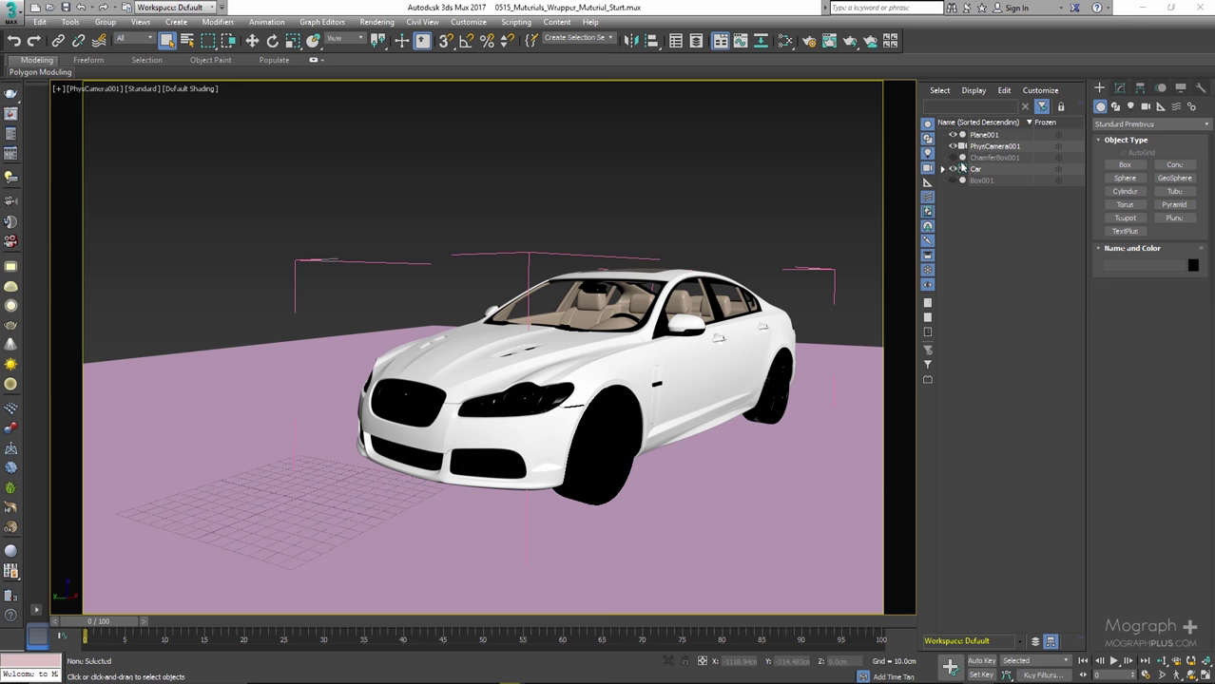
Inspect the chamfer box by itself by toggling visibility of ChamferBox001 and the Car hierarchy, restoring both and clearing the selection
left_click(953, 158)
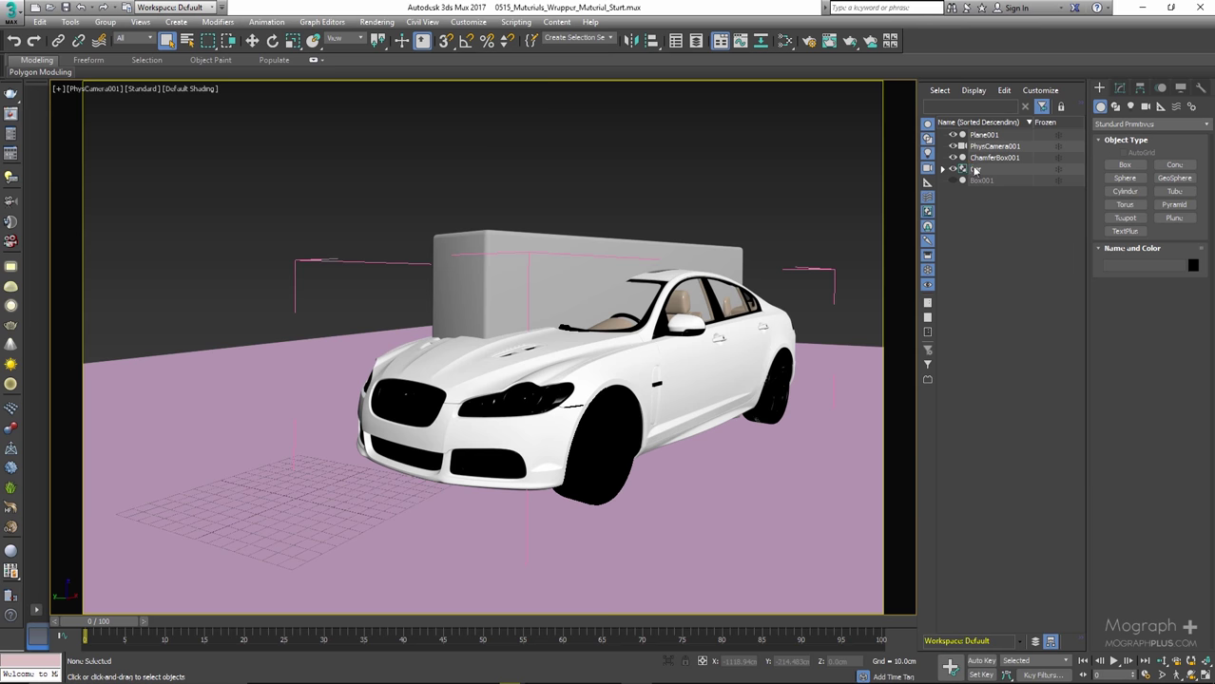
double_click(971, 169)
left_click(953, 169)
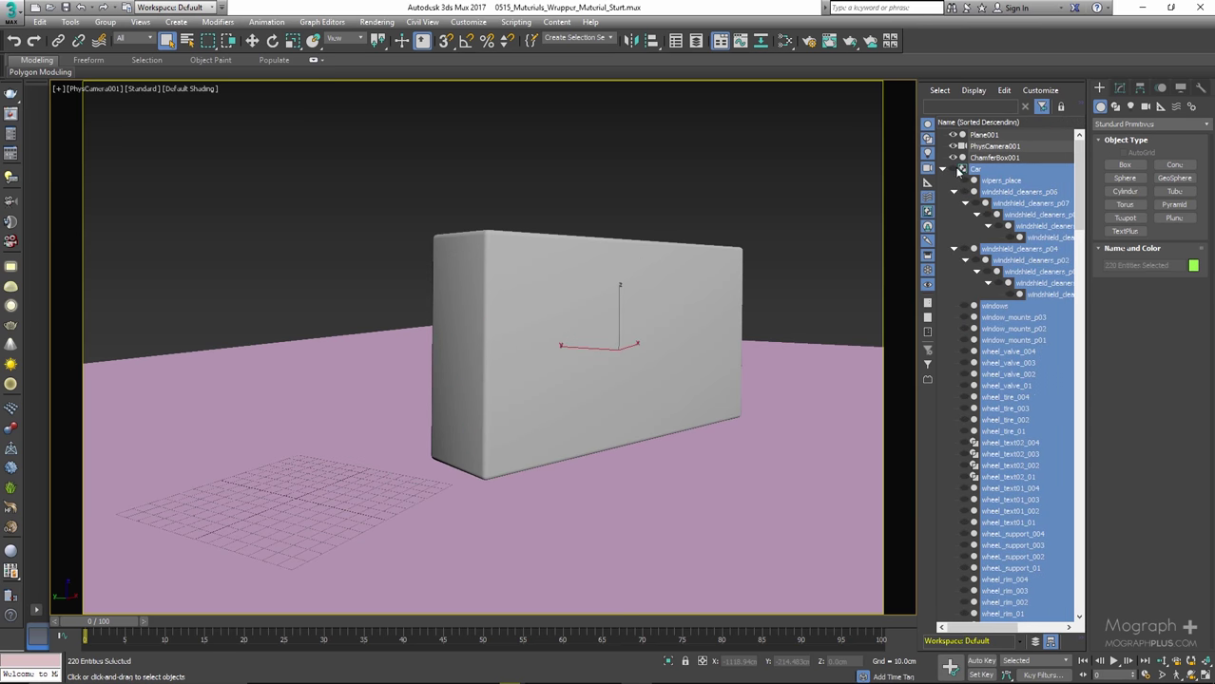
left_click(952, 169)
left_click(951, 169)
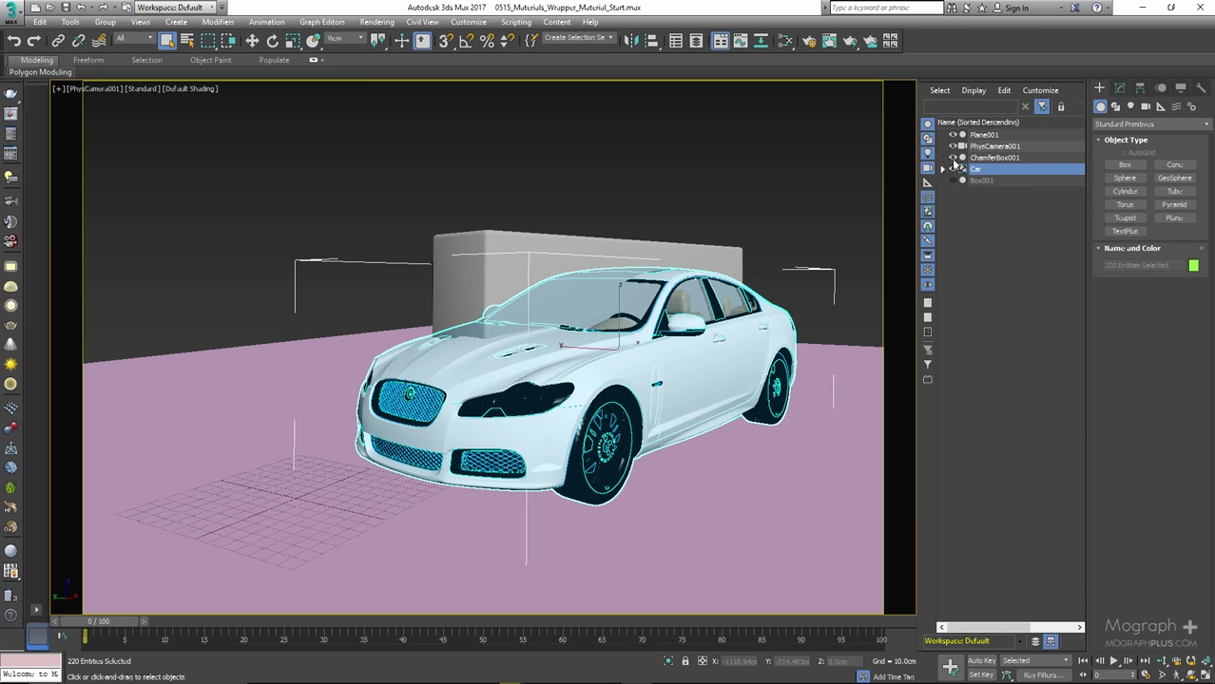
left_click(955, 158)
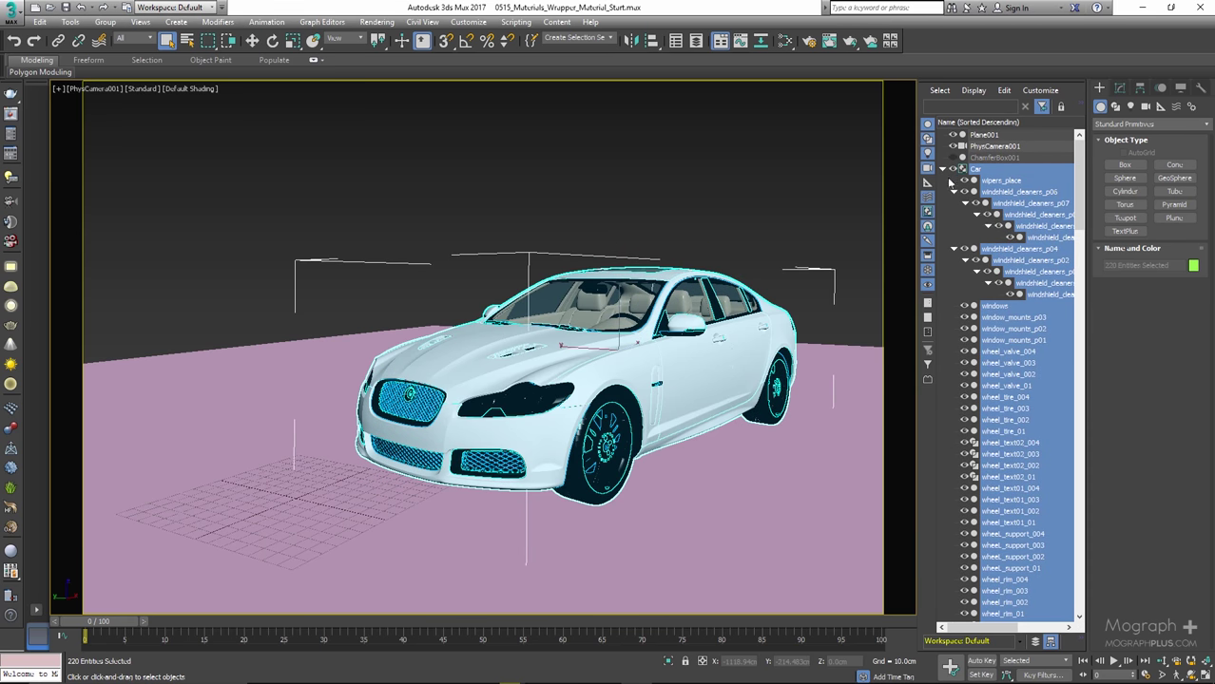
left_click(942, 170)
left_click(1026, 225)
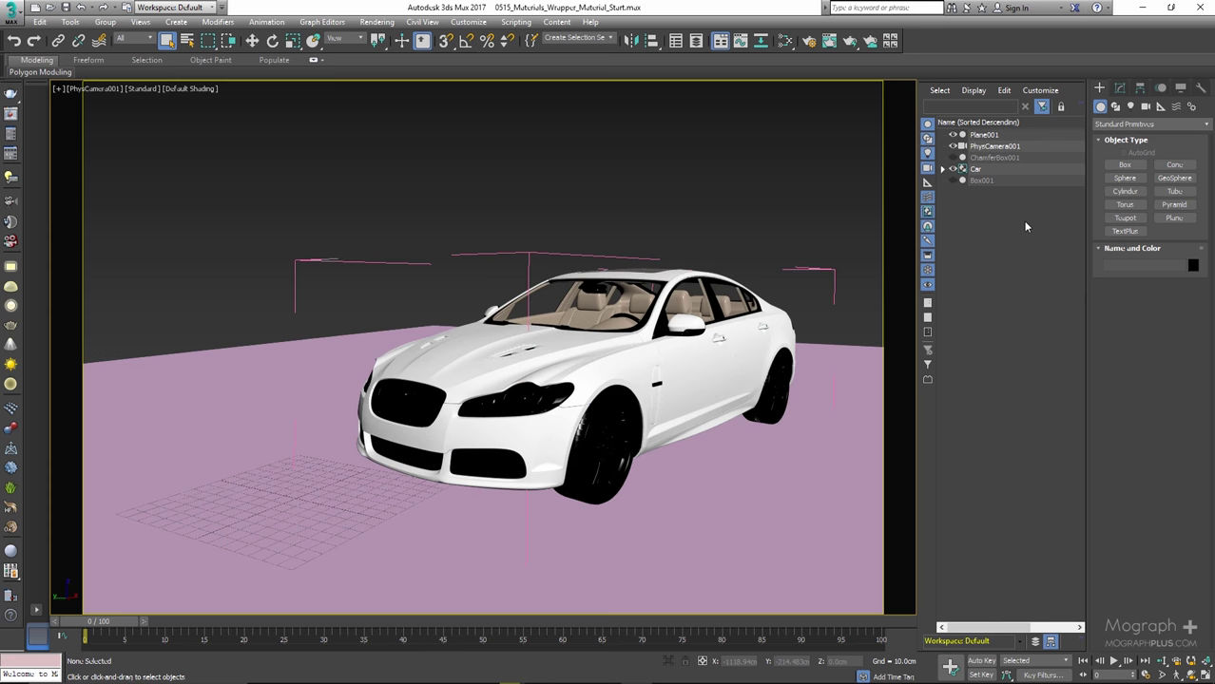
Examine the ground plane's matte settings in its V-Ray object properties, close them and clear the selection
left_click(271, 385)
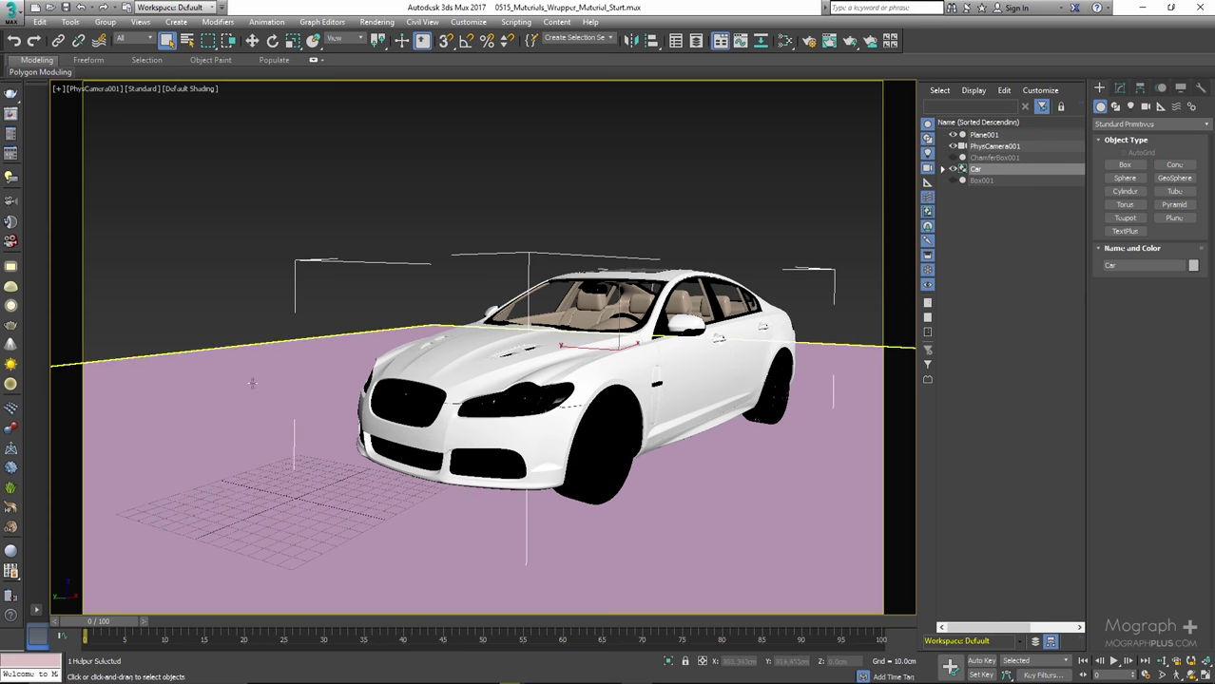
left_click(218, 408)
right_click(221, 407)
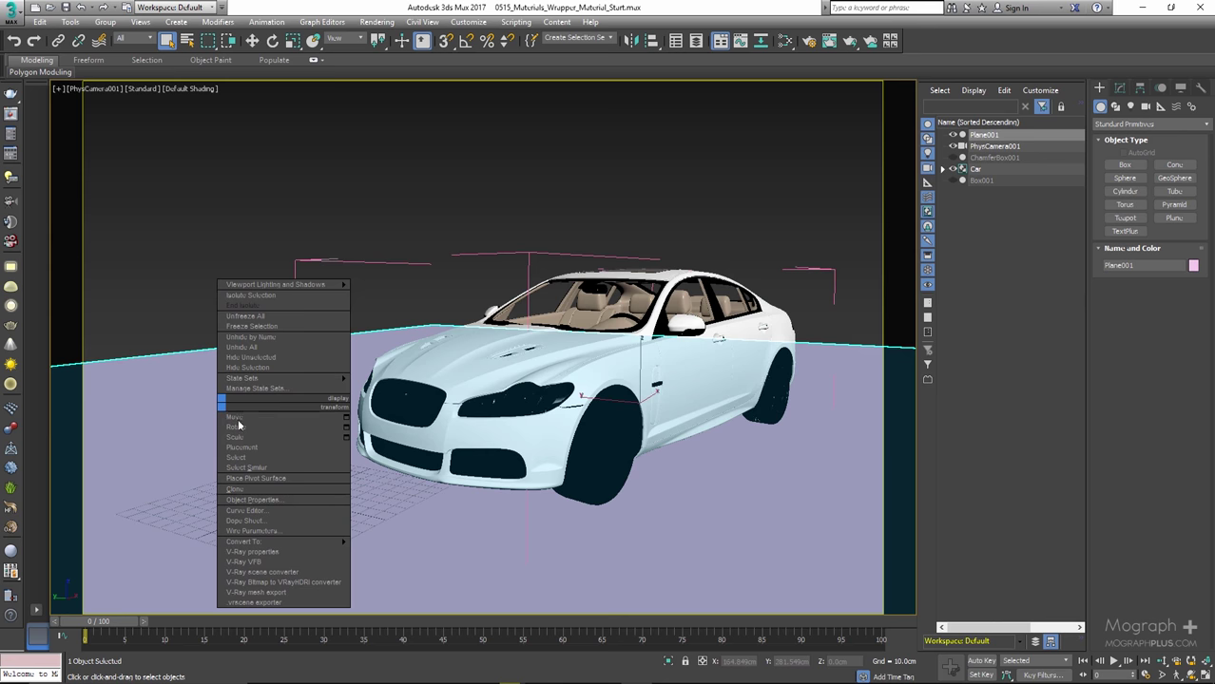
left_click(293, 551)
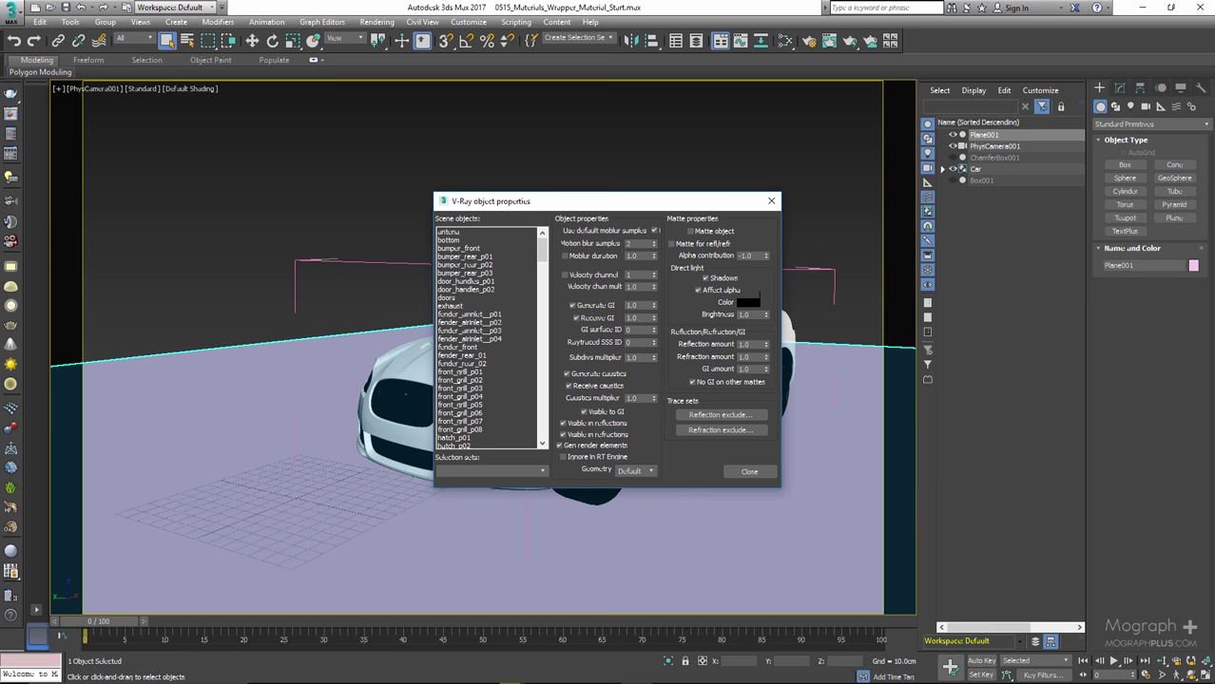
left_click(689, 381)
left_click_drag(549, 203, 547, 181)
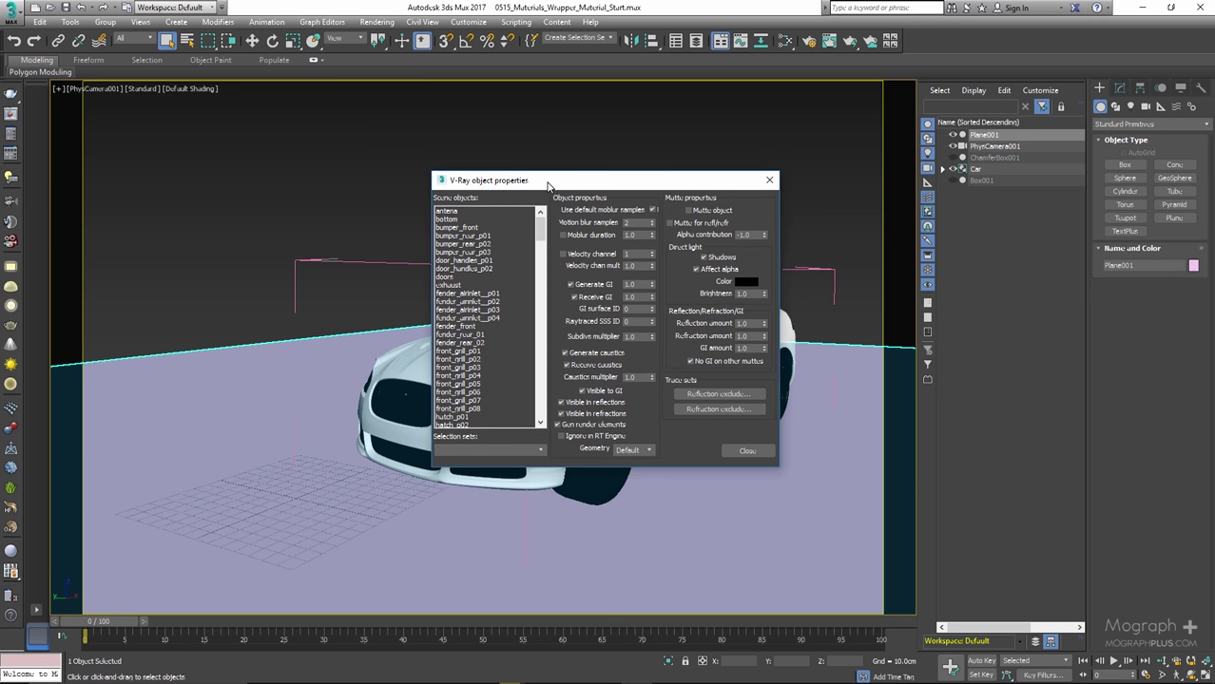
left_click(768, 182)
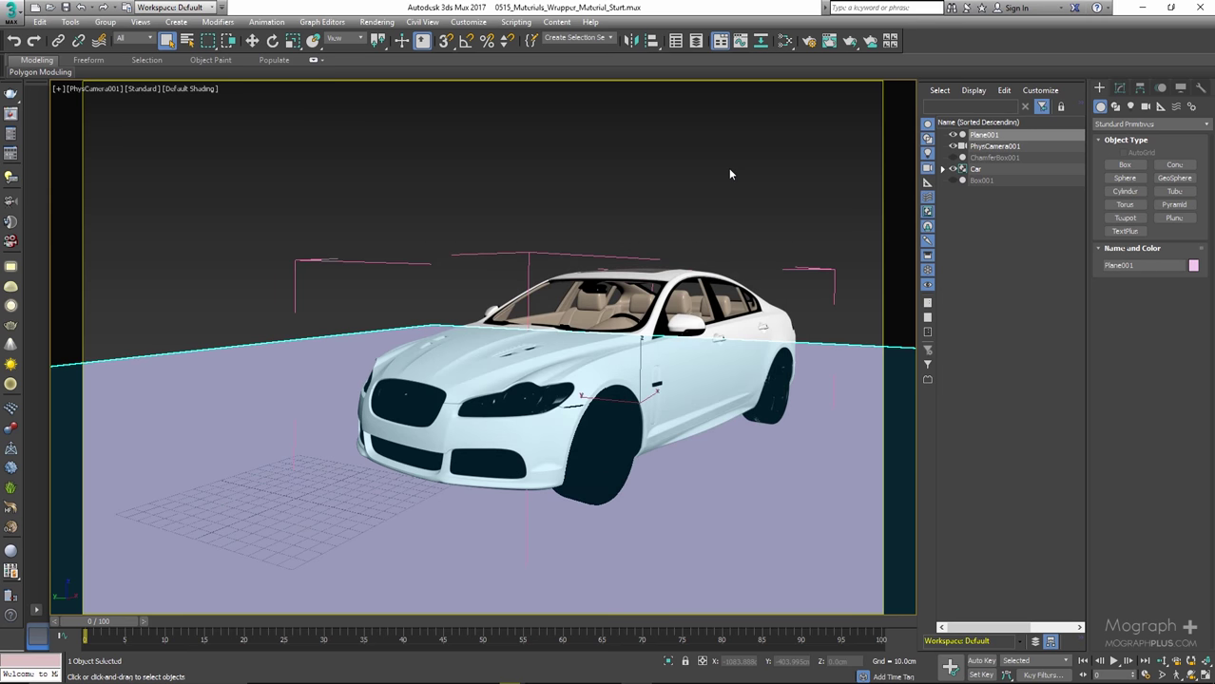
left_click(728, 168)
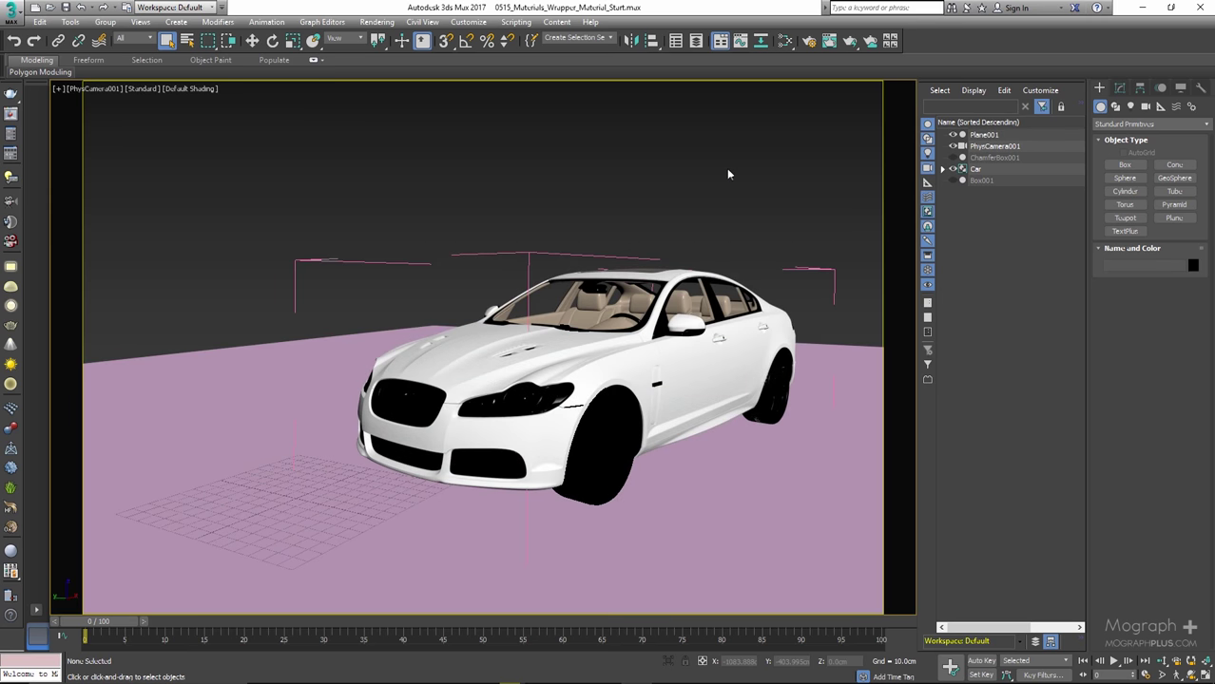
Create a VRayMtlWrapper material in the Slate Material Editor and show its parameters beside the car viewport
left_click(775, 40)
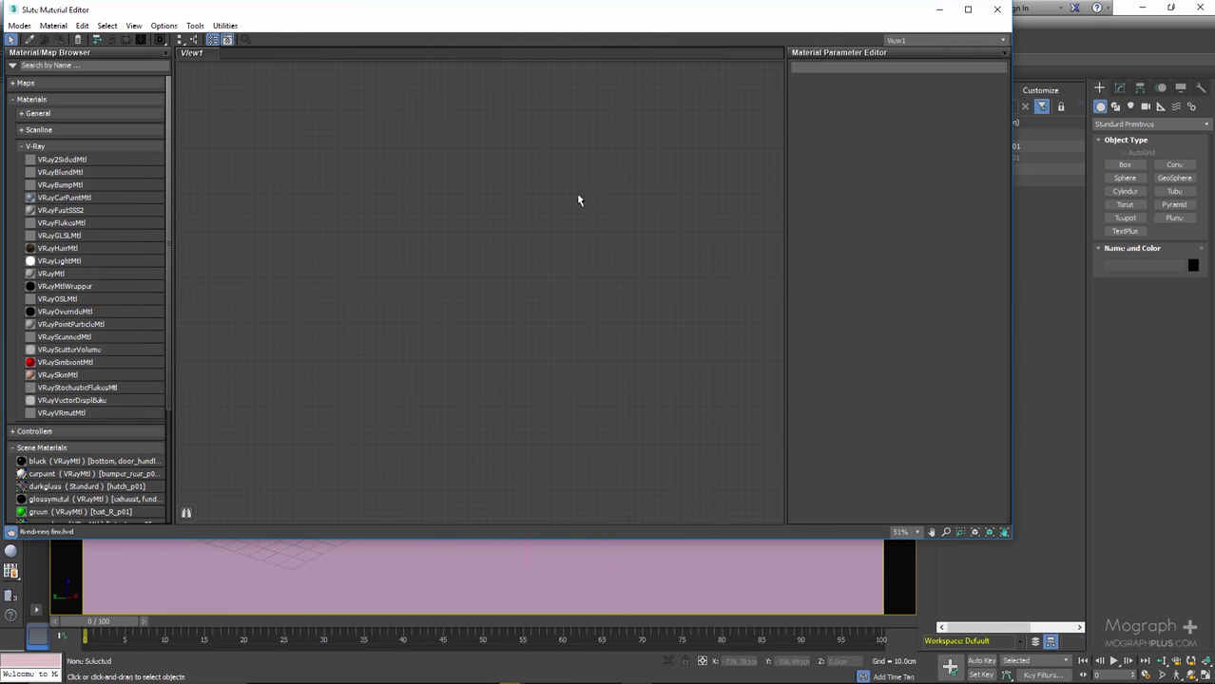
left_click_drag(84, 286, 595, 222)
double_click(561, 239)
left_click_drag(794, 19, 549, 116)
left_click_drag(341, 326, 394, 328)
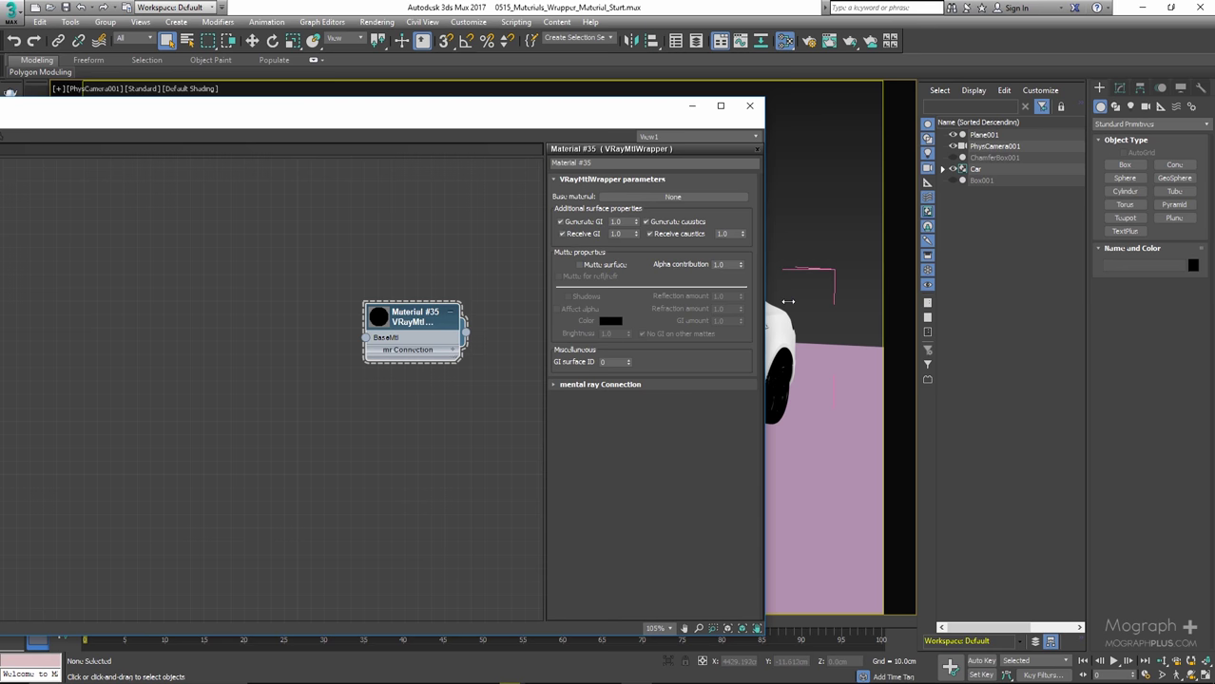
left_click_drag(613, 117, 385, 182)
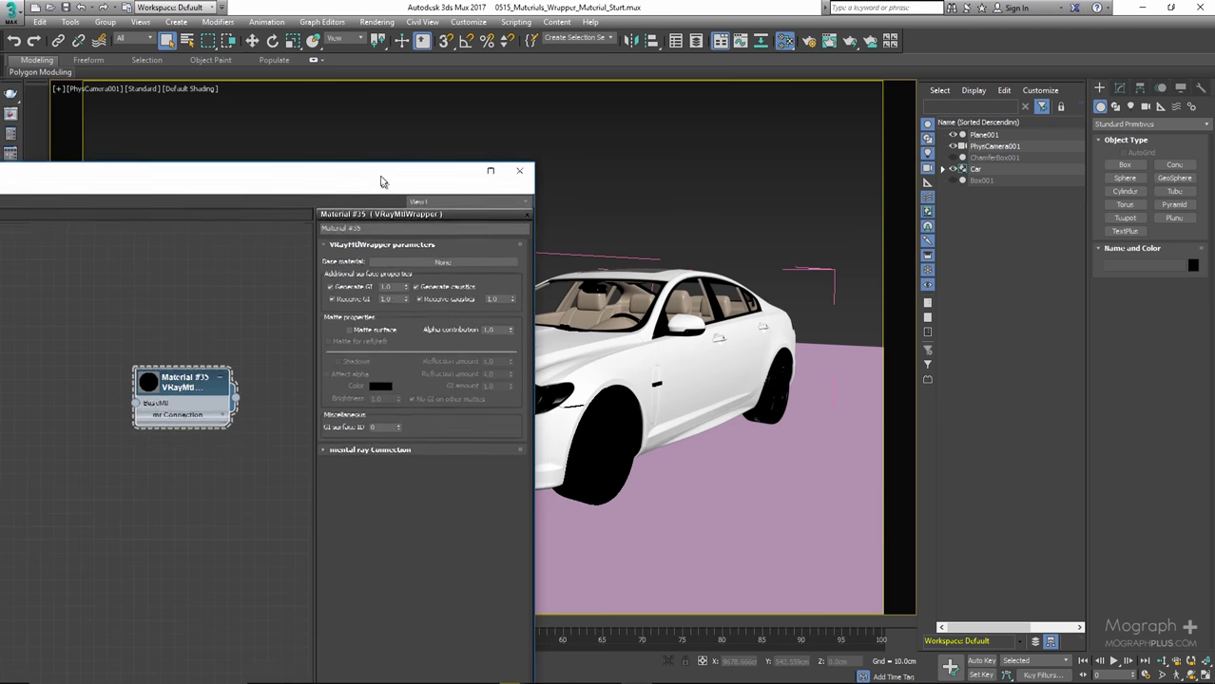
left_click(856, 504)
right_click(815, 489)
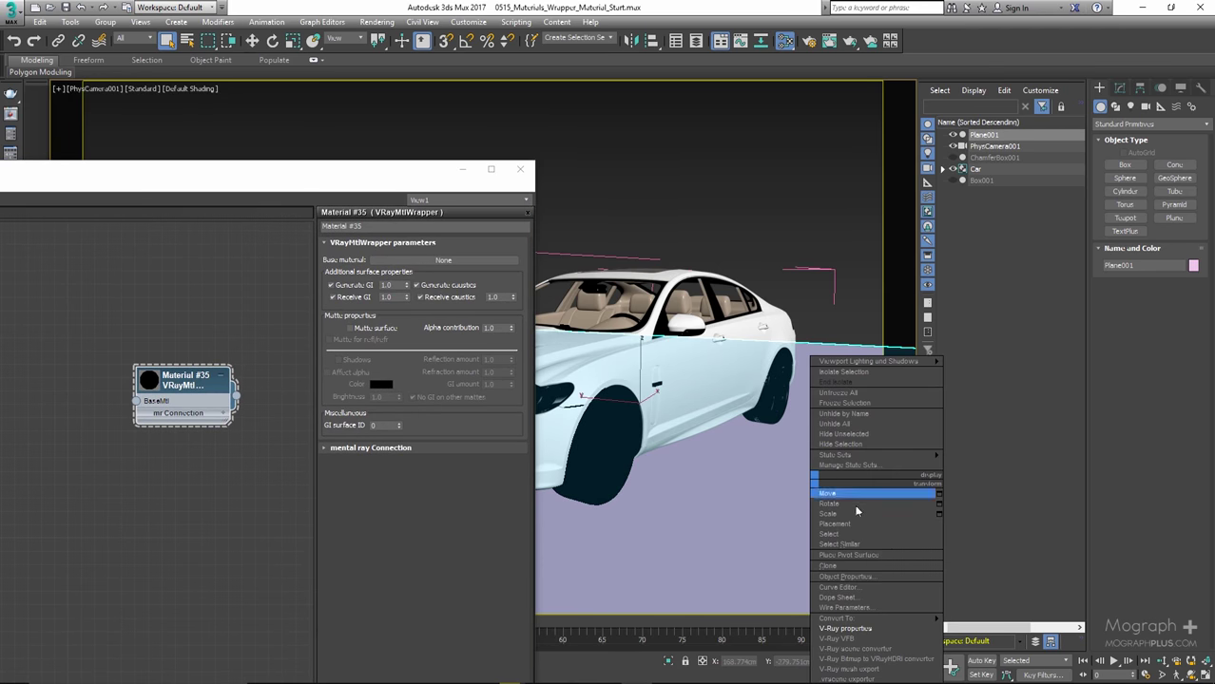
left_click(889, 638)
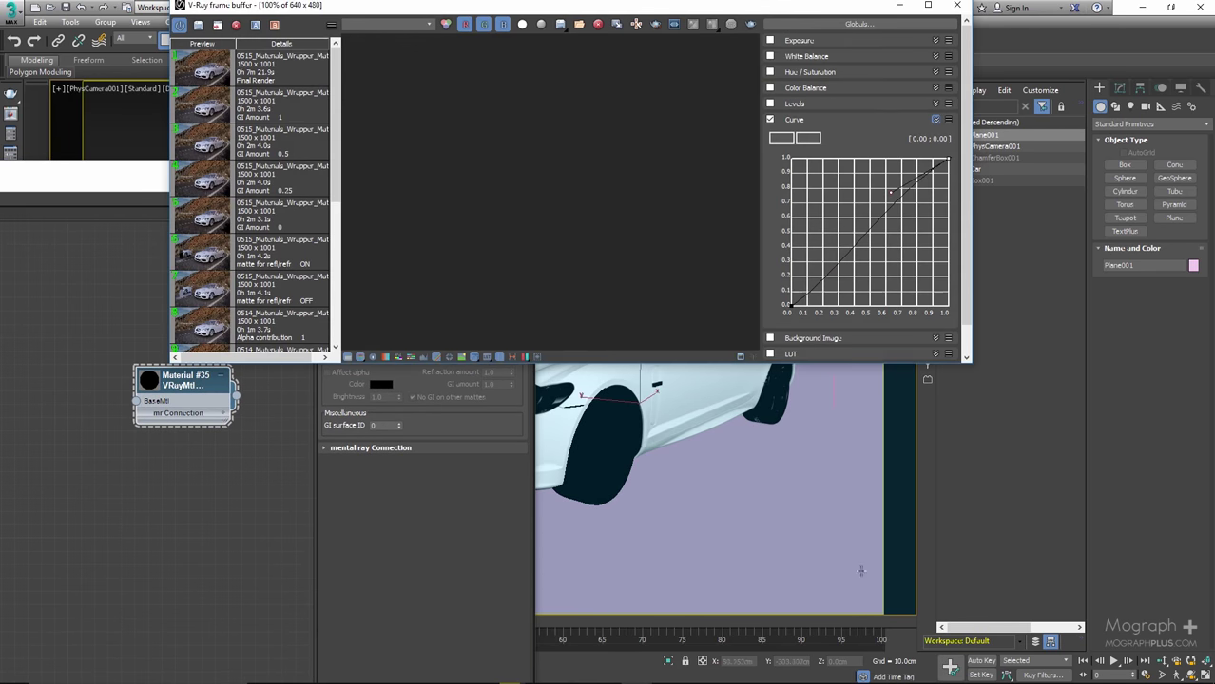
left_click(956, 5)
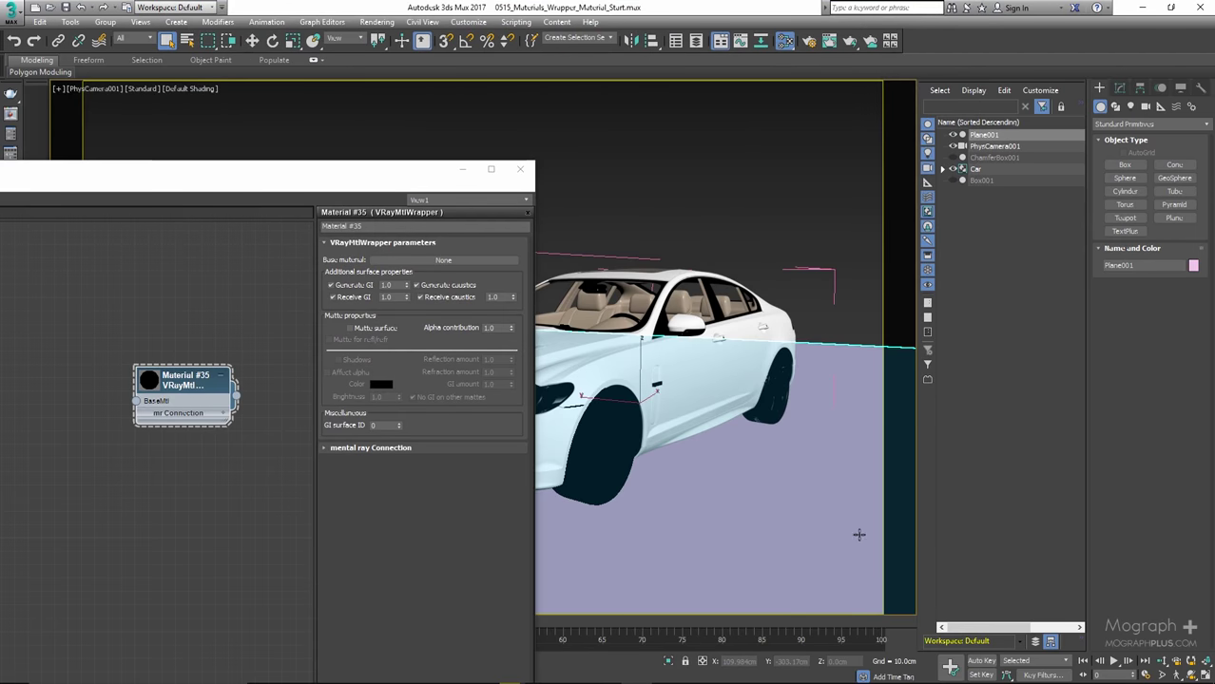
right_click(856, 536)
left_click(922, 649)
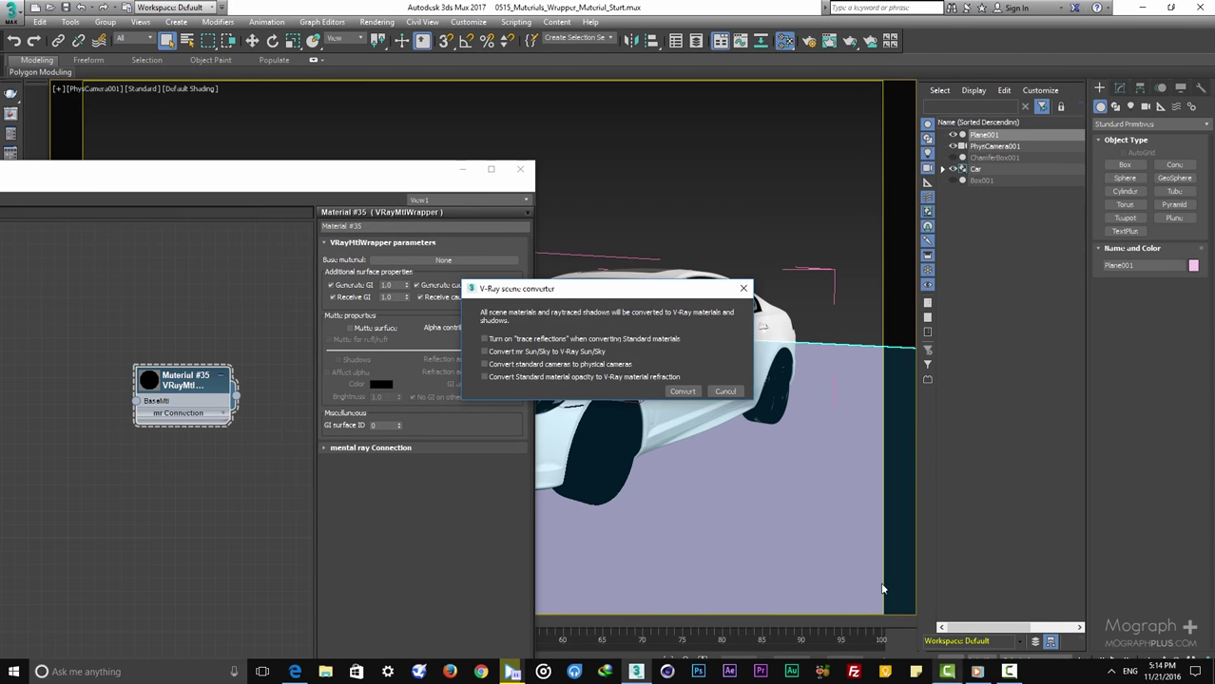
left_click(725, 392)
Compare the ground plane's V-Ray object properties with the wrapper material's parameters and close the properties
right_click(860, 532)
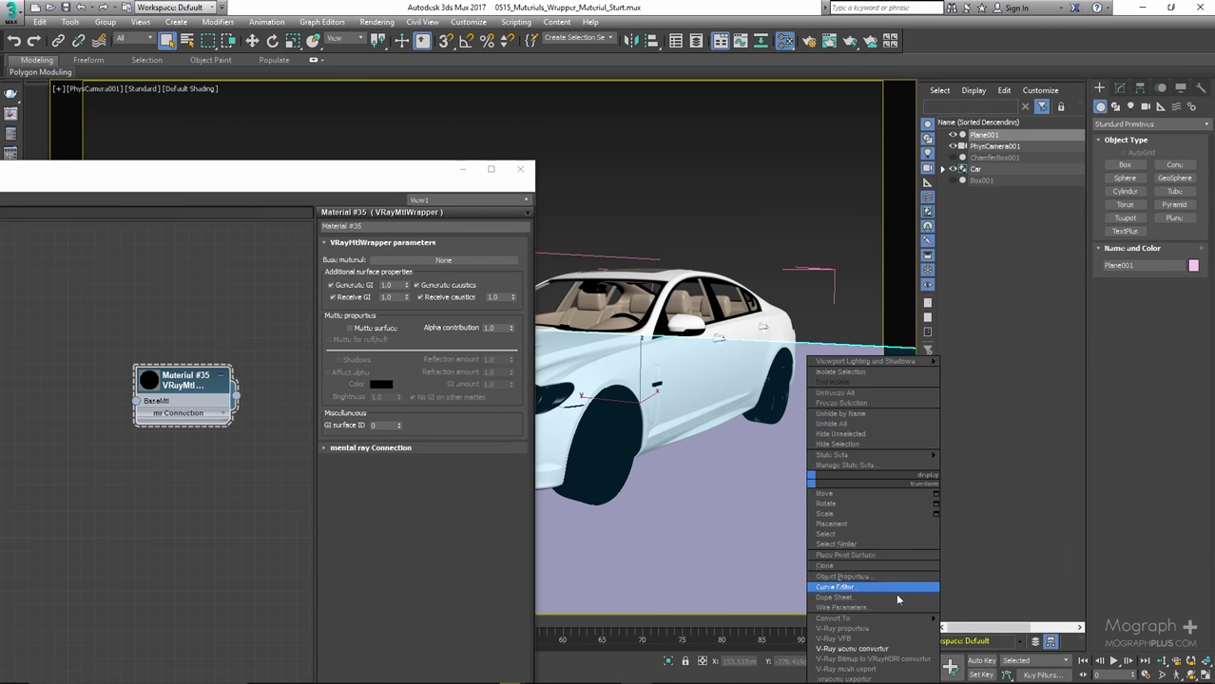
left_click(895, 631)
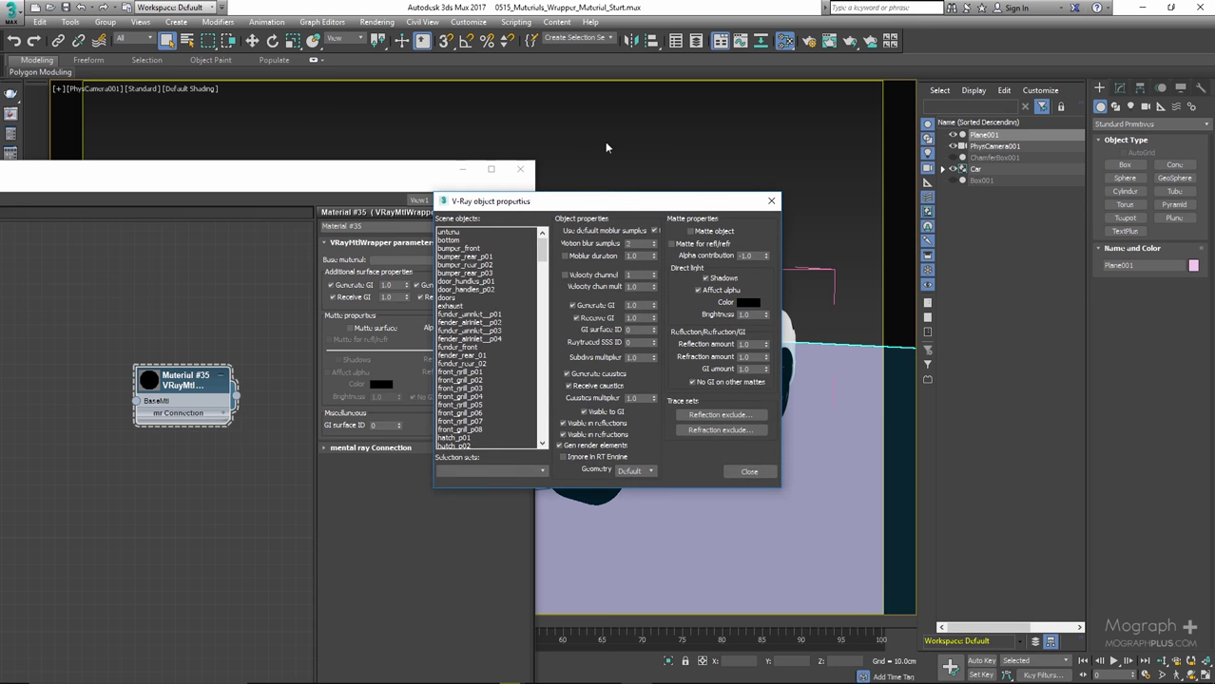
left_click_drag(615, 201, 745, 214)
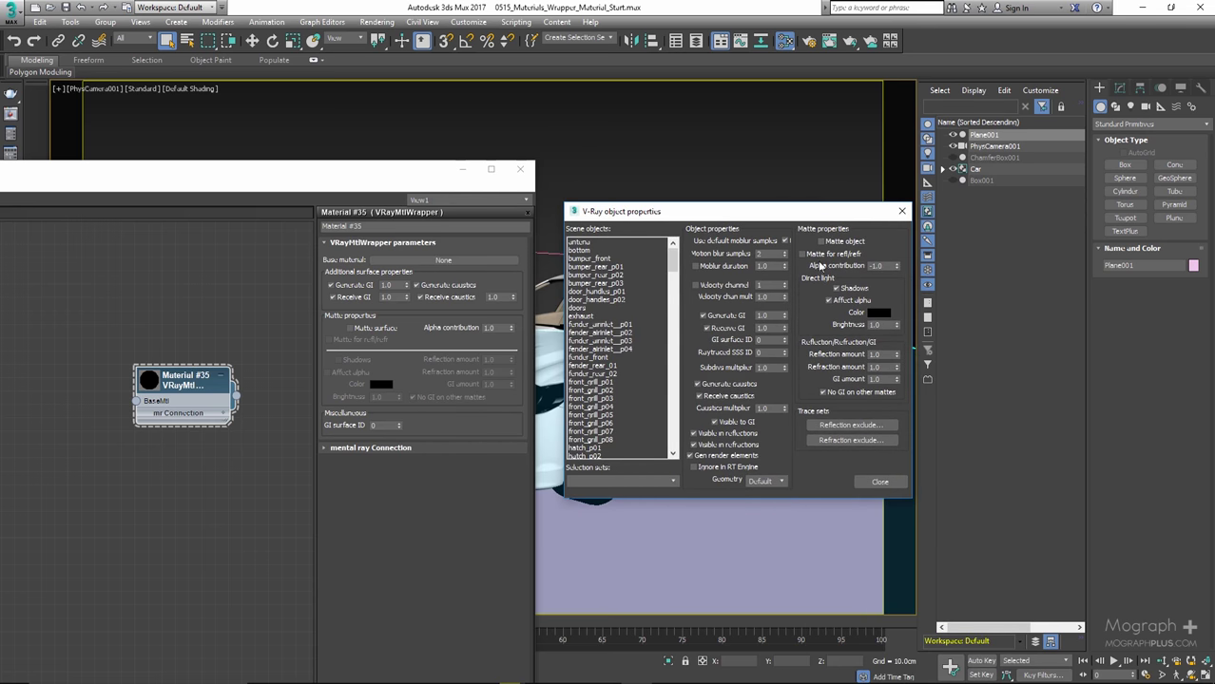
left_click(902, 211)
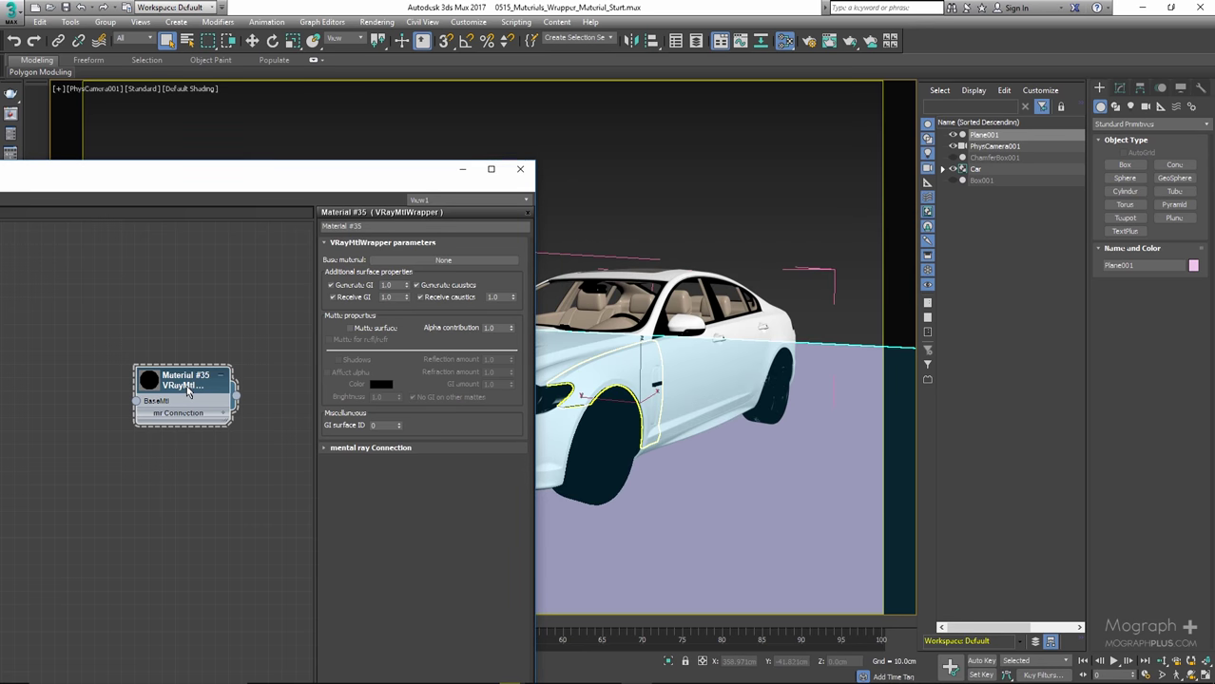
Try a Receive GI value of 2 on the wrapper material and return it to 1
left_click_drag(187, 391, 174, 365)
left_click_drag(255, 174, 209, 179)
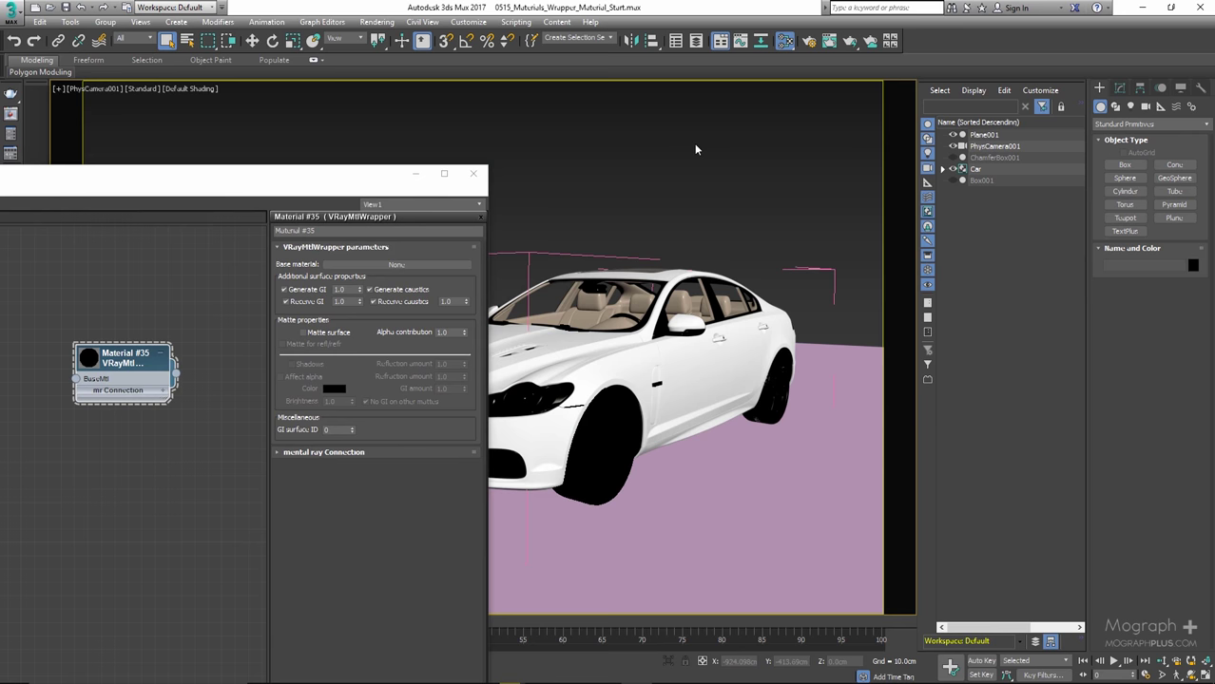
left_click_drag(320, 184, 486, 164)
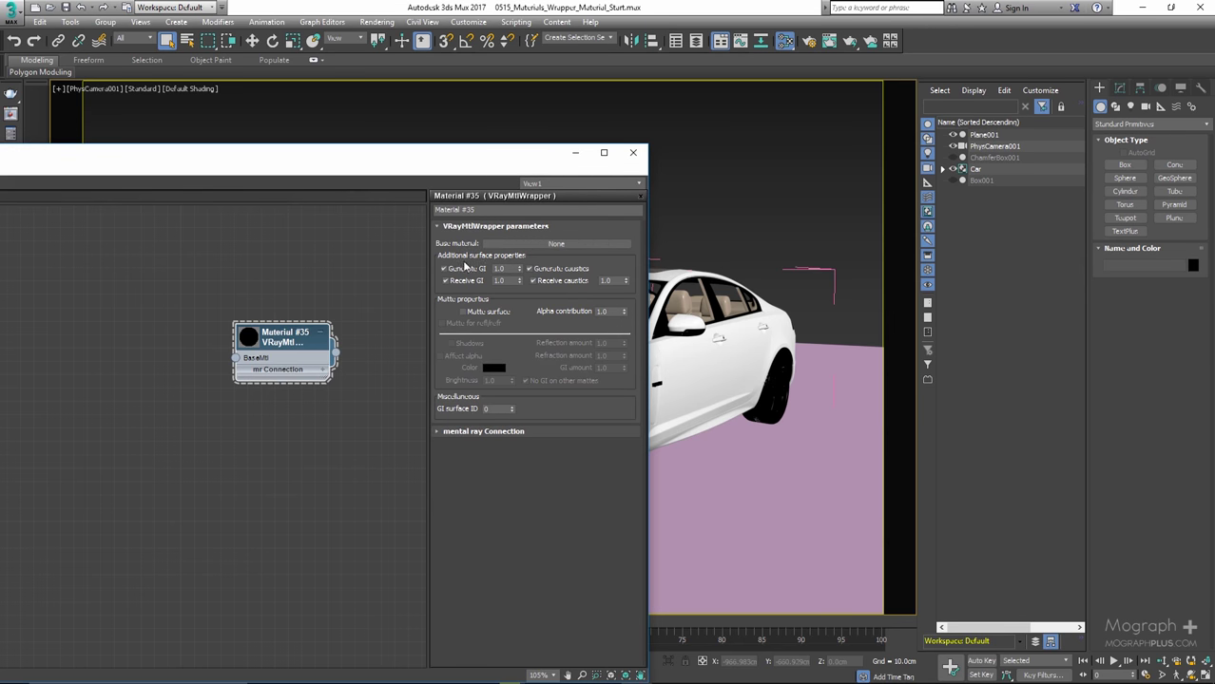
double_click(499, 280)
double_click(499, 269)
left_click(509, 282)
left_click(444, 282)
left_click(446, 281)
left_click(501, 281)
type("2")
key("Return")
type("1")
key("Return")
left_click(497, 281)
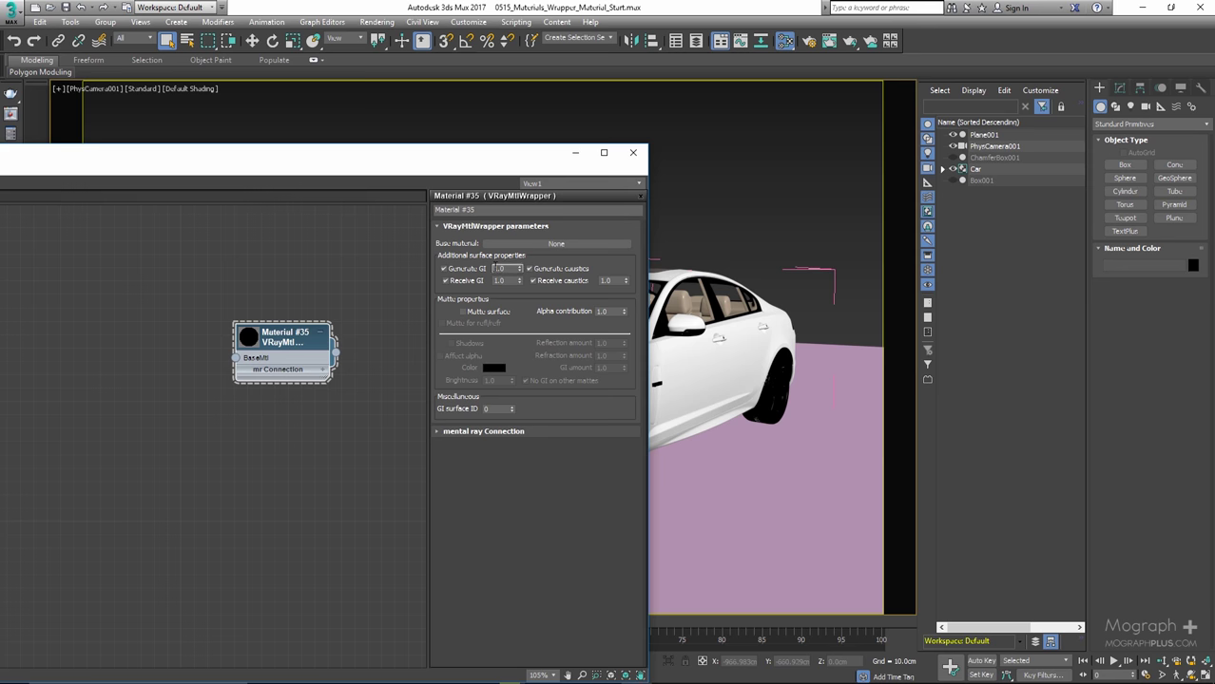
Examine the wrapper material's caustics and matte parameters and dismiss the material editor
left_click(376, 273)
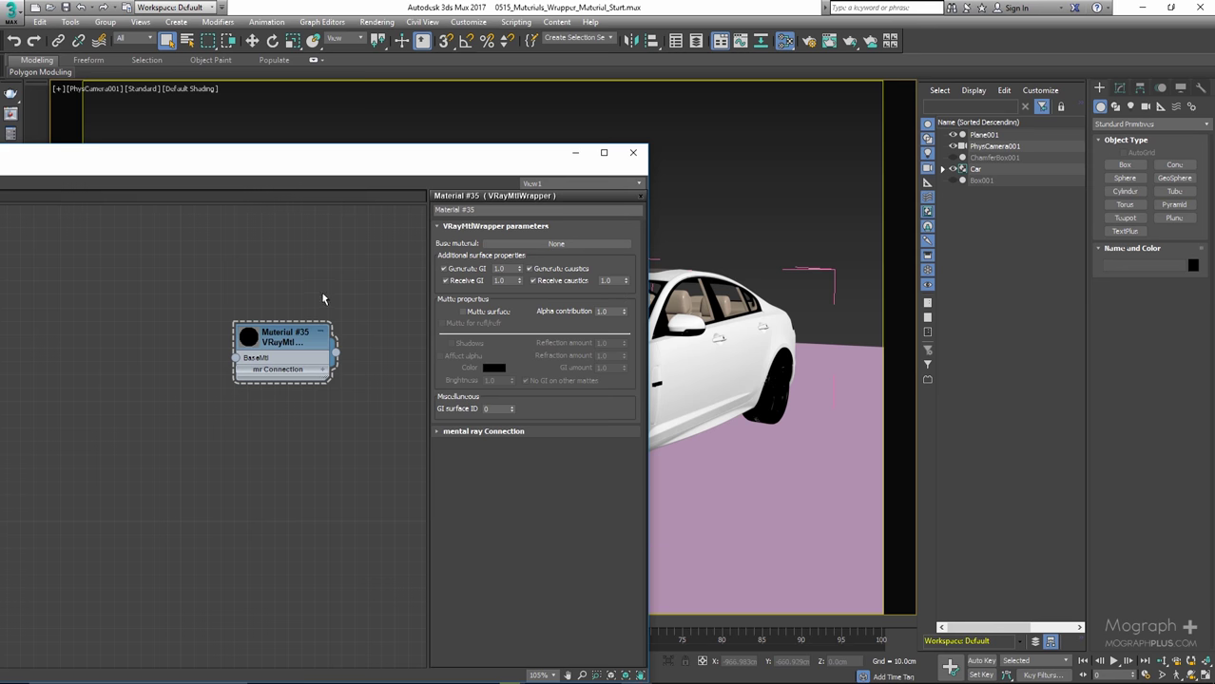
double_click(607, 280)
double_click(604, 280)
mouse_move(297, 332)
left_mouse_down()
mouse_move(287, 423)
mouse_move(290, 329)
left_mouse_up()
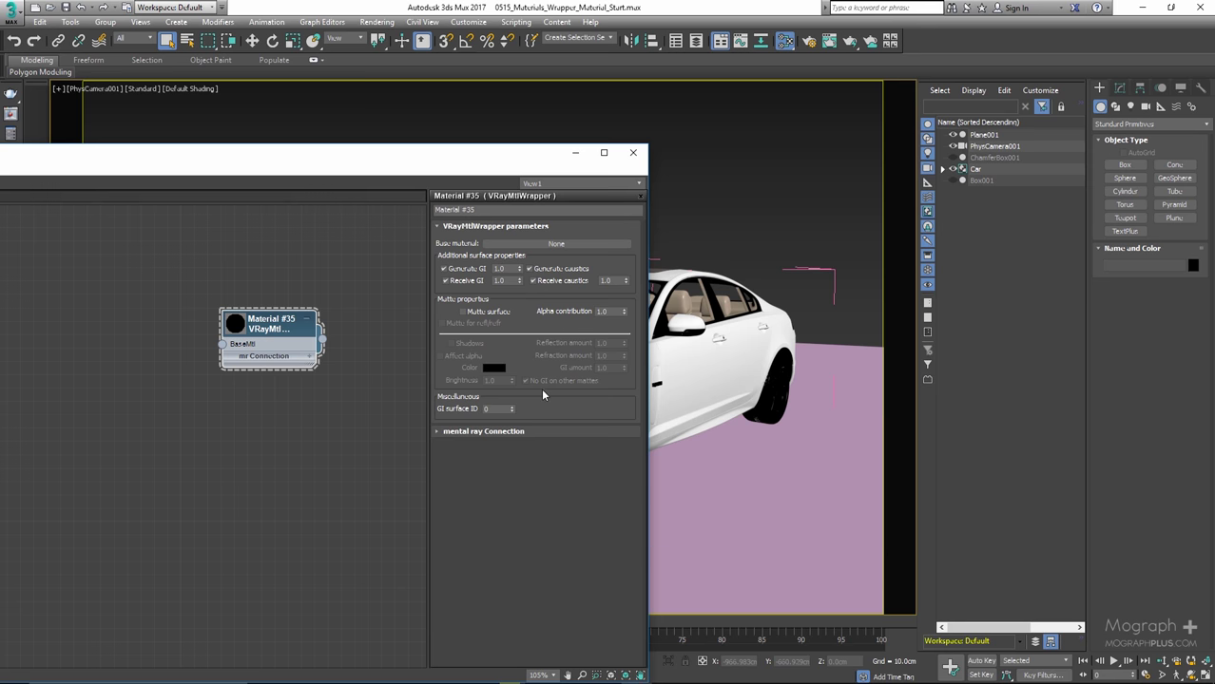
left_click_drag(430, 156, 390, 163)
left_click(581, 161)
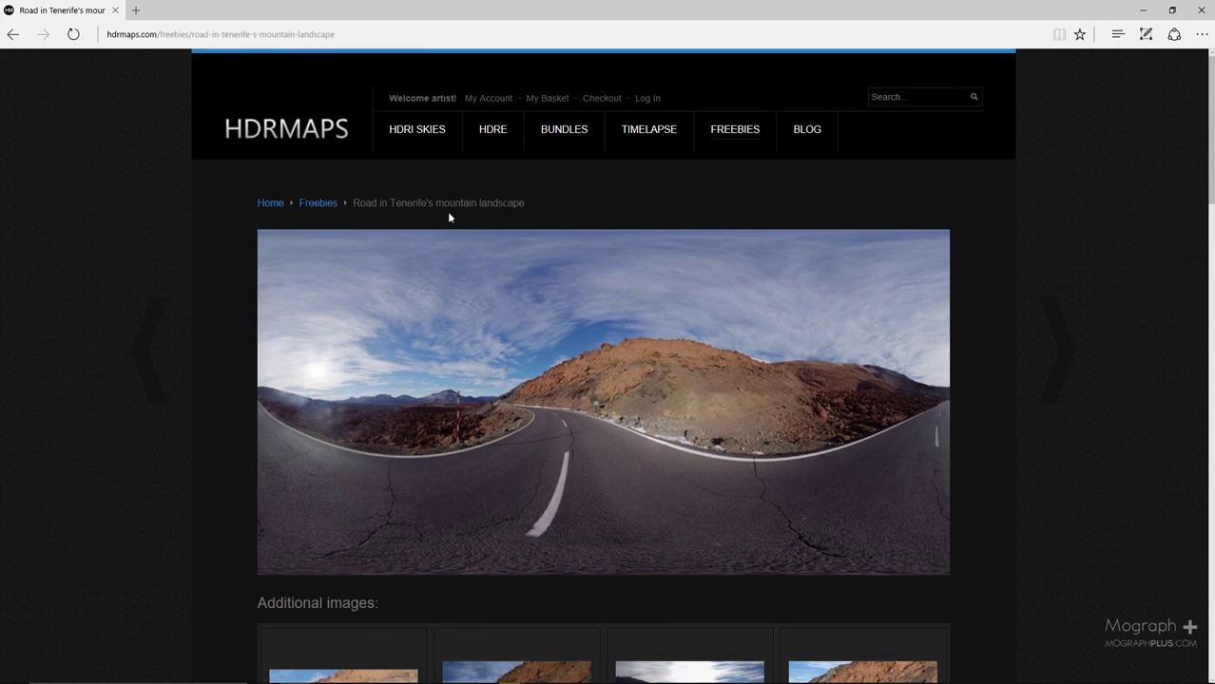
Review the HDRMAPS freebie page "Road in Tenerife's mountain landscape" in the browser, including its backplates, download package and technical details
left_click_drag(525, 205, 351, 207)
left_click(551, 202)
scroll(477, 217, "down", 8)
scroll(471, 227, "down", 6)
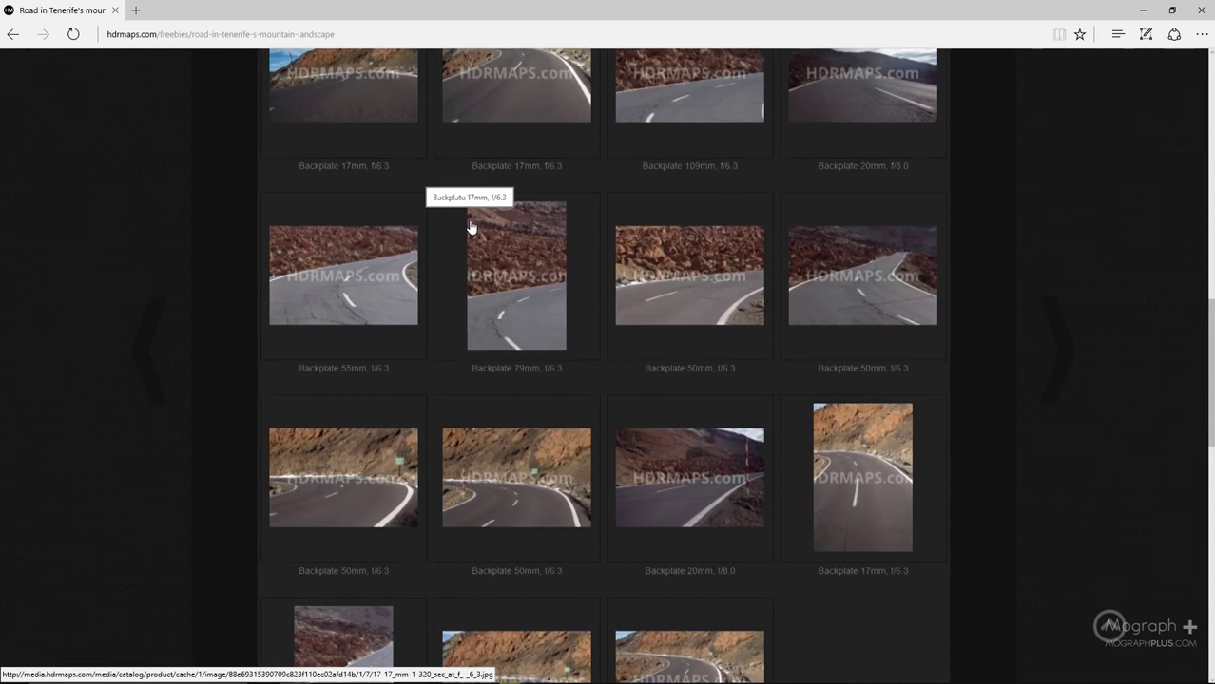
scroll(581, 258, "down", 3)
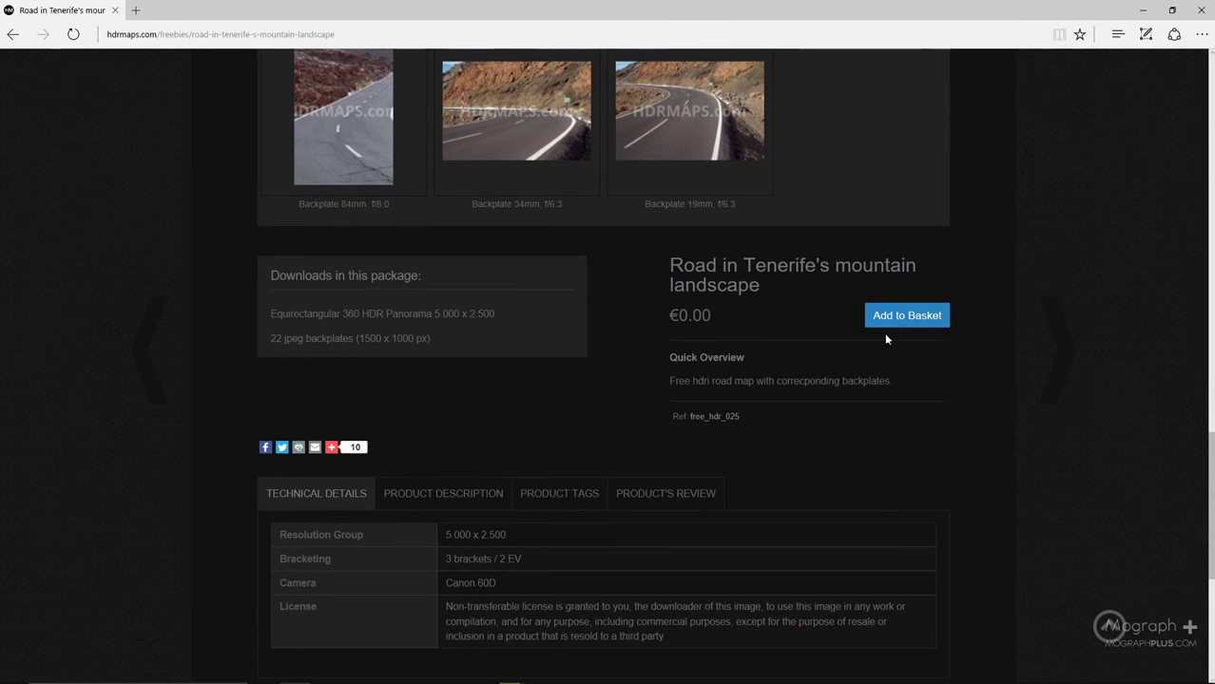
middle_click(175, 275)
scroll(195, 162, "up", 17)
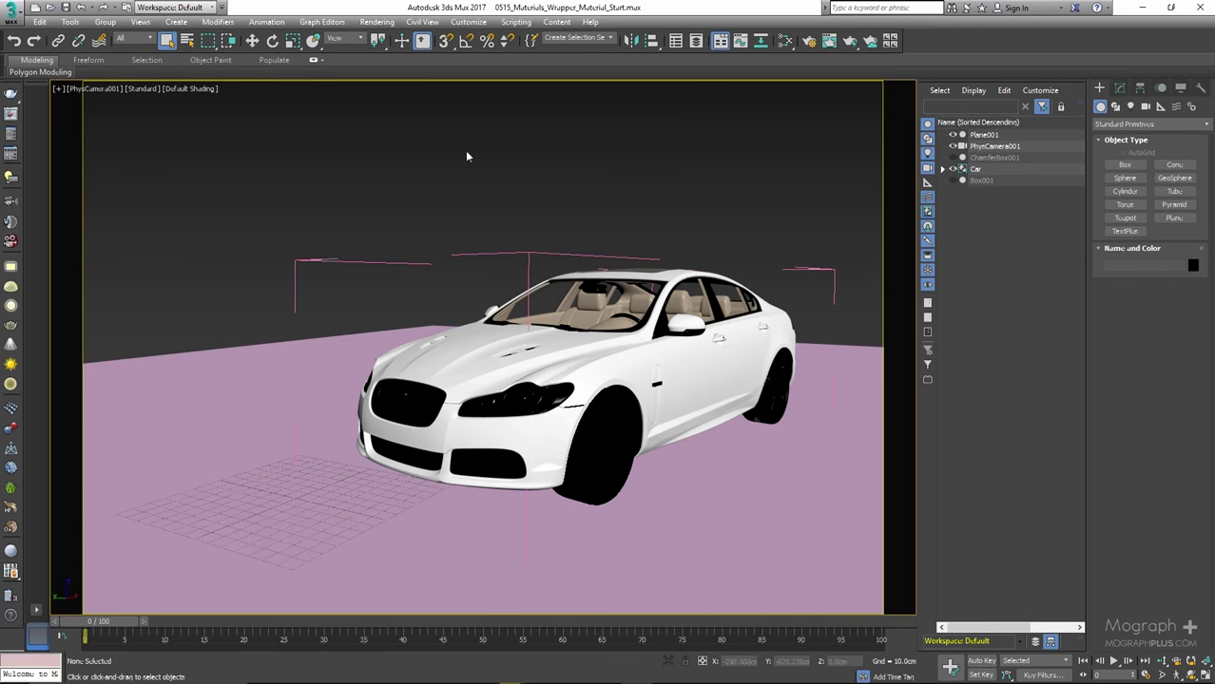
Create a V-Ray dome light on the ground beside the car and display its parameters for editing
left_click(11, 286)
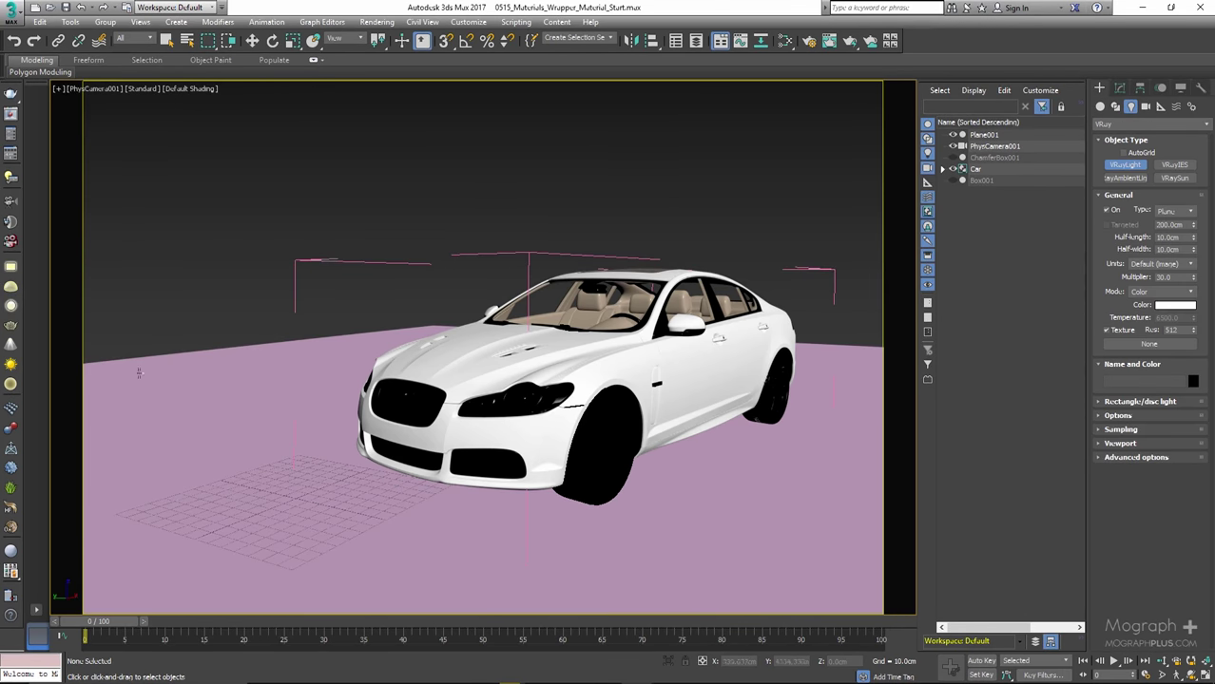
left_click(238, 416)
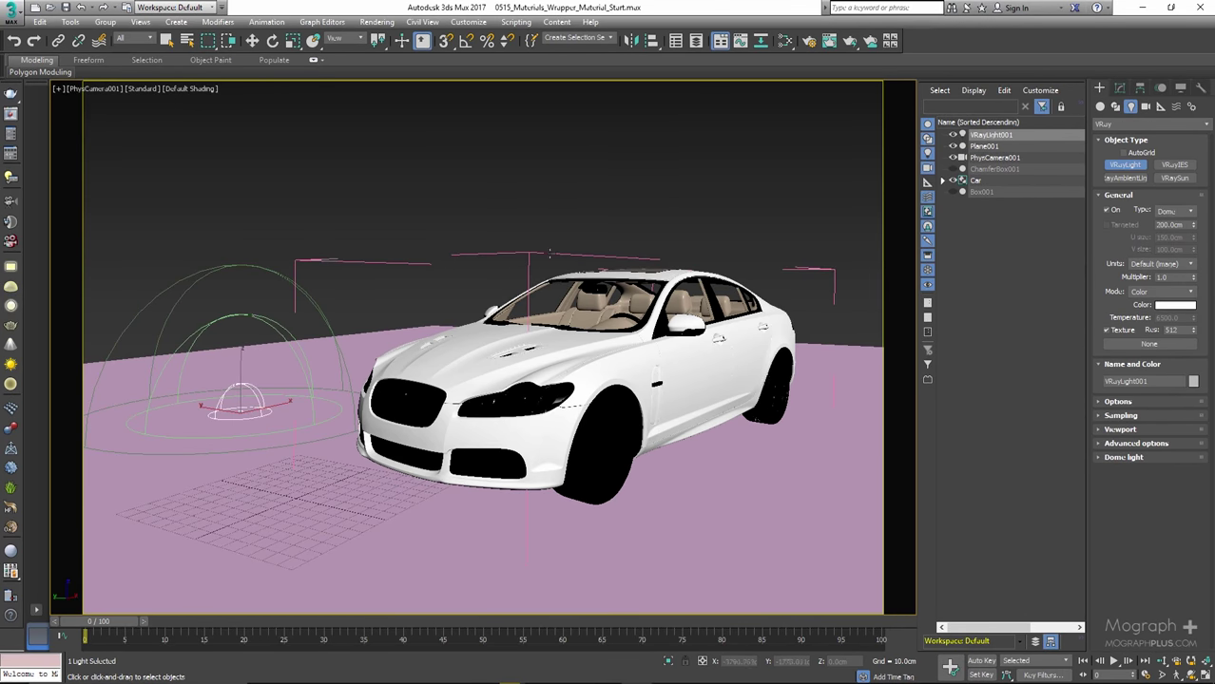
left_click(1120, 89)
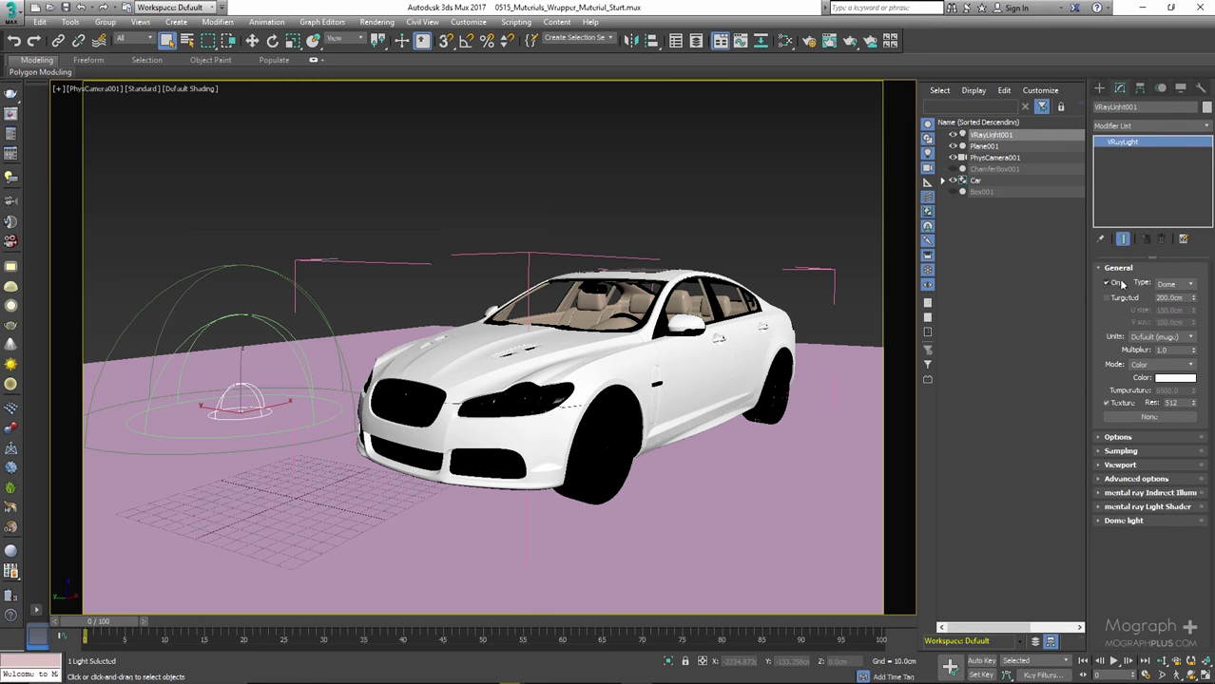
Assign a VRayHDRI map as the dome light's texture
left_click(1148, 416)
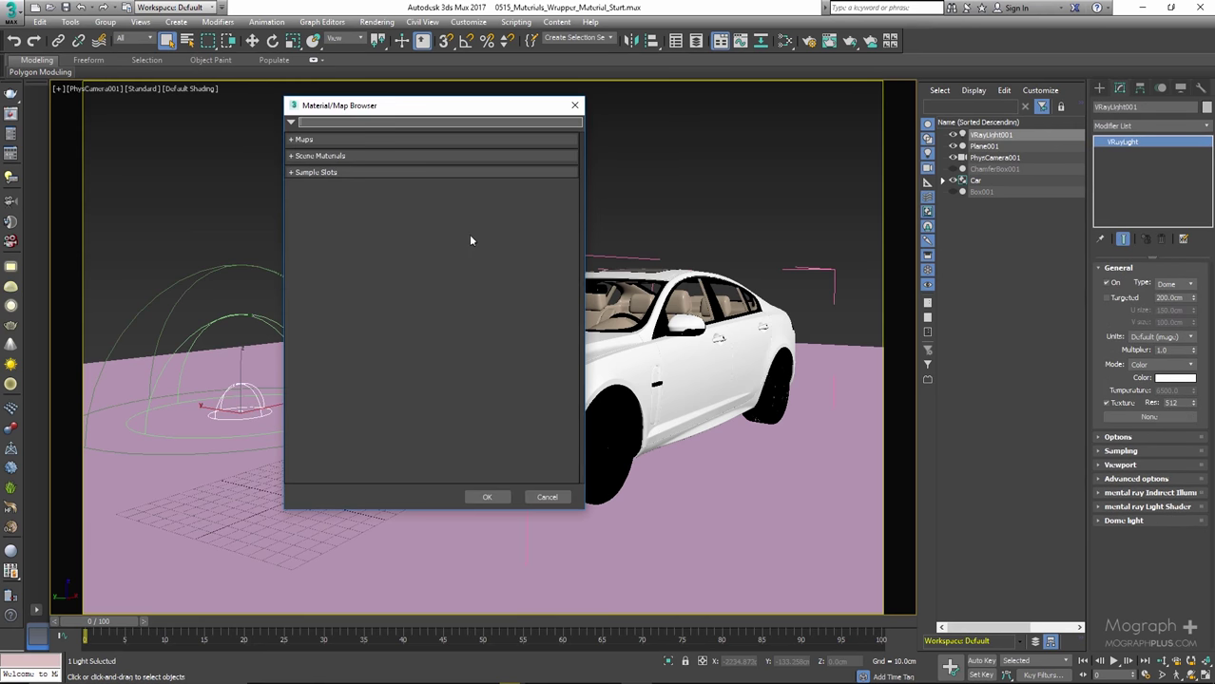
left_click(302, 139)
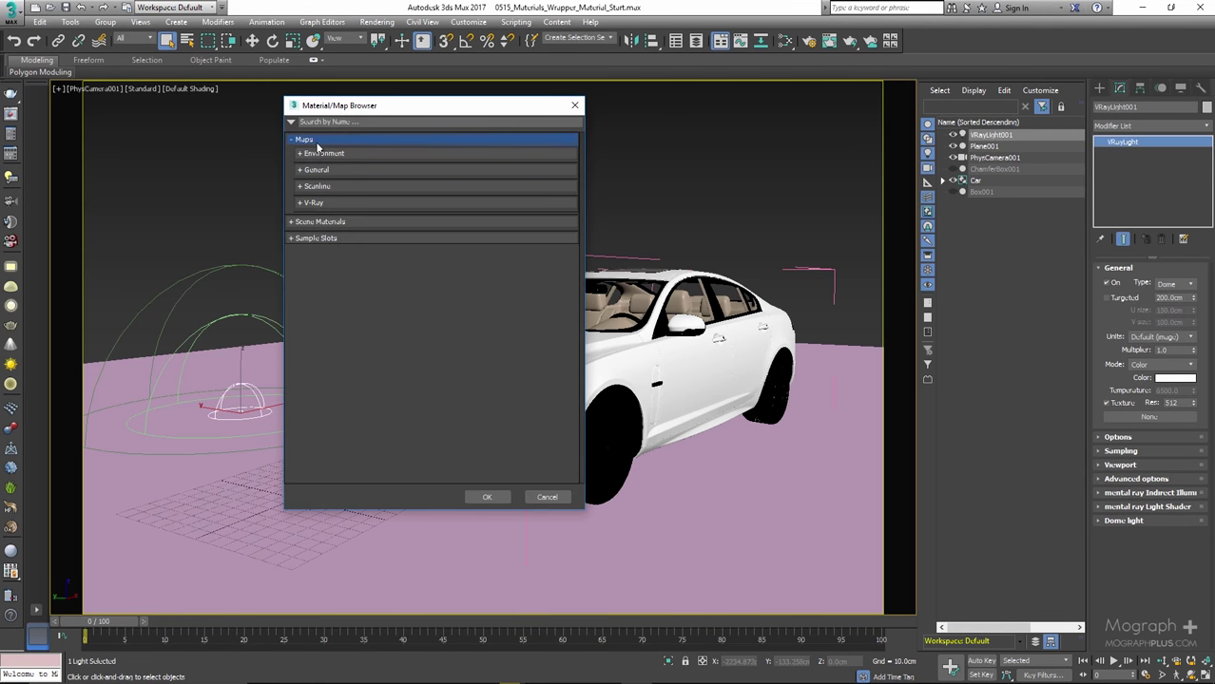
left_click(330, 203)
double_click(378, 368)
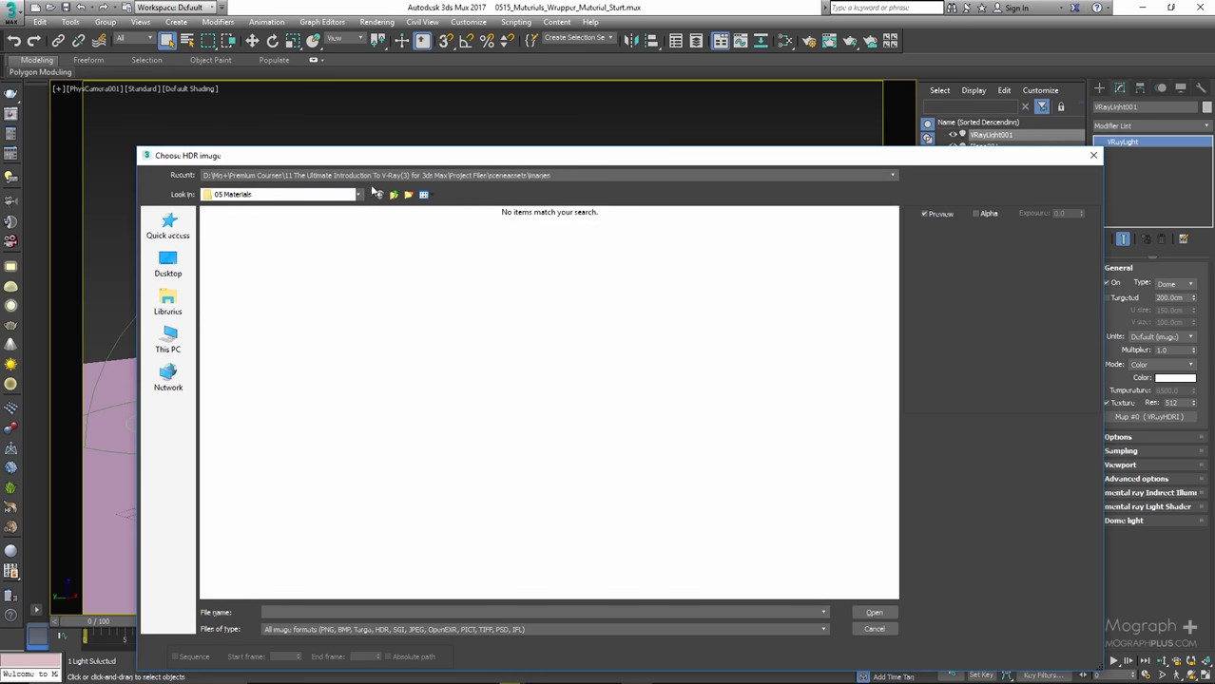
Load the mountain road HDR image from the project's sceneassets images folder into the VRayHDRI map
left_click(359, 195)
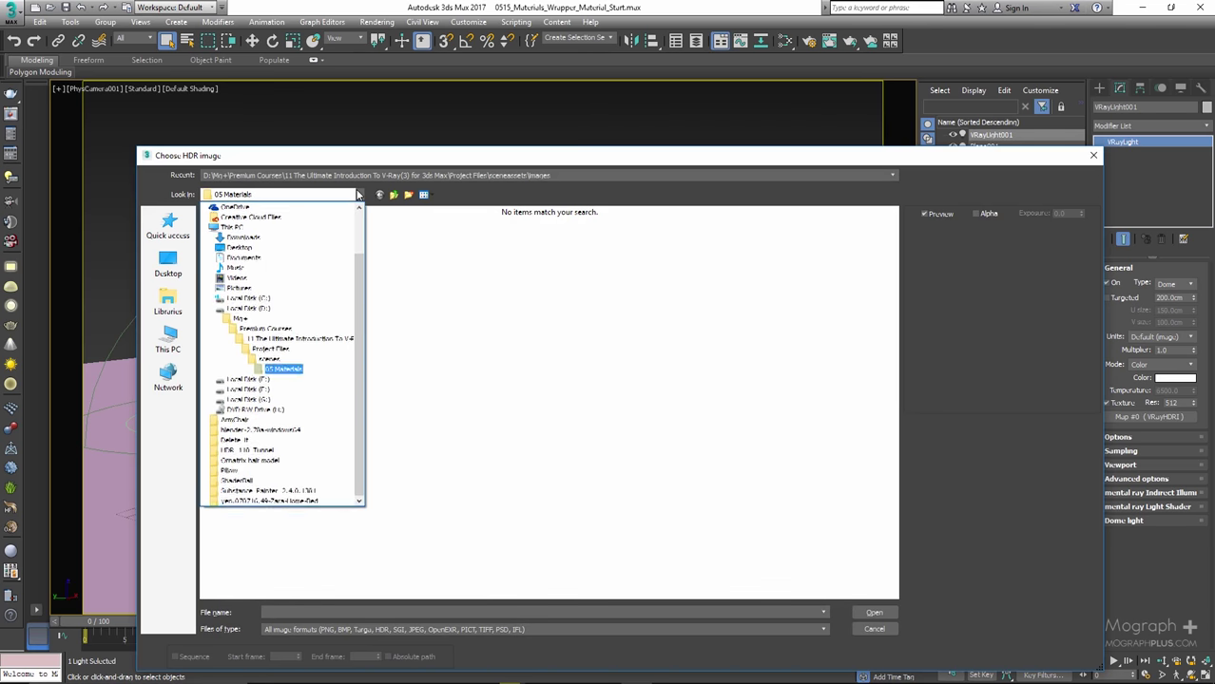
left_click(314, 339)
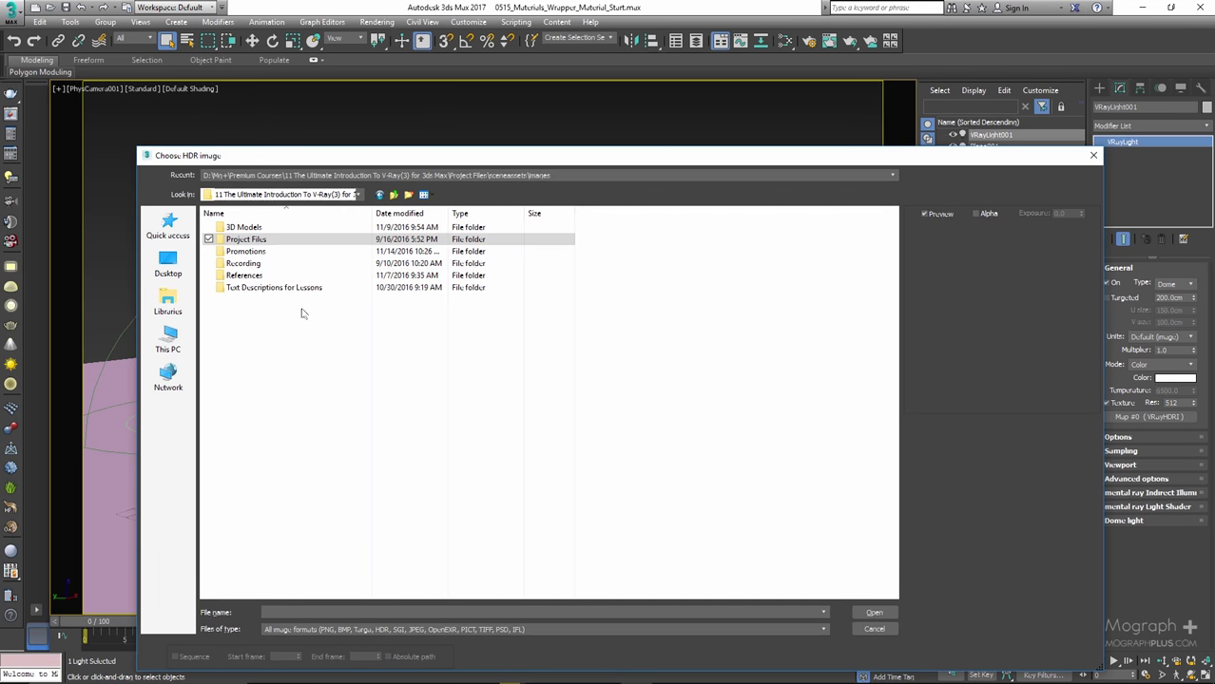
double_click(261, 240)
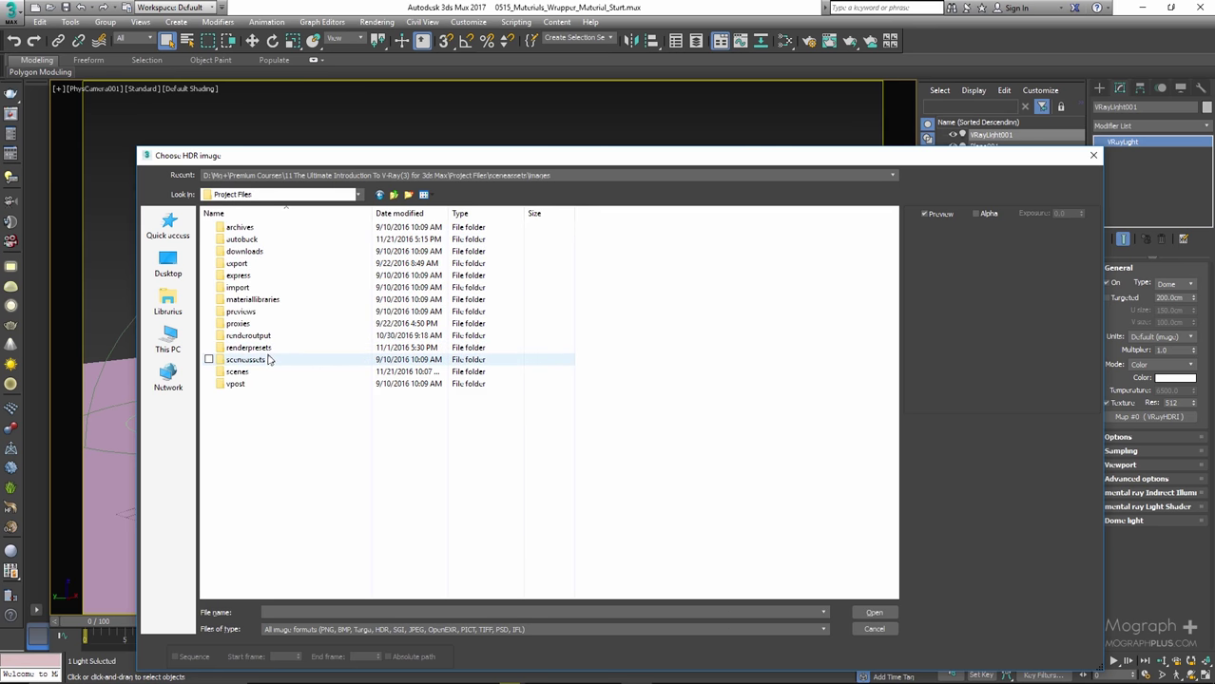
left_click(268, 359)
double_click(268, 360)
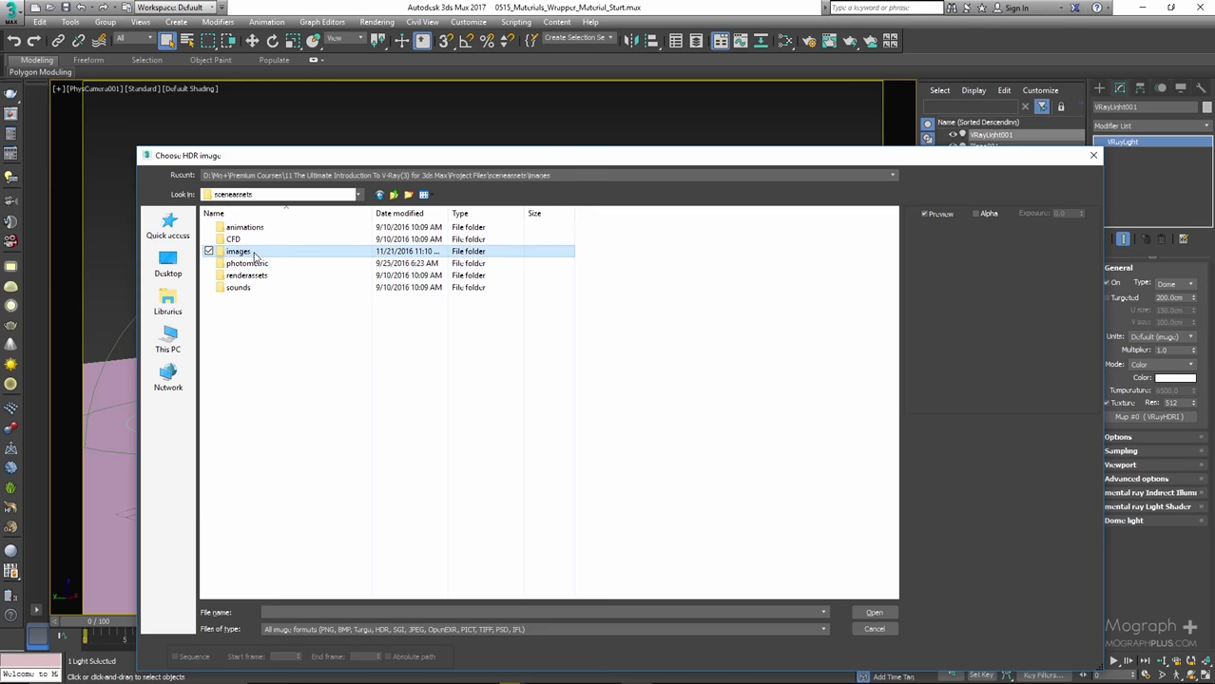
double_click(252, 256)
scroll(419, 391, "down", 10)
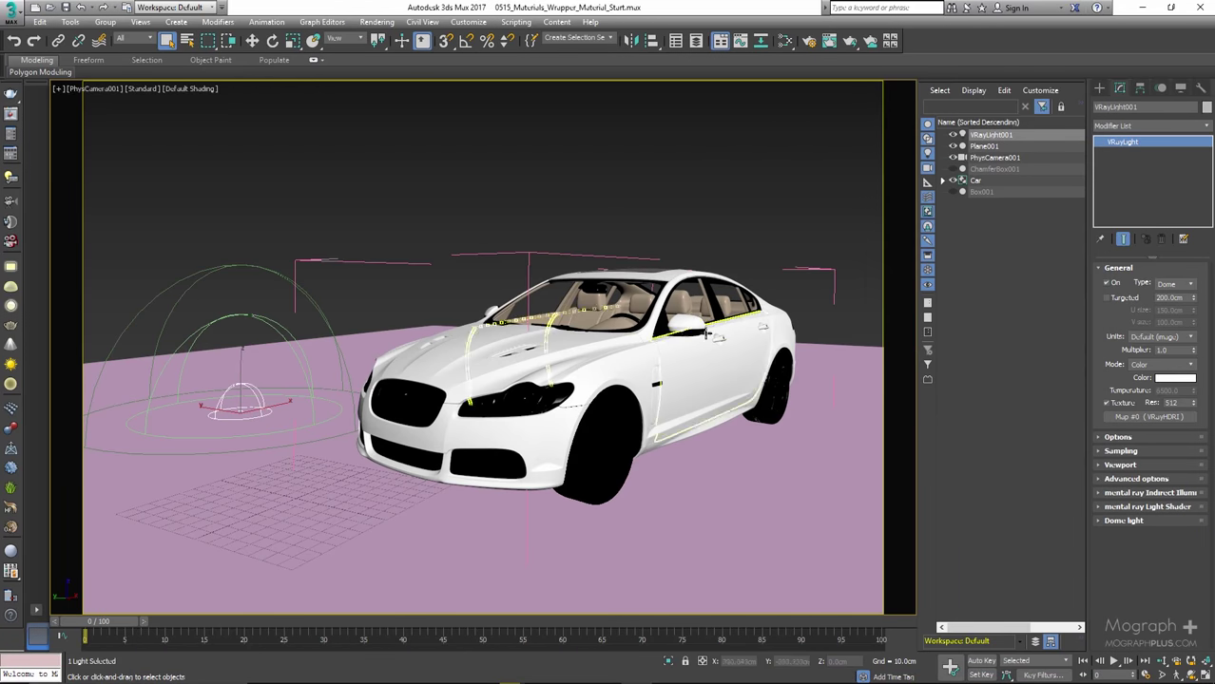
Place the dome light's VRayHDRI map in the material editor as an instance, below the wrapper material
key("m")
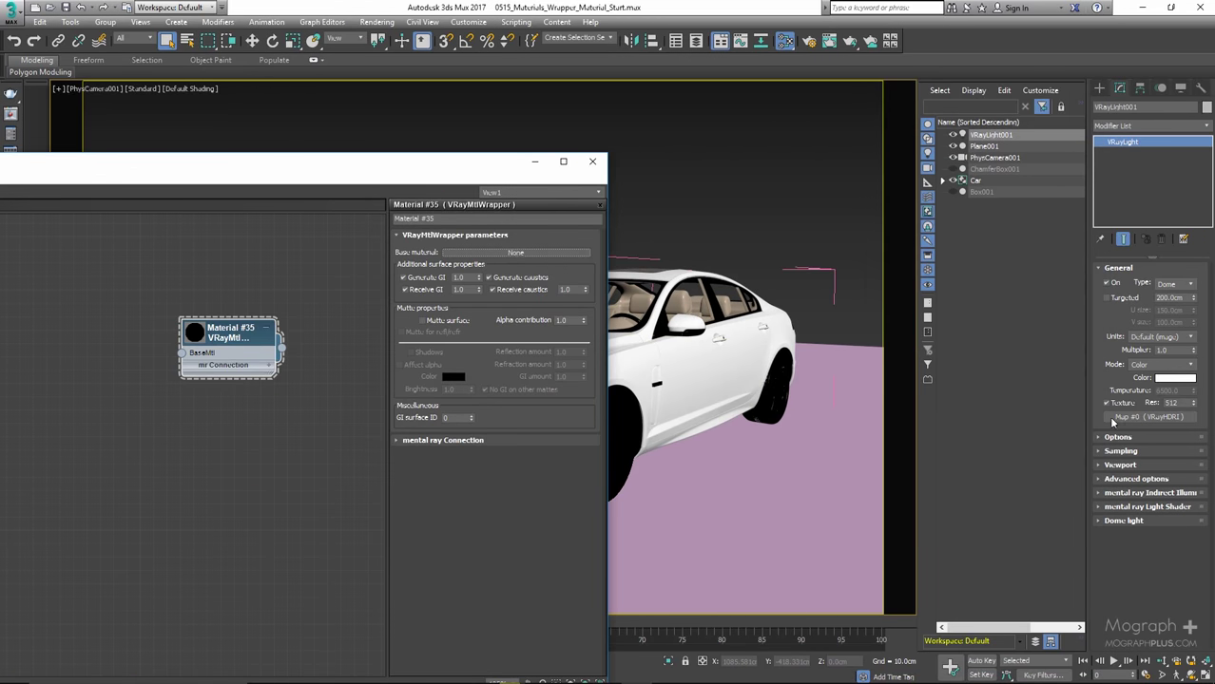
left_click_drag(1124, 425, 228, 461)
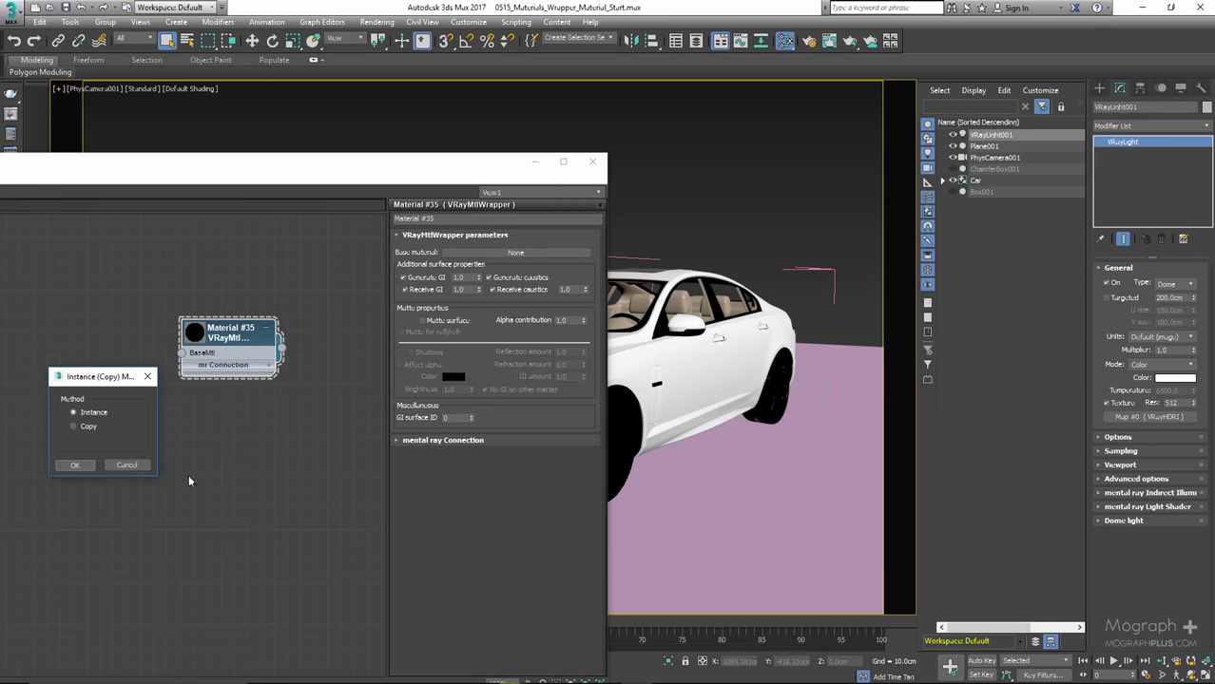
left_click(72, 468)
left_click(195, 451)
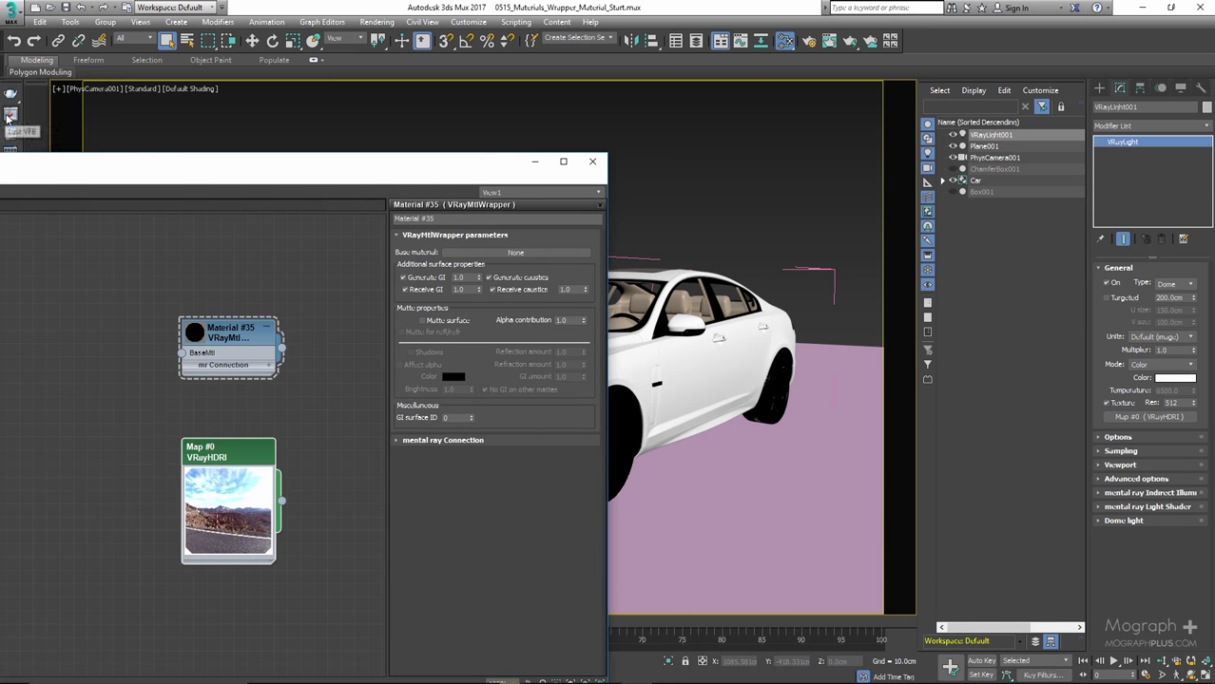
Load Render 01 from the V-Ray frame buffer history and hide the color corrections to inspect the image
left_click(3, 148)
scroll(260, 254, "down", 5)
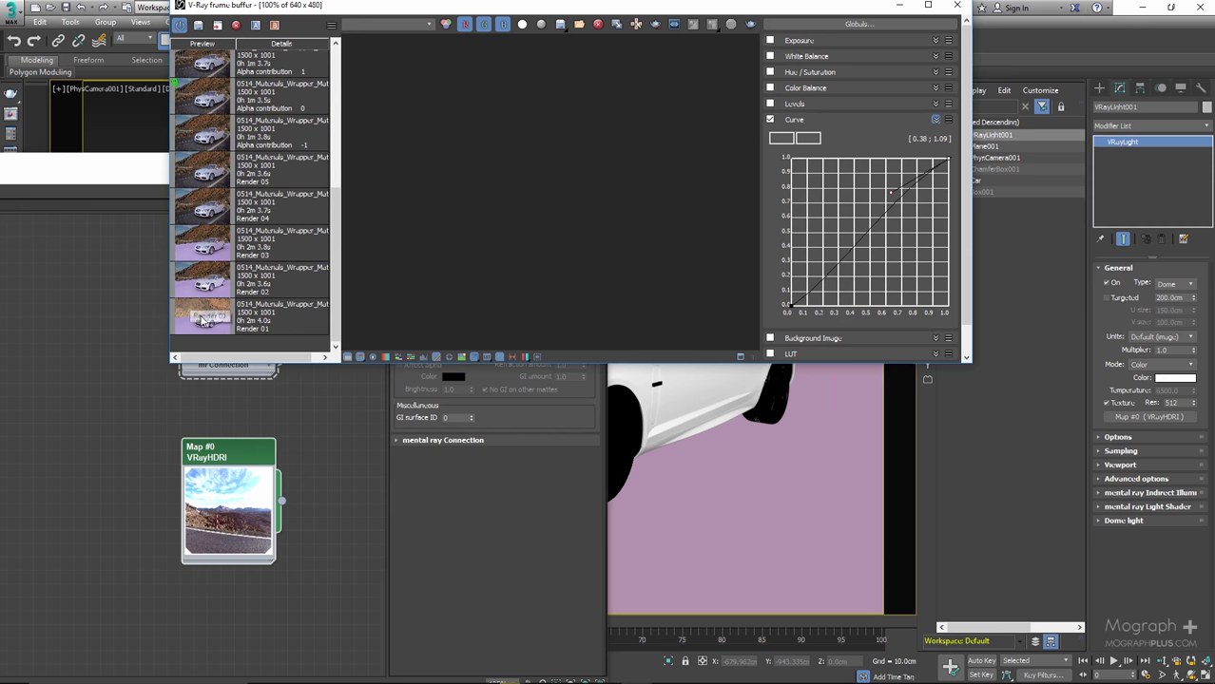
left_click(271, 313)
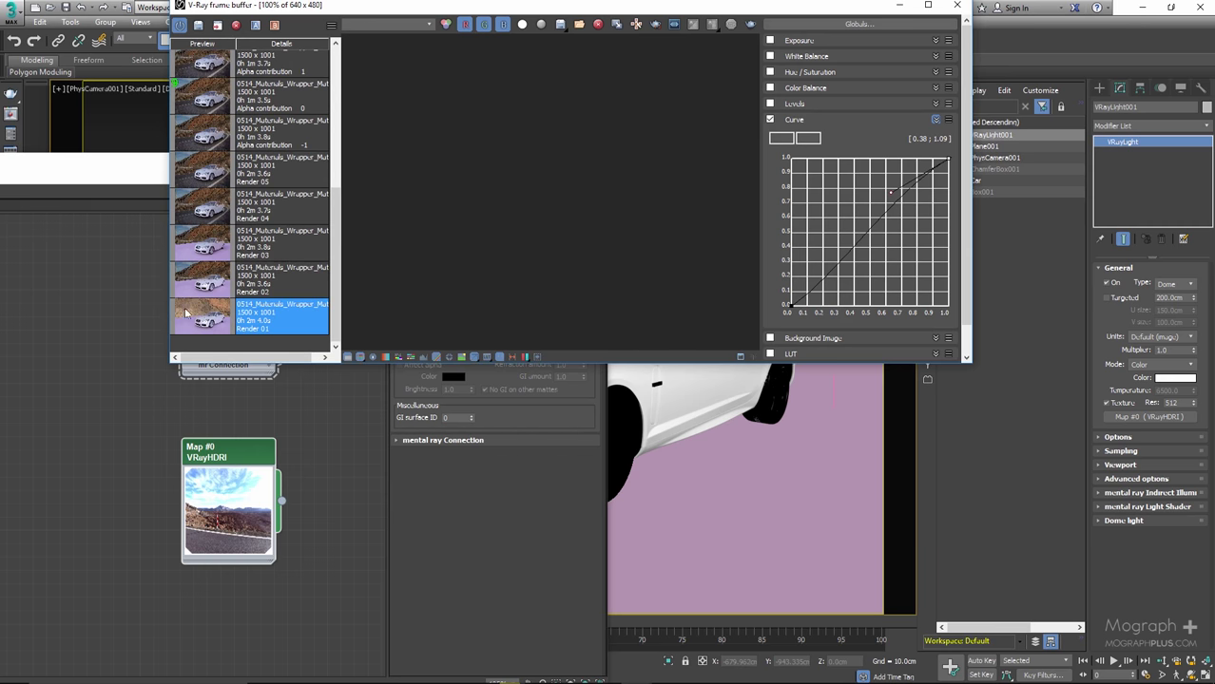
double_click(200, 325)
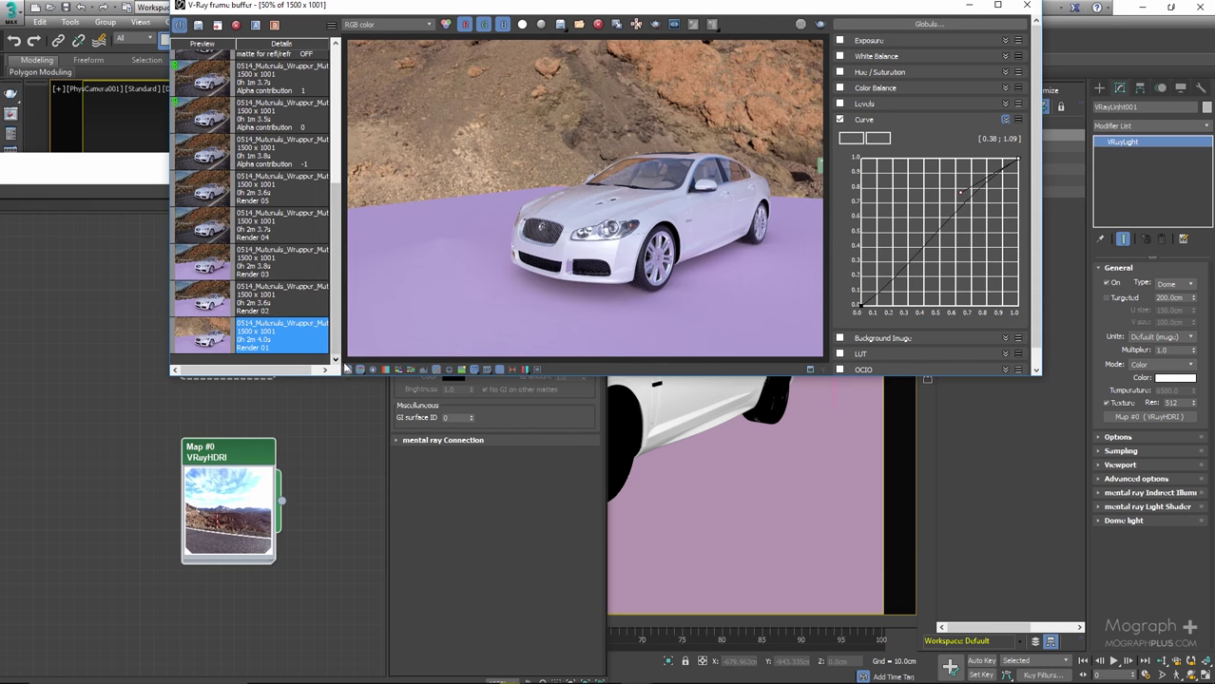
left_click(348, 369)
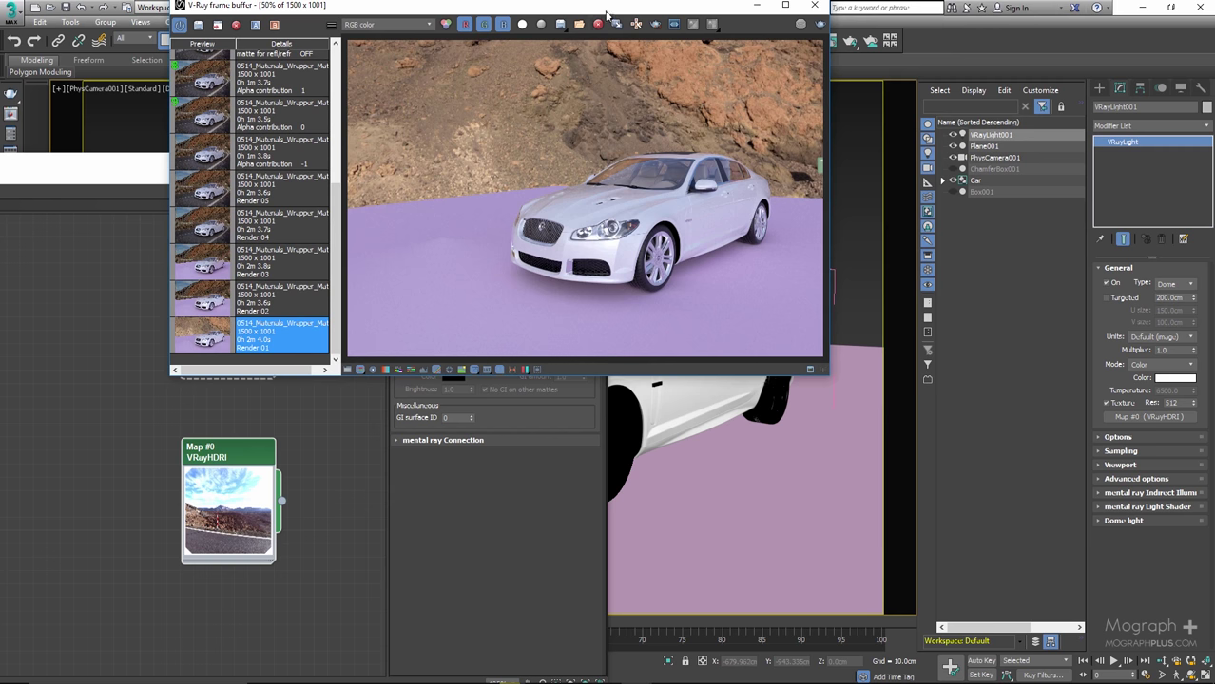
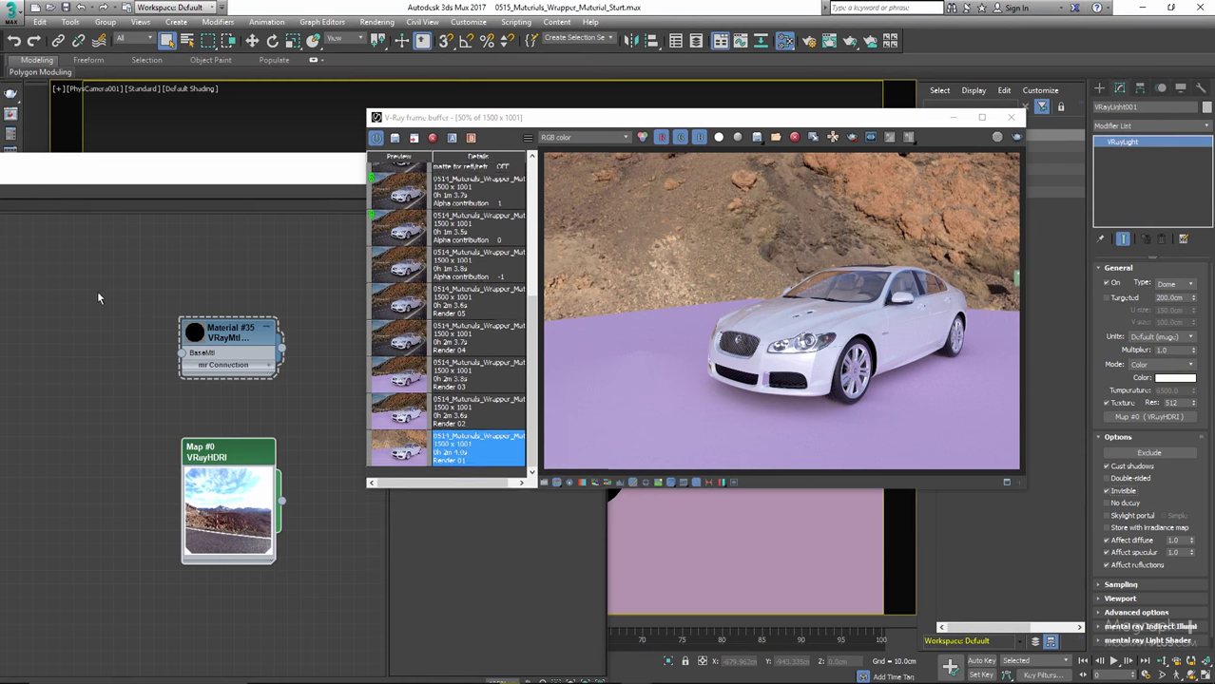
Show the VRayHDRI map's parameters, preview its panoramic image, and close the preview and the frame buffer
left_click(252, 328)
double_click(223, 453)
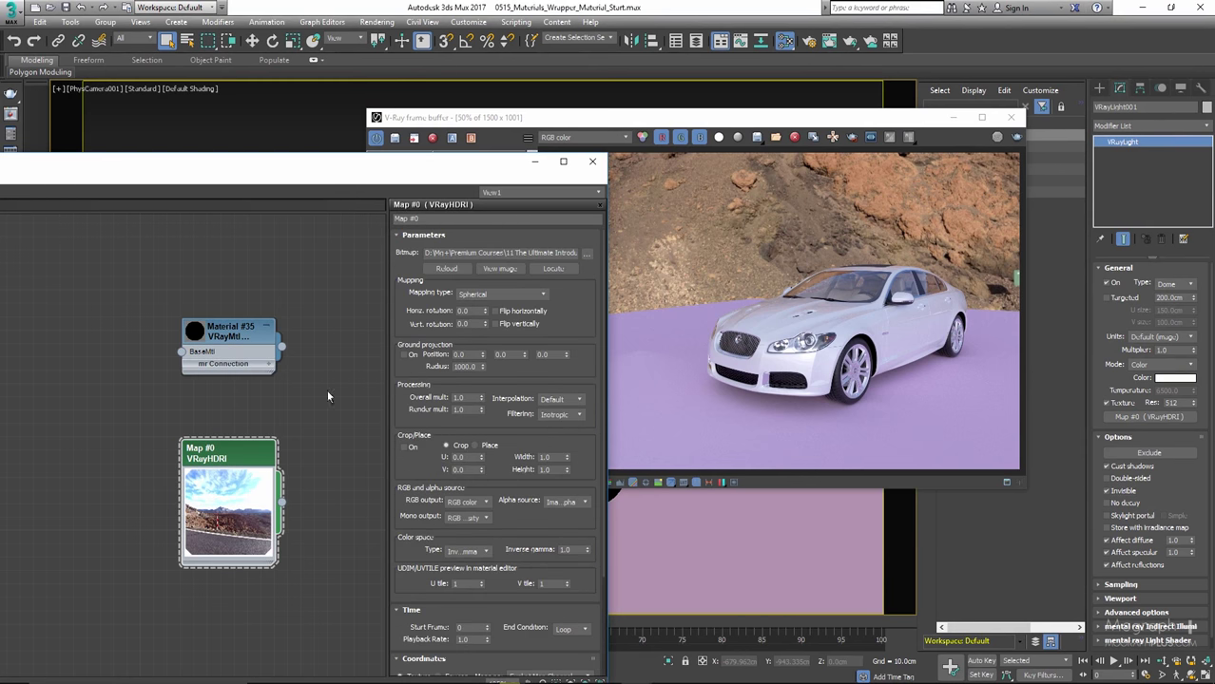
left_click(502, 269)
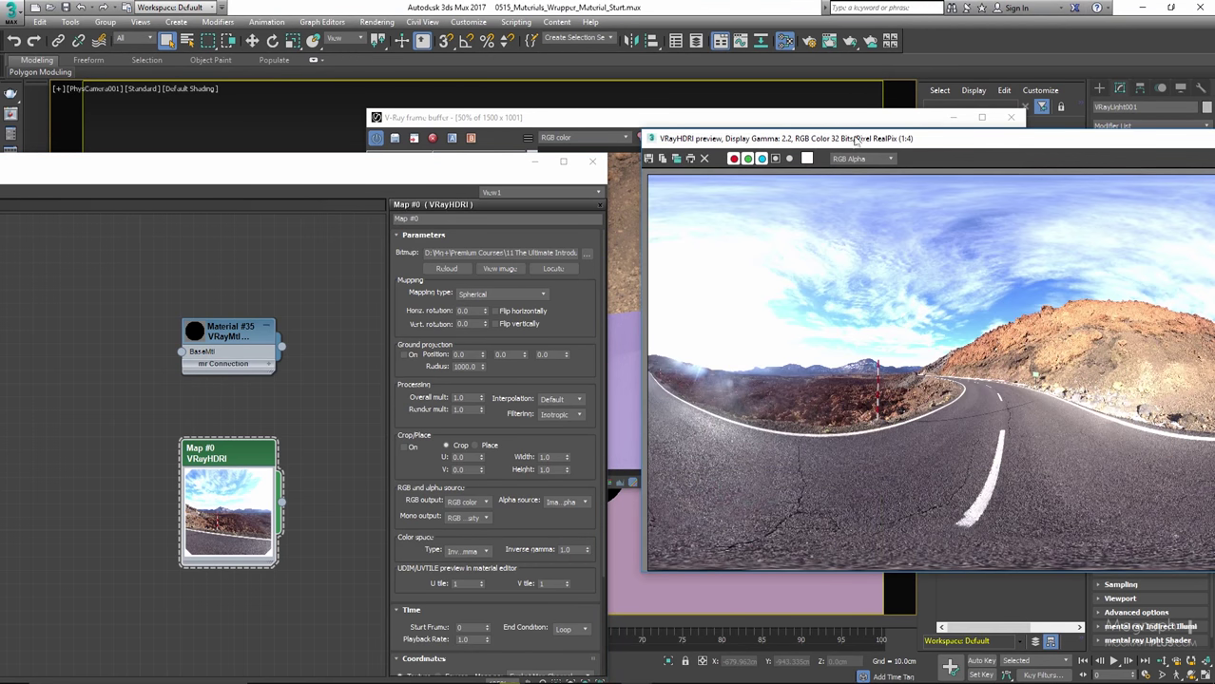
left_click_drag(858, 136, 395, 140)
left_click(962, 140)
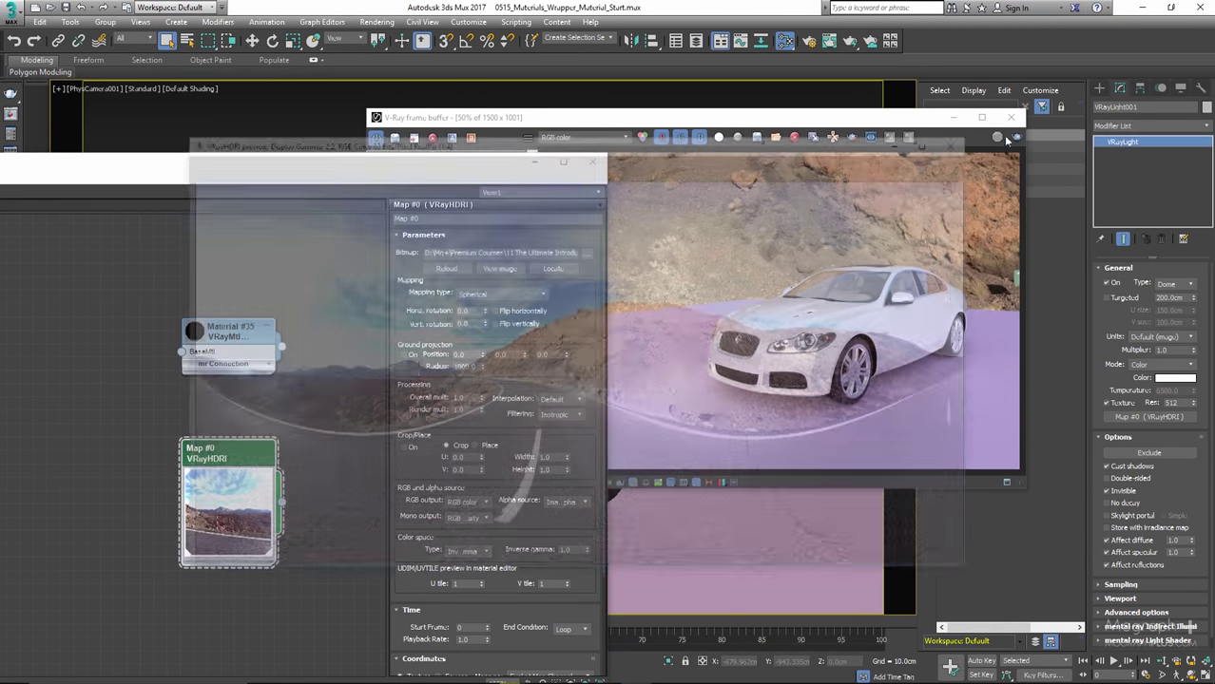
left_click(1011, 118)
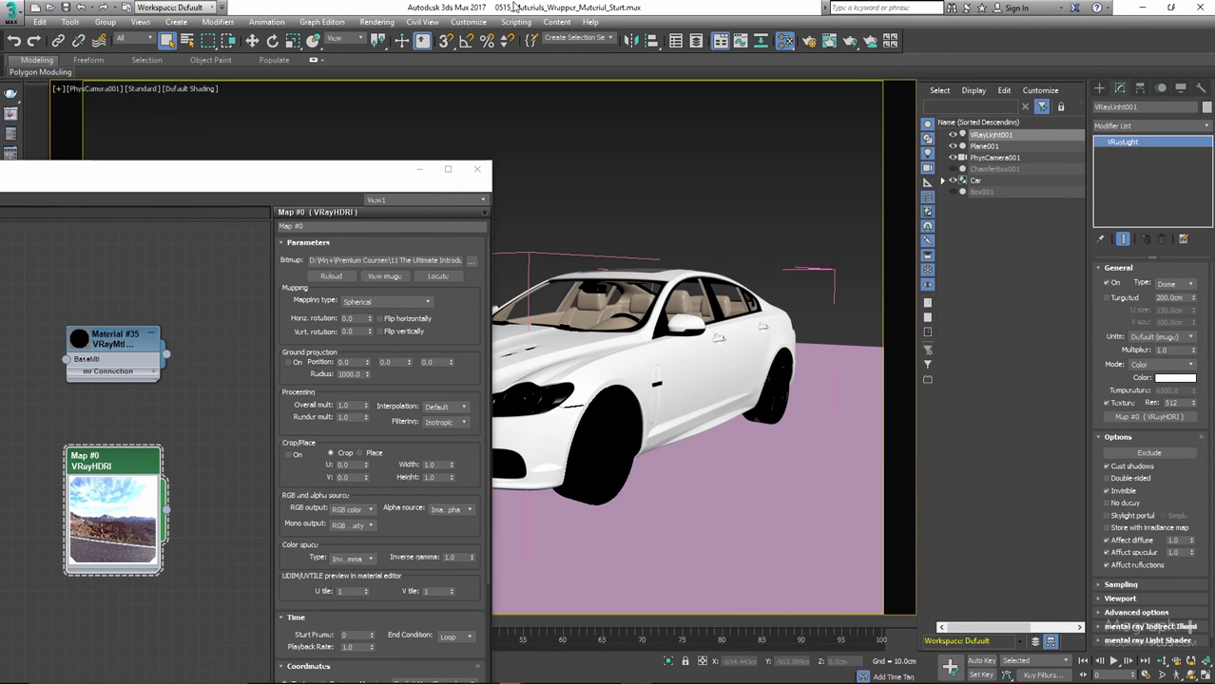
Open the environment settings and choose a Bitmap for the background environment map
key("8")
left_click_drag(726, 269, 629, 184)
left_click(665, 251)
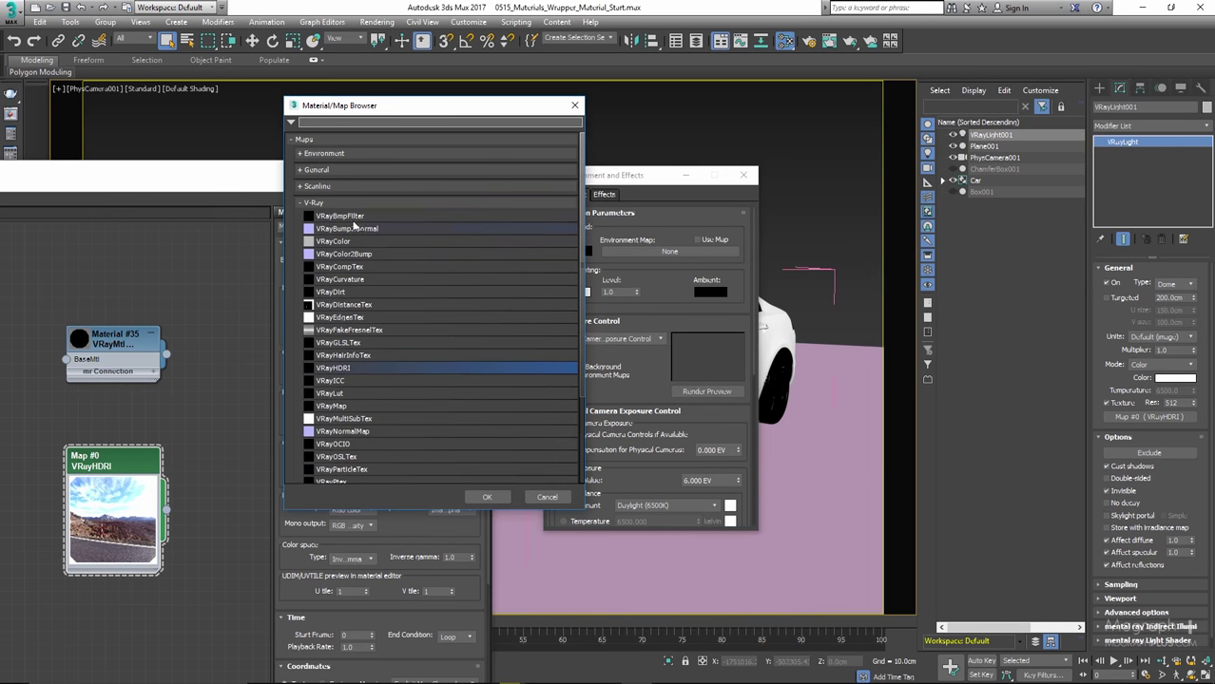
left_click(319, 170)
double_click(327, 182)
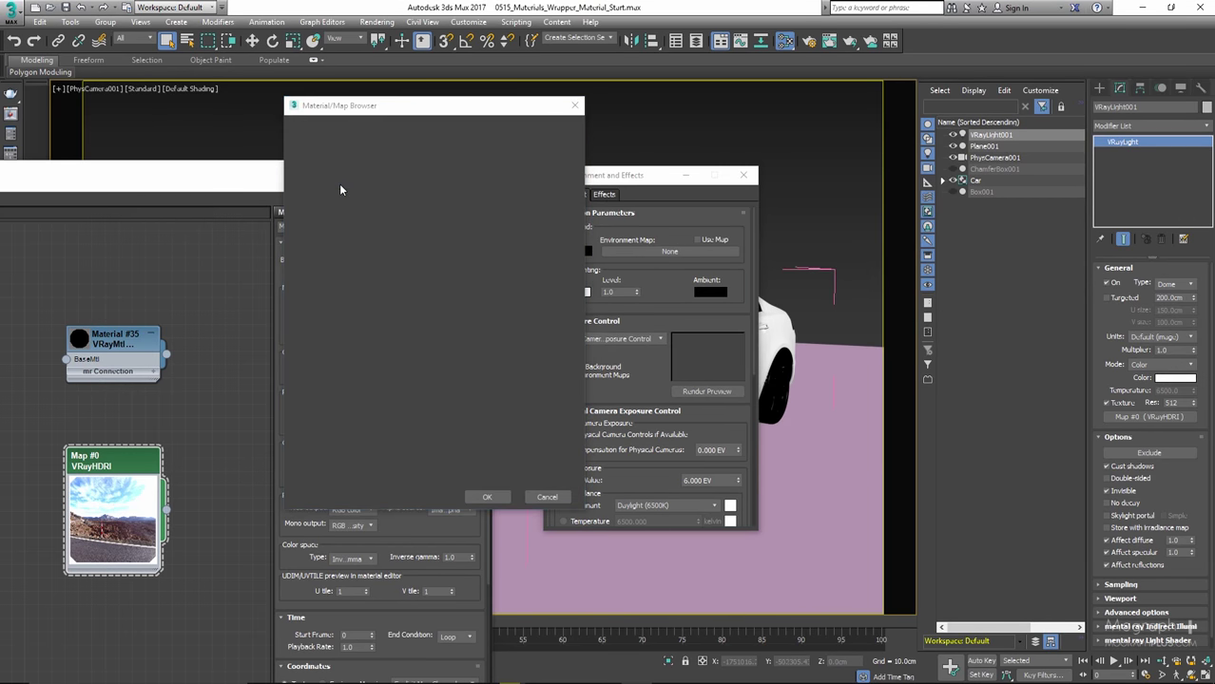
Preview the road backplate "hdrmaps 11-29 mm-1-320 sec at f - 6,3.jpg" and load it as the environment map
scroll(513, 323, "down", 2)
scroll(514, 323, "down", 3)
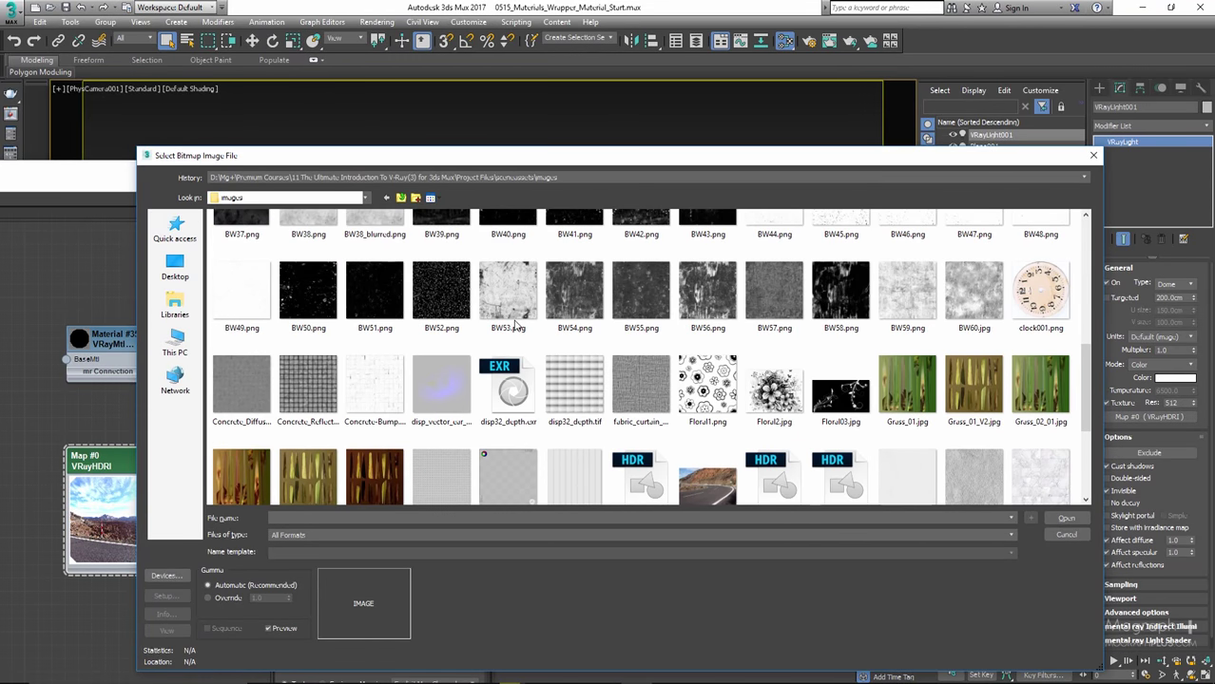
scroll(676, 430, "down", 2)
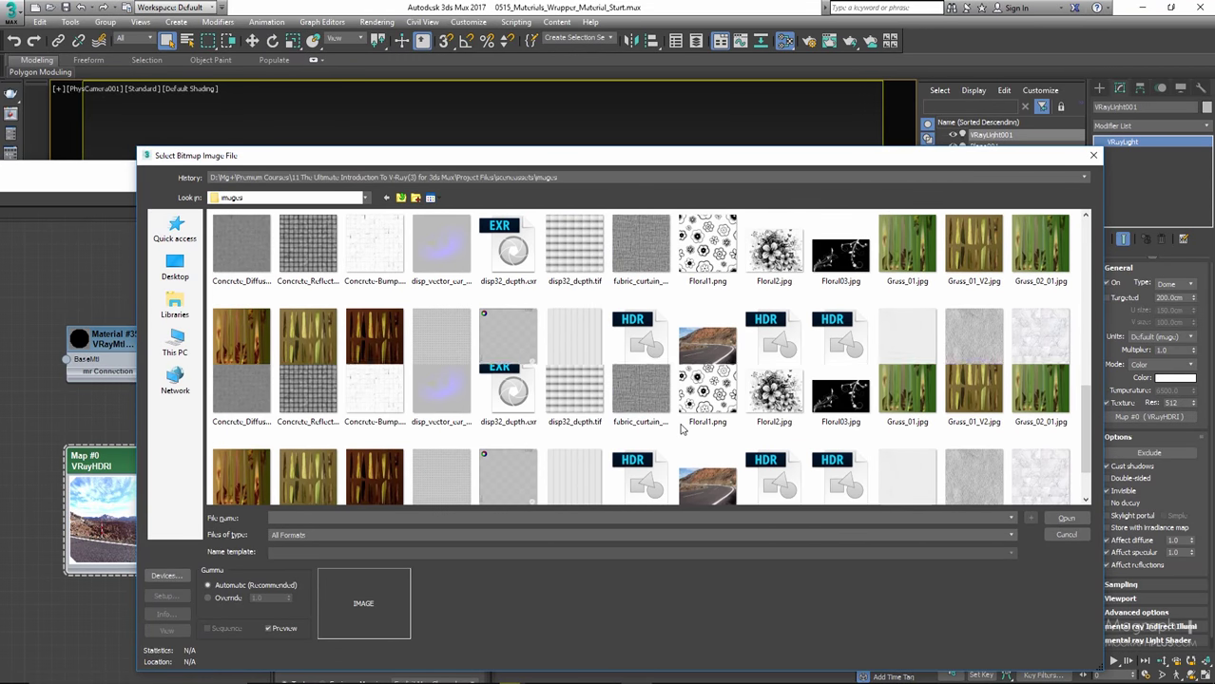
left_click(707, 344)
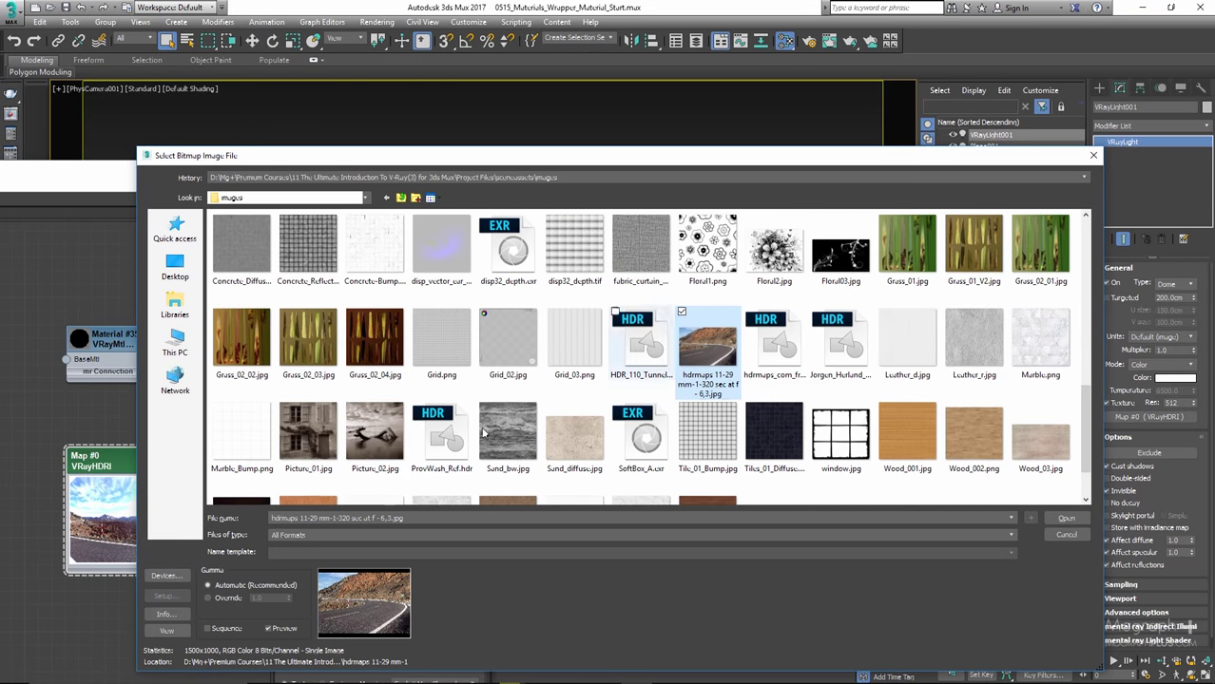
left_click(166, 631)
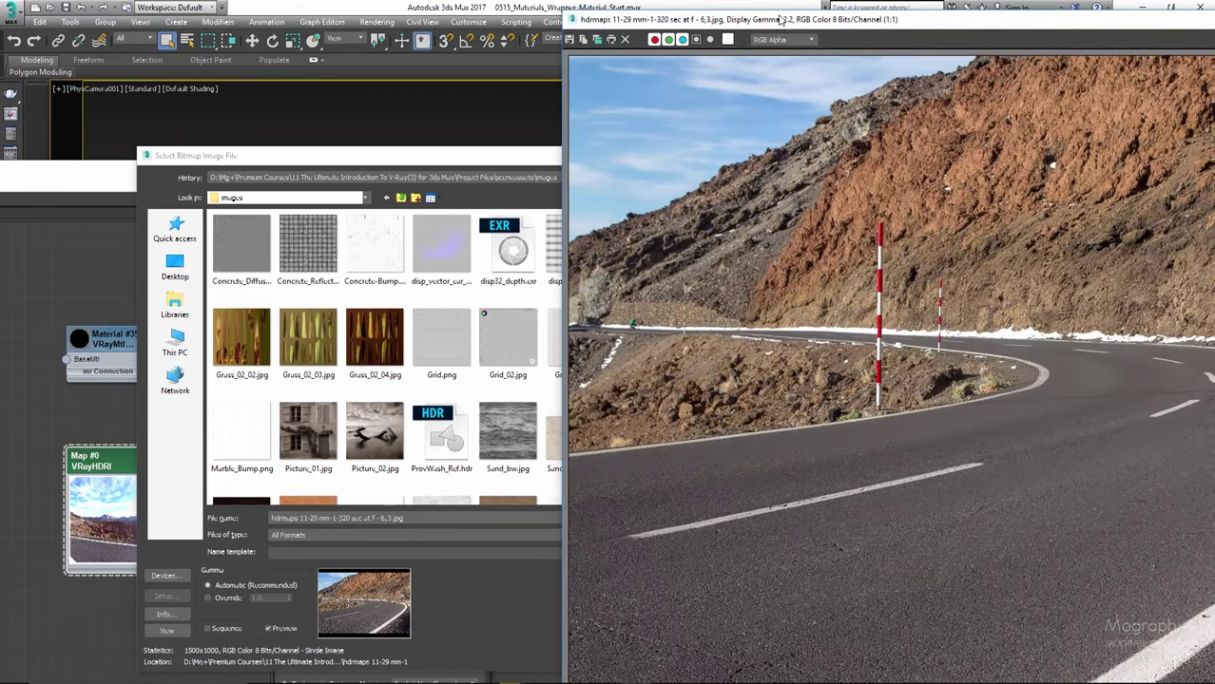
left_click_drag(780, 19, 298, 30)
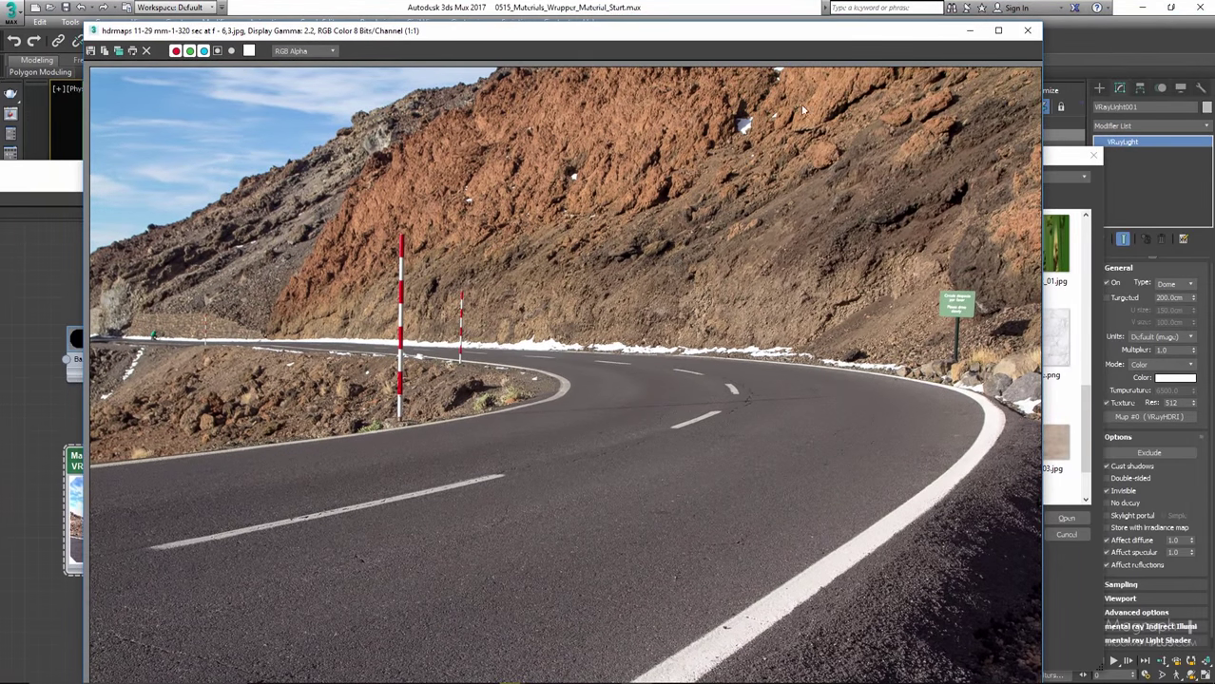
left_click(1027, 31)
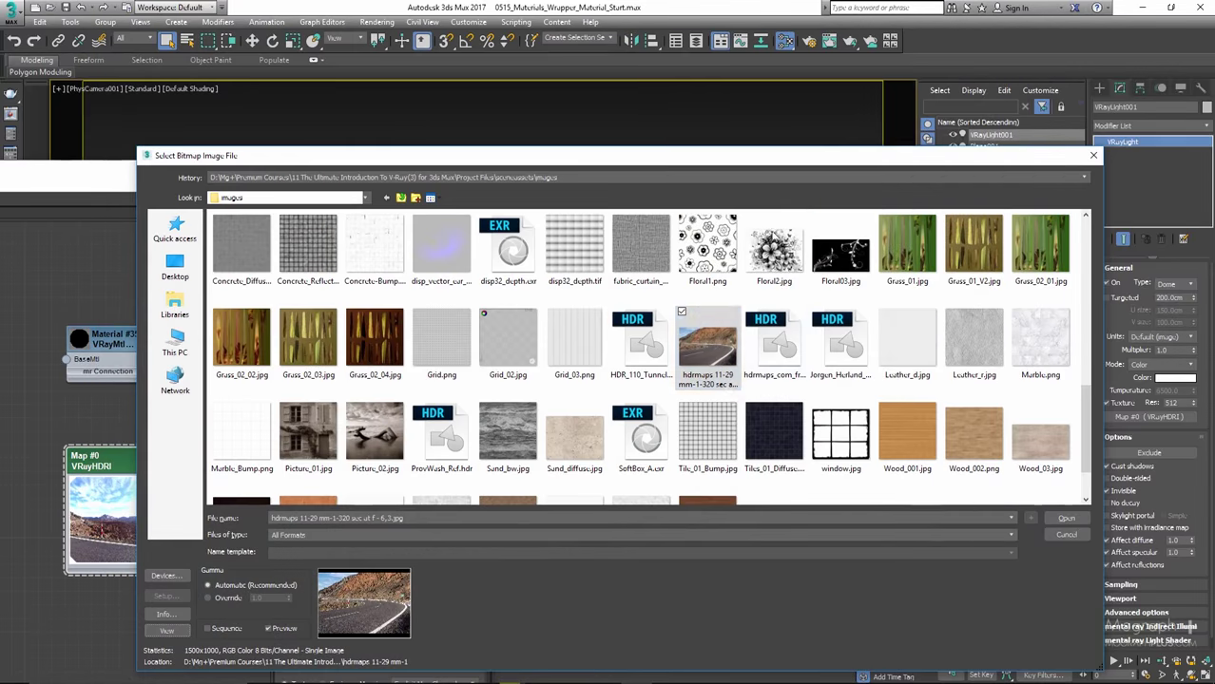
double_click(705, 344)
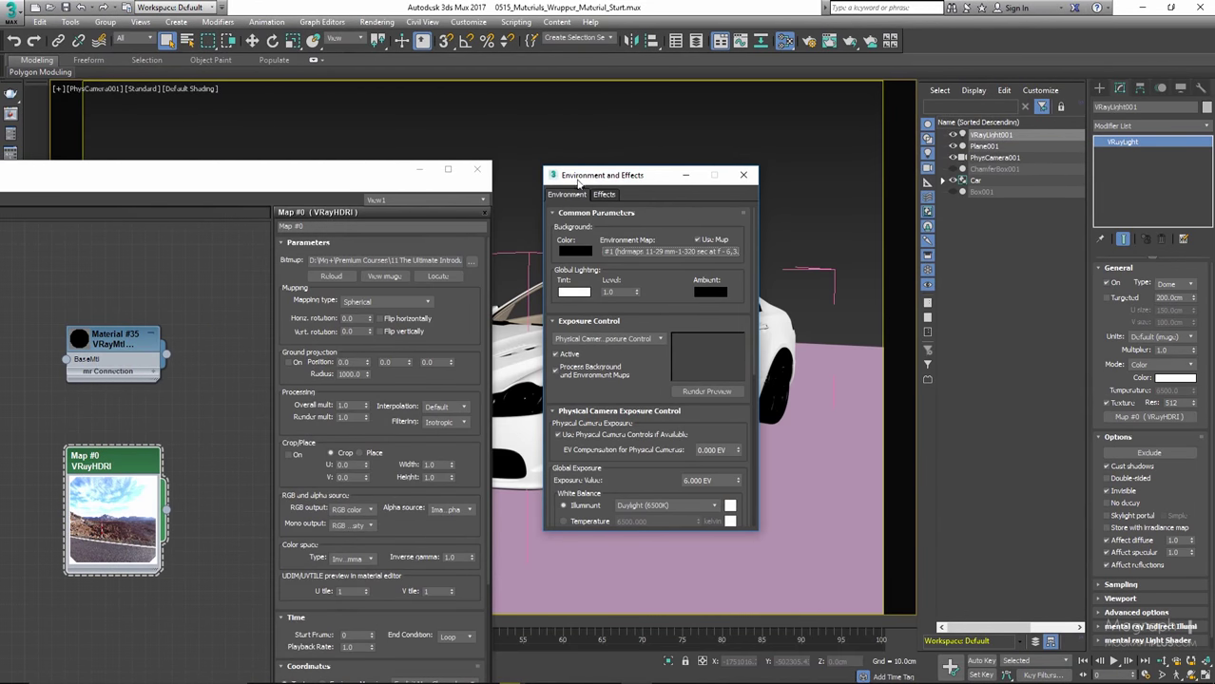
left_click_drag(600, 177, 737, 184)
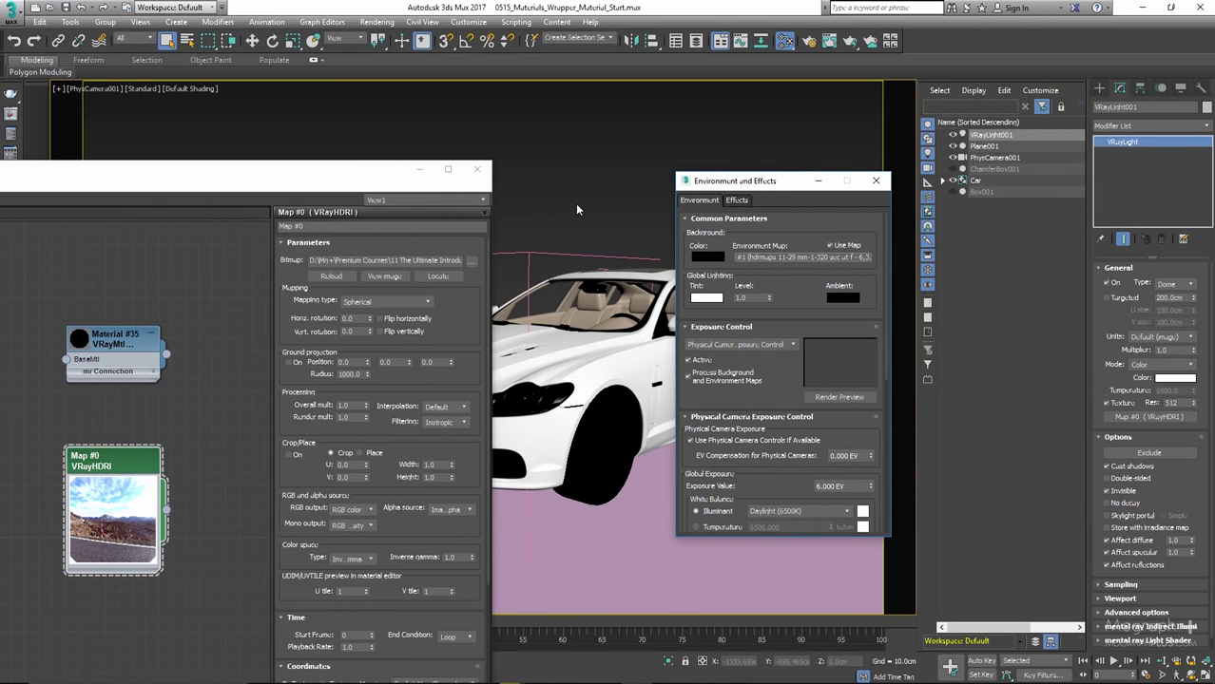
Configure the viewport background to use the environment background
left_click(453, 10)
key("alt+b")
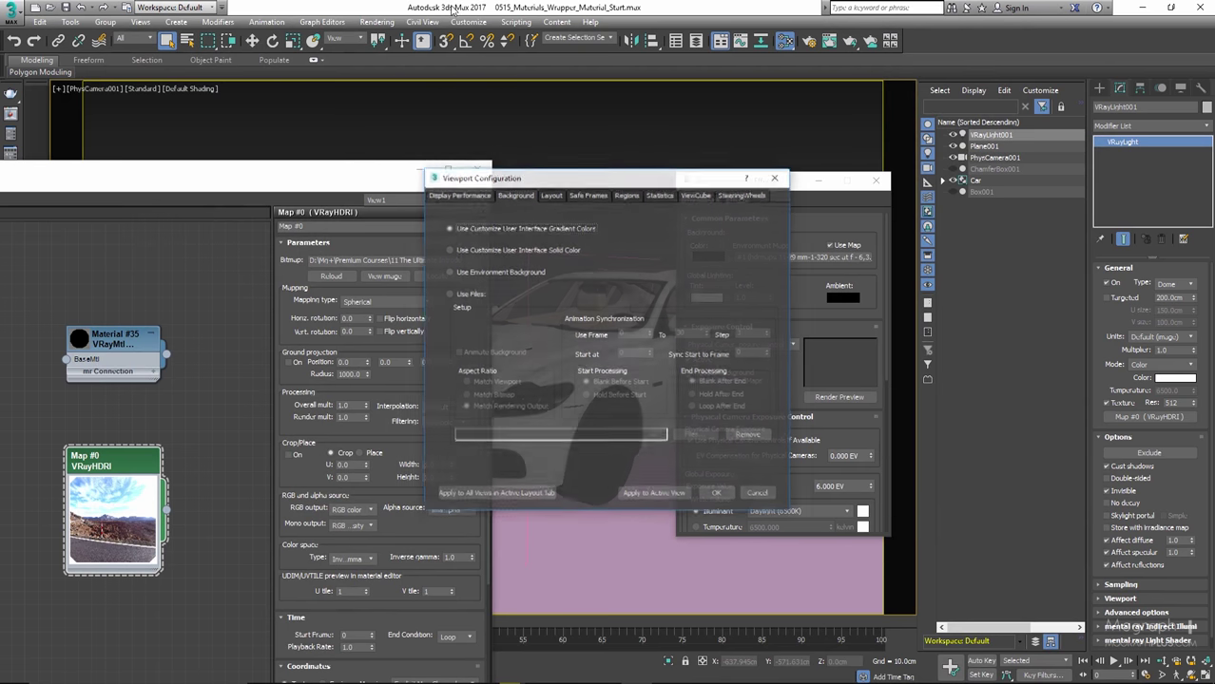
left_click_drag(582, 172, 460, 184)
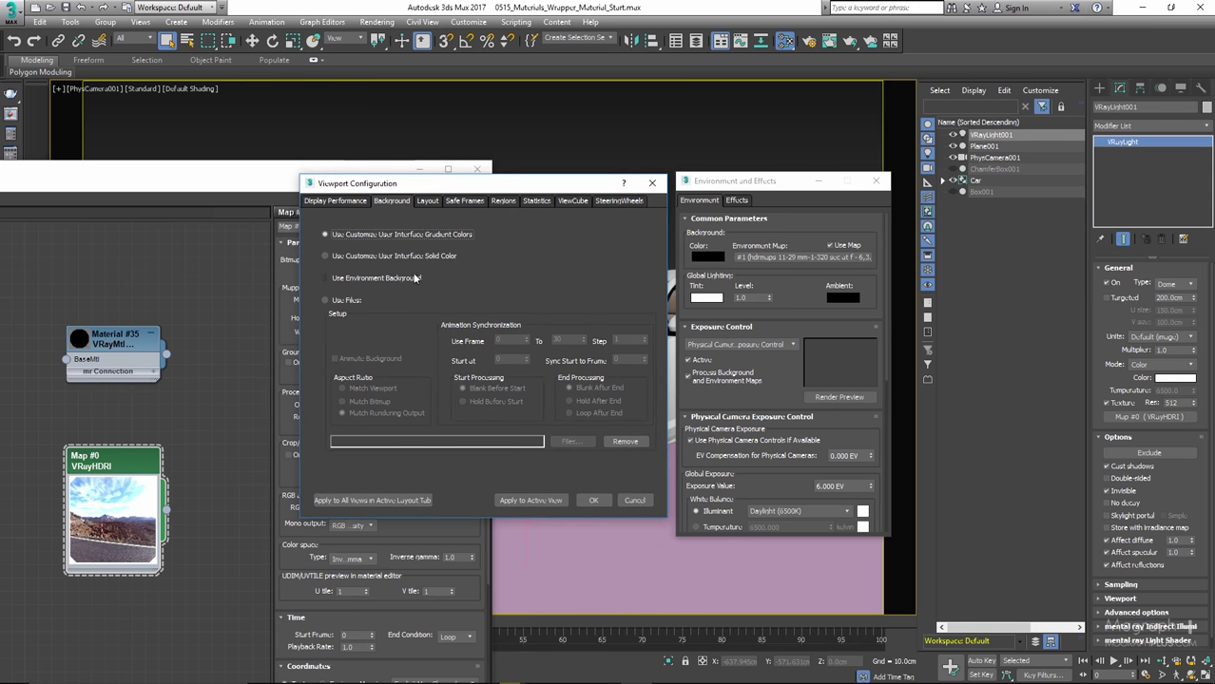
left_click(593, 500)
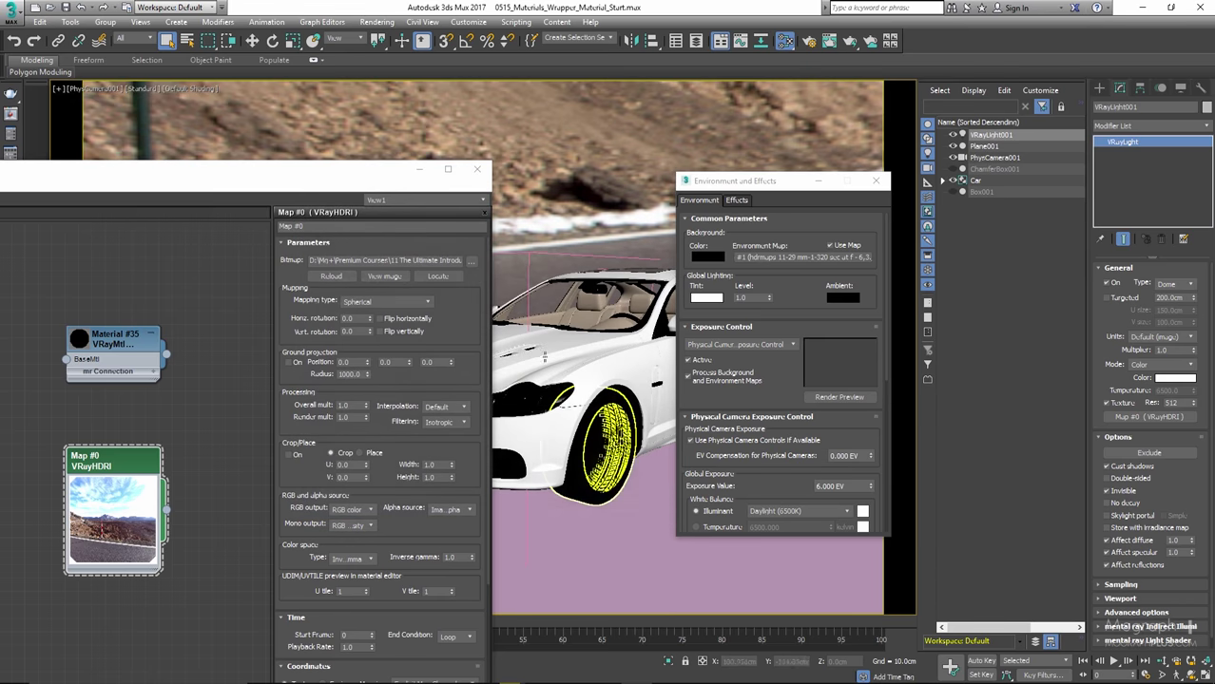
Rearrange the material editor nodes to make room and bring the environment map into the node view as an instance
left_click_drag(354, 186, 513, 117)
middle_click_drag(323, 214, 334, 241)
left_click_drag(292, 427, 169, 182)
middle_click_drag(169, 182, 177, 391)
left_click_drag(177, 392, 169, 287)
left_click_drag(168, 244, 165, 182)
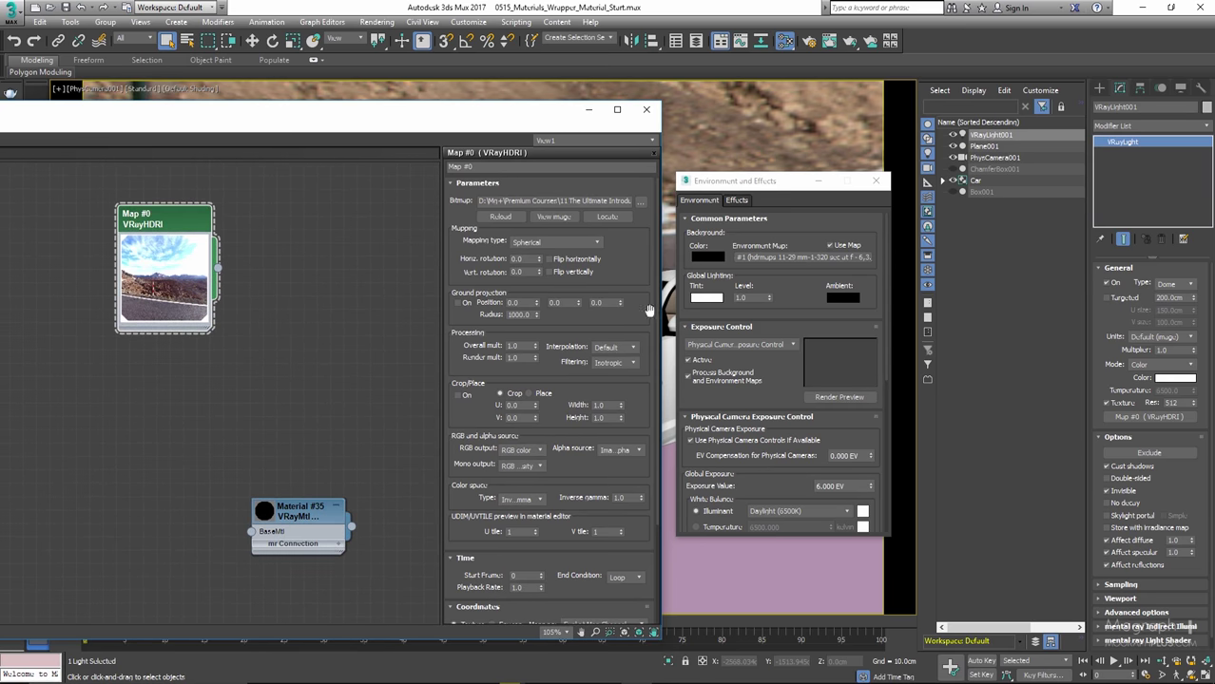
left_click_drag(351, 240, 329, 230)
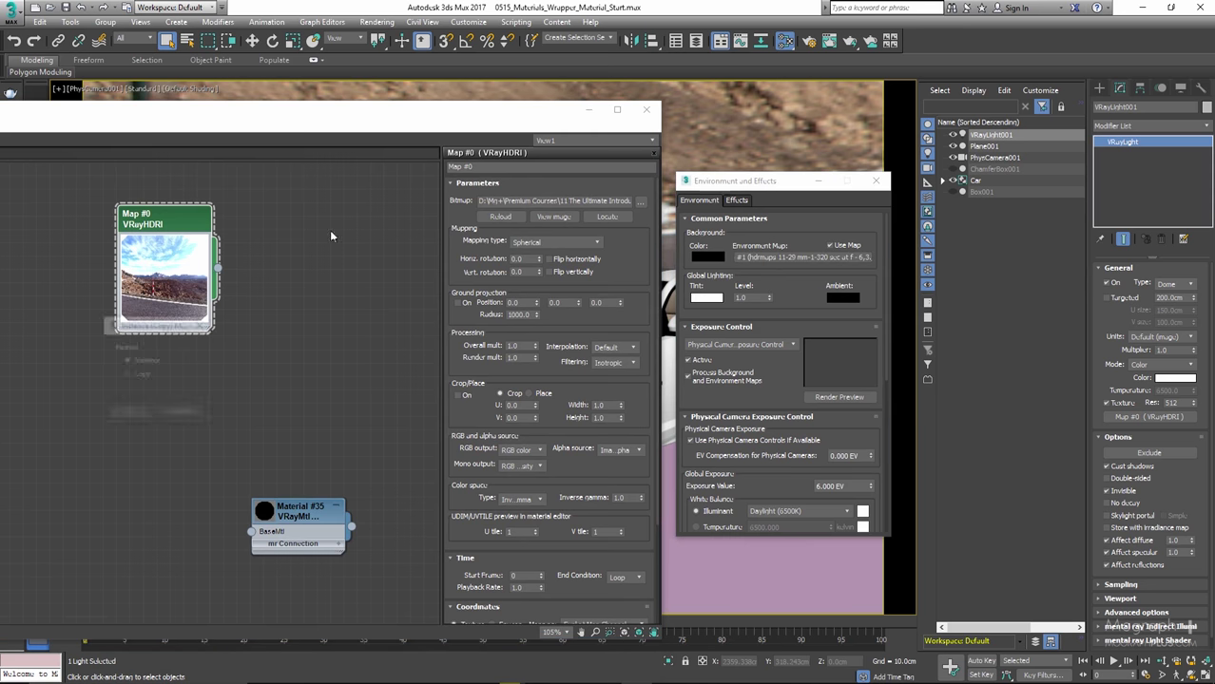
left_click(129, 413)
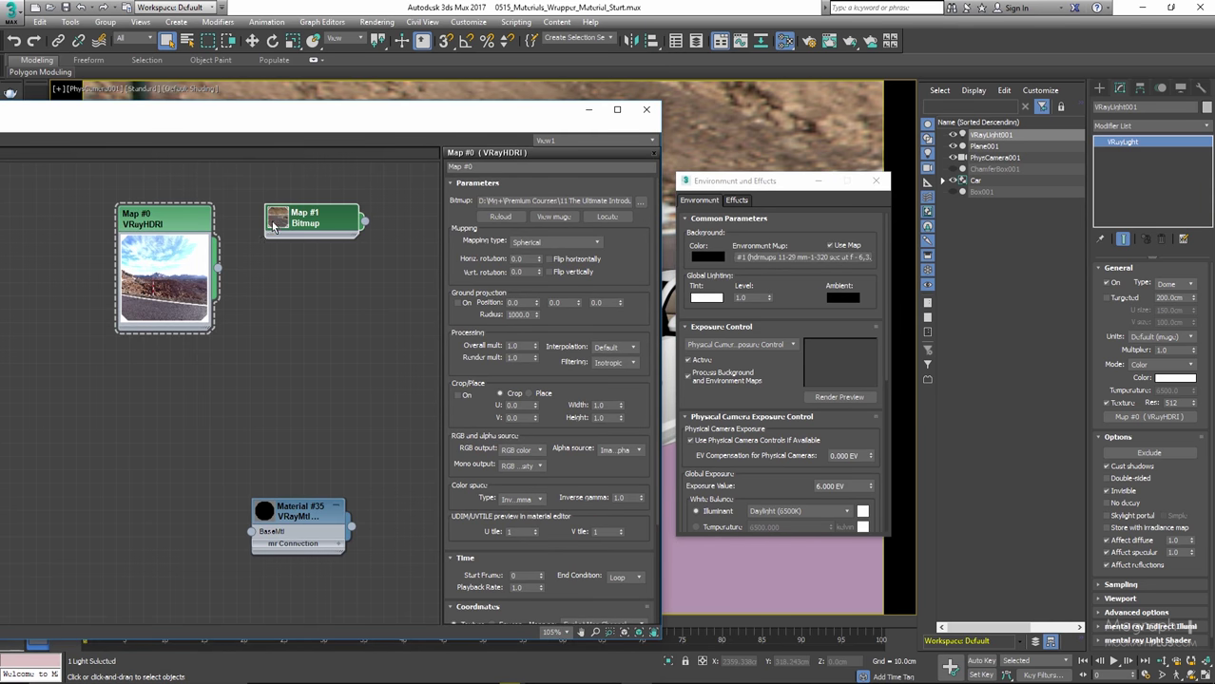
Enlarge the backplate Bitmap node's preview, show its parameters and set its environment mapping to Screen
left_click(274, 227)
double_click(306, 238)
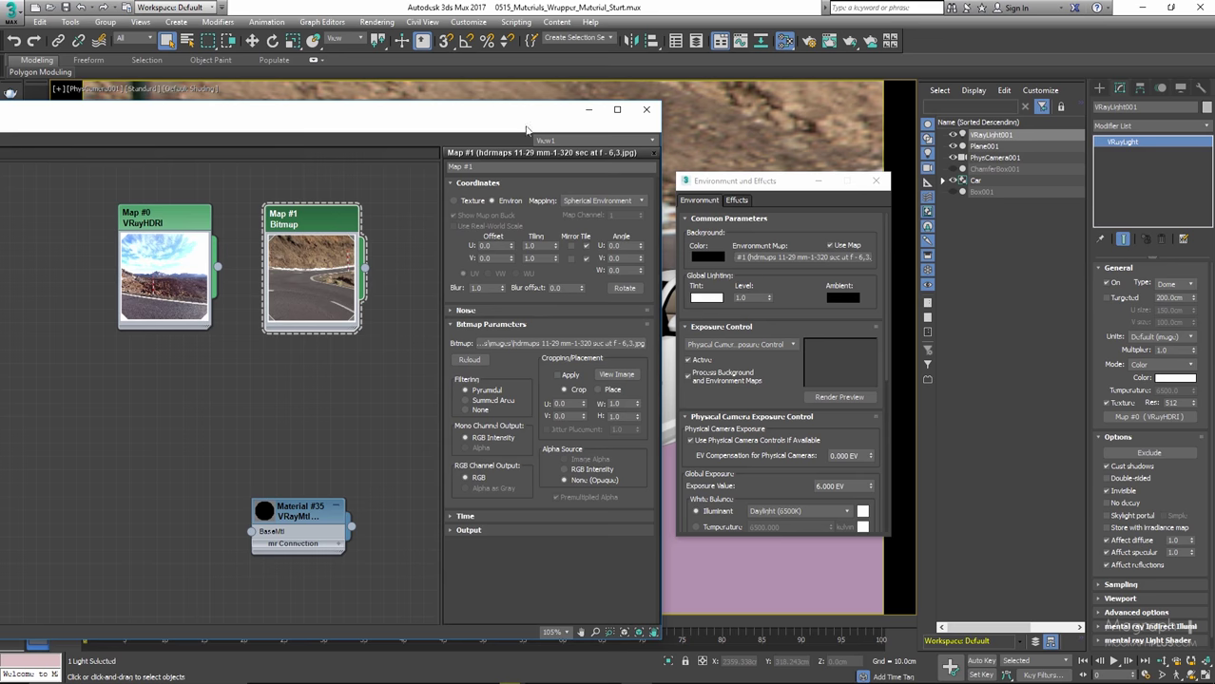
left_click_drag(527, 128, 195, 124)
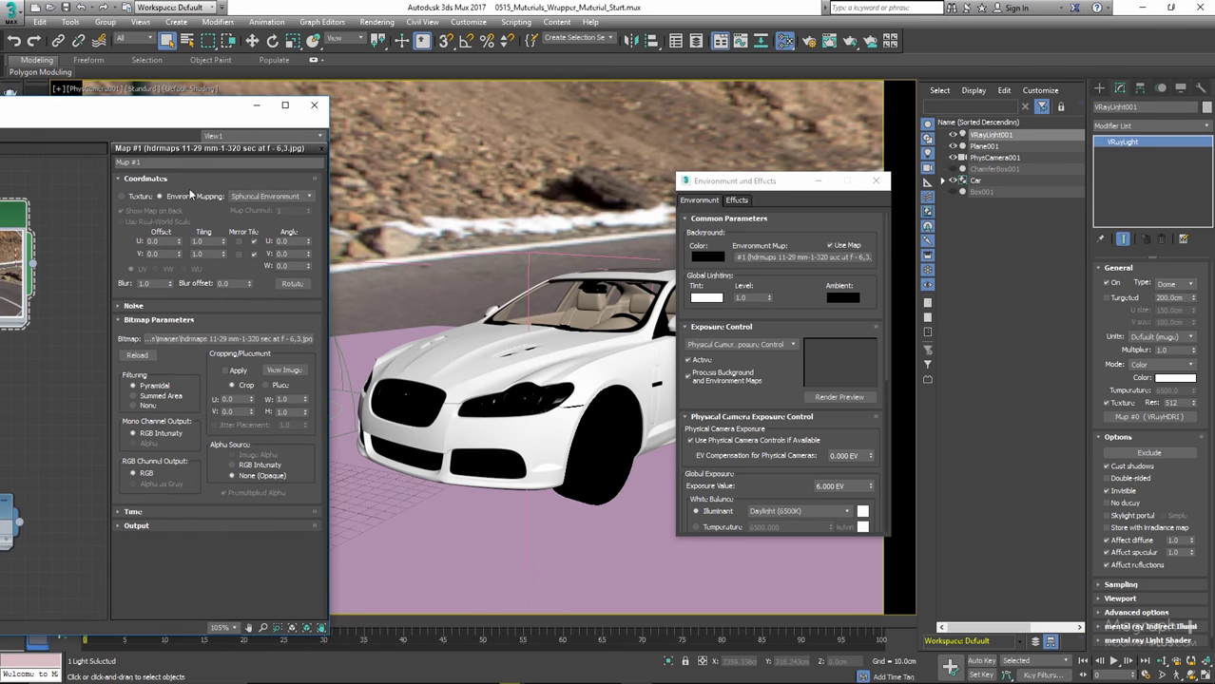
left_click(277, 198)
left_click(259, 227)
left_click_drag(797, 182, 667, 214)
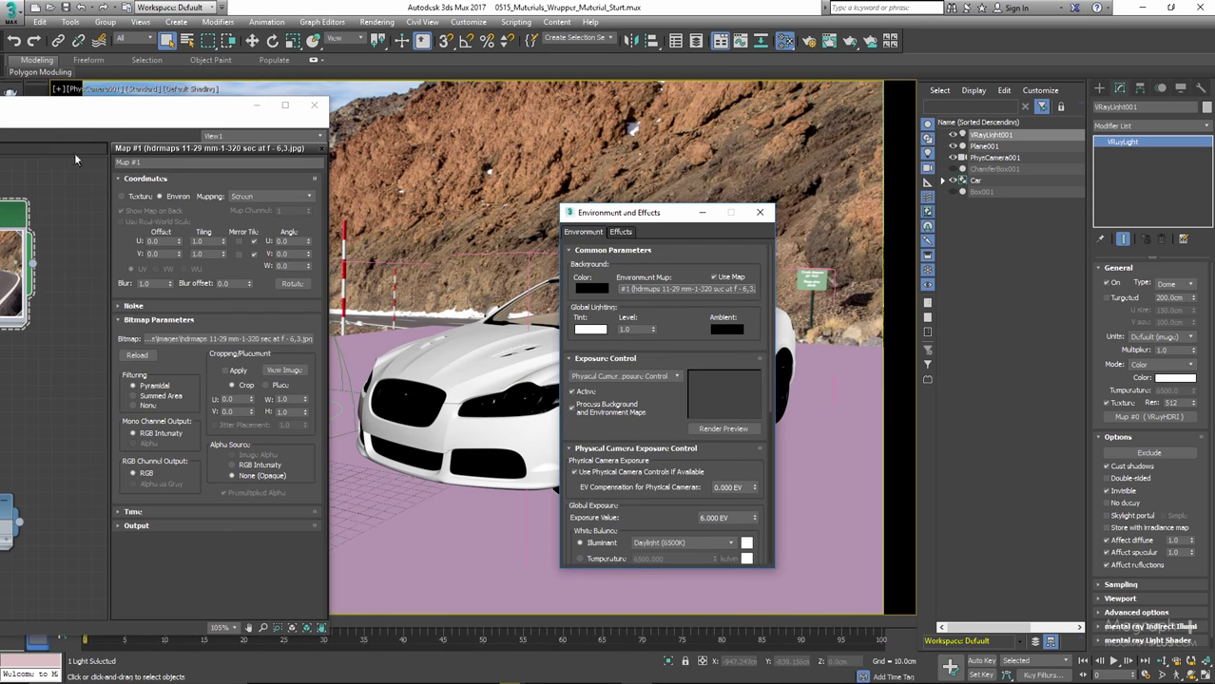
Load Render 02 from the V-Ray frame buffer history to inspect the image, and close the frame buffer
left_click_drag(29, 116, 8, 202)
left_click(9, 114)
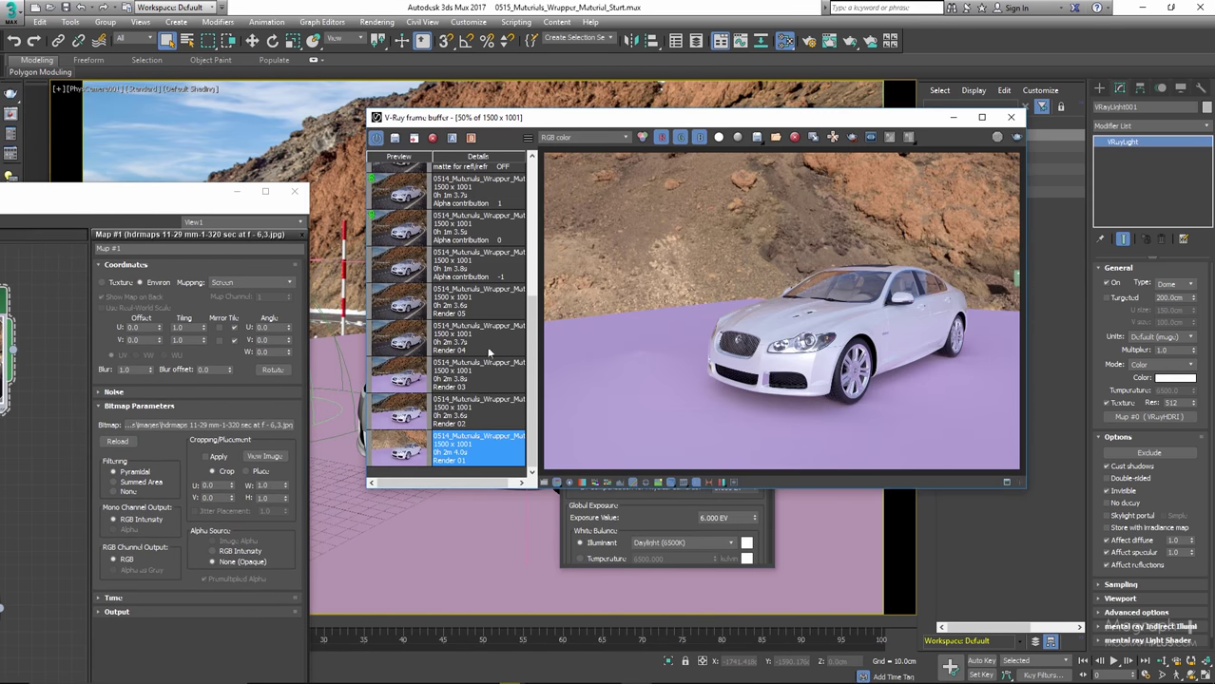
double_click(410, 416)
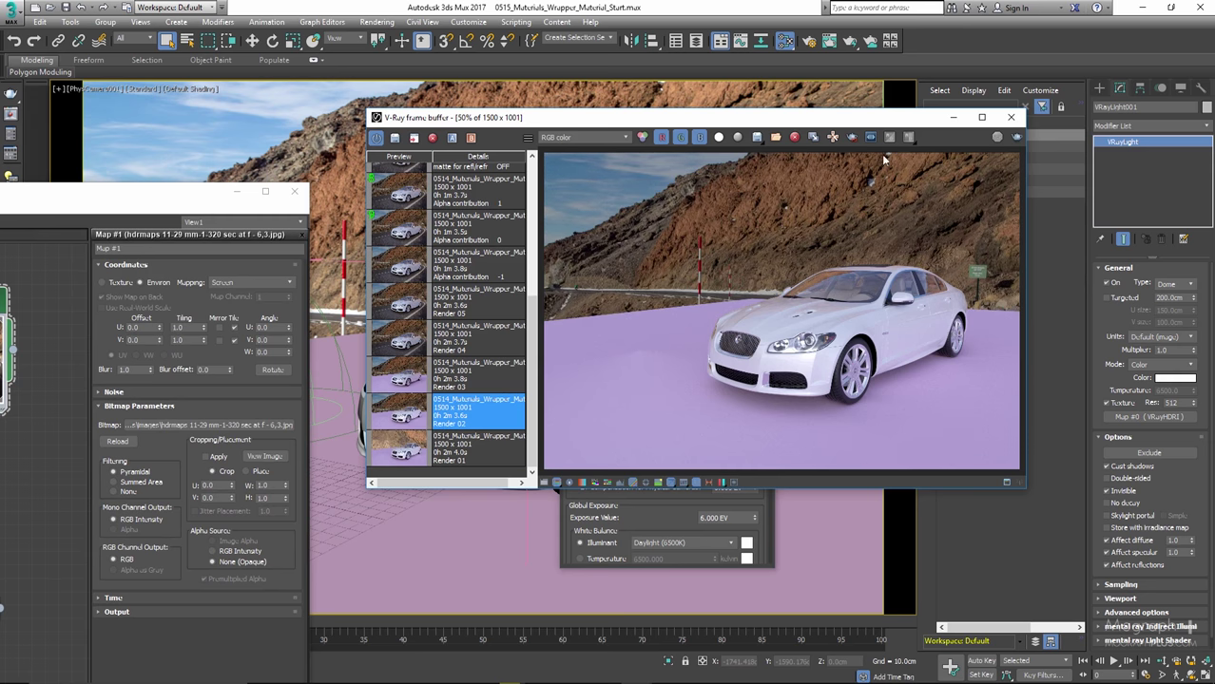
left_click_drag(887, 121, 806, 167)
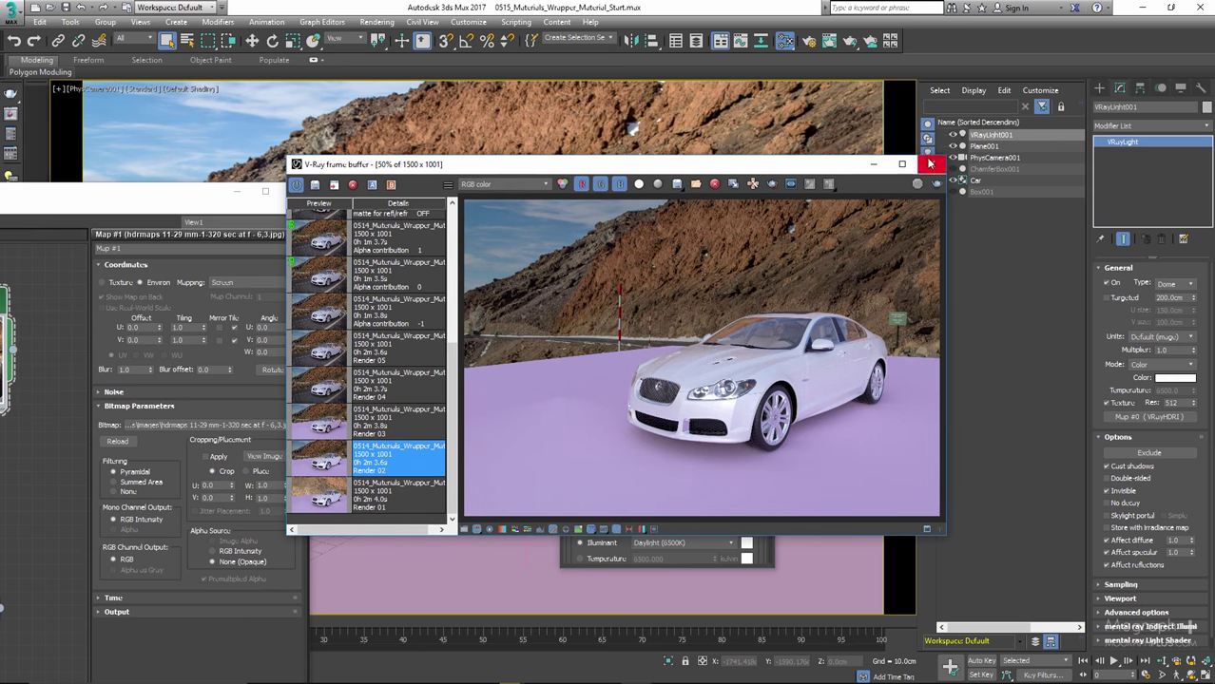
left_click(932, 165)
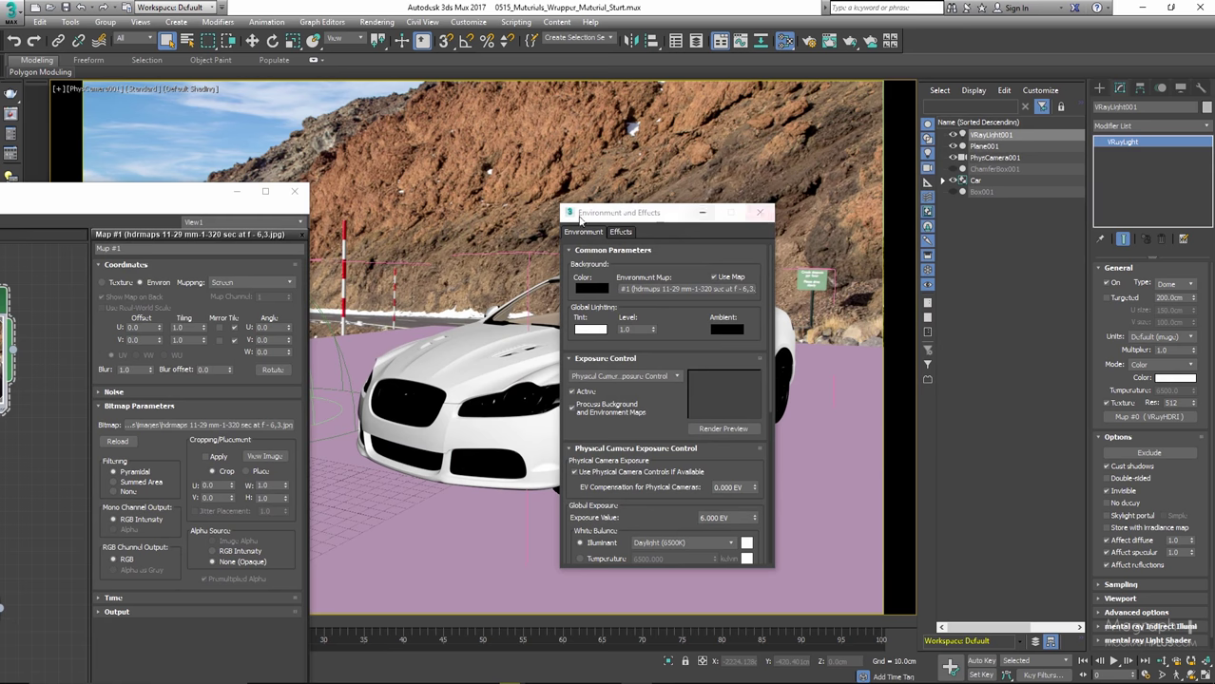
Hide the ground plane Plane001 to examine the road backplate behind the car, and unhide it again
left_click_drag(208, 196, 177, 445)
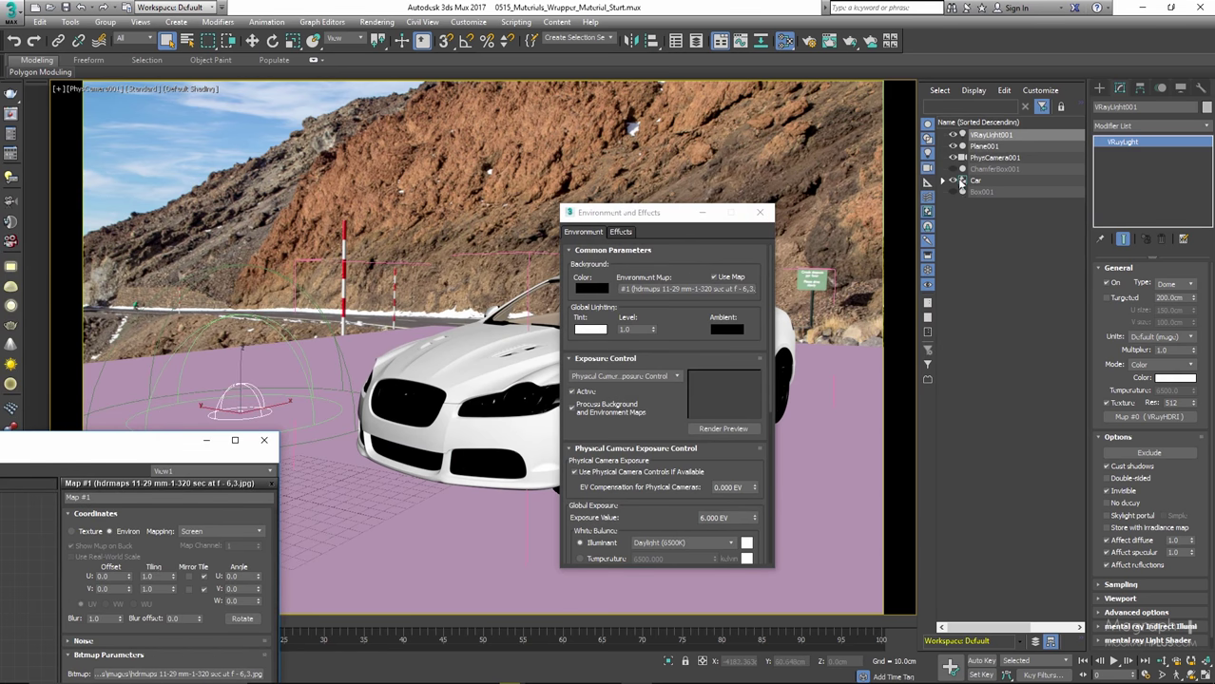
left_click(953, 146)
left_click(953, 146)
left_click(953, 147)
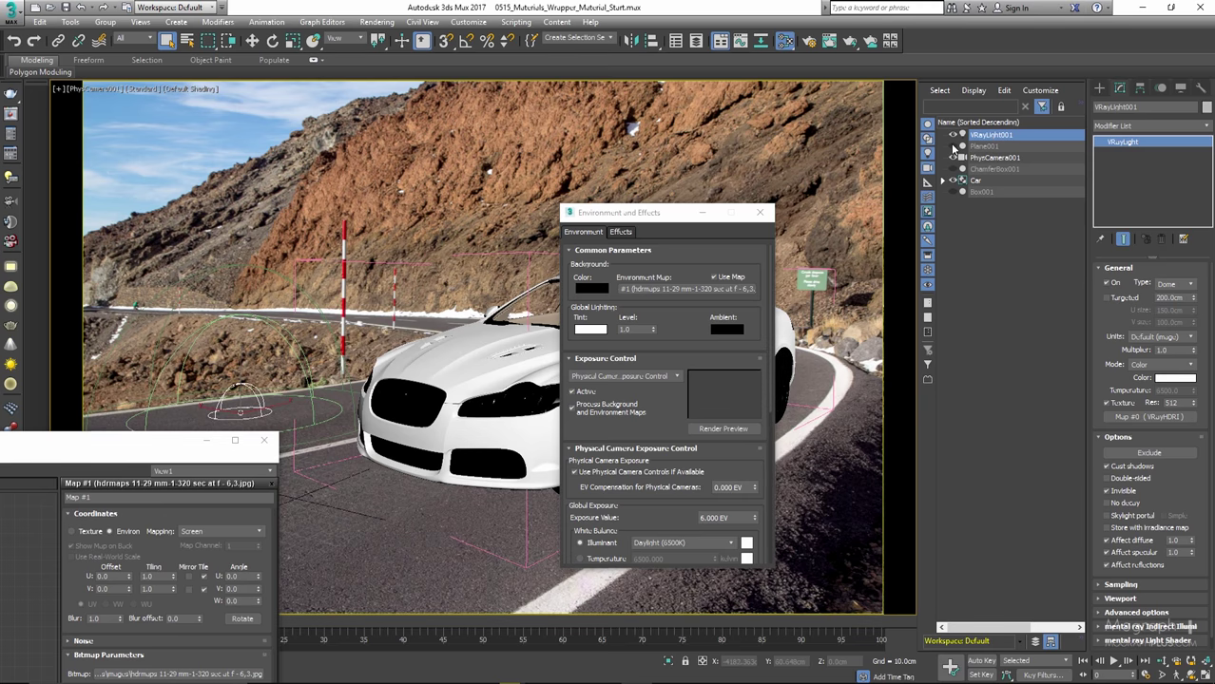
left_click(954, 147)
Assign the VRayHDRI map to the environment map slot as an instance
left_click_drag(77, 440, 438, 125)
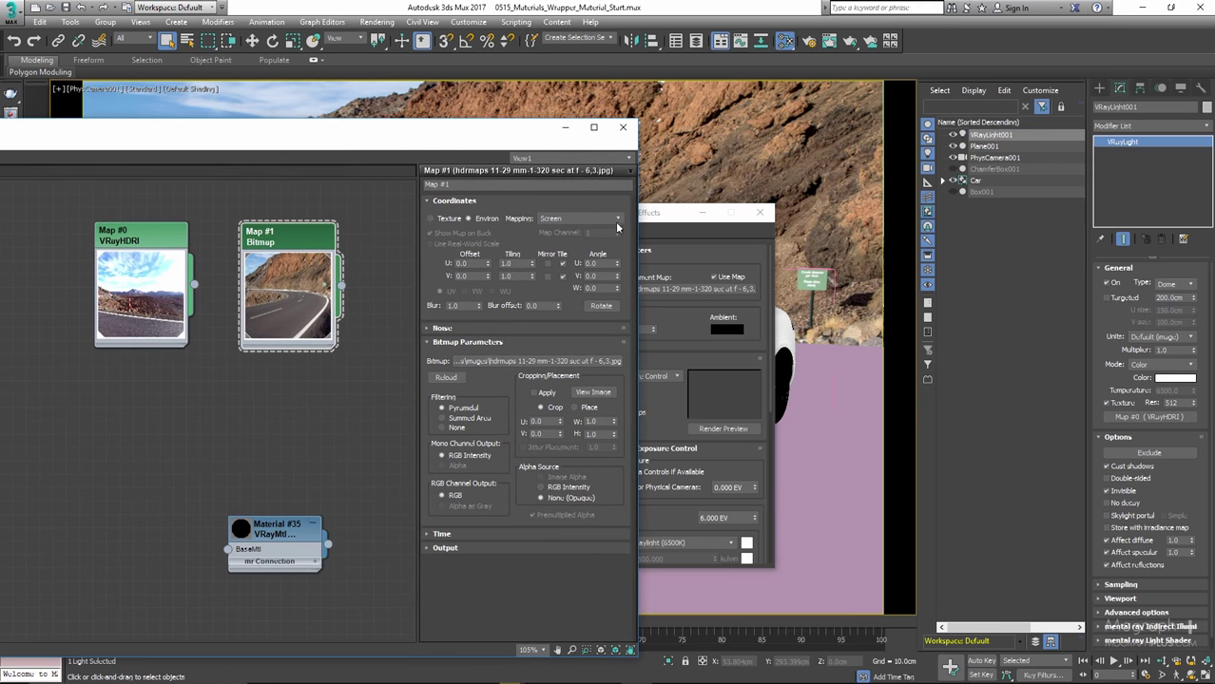
left_click_drag(656, 210, 775, 210)
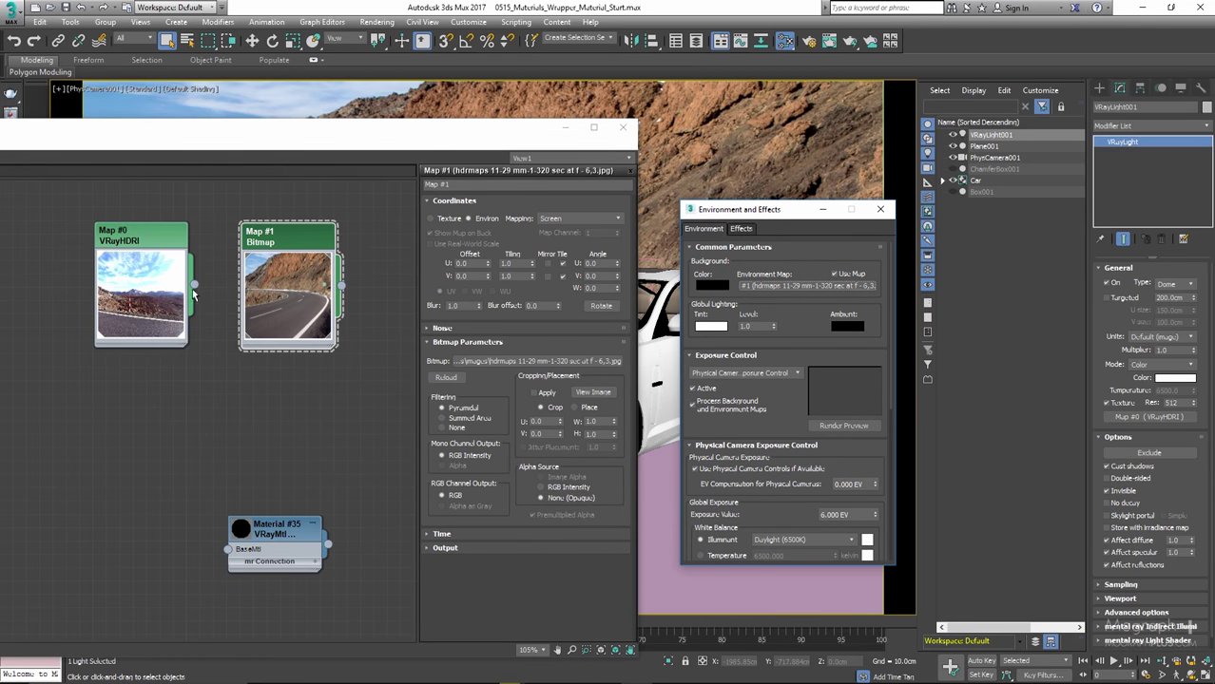
left_click_drag(194, 291, 762, 289)
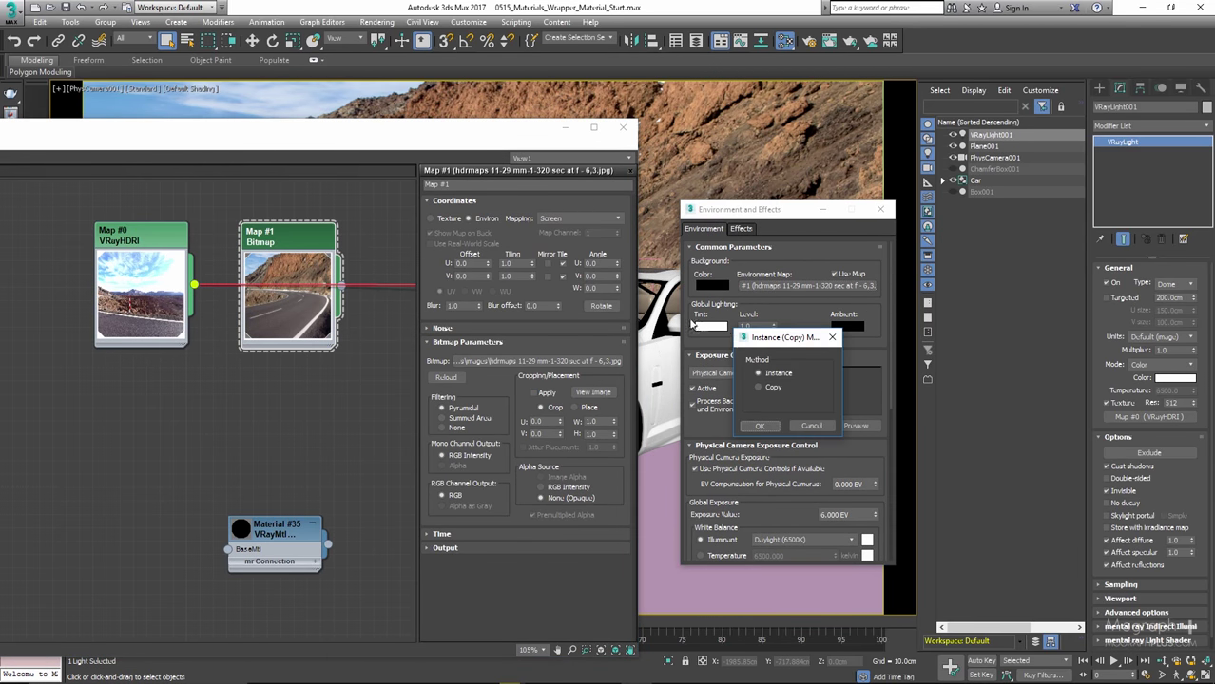
left_click(760, 425)
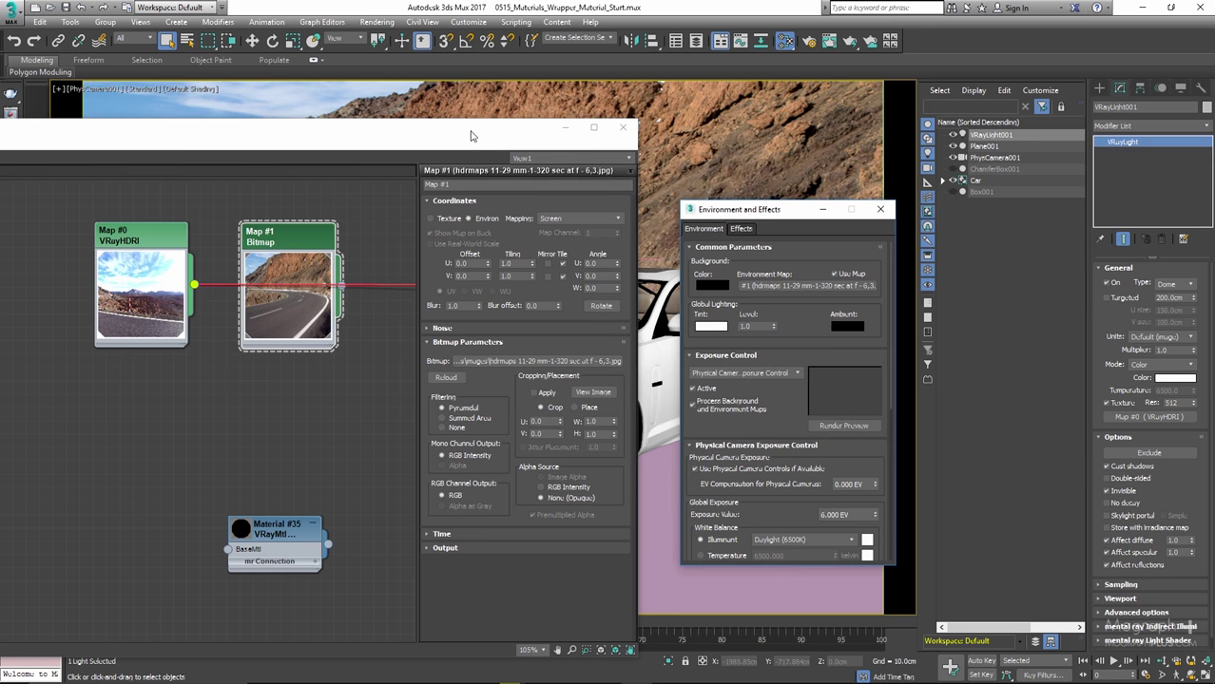
Stack the VRayHDRI node below the backplate Bitmap node and show the VRayHDRI parameters
left_click_drag(470, 136, 396, 112)
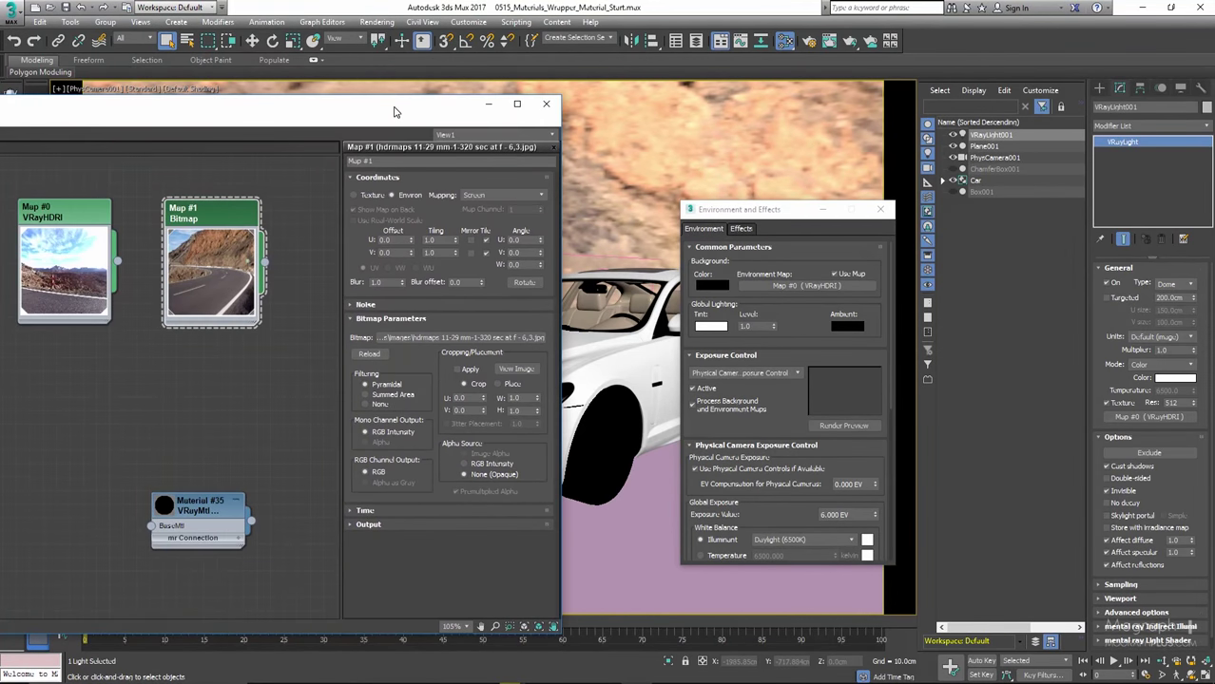
left_click_drag(38, 214, 199, 335)
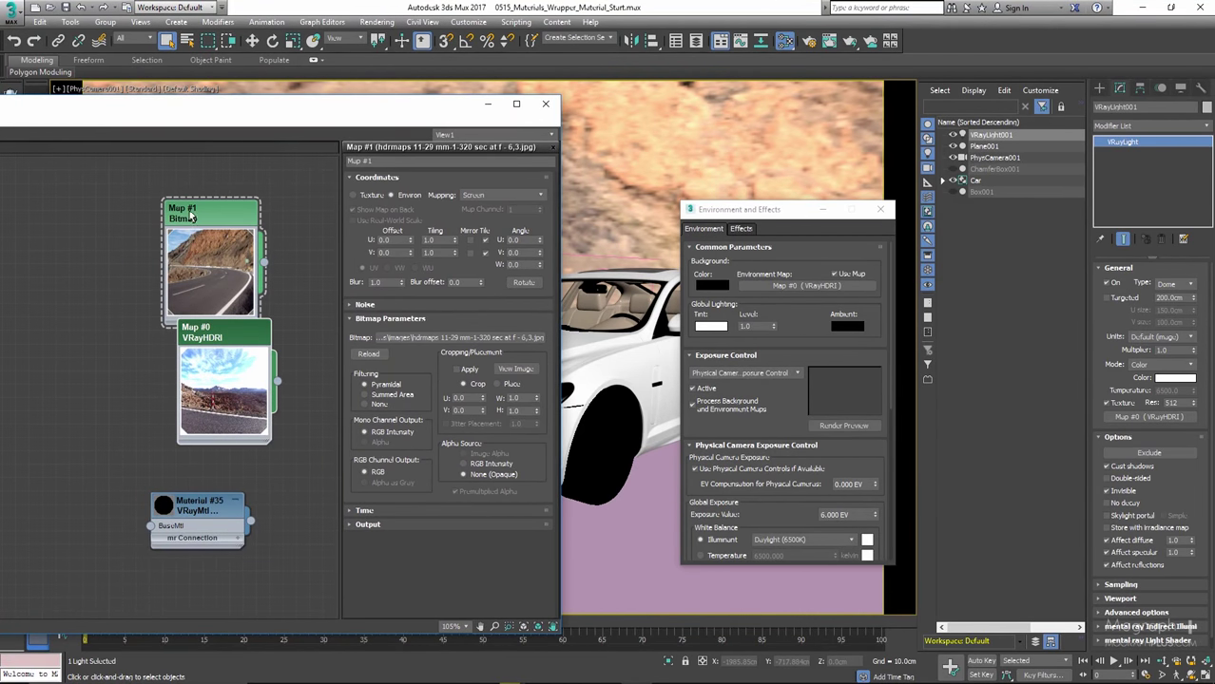
left_click_drag(199, 215, 213, 188)
double_click(228, 336)
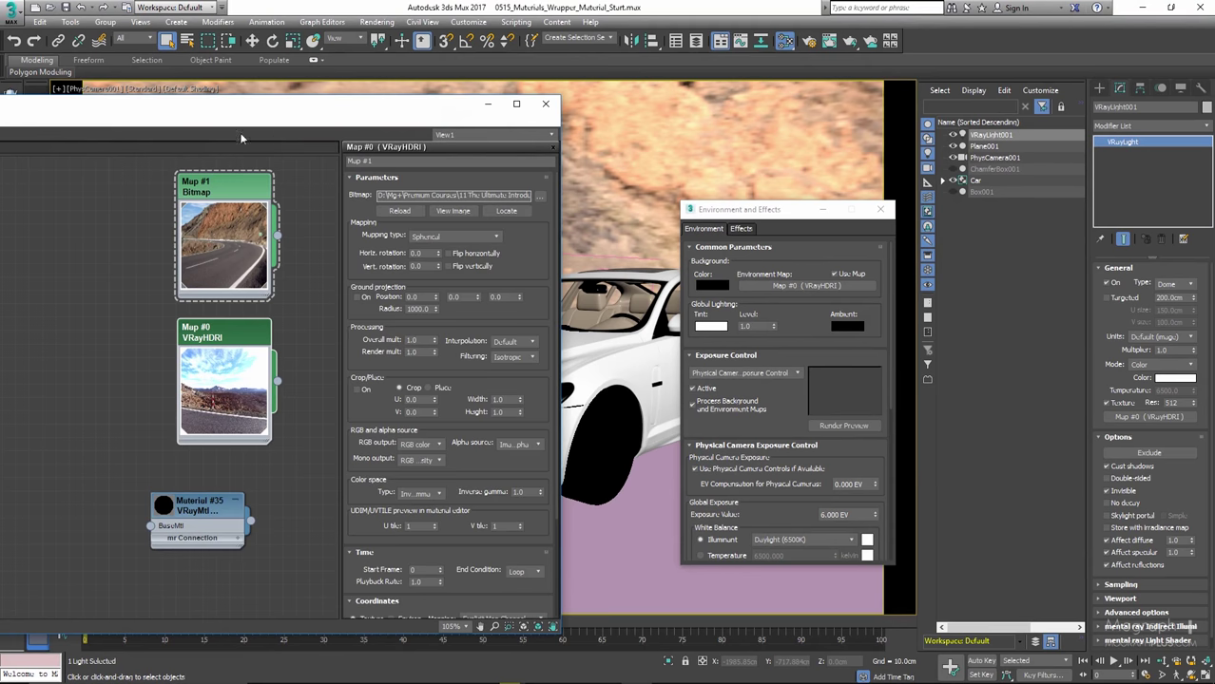
Hide the ground plane Plane001 and clear the floating windows away from the car and its background
left_click_drag(429, 116, 175, 130)
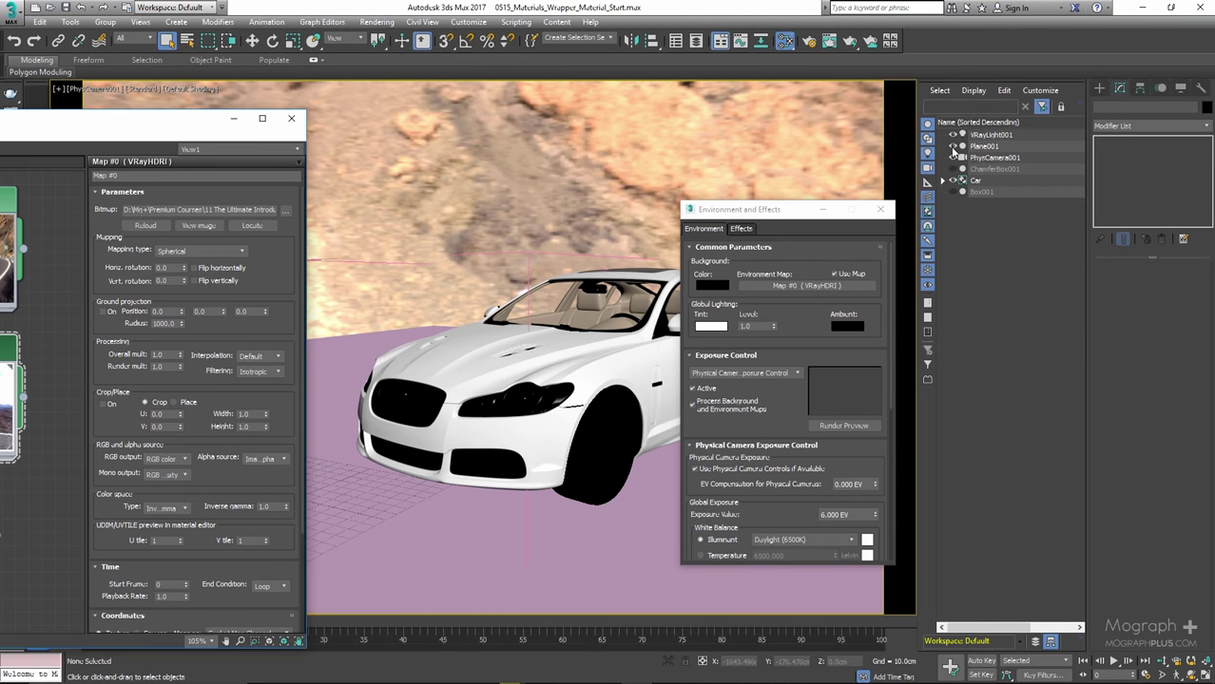
left_click(952, 146)
left_click_drag(763, 221, 1035, 221)
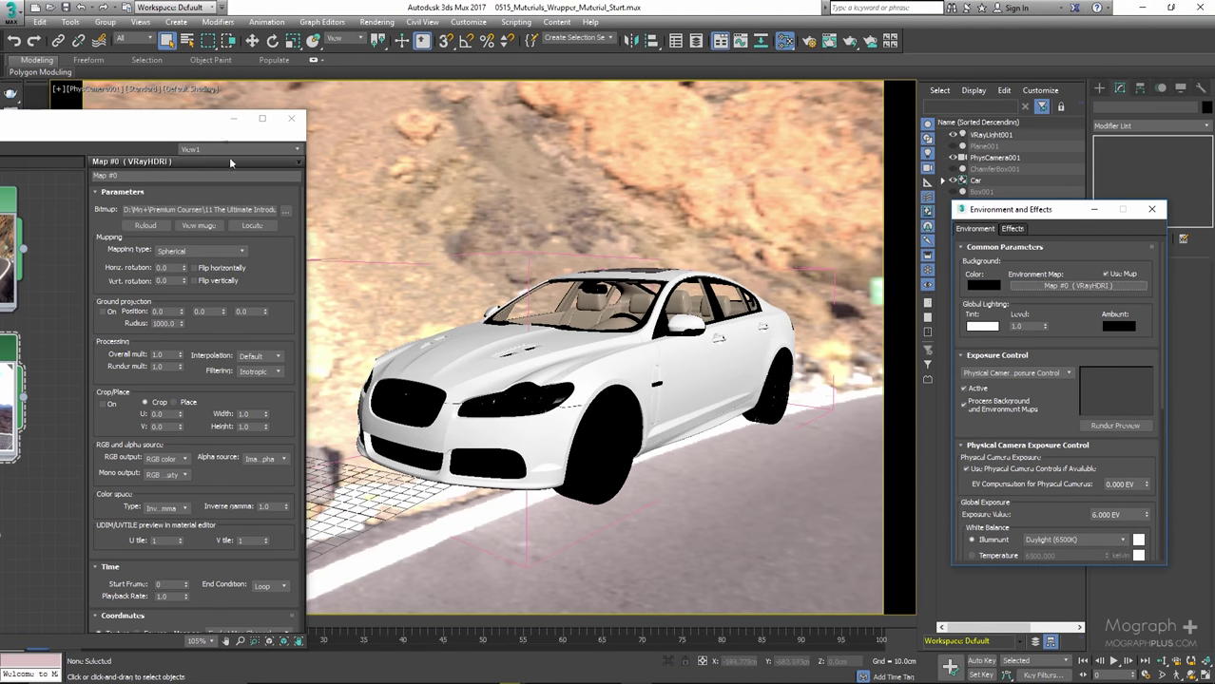
left_click_drag(161, 118, 85, 97)
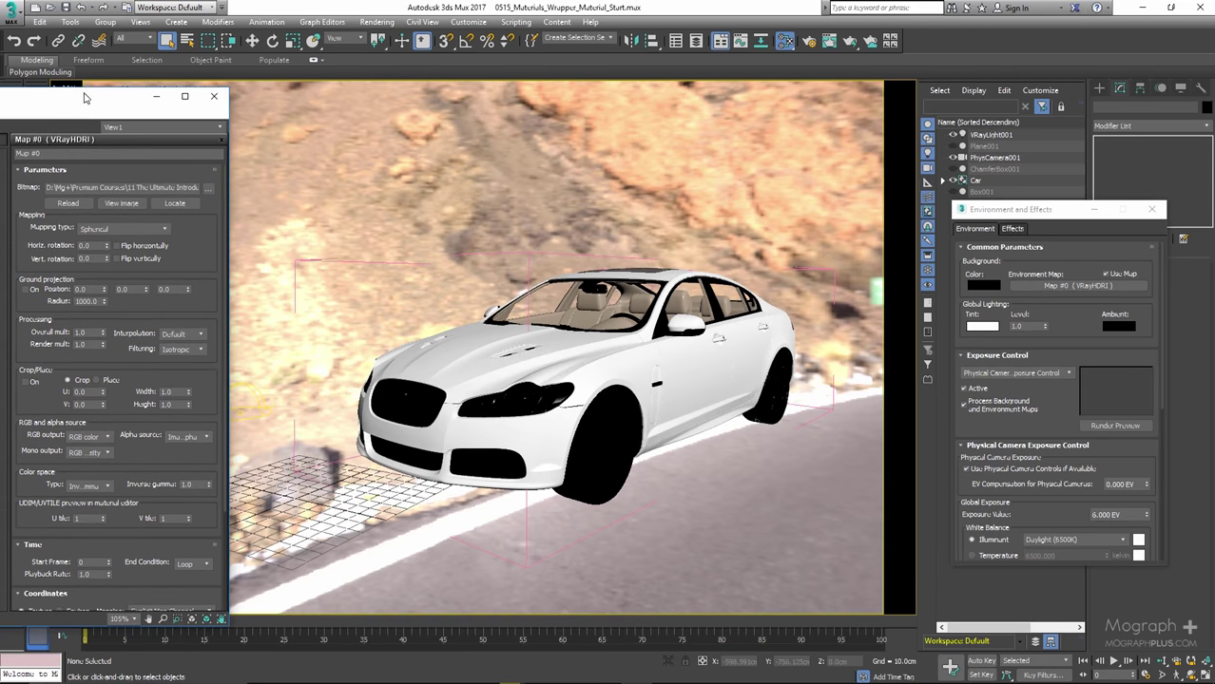
Flip the VRayHDRI map horizontally and set its horizontal rotation to 355 to match the backplate
left_click(92, 245)
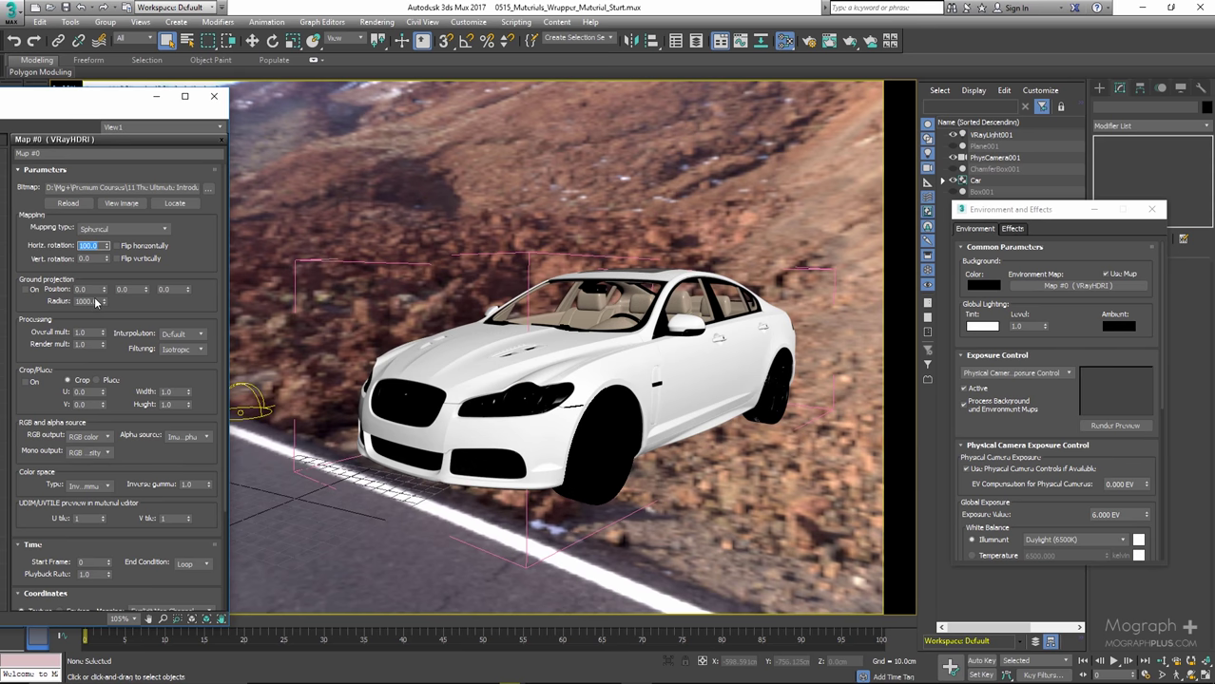
type("2")
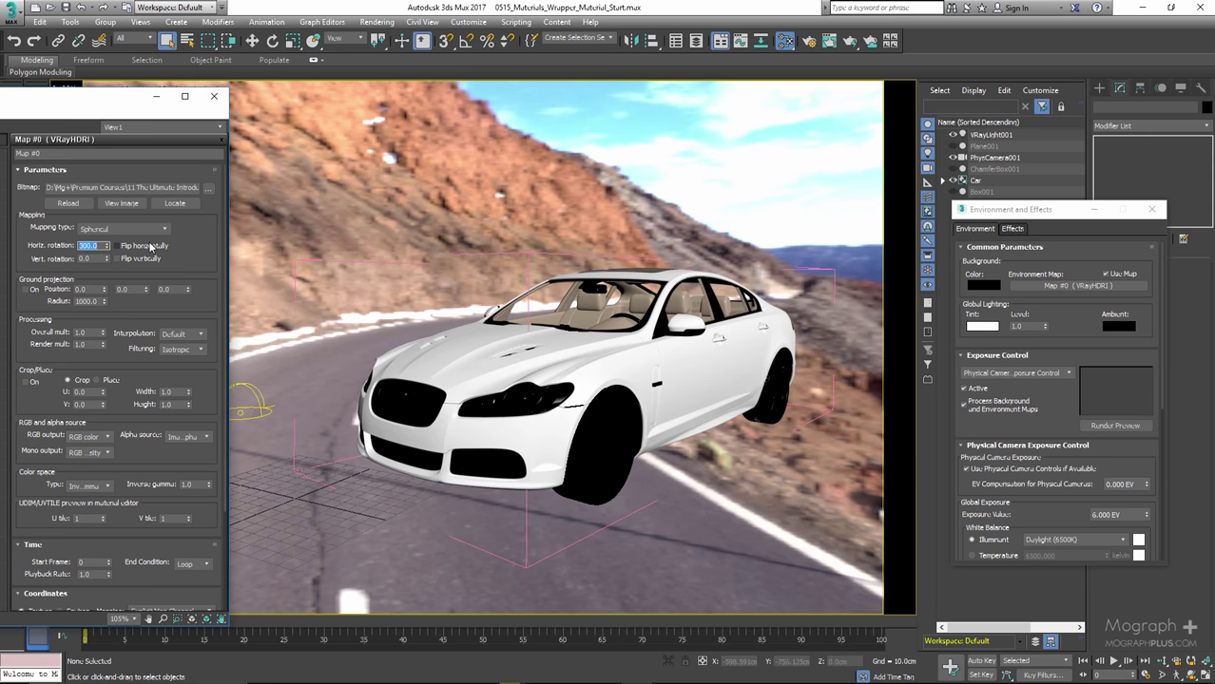
left_click(150, 247)
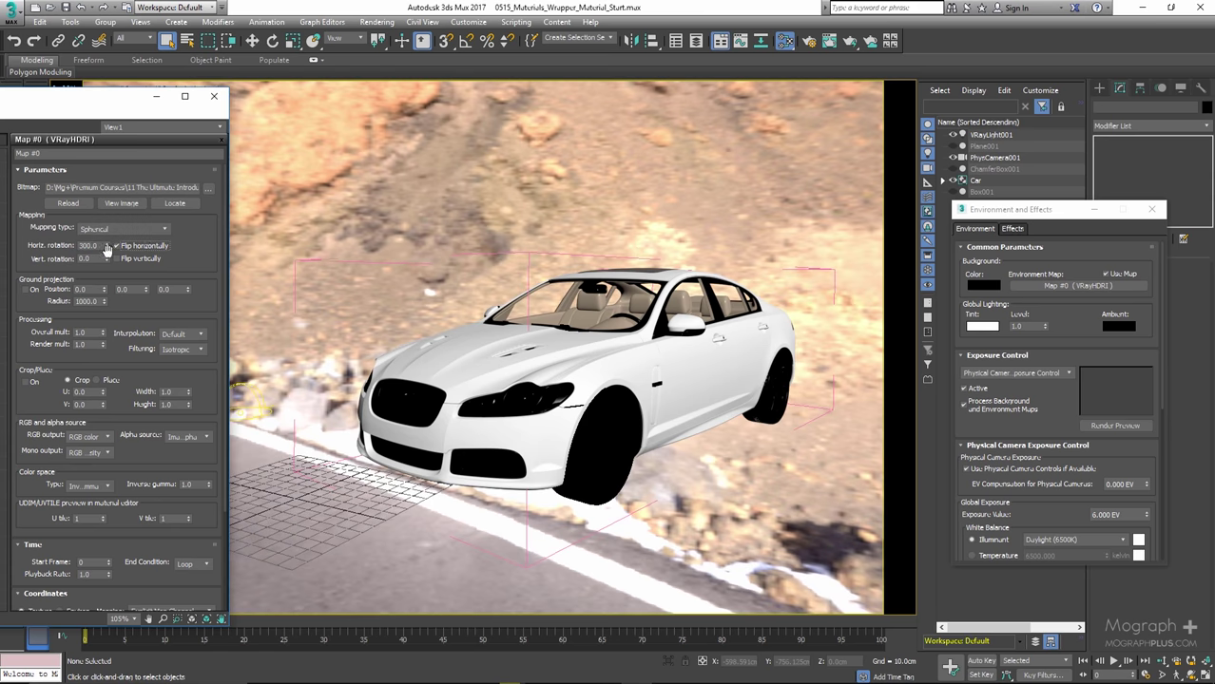
double_click(89, 245)
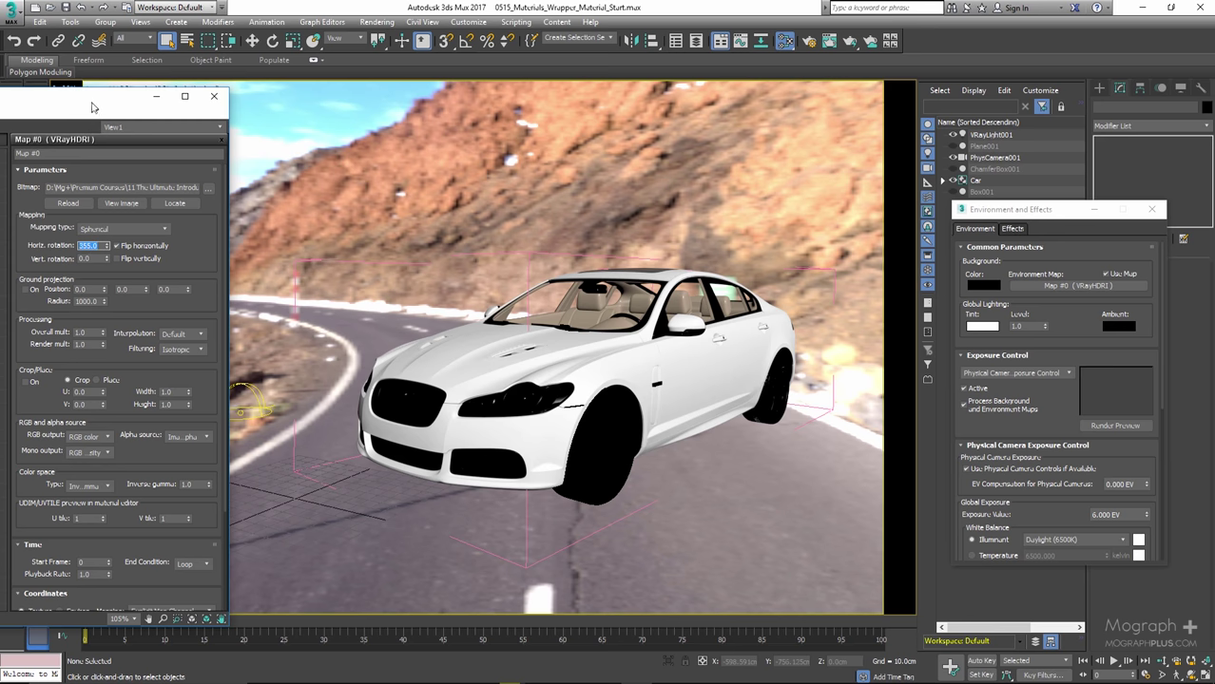
View the road backplate Bitmap's image to compare it with the rotated HDRI, and close the preview
left_click_drag(92, 107, 396, 125)
double_click(180, 218)
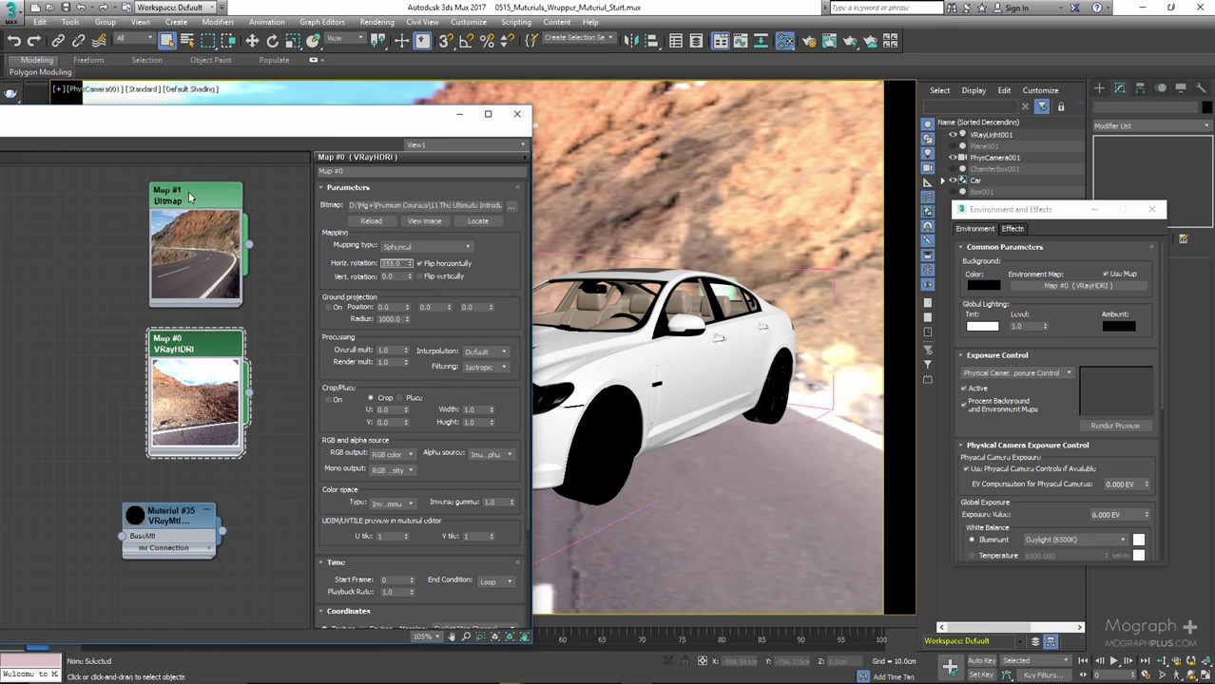
left_click(486, 378)
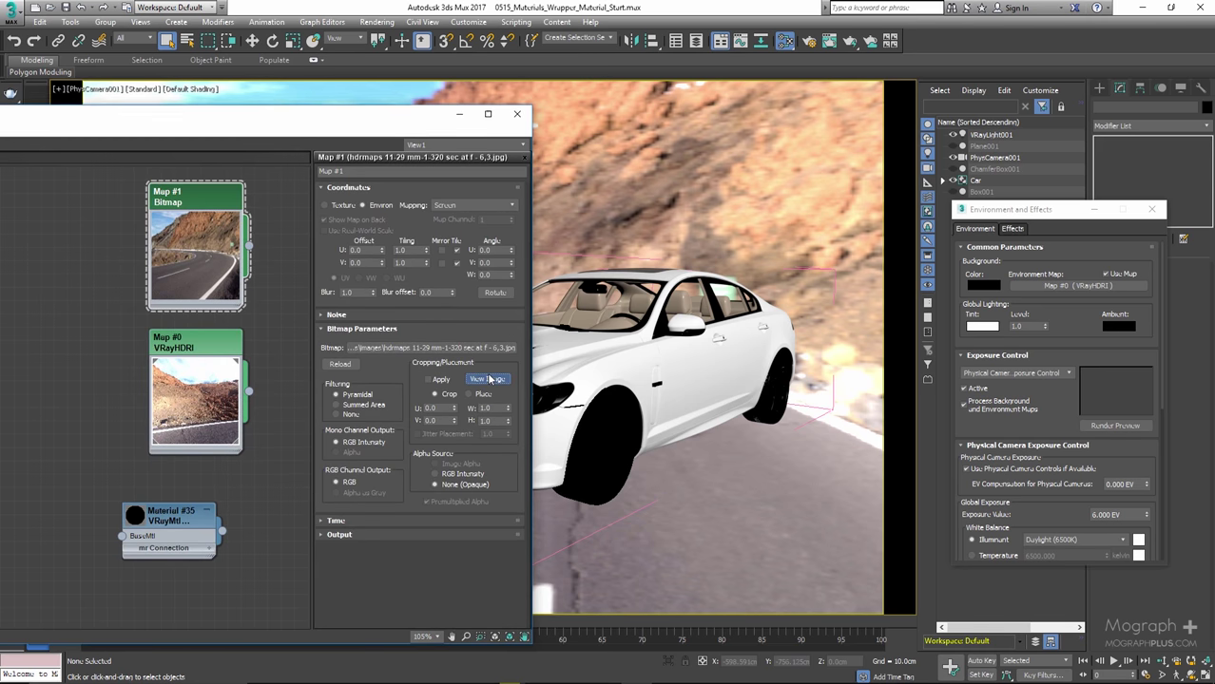
left_click_drag(395, 111, 212, 515)
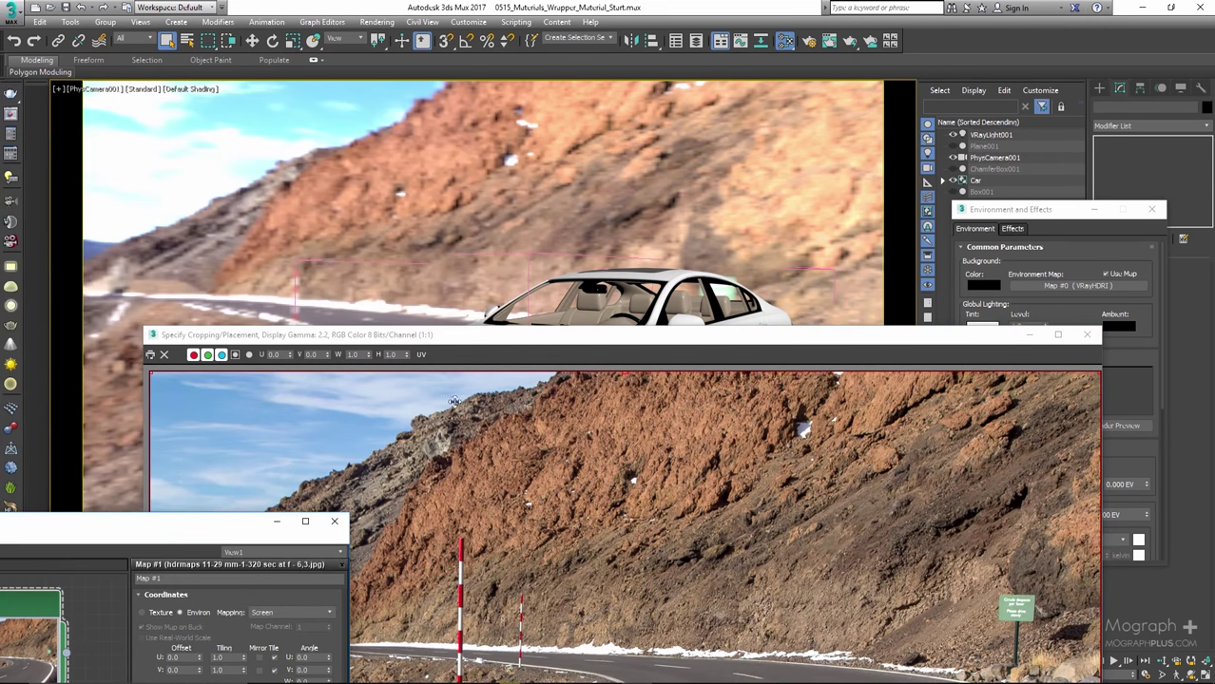
left_click_drag(354, 338, 328, 117)
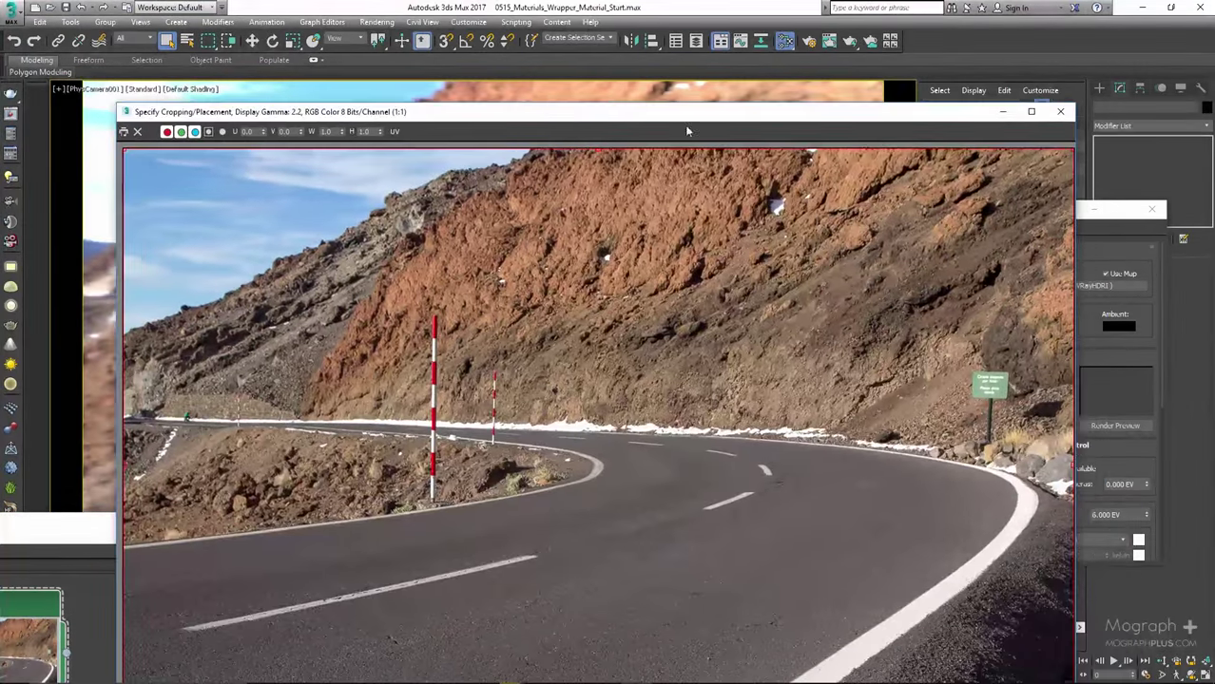
left_click(1061, 111)
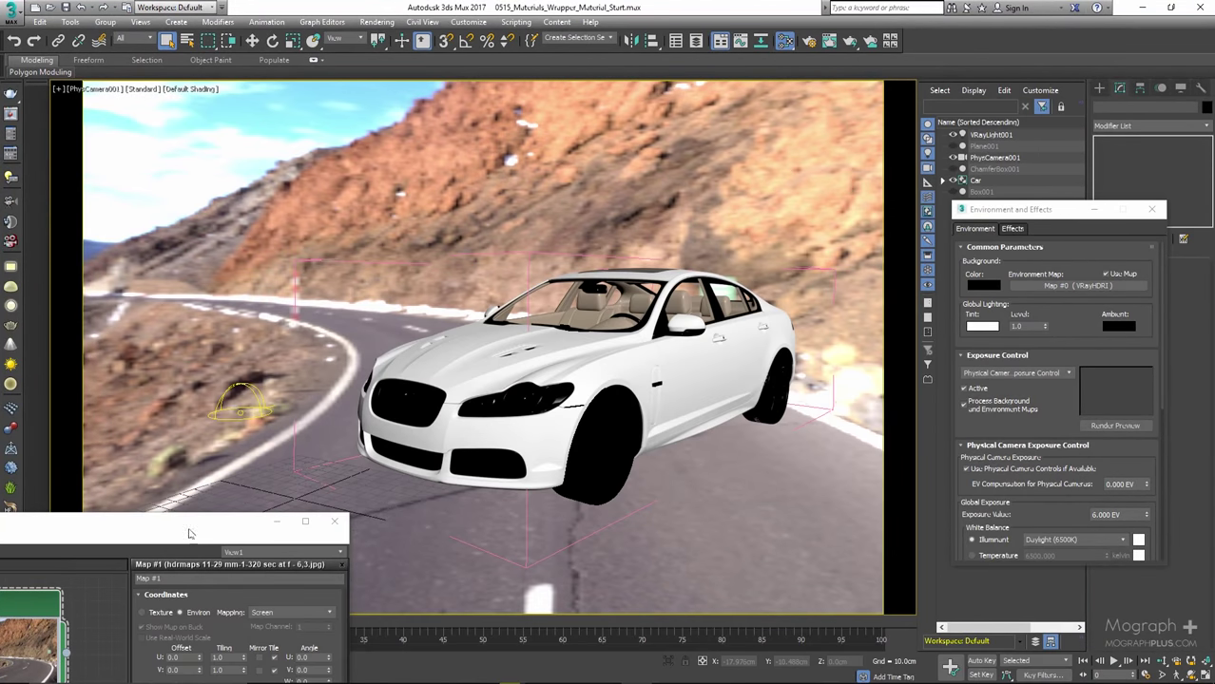
left_click_drag(180, 521, 361, 193)
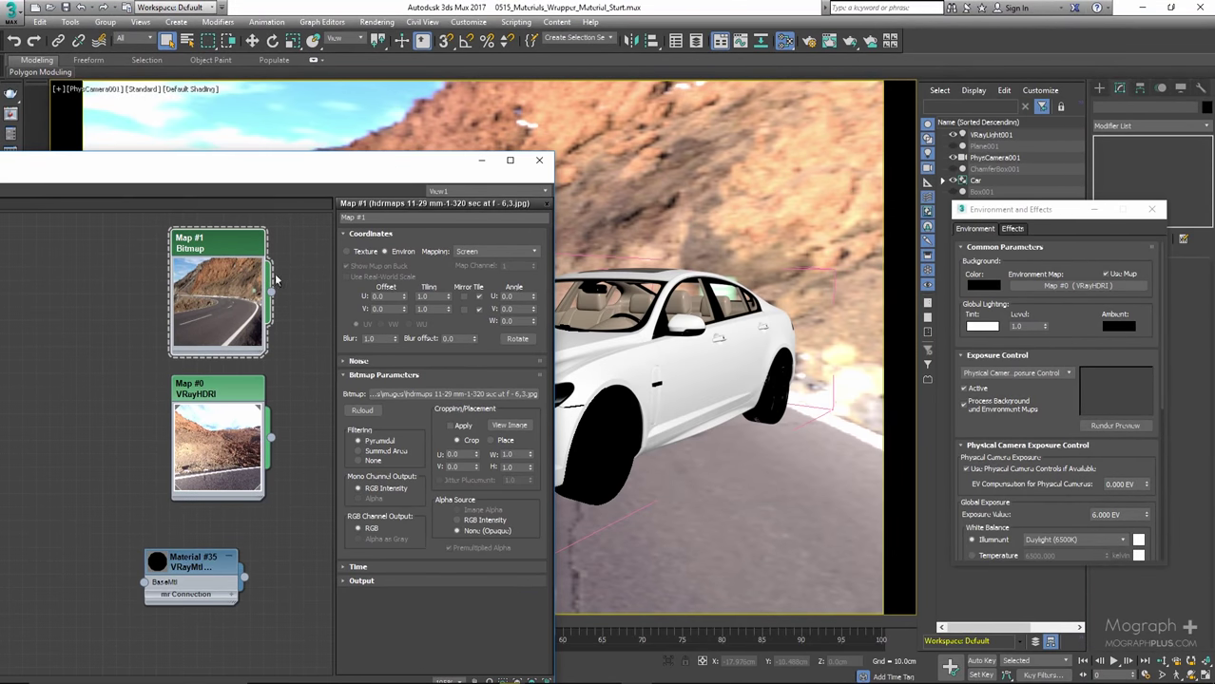
Assign the backplate Bitmap as an instanced environment map with Screen mapping, and clear the floating windows away from the car
left_click_drag(272, 294, 1043, 292)
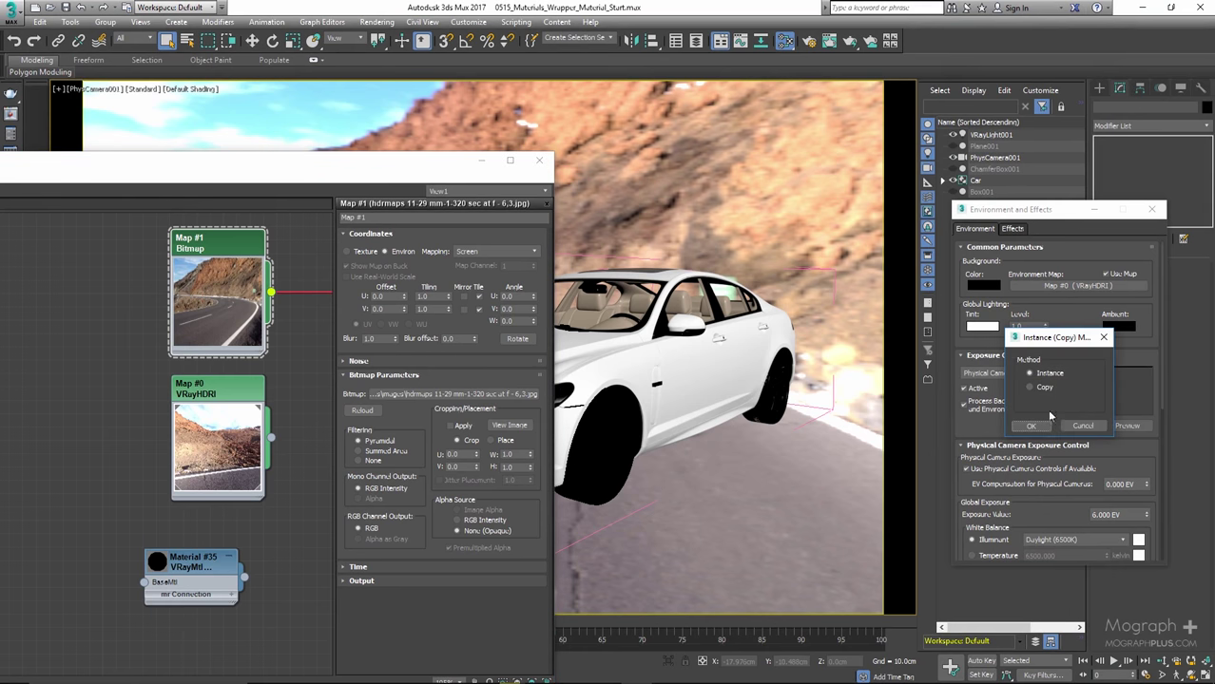
left_click(1031, 426)
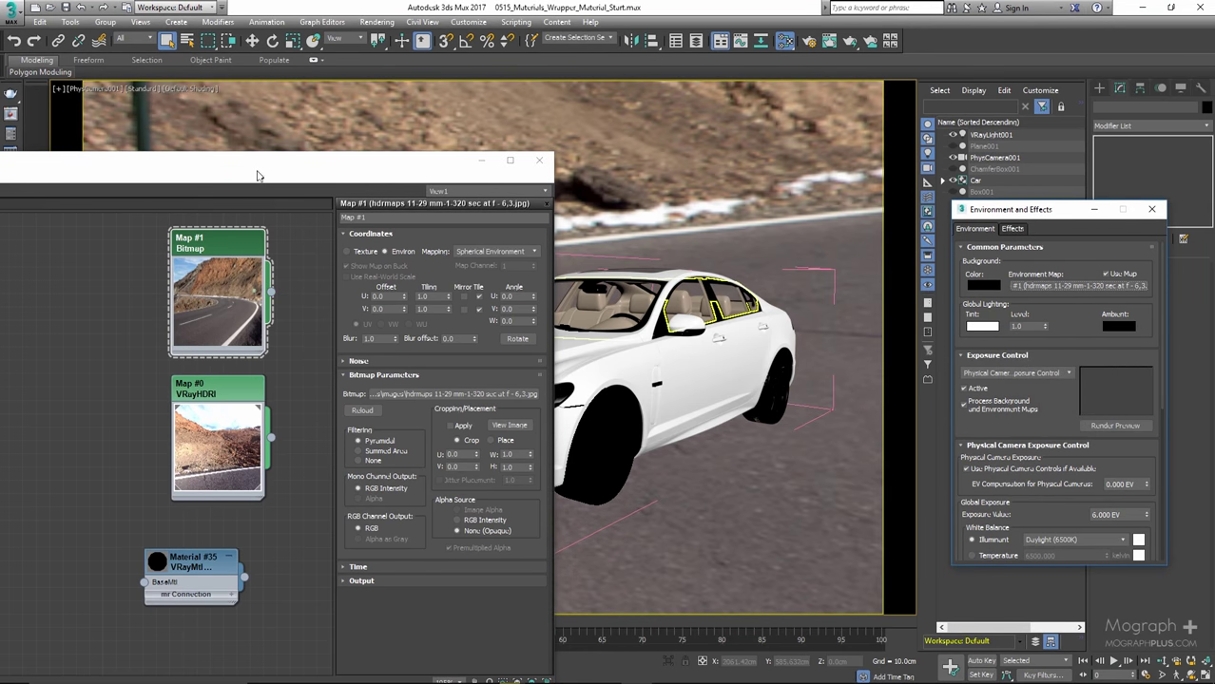
left_click_drag(258, 177, 183, 186)
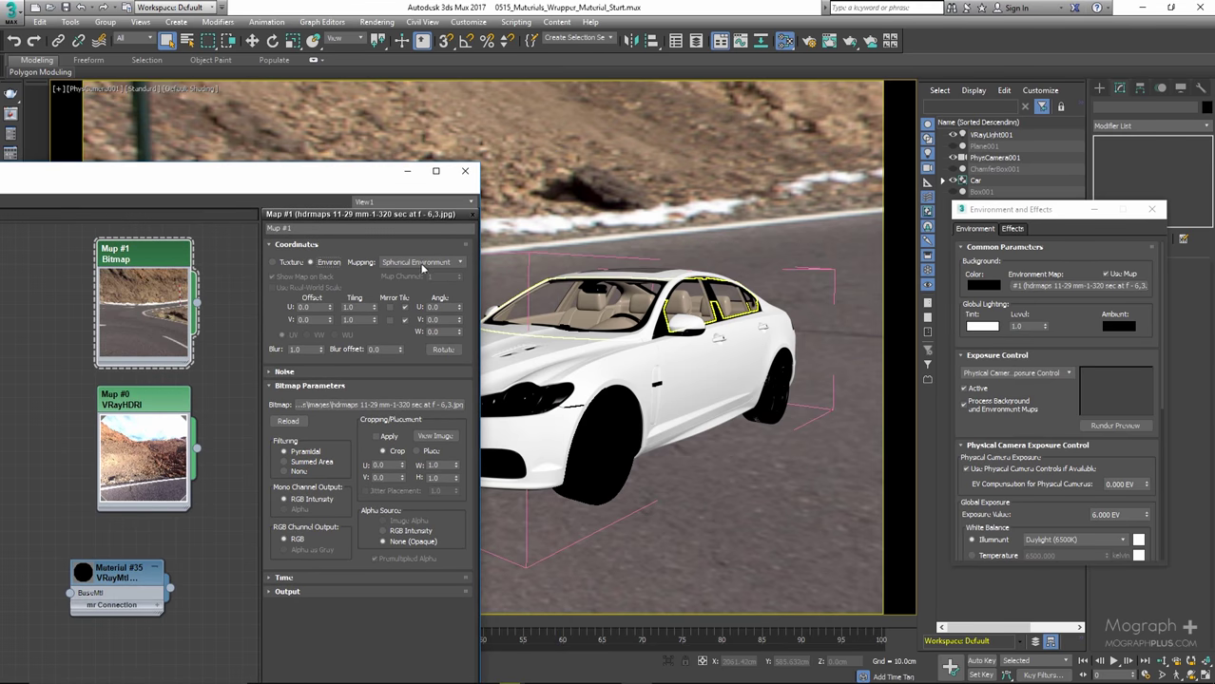
left_click(421, 263)
left_click(415, 295)
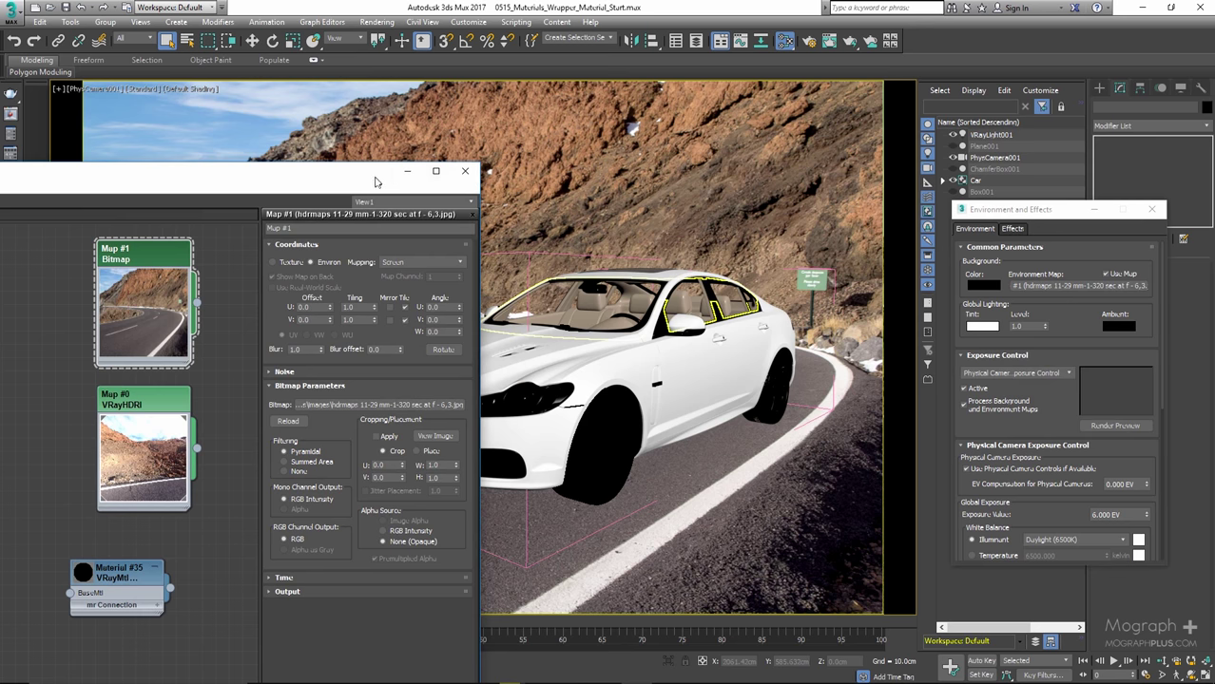
left_click_drag(371, 183, 134, 567)
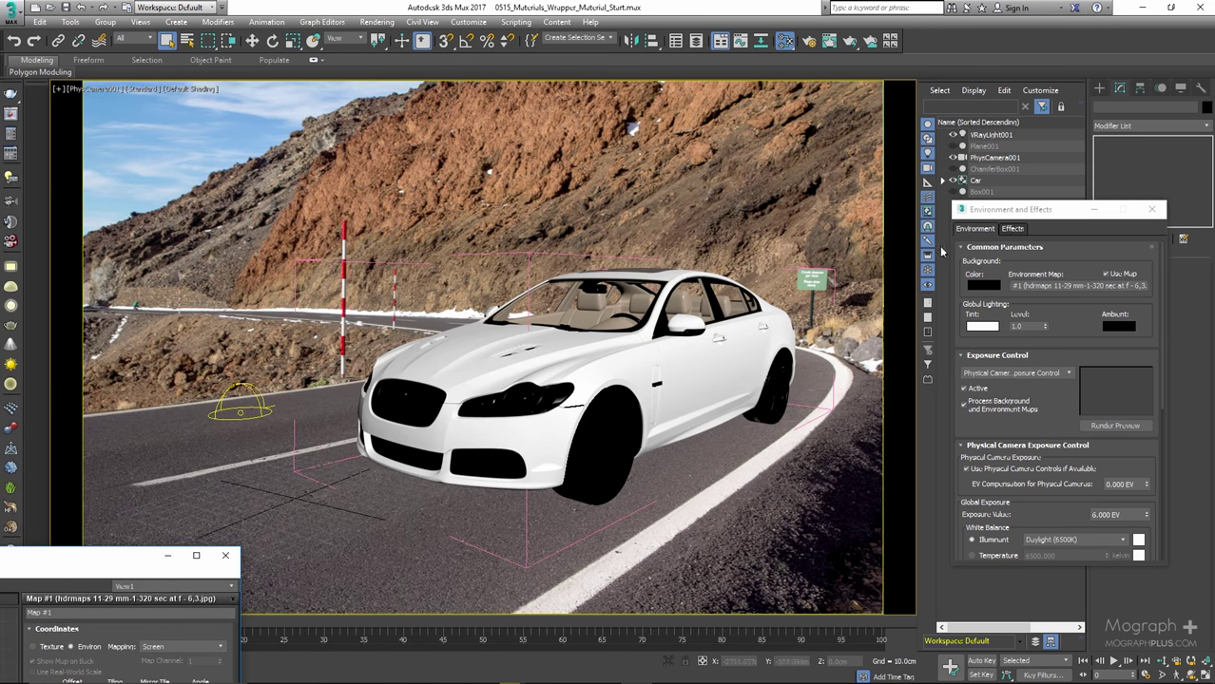
left_click_drag(1026, 213, 1075, 277)
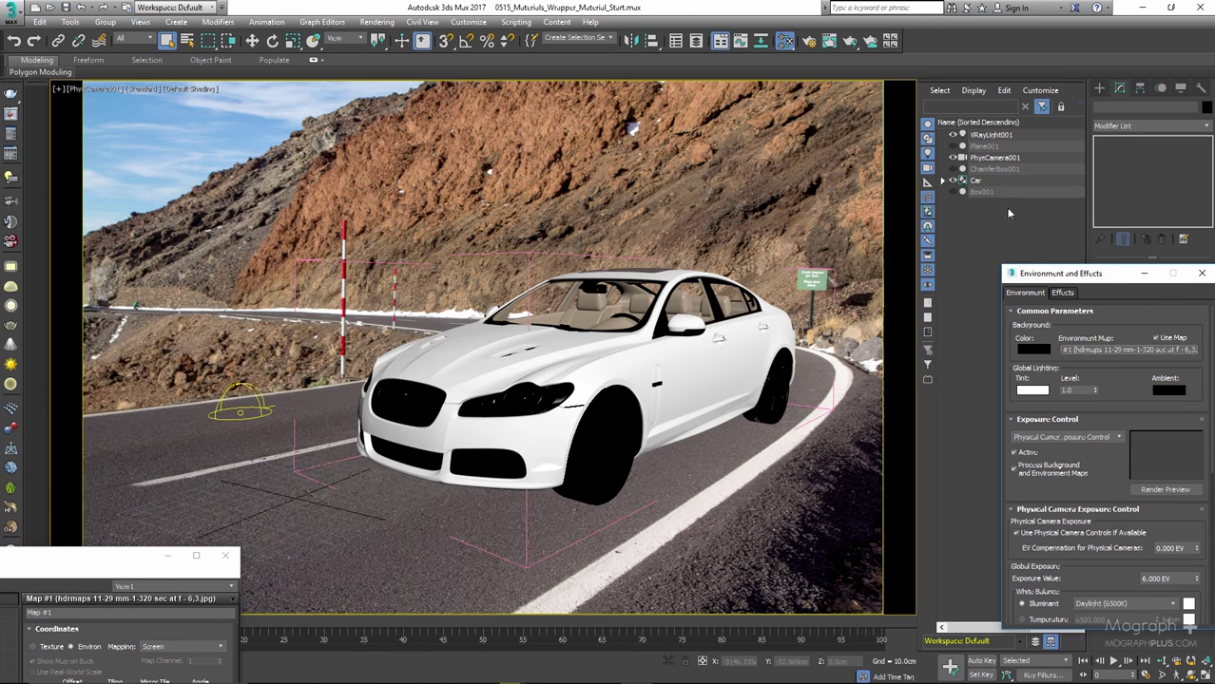
Unhide Plane001, compare Render 02 with Render 03 at full size in the V-Ray frame buffer history, and close the frame buffer
left_click(953, 145)
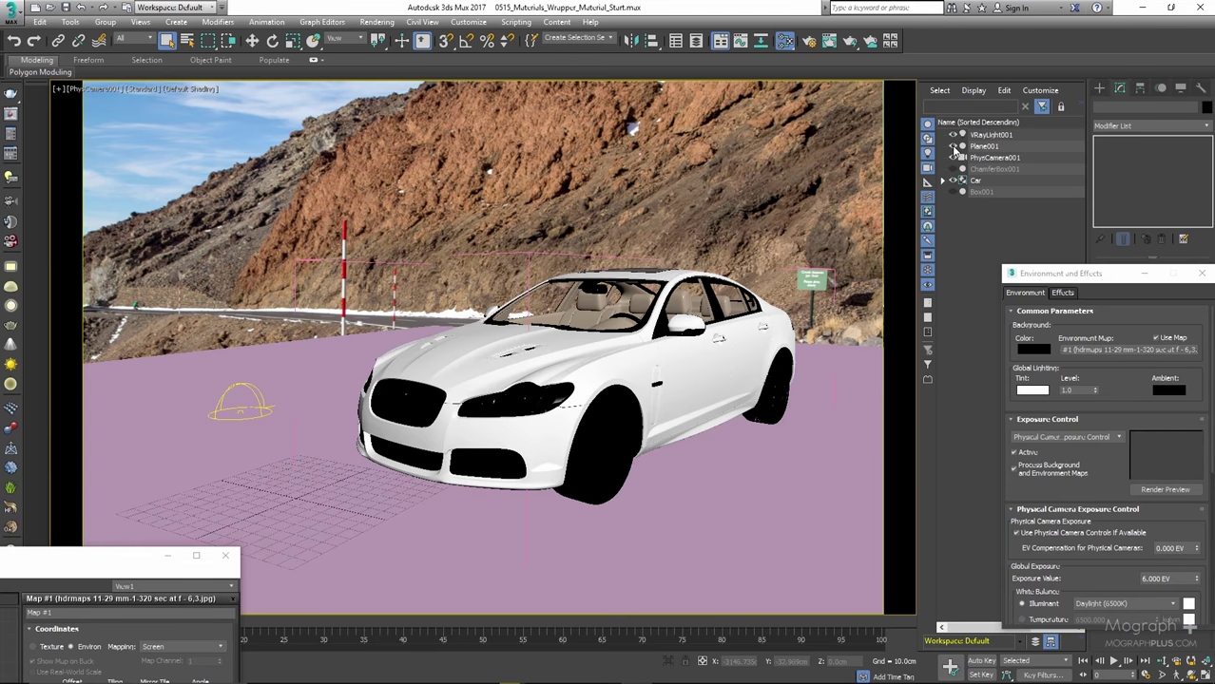
left_click(9, 116)
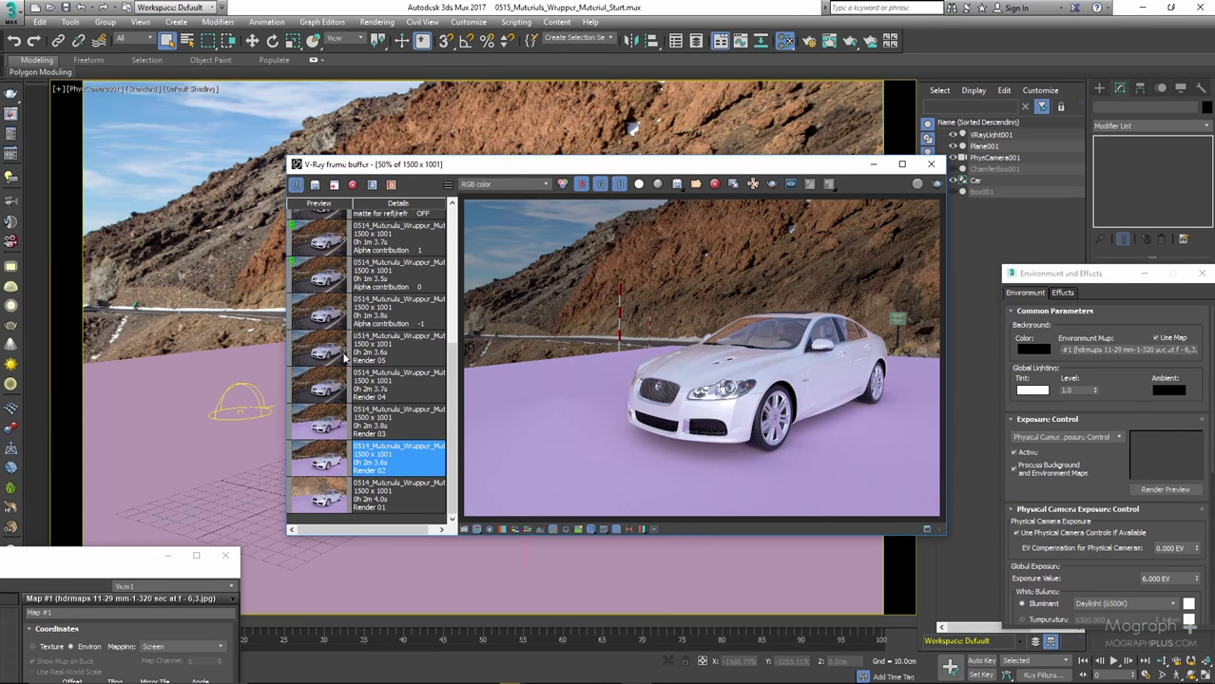
left_click(316, 424)
double_click(314, 425)
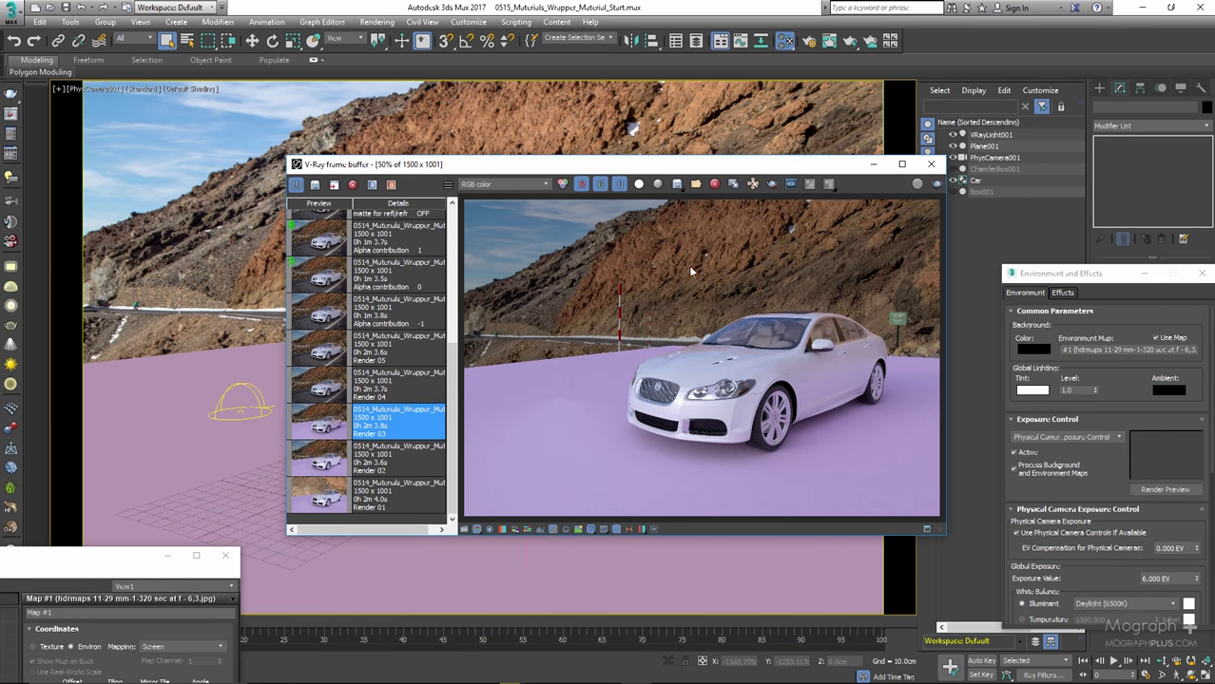
double_click(691, 273)
left_click(901, 164)
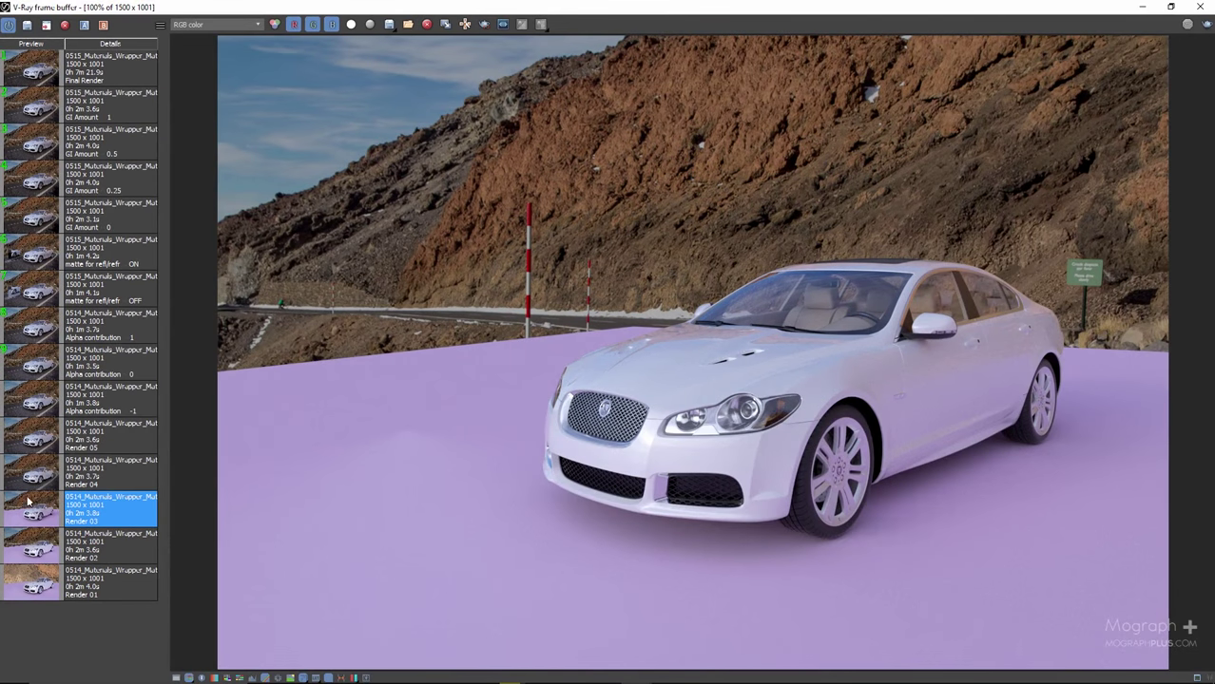
double_click(37, 544)
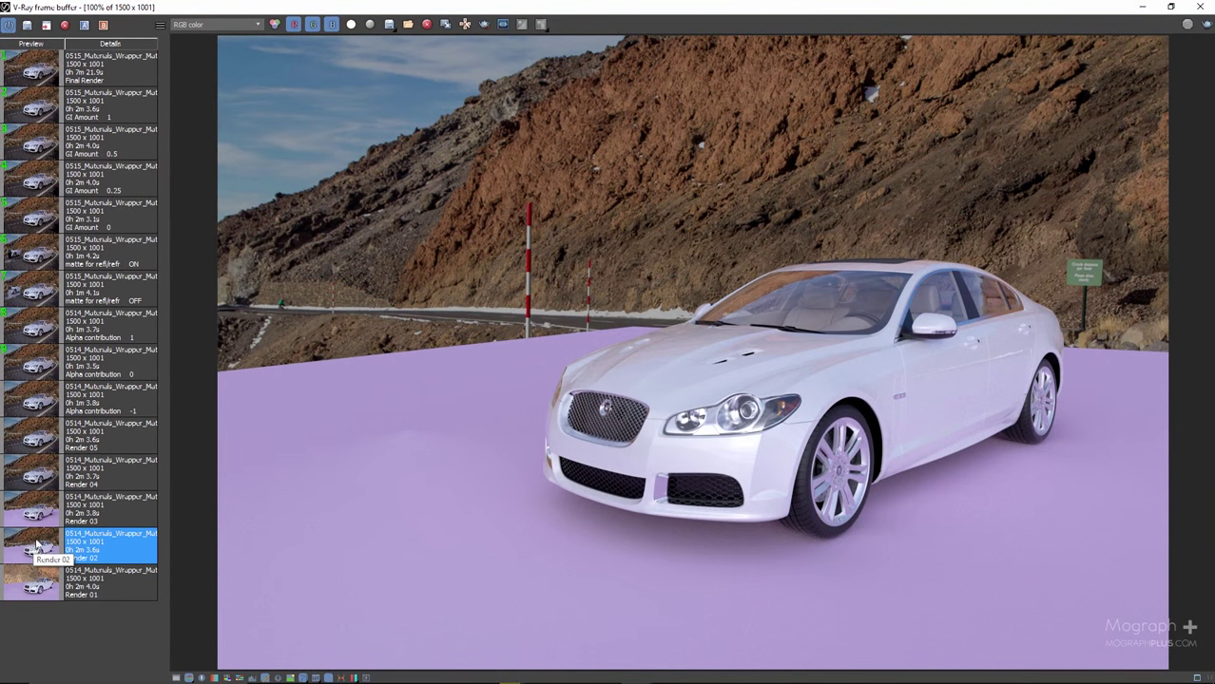
double_click(36, 512)
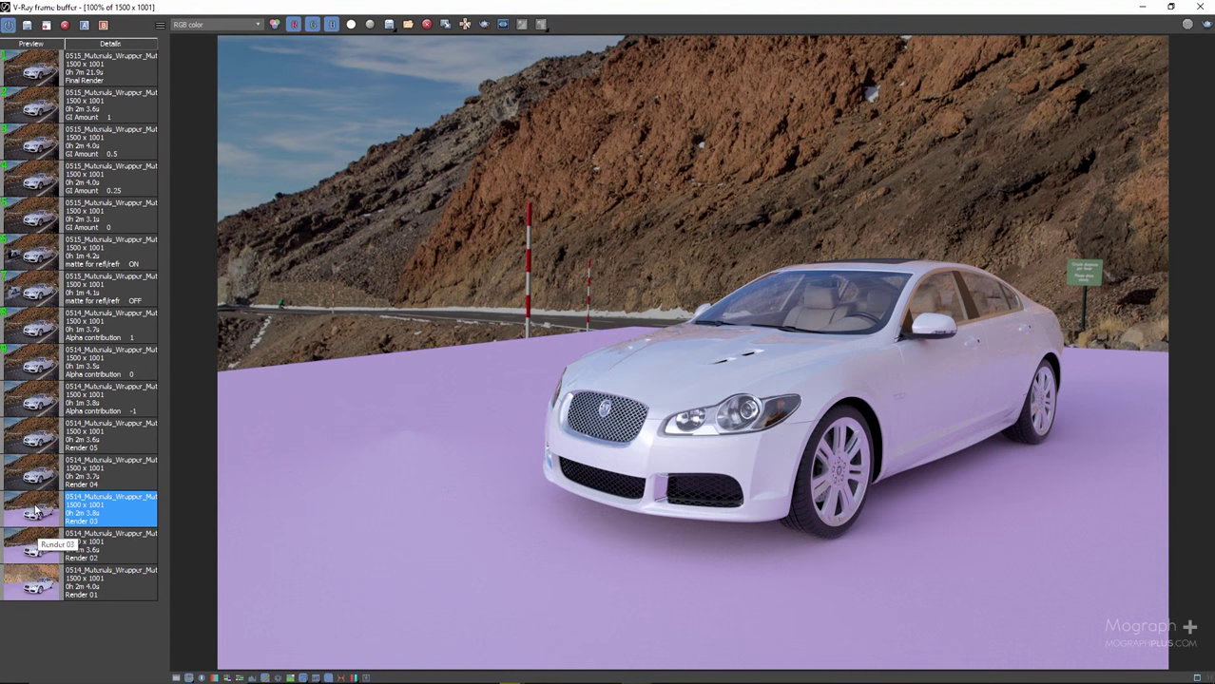
double_click(36, 544)
double_click(35, 511)
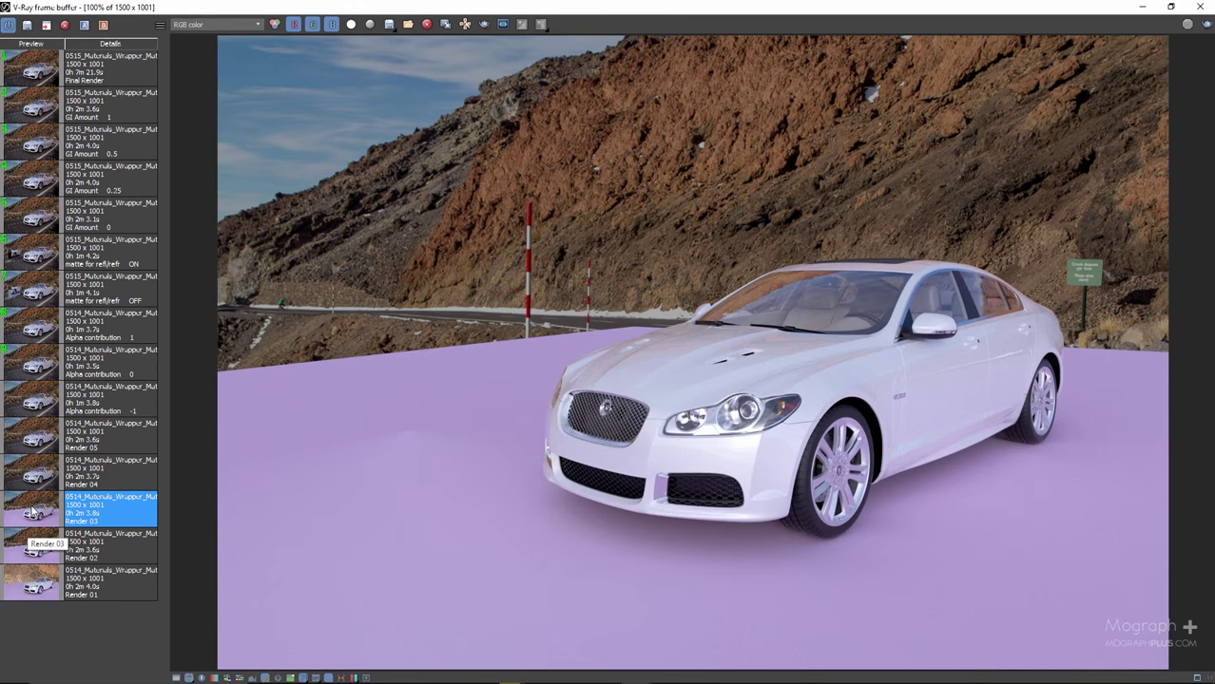
left_click(1199, 6)
Hide Plane001 and close both the Environment and Effects window and the material editor
left_click(950, 182)
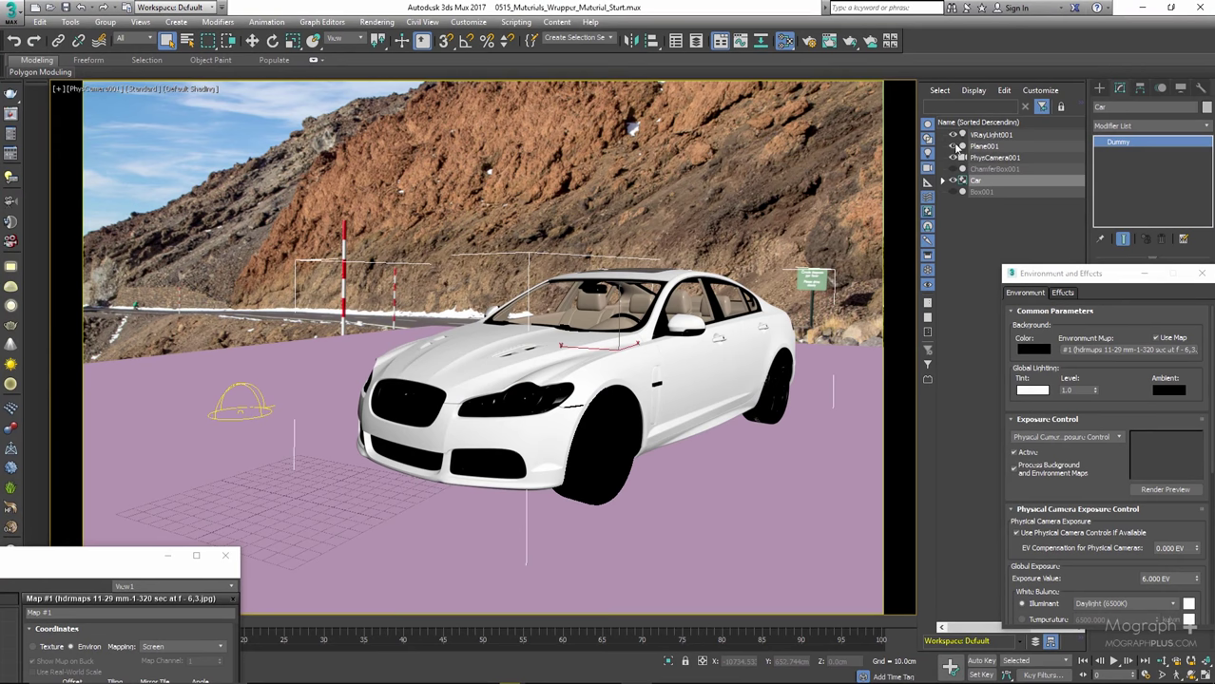
left_click(953, 147)
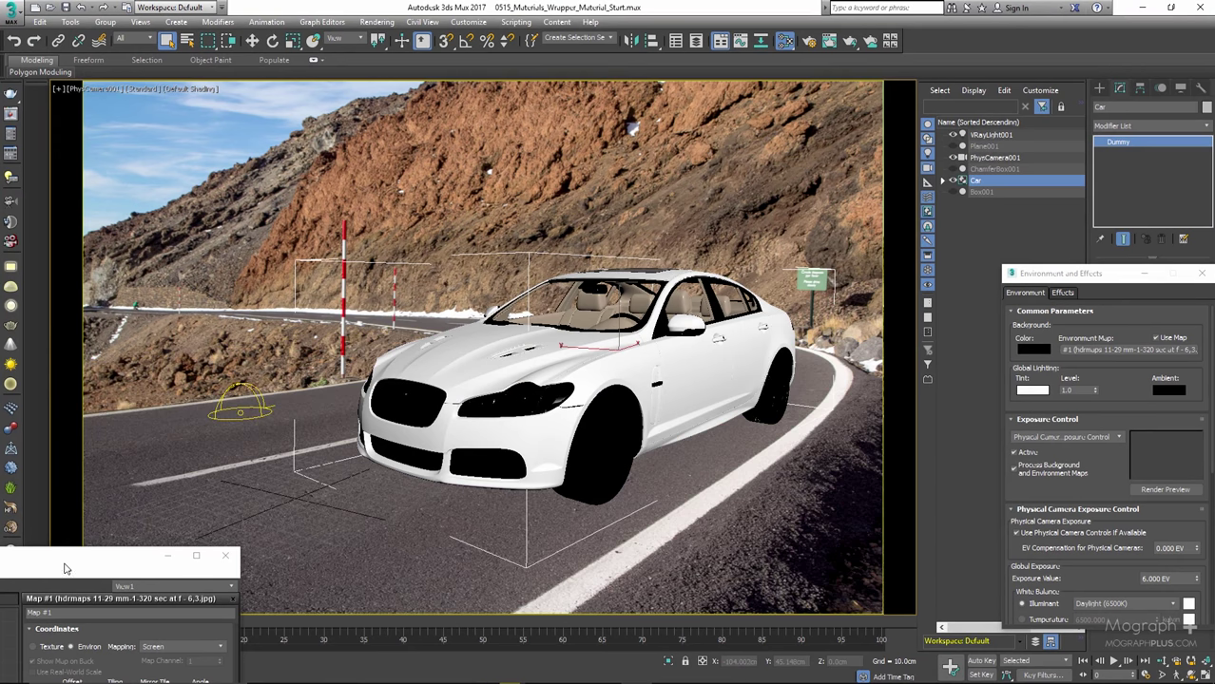
left_click_drag(66, 569, 369, 301)
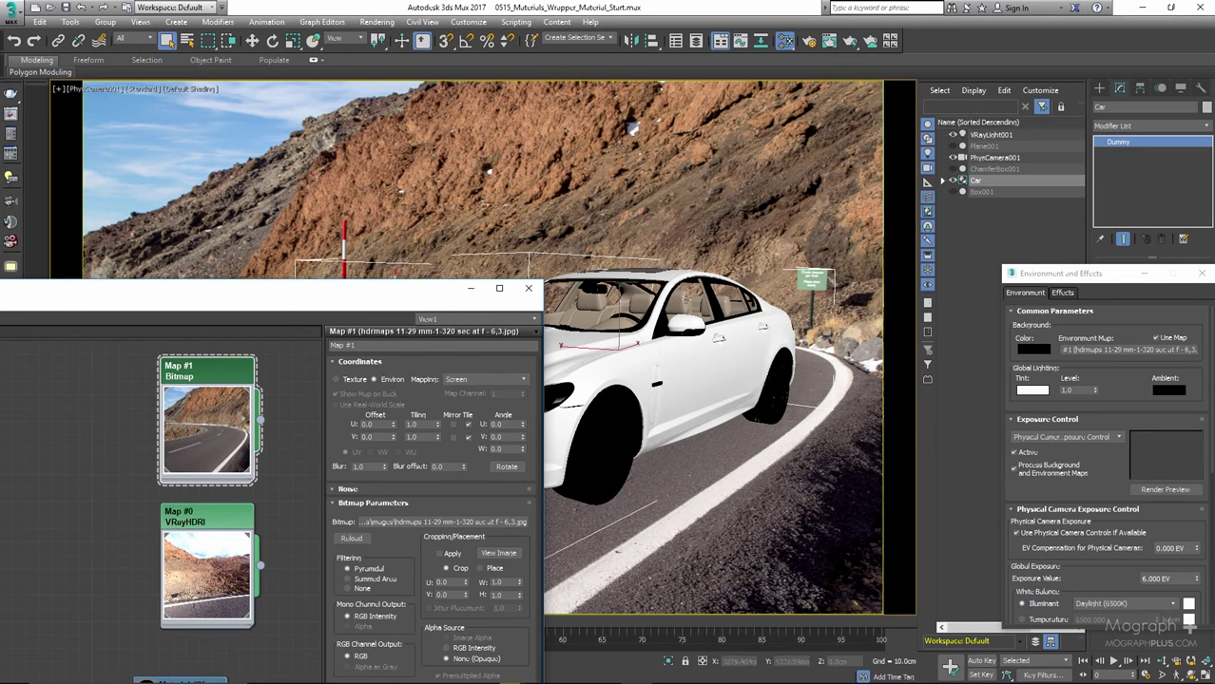
left_click(1203, 276)
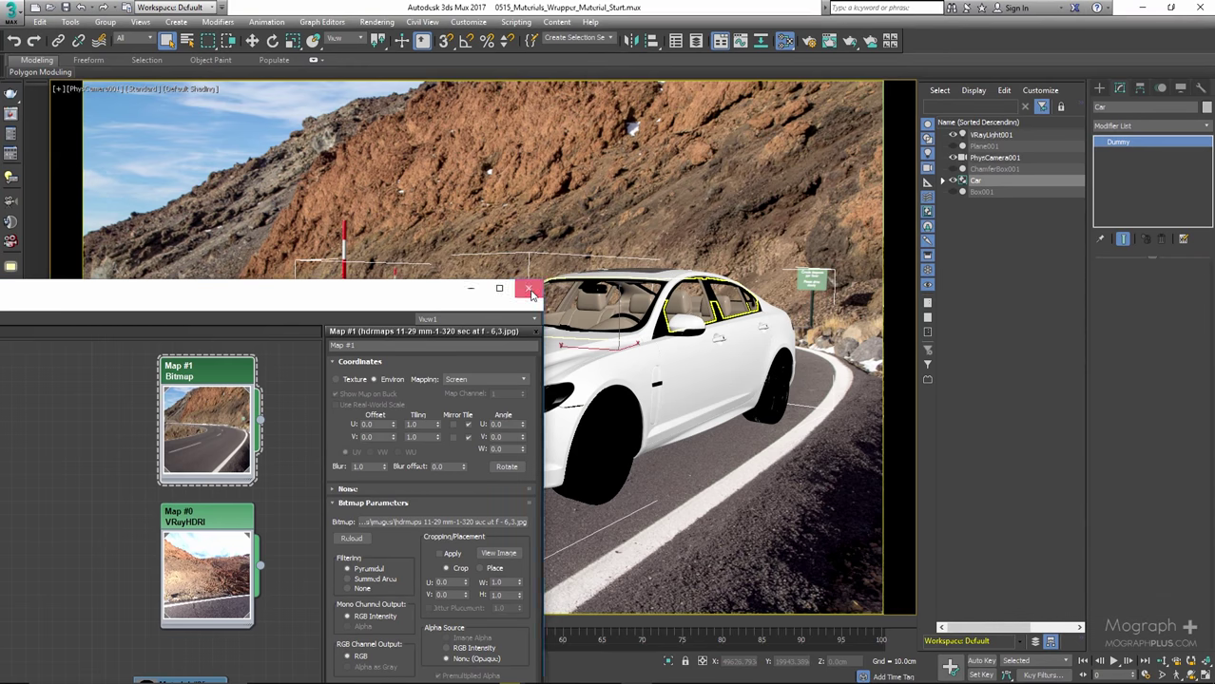
left_click(529, 289)
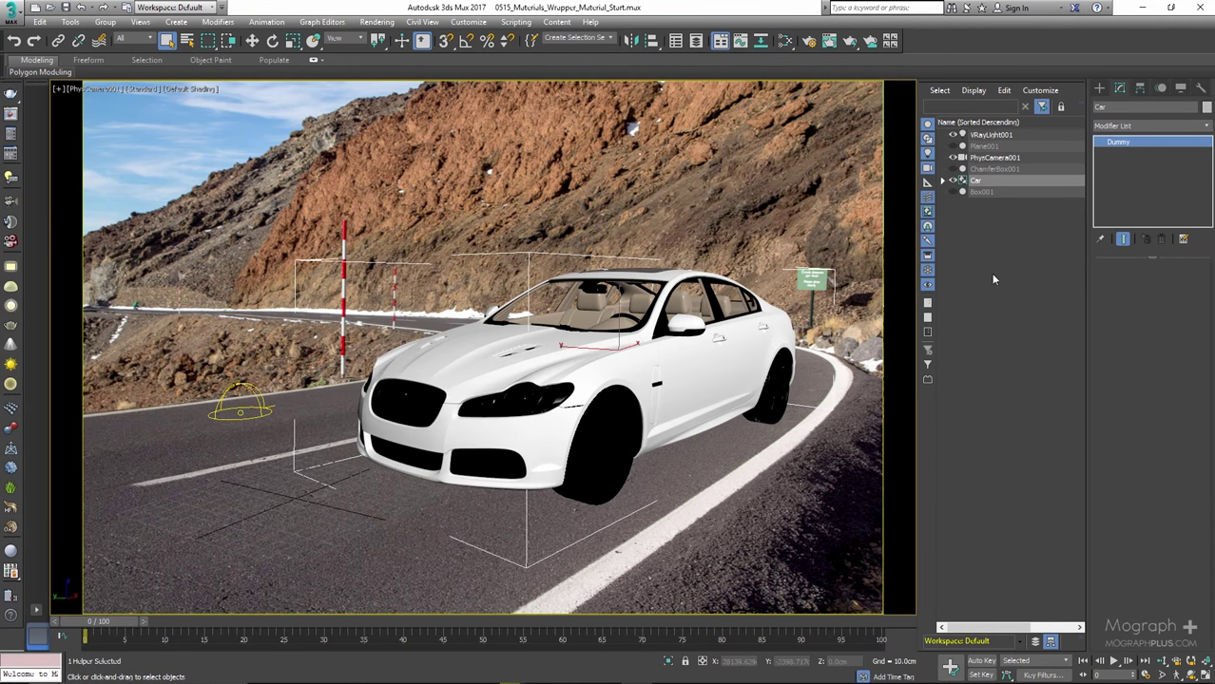
Examine how PhysCamera001 is aligned to the backplate using the perspective view and the Perspective Match vanishing lines, and exit the utility
left_click(998, 158)
left_click(1202, 88)
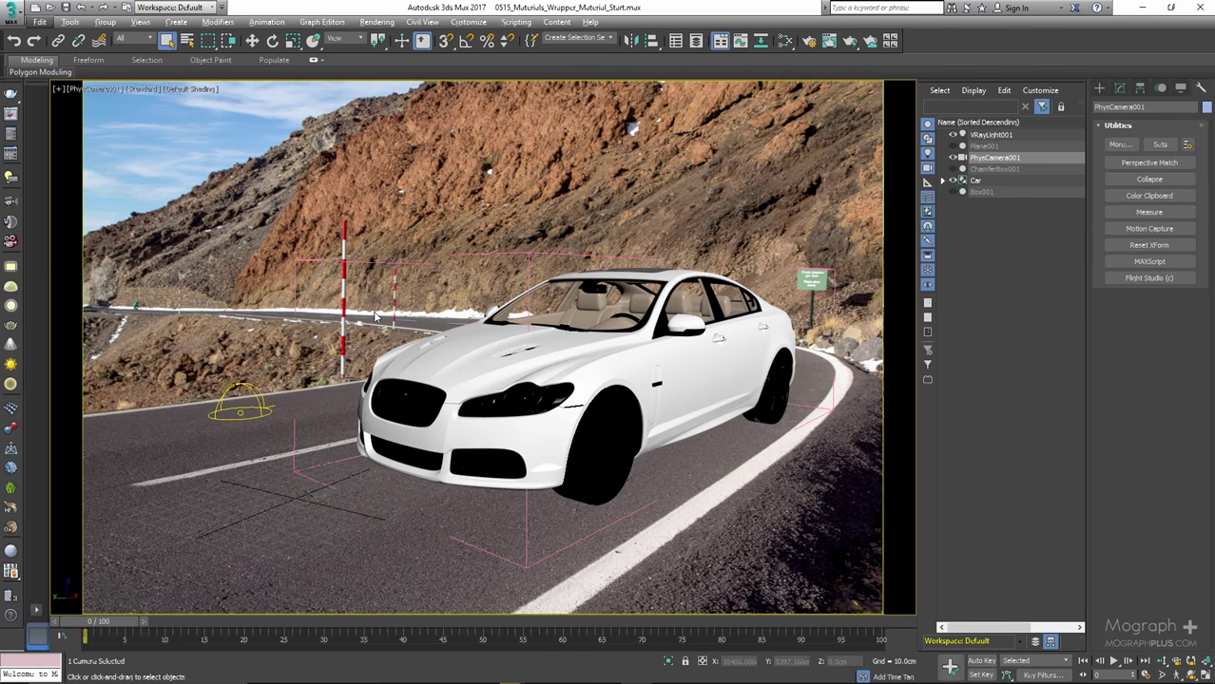
key("p")
scroll(375, 316, "down", 3)
middle_click_drag(380, 361, 430, 364, "alt")
key("c")
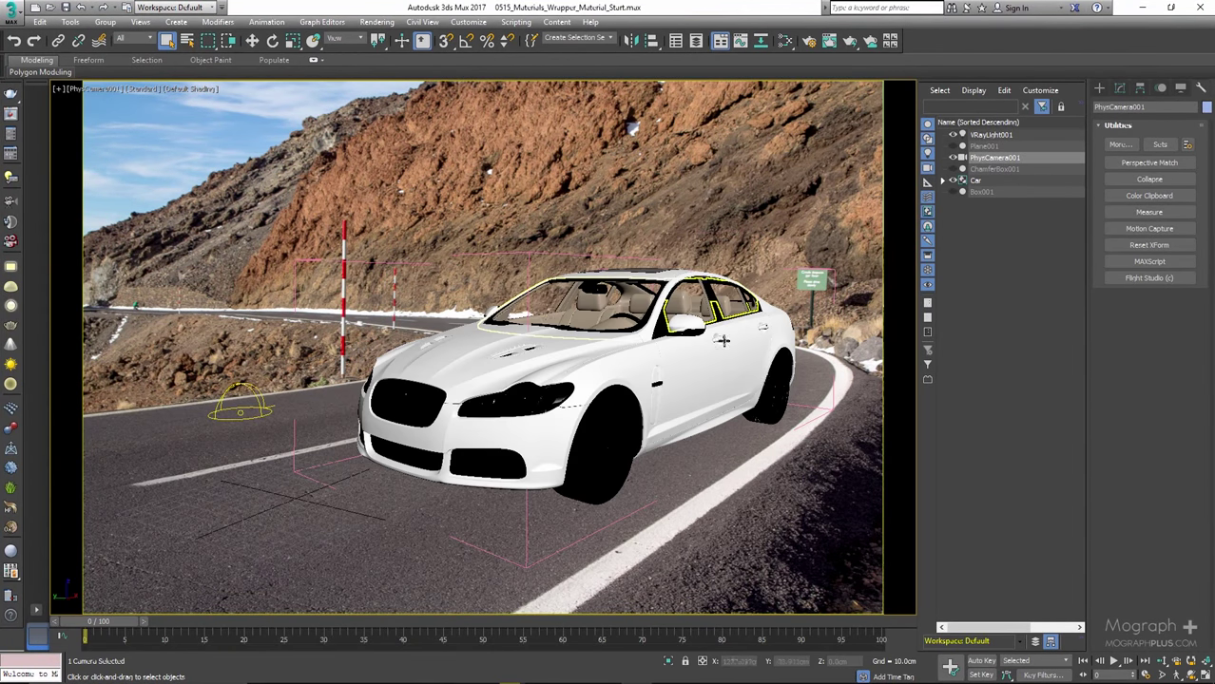
left_click(1182, 164)
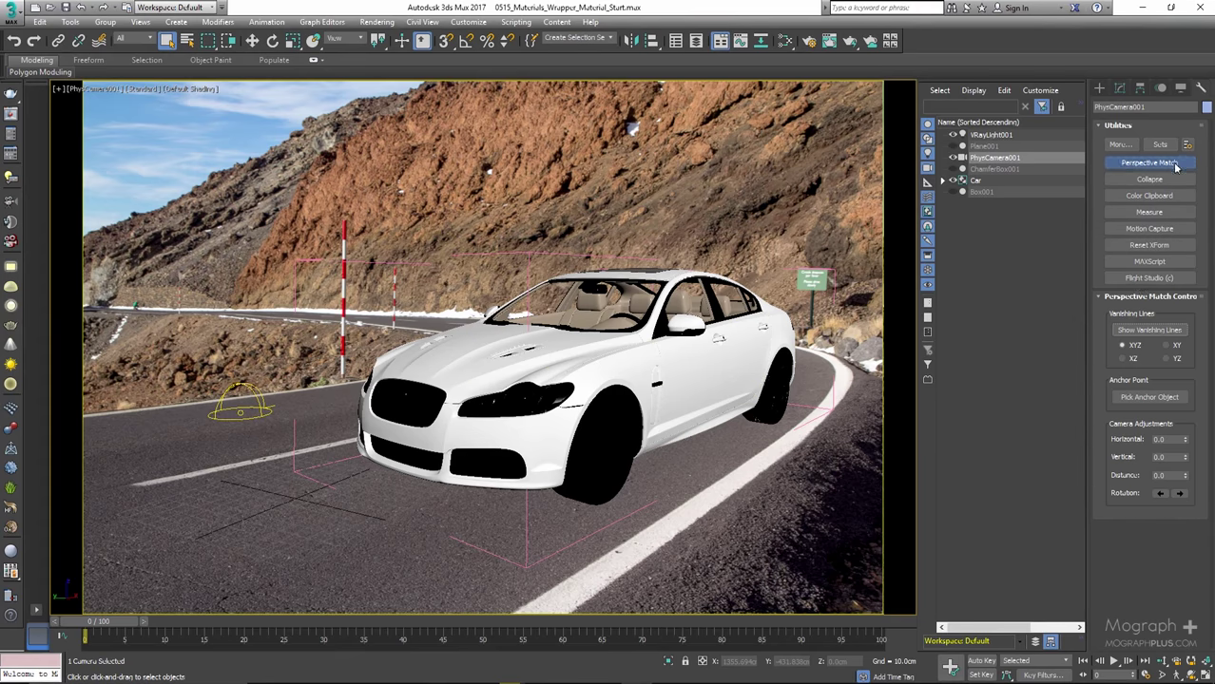
left_click(1135, 330)
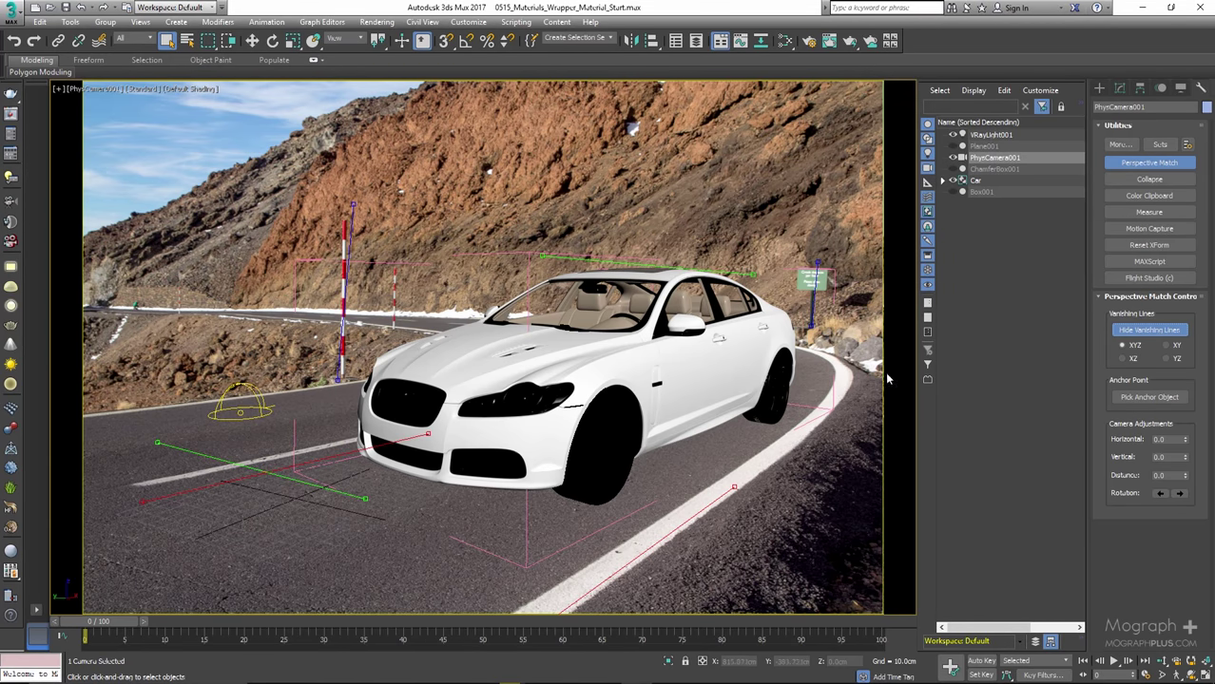
left_click(1147, 332)
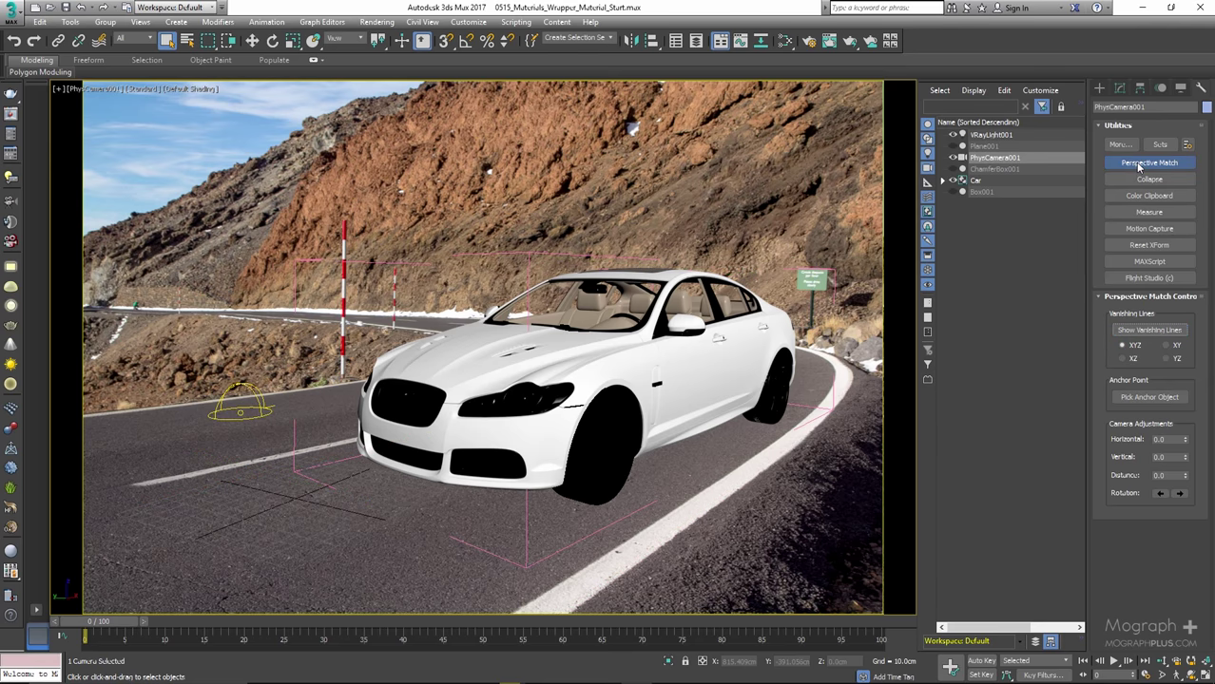
left_click(1139, 164)
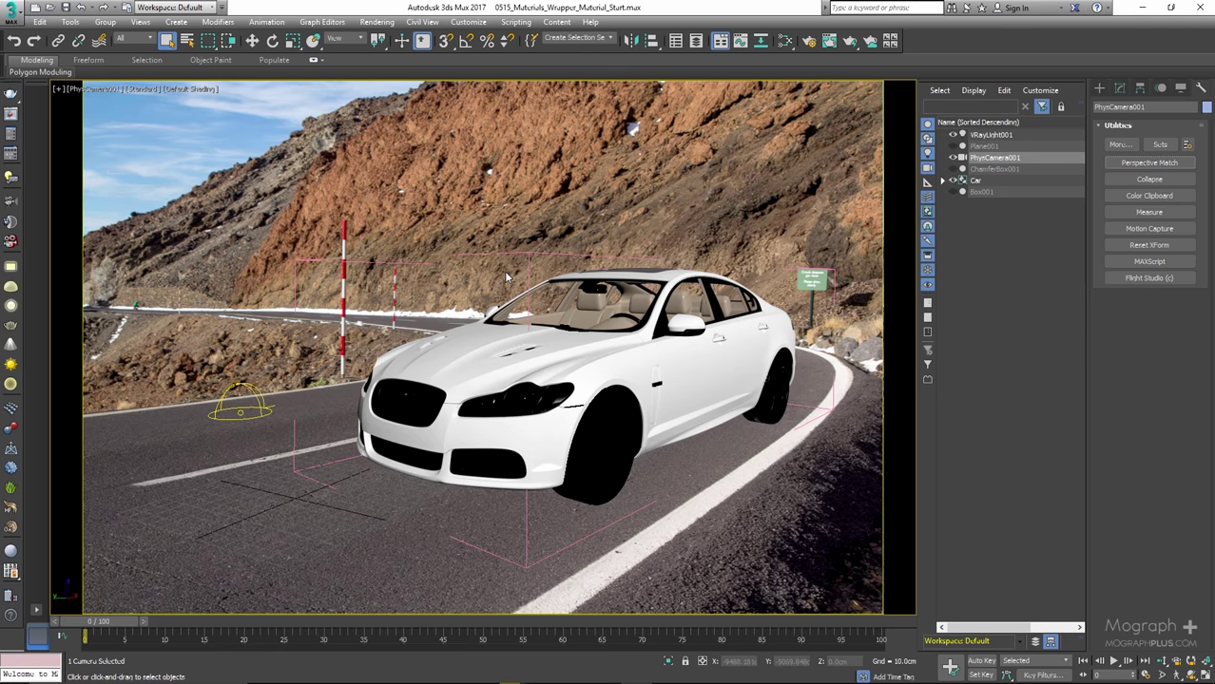
right_click(493, 201)
key("ctrl+r")
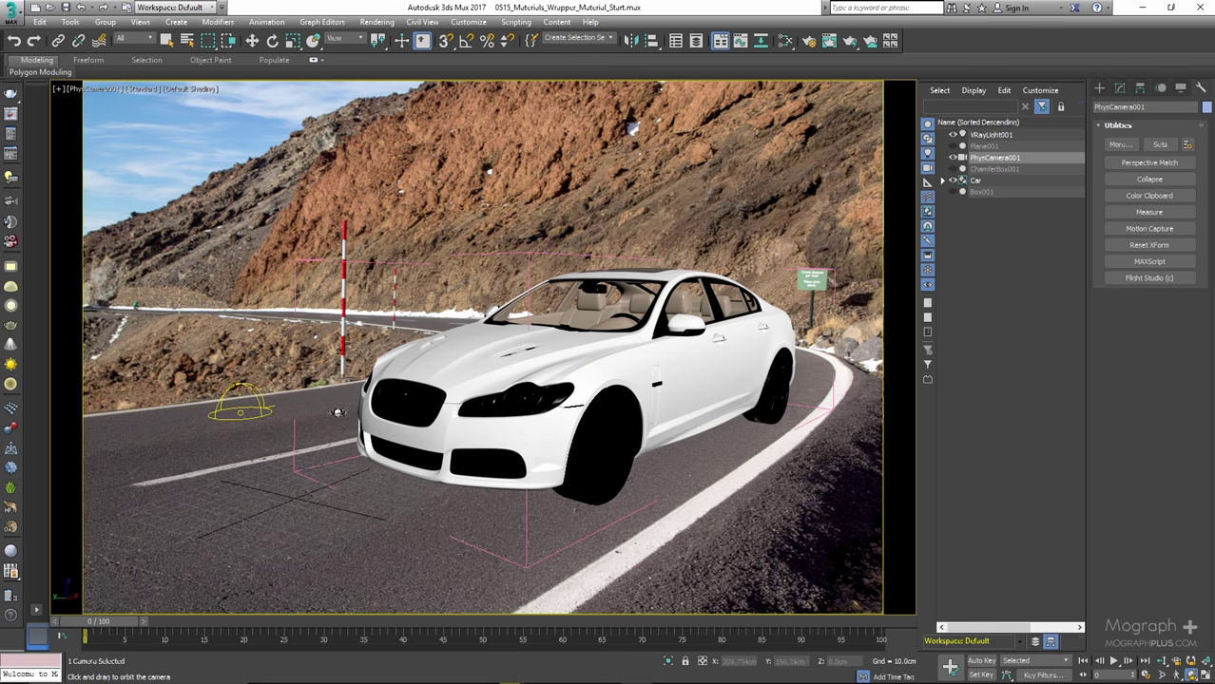
left_click_drag(334, 415, 579, 349)
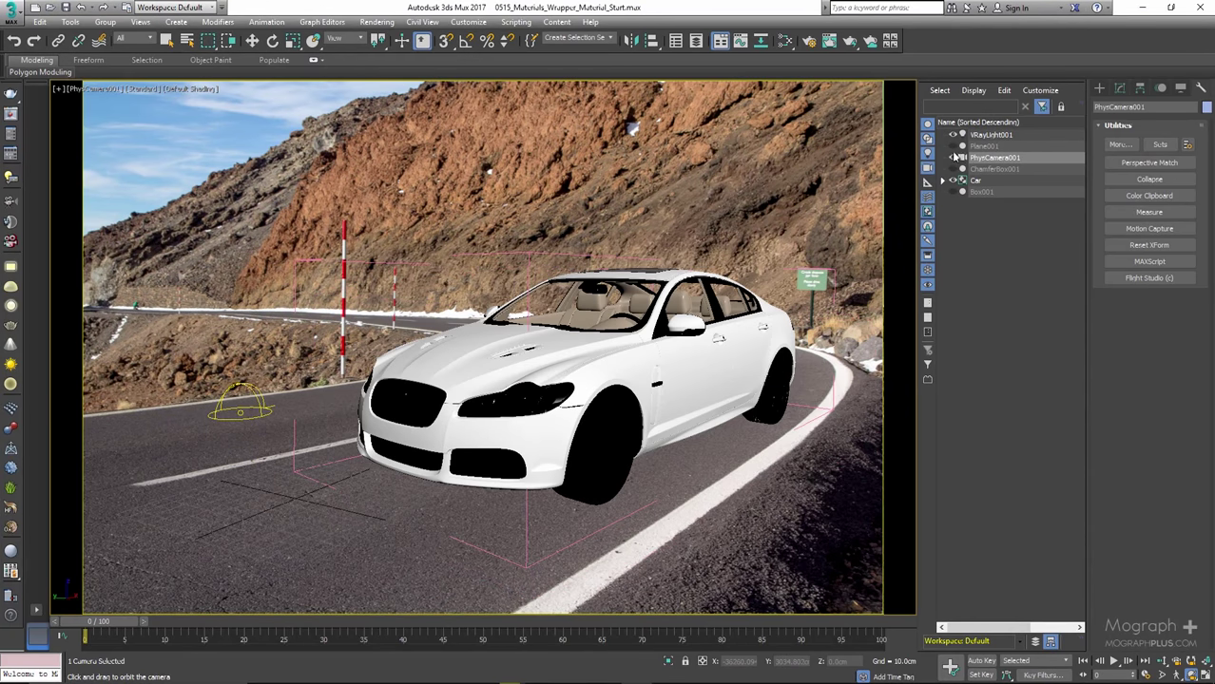
Unhide the ground plane Plane001 and assign the VRayMtlWrapper Material #35 to it
left_click(952, 146)
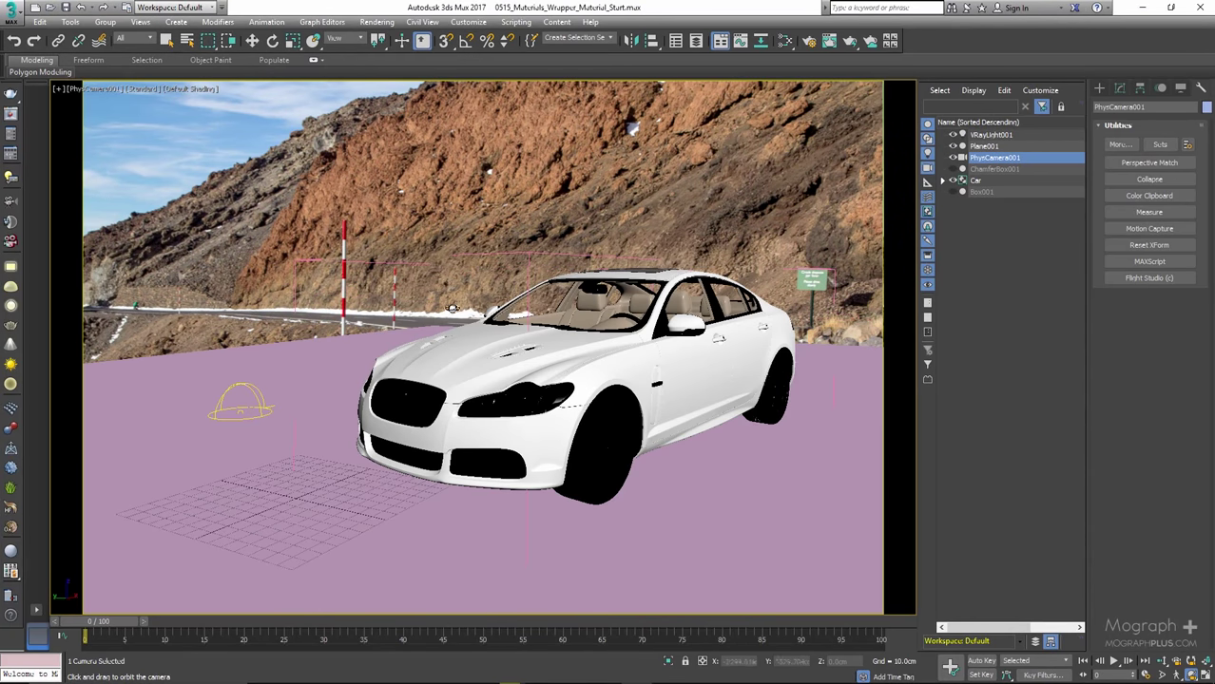
left_click(674, 517)
key("m")
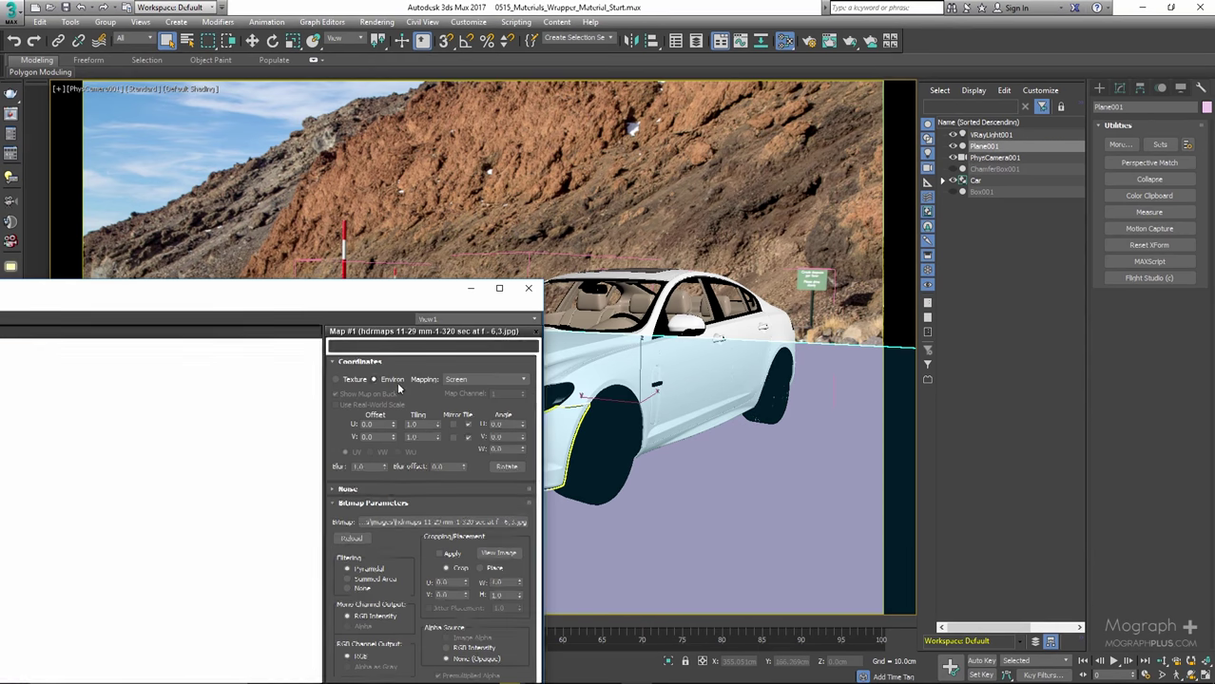
left_click_drag(331, 295, 409, 80)
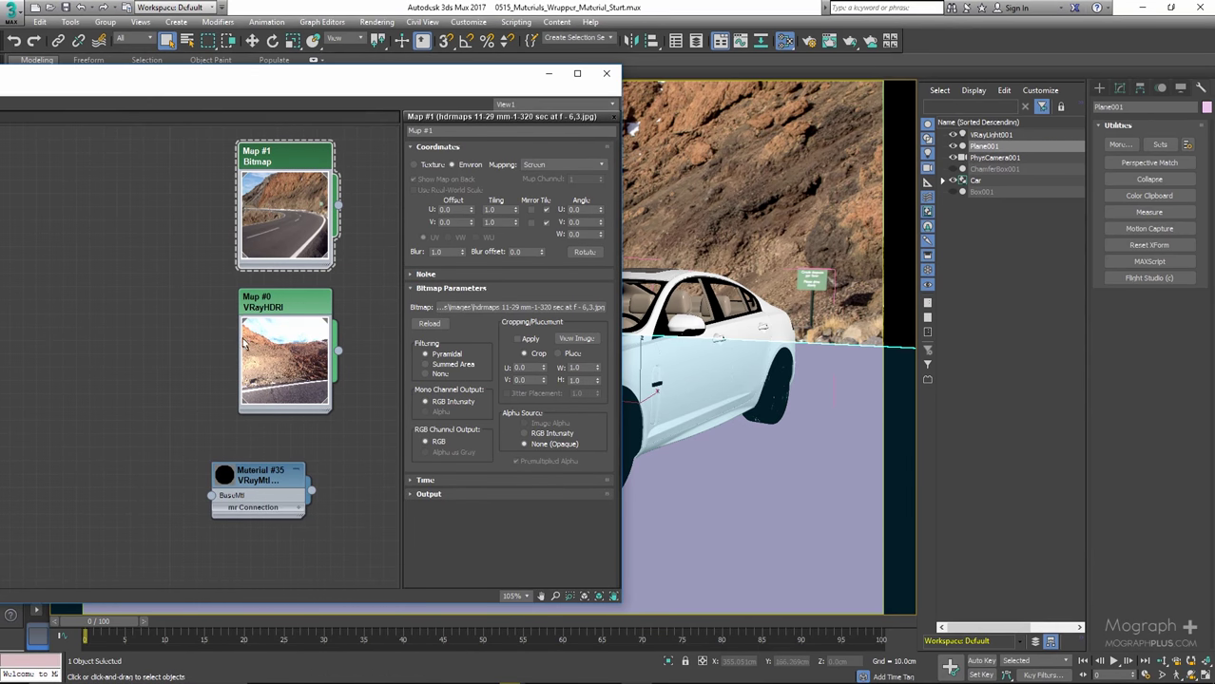
middle_click_drag(185, 423, 175, 219)
right_click(245, 342)
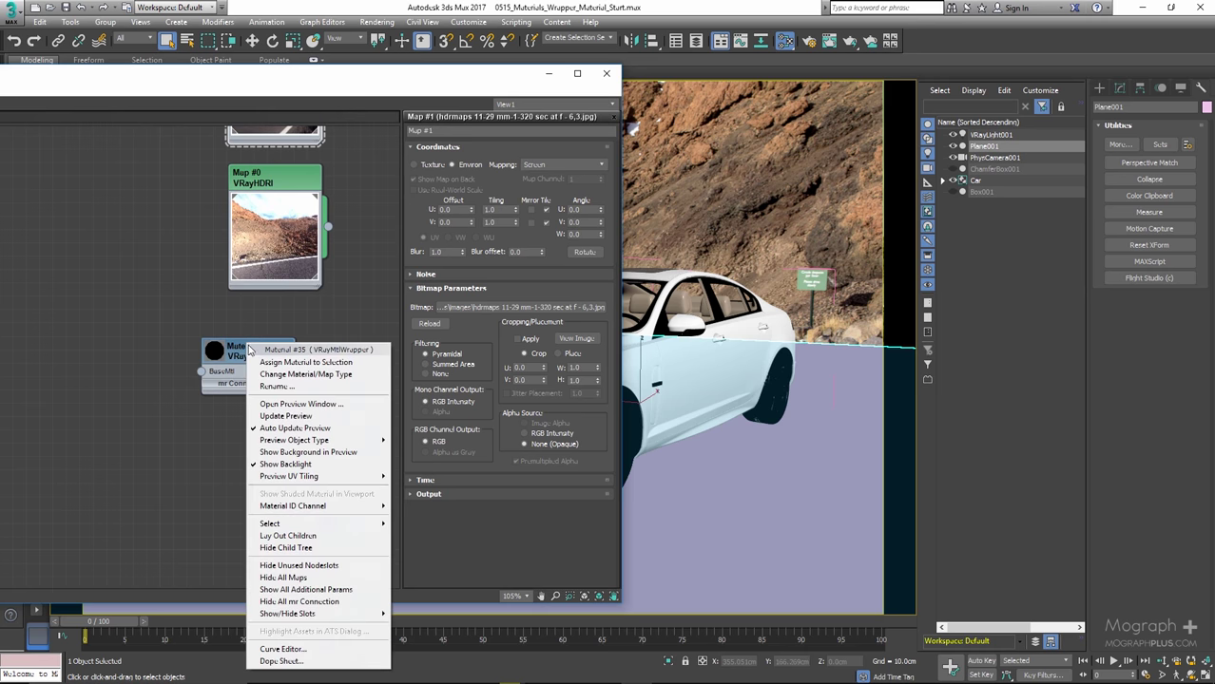
left_click(252, 359)
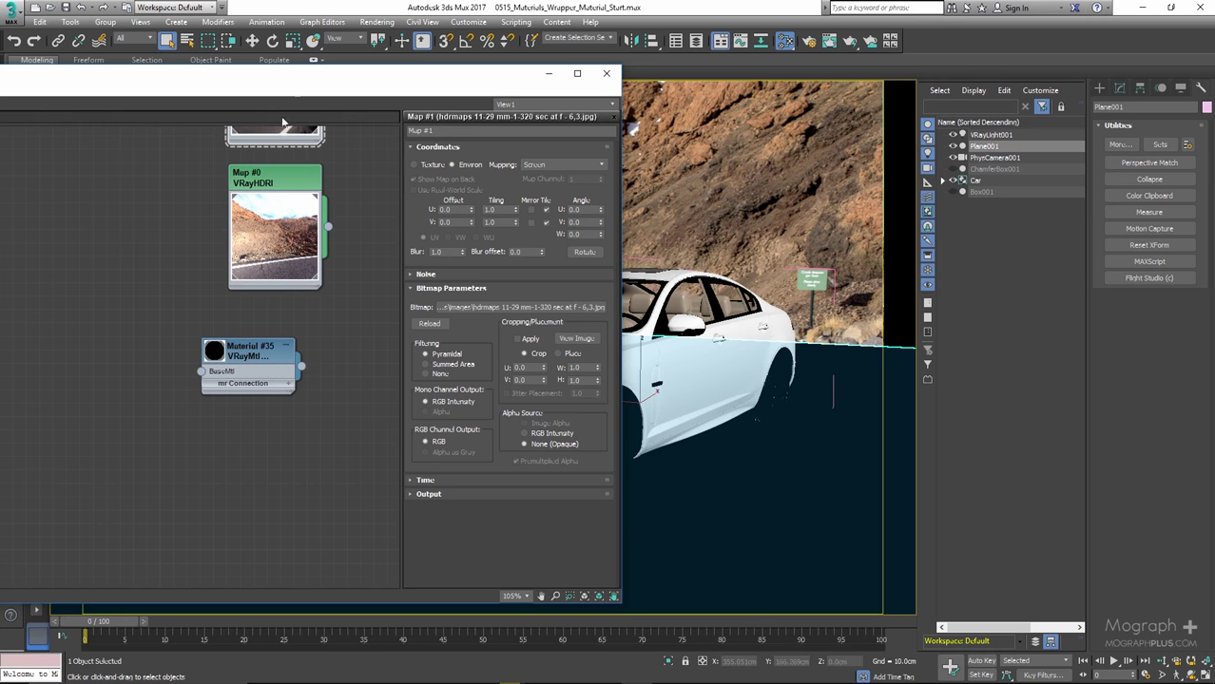
Connect a new VRayMtl to the BaseMtl input of the VRayMtlWrapper and reposition the material editor to show both nodes
scroll(176, 387, "up", 1)
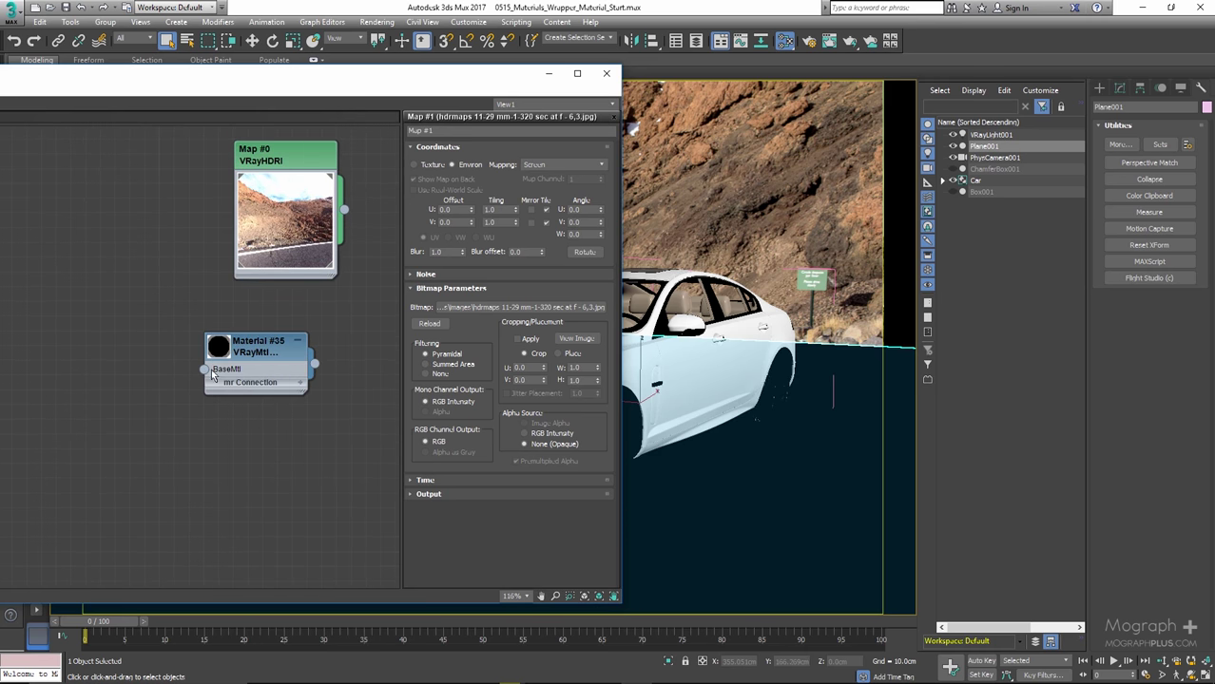
left_click_drag(203, 369, 288, 236)
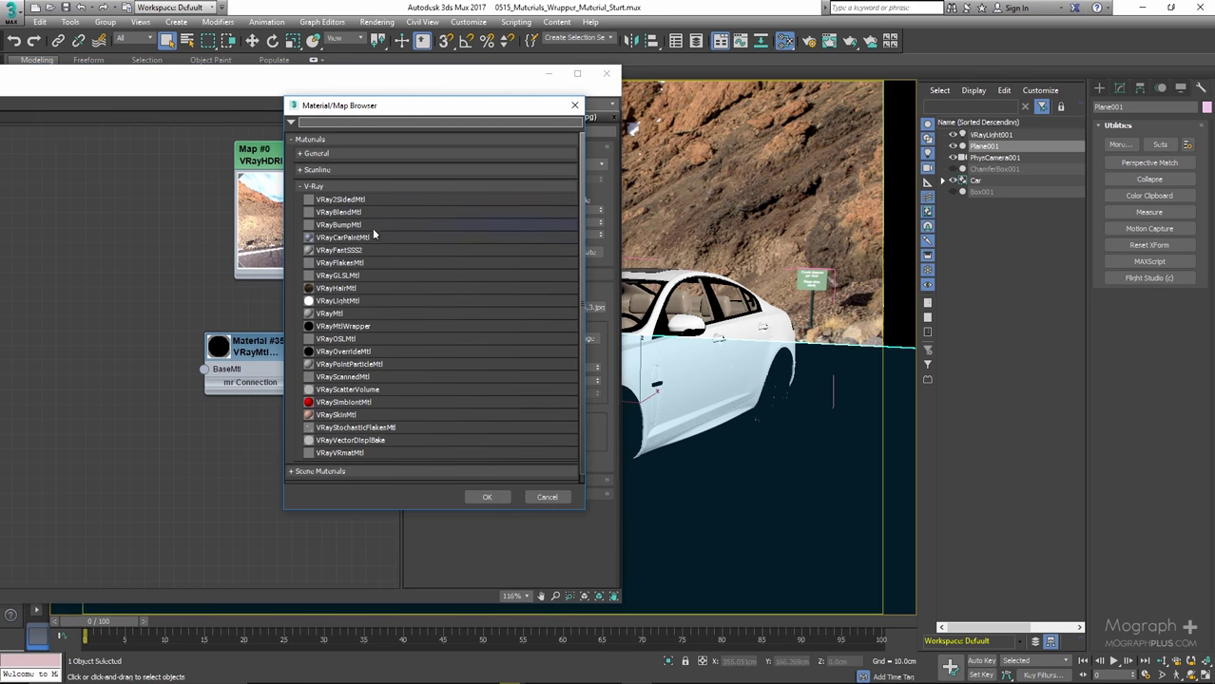
double_click(331, 315)
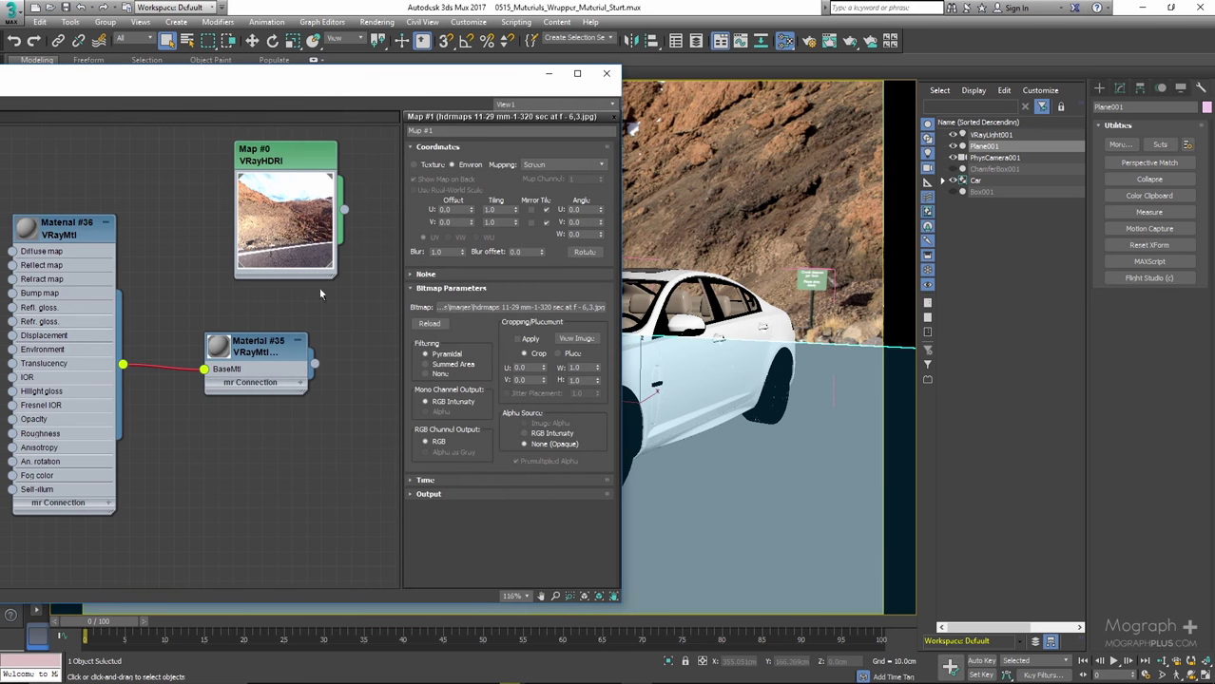
left_click_drag(502, 86, 573, 88)
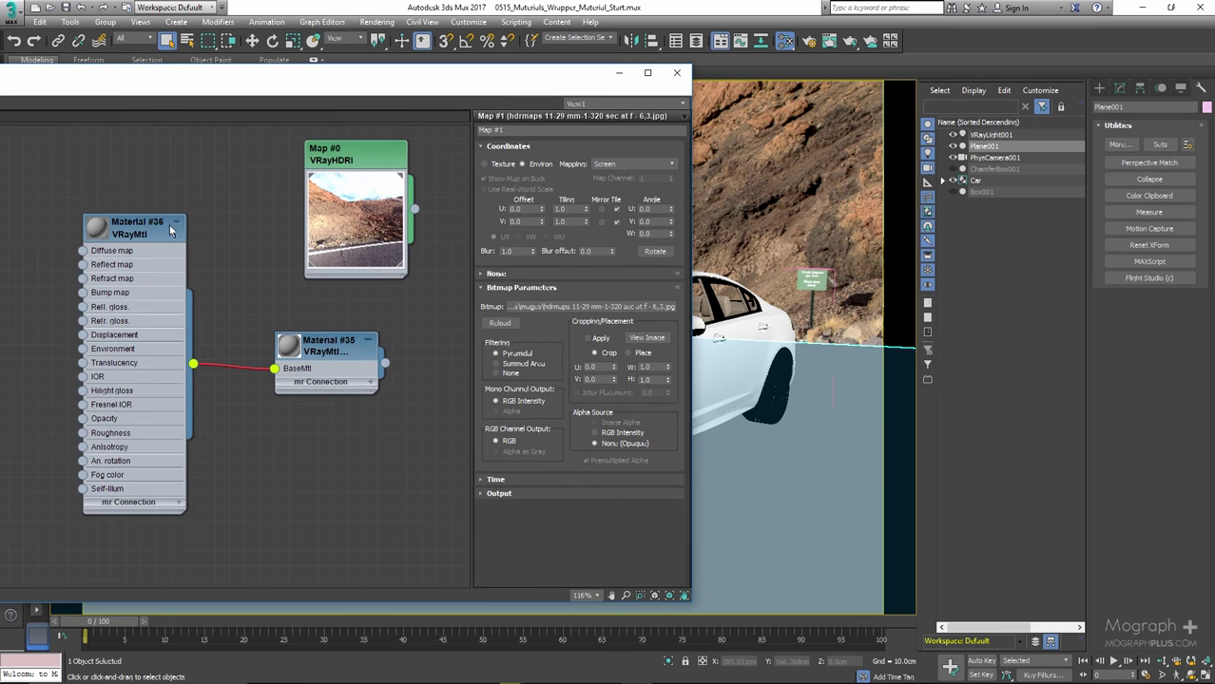
Collapse the map slots of the VRayMtl node Material #36 and enlarge its preview
double_click(164, 231)
left_click(175, 224)
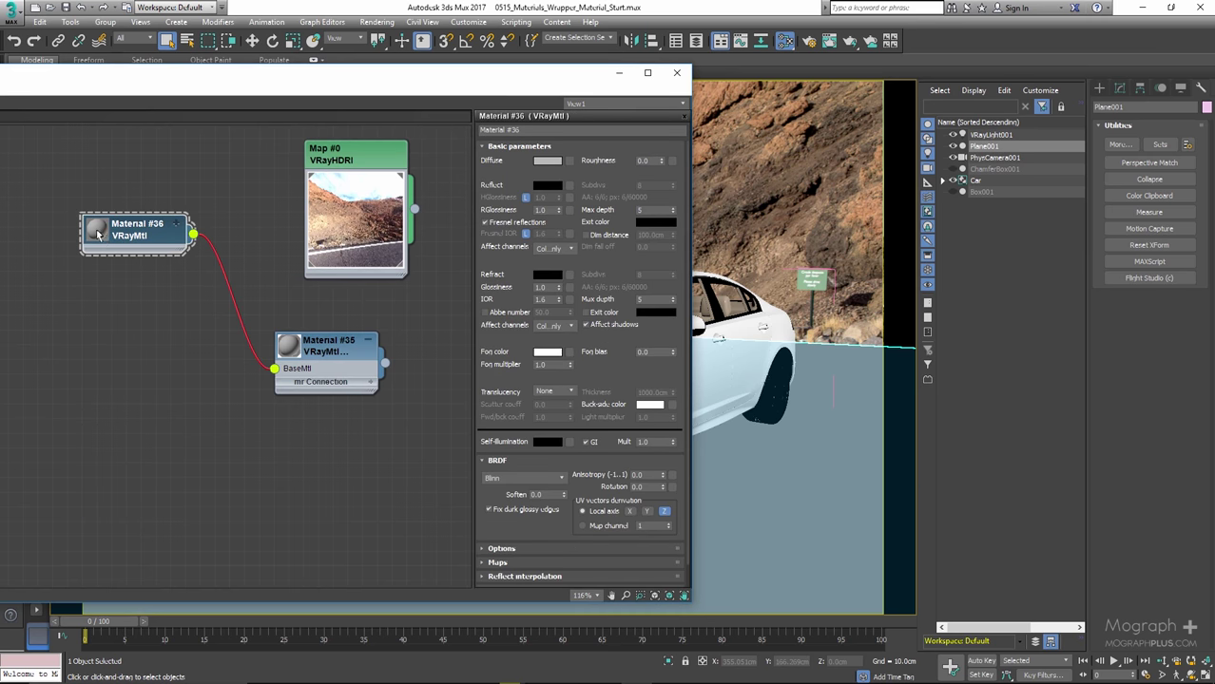
double_click(98, 235)
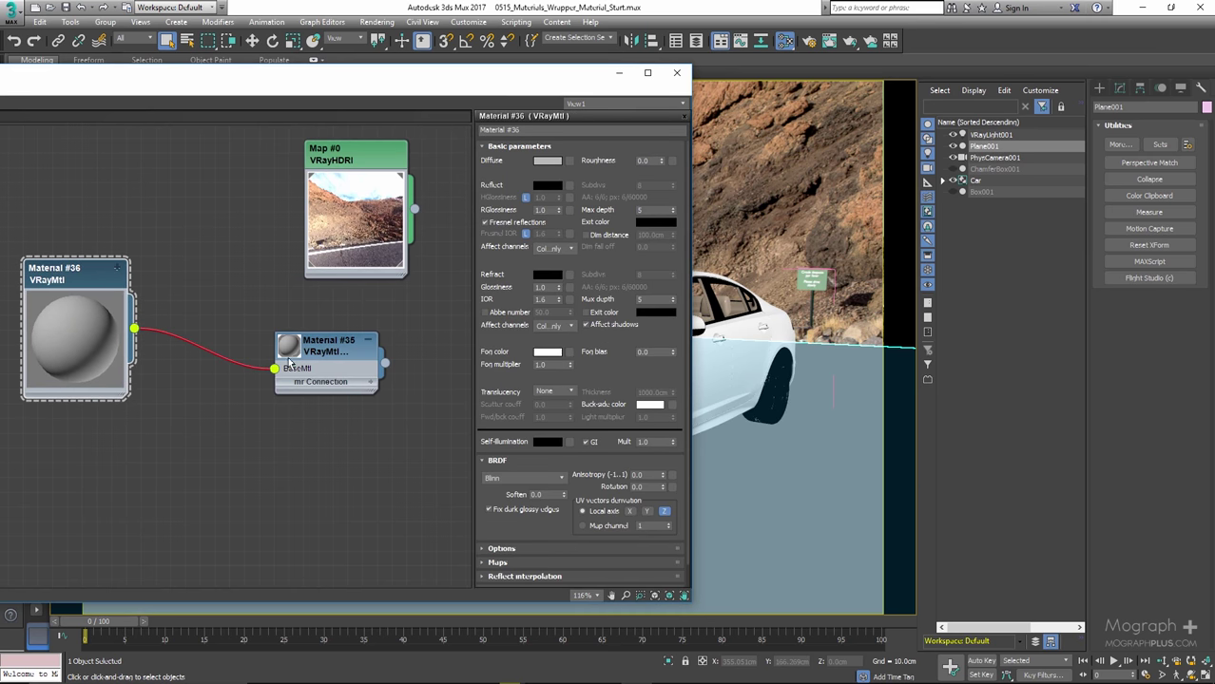
Show the parameters of the VRayMtlWrapper Material #35 and enable Matte surface
double_click(324, 354)
left_click_drag(554, 88, 246, 256)
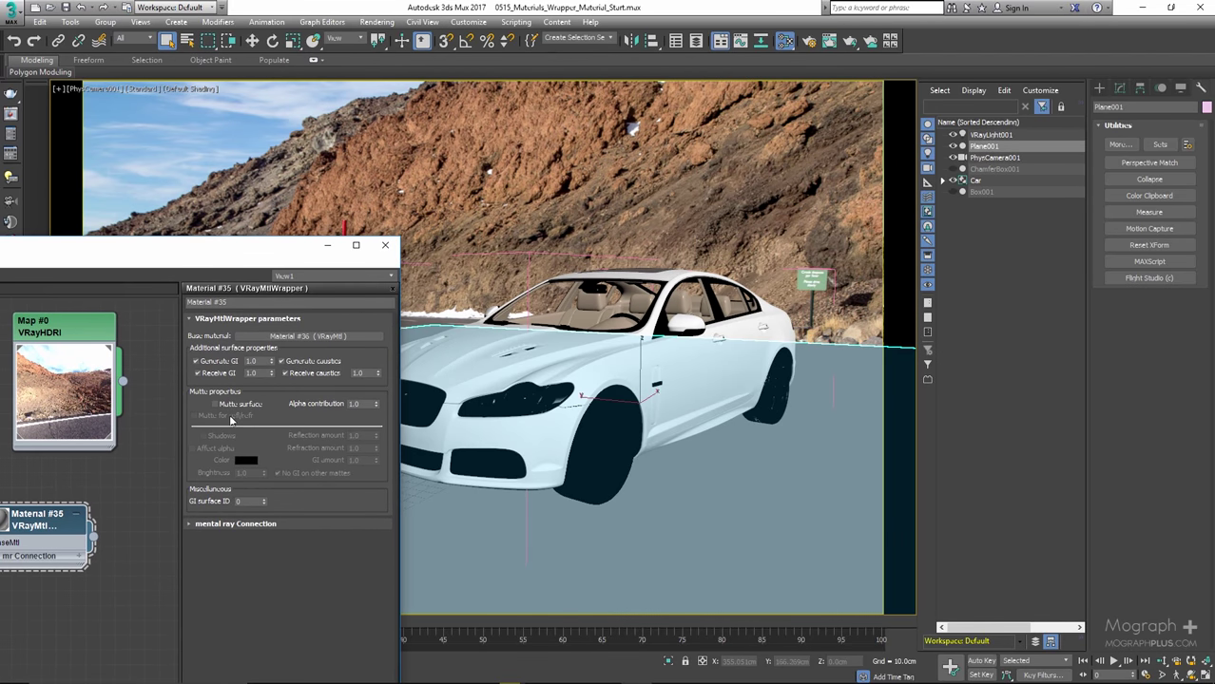
left_click(235, 404)
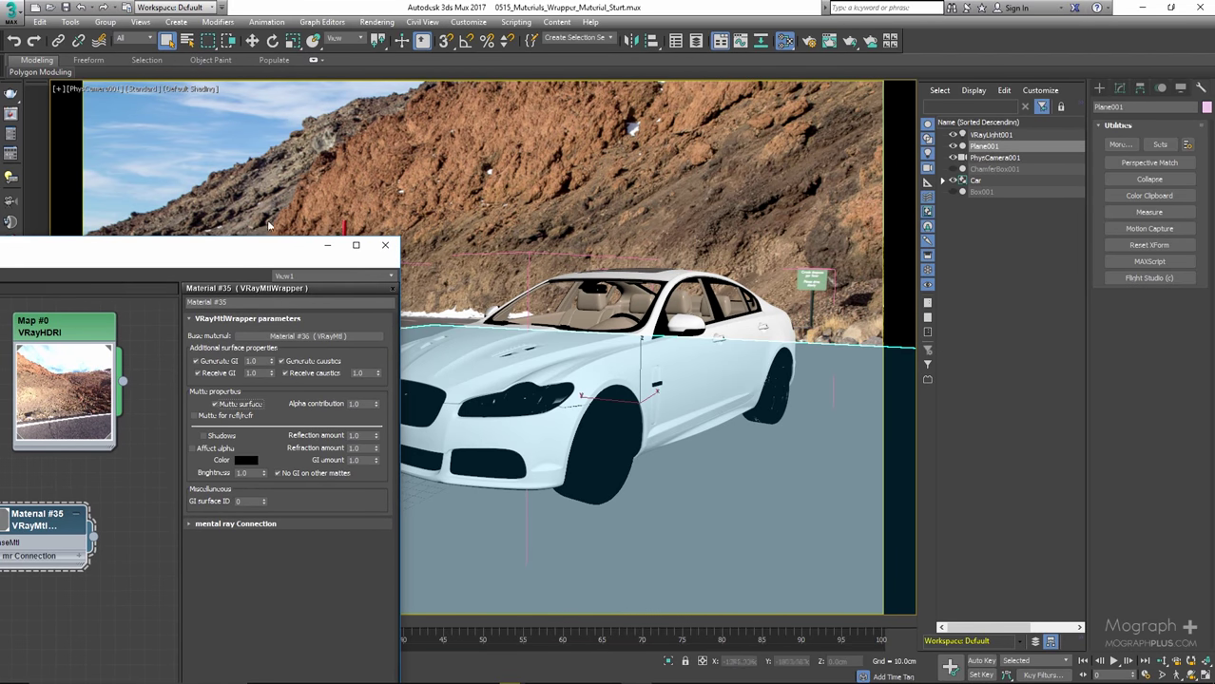
Move the Material #36 node close beside the VRayMtlWrapper node and reposition the material editor to reveal more of the viewport
left_click_drag(275, 245, 444, 201)
left_click_drag(202, 472, 275, 472)
middle_click_drag(163, 413, 236, 416)
left_click_drag(76, 404, 228, 459)
middle_click_drag(285, 425, 197, 425)
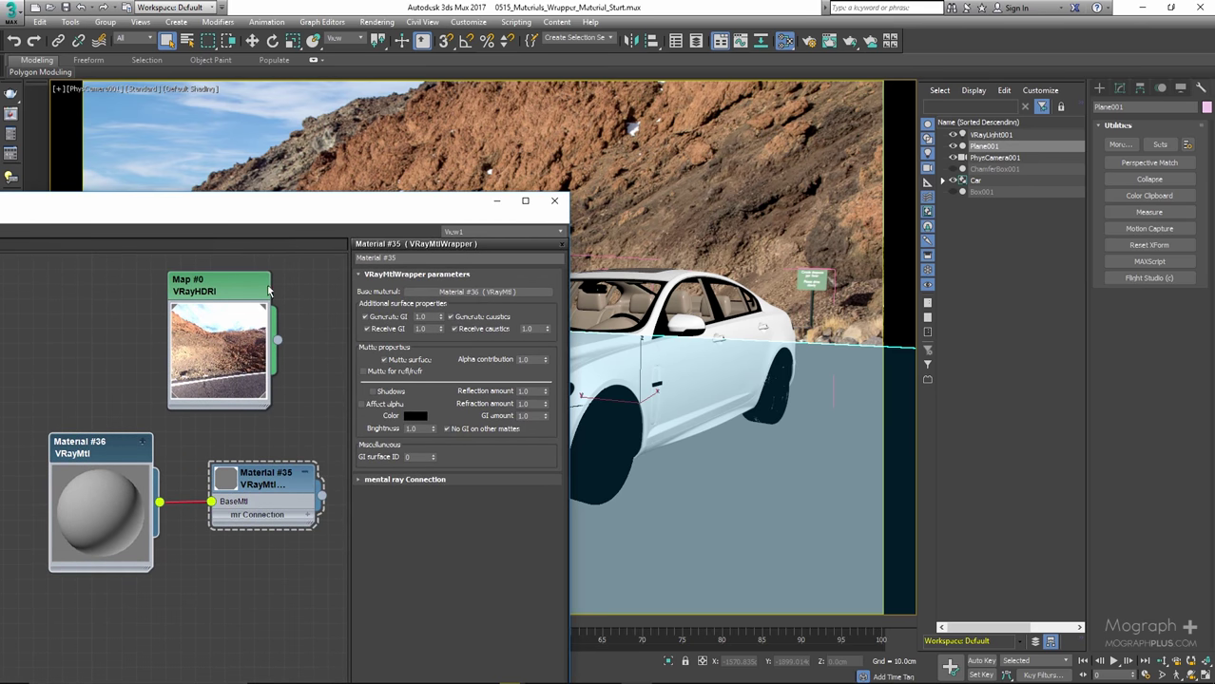
left_click_drag(329, 217, 240, 168)
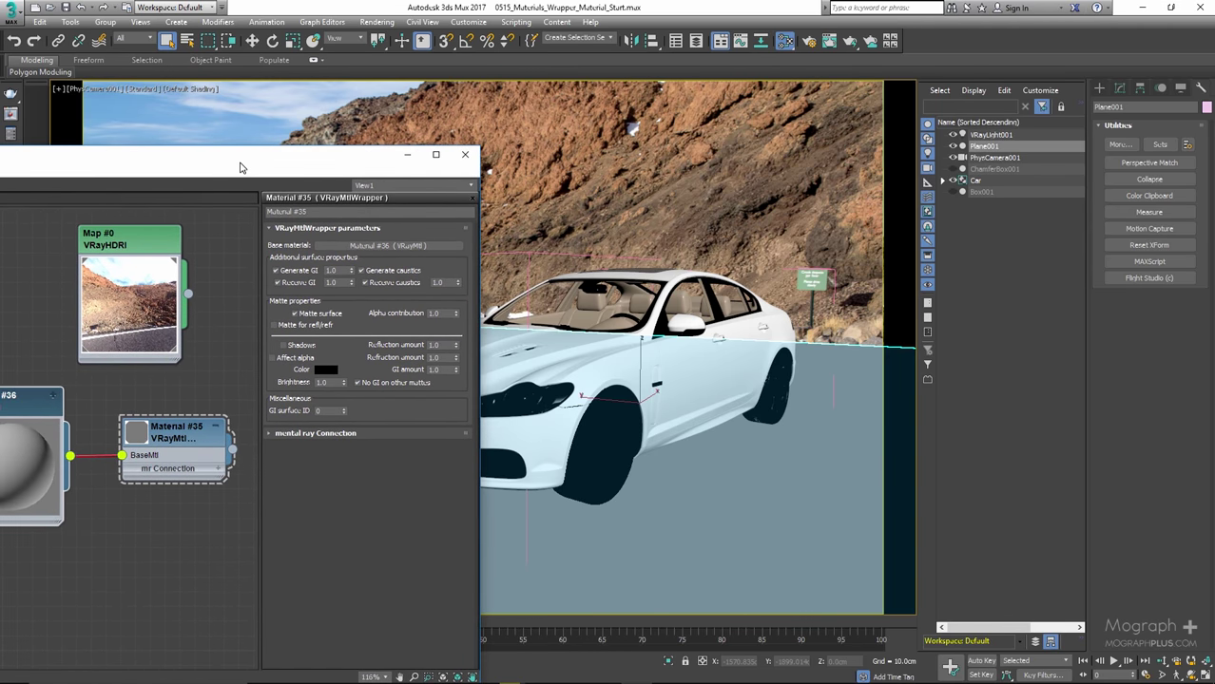
Arrange the Map #1 Bitmap and Map #0 VRayHDRI nodes side by side above the two material nodes
scroll(201, 363, "down", 3)
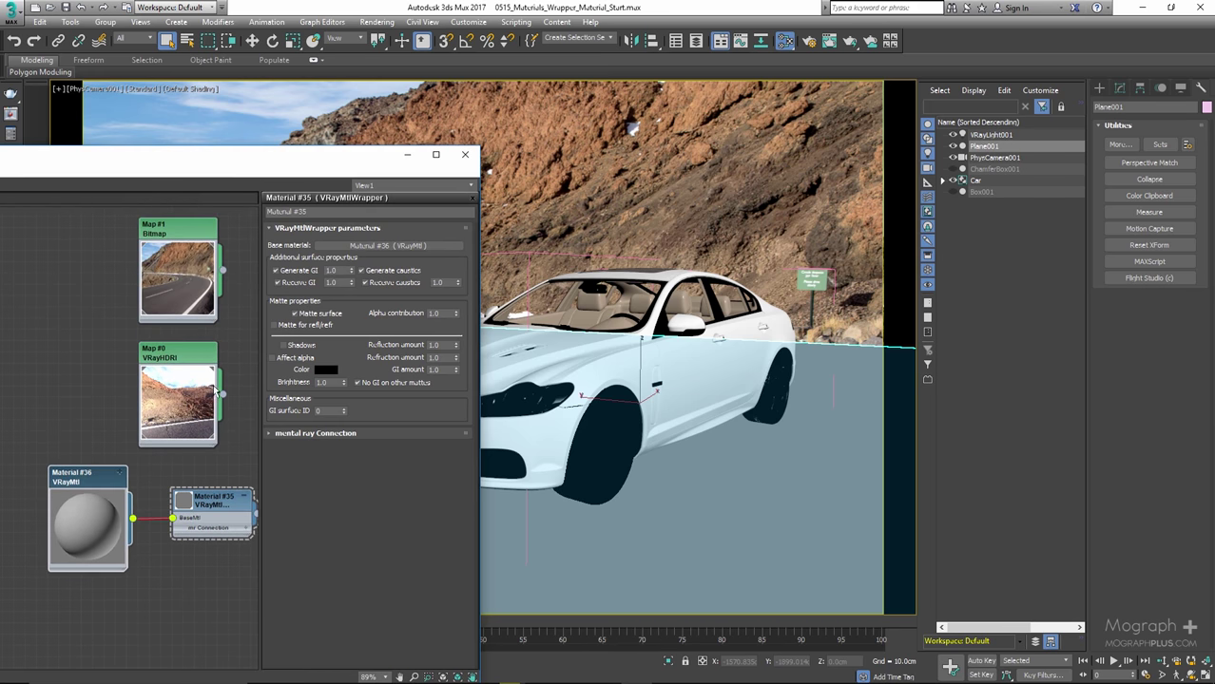
left_click_drag(182, 239, 91, 325)
left_click_drag(181, 352, 203, 338)
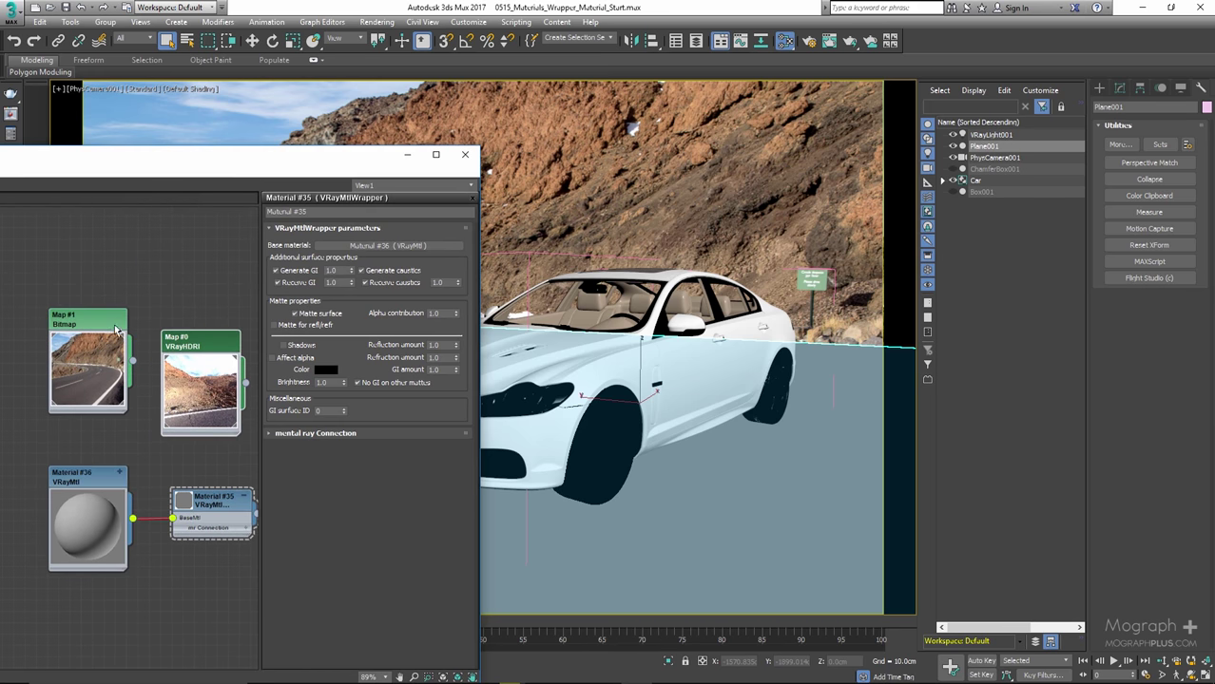
left_click_drag(107, 327, 114, 350)
scroll(142, 399, "up", 2)
middle_click_drag(181, 409, 171, 271)
Enable Shadows in the matte properties of the VRayMtlWrapper Material #35
left_click_drag(294, 167, 319, 131)
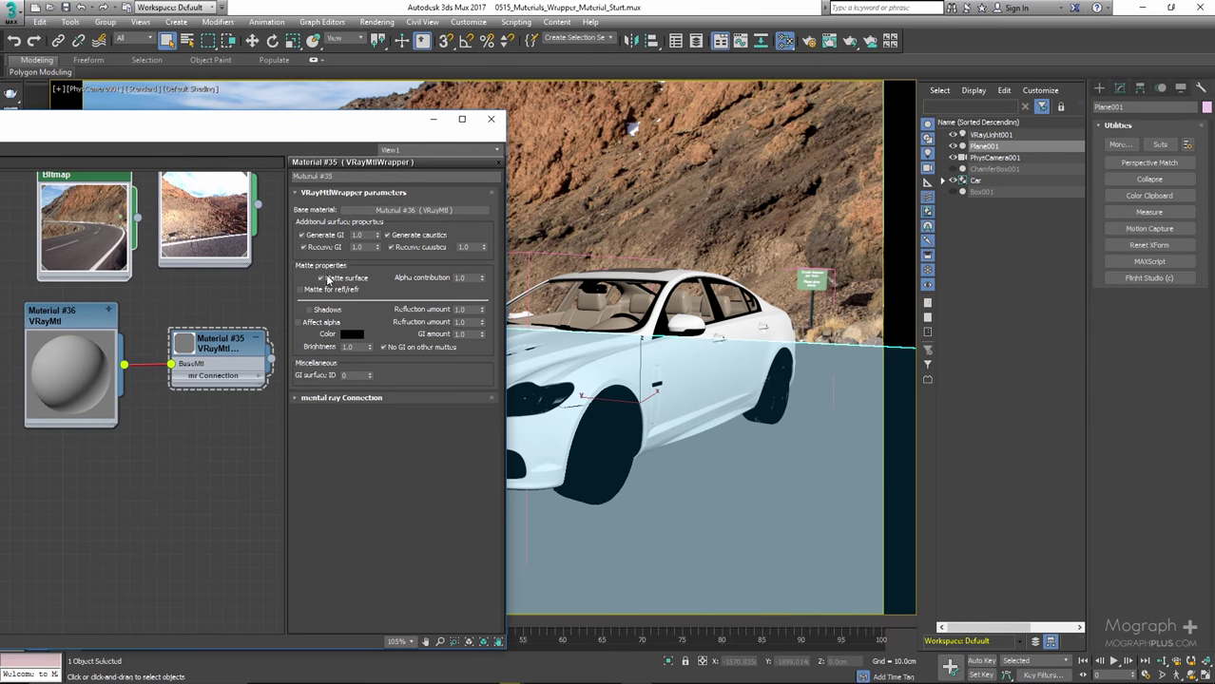
left_click_drag(245, 122, 230, 150)
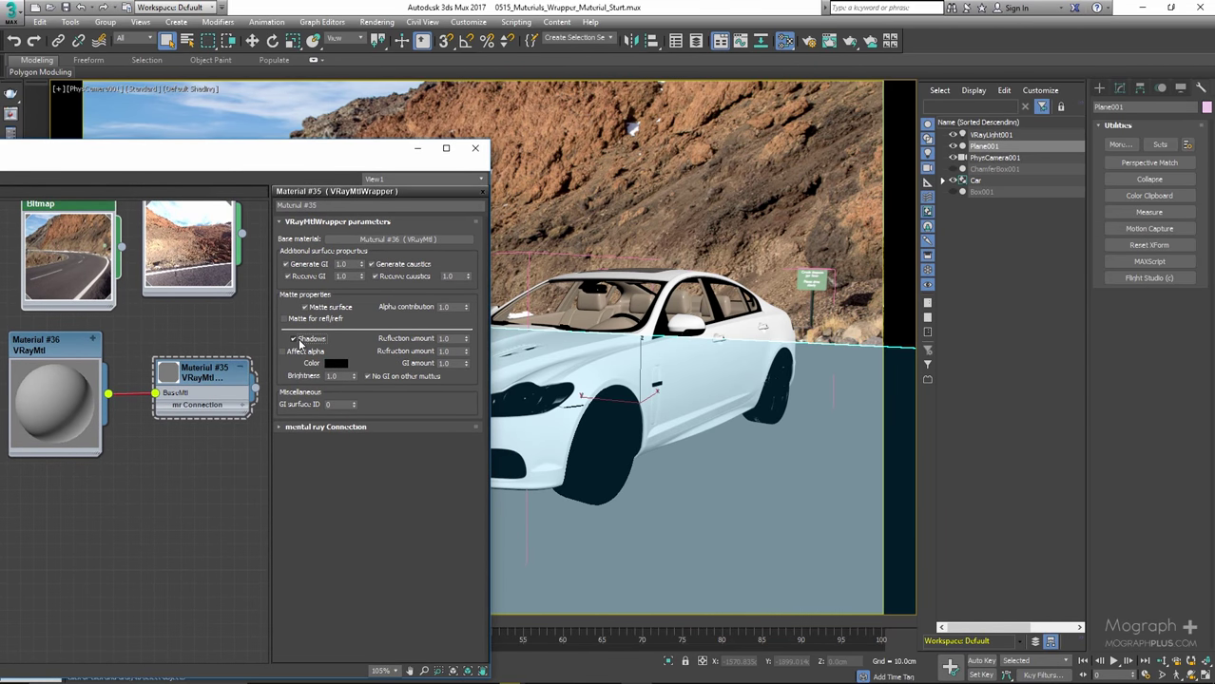
Compare Render 03 and Render 04 in the V-Ray frame buffer history
left_click(9, 116)
left_click(28, 483)
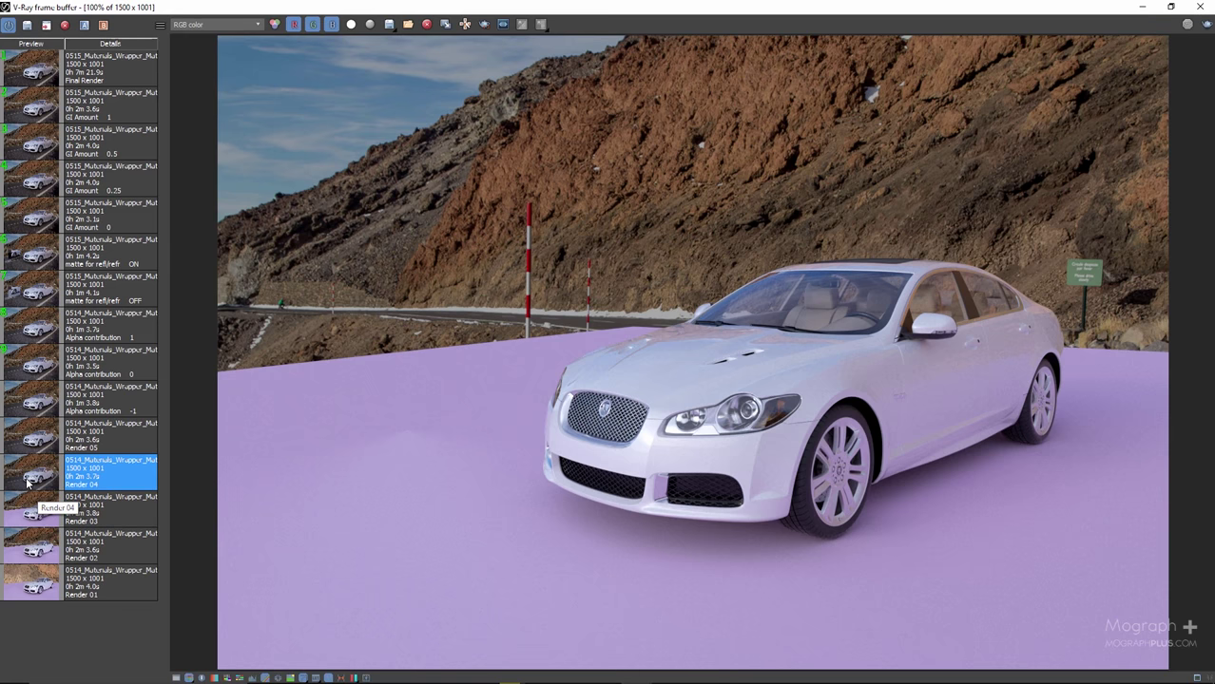
double_click(28, 483)
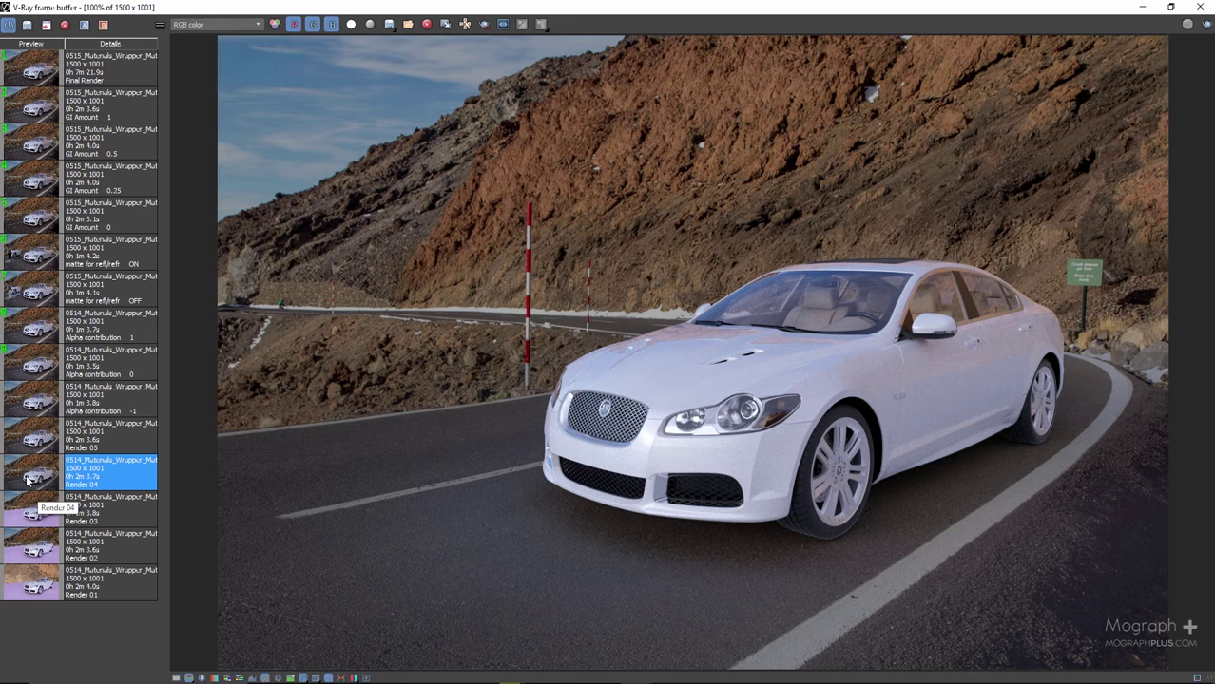
double_click(28, 487)
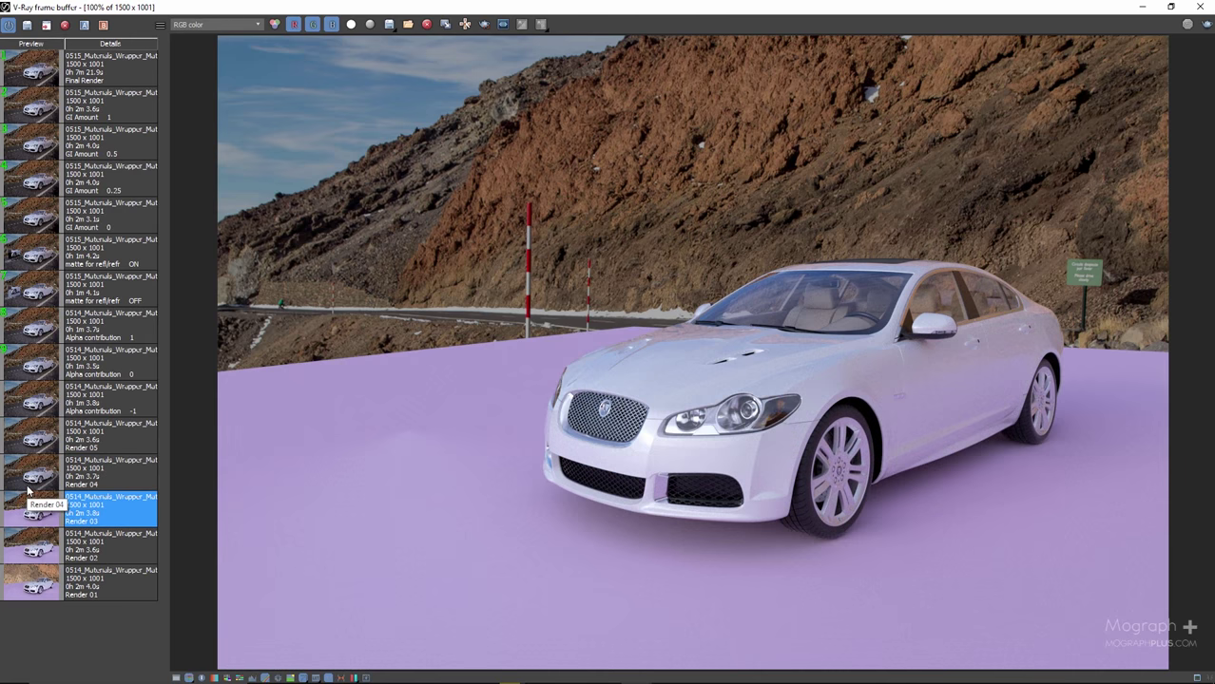
double_click(29, 487)
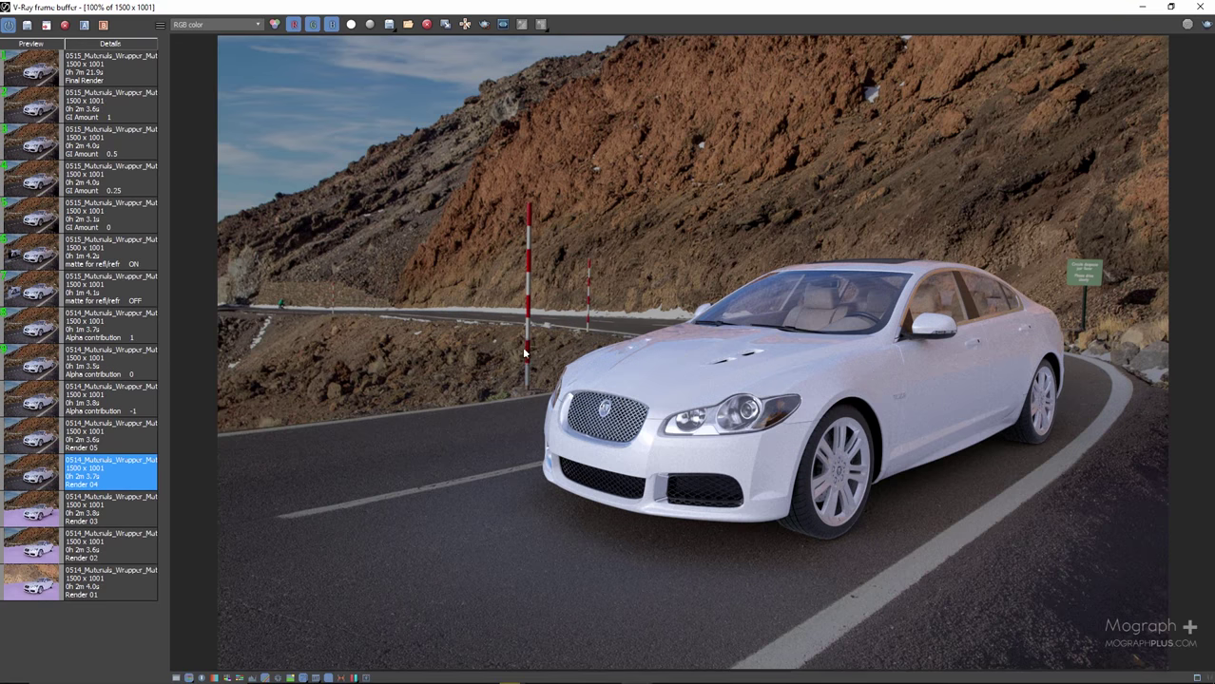
Examine how the car's front, side and rear blend with the road backplate in Render 04, and close the frame buffer
scroll(525, 313, "up", 4)
scroll(598, 211, "down", 2)
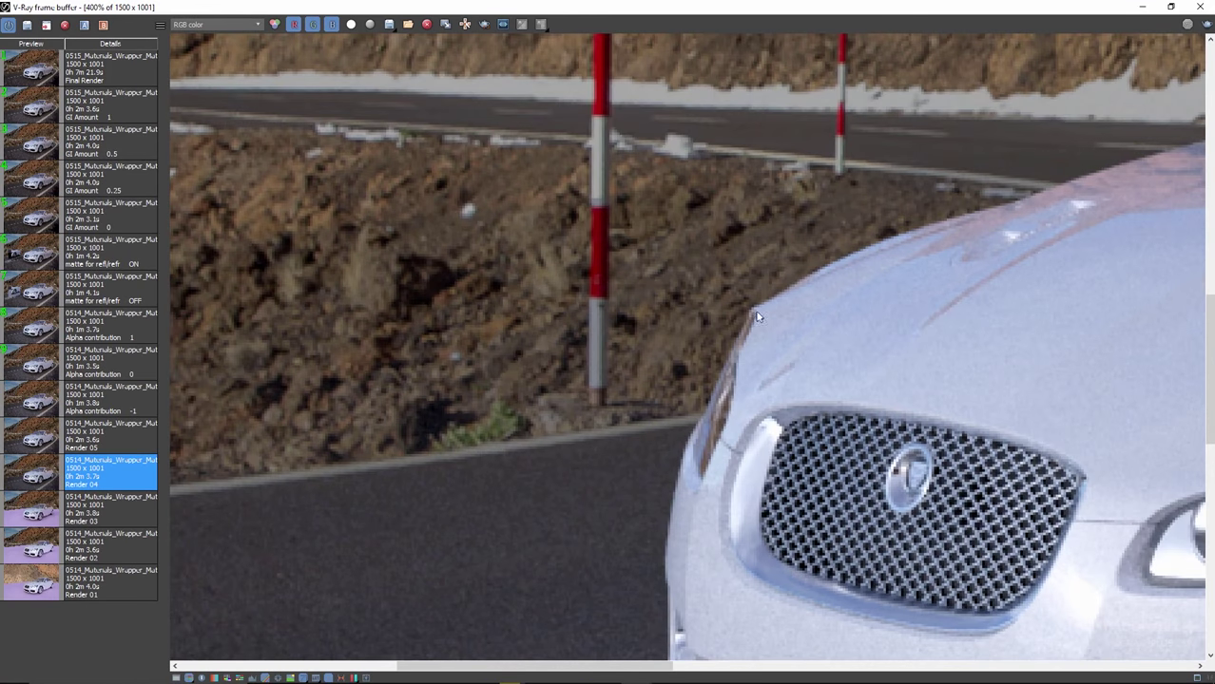
scroll(553, 338, "down", 2)
scroll(553, 338, "down", 1)
scroll(1077, 261, "up", 3)
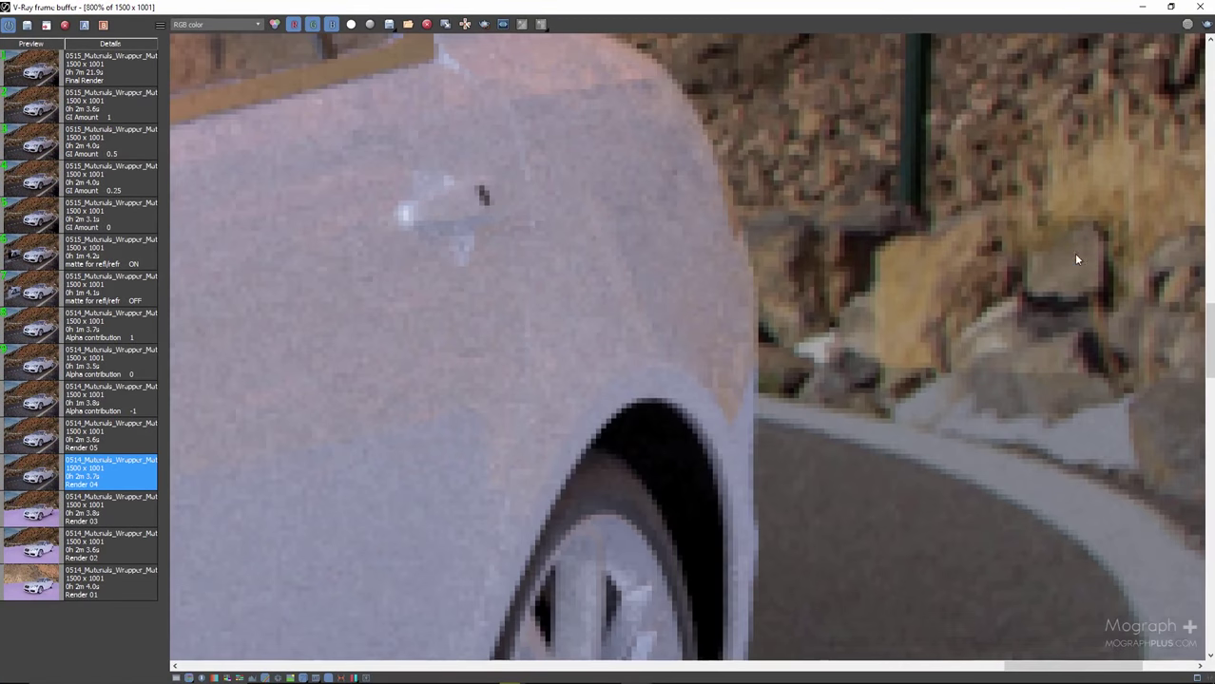
middle_click_drag(1077, 260, 641, 249)
scroll(707, 276, "down", 1)
scroll(1023, 288, "down", 1)
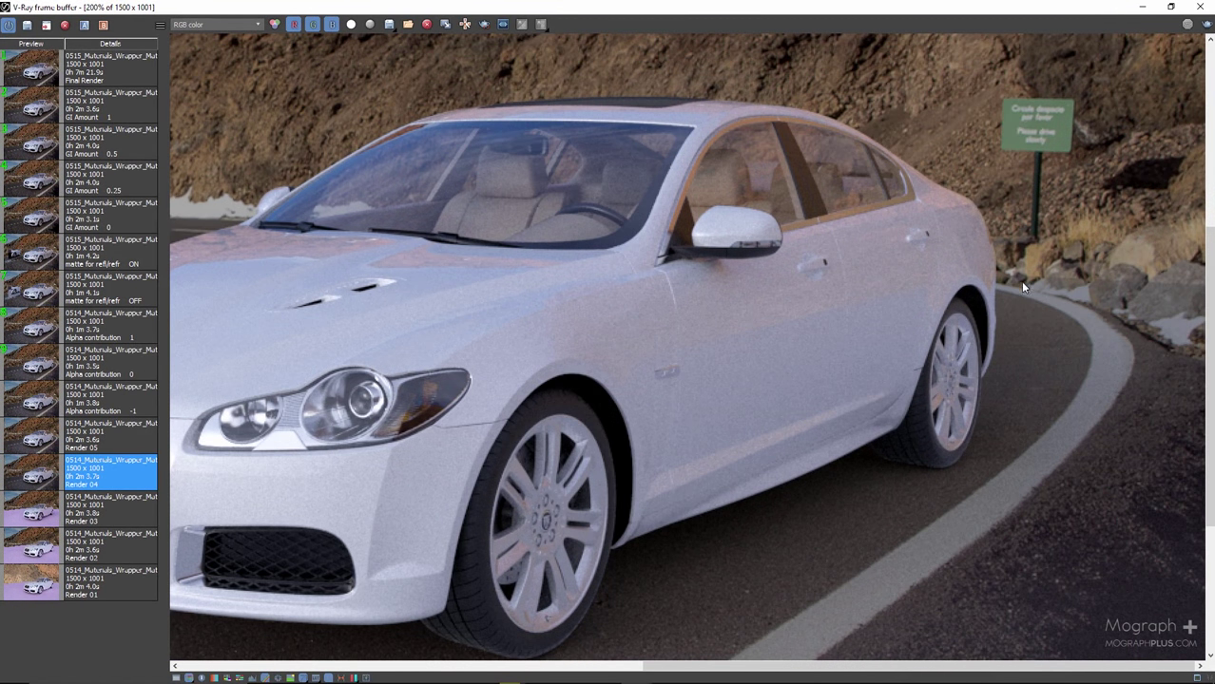
scroll(1155, 287, "up", 2)
scroll(1122, 299, "down", 4)
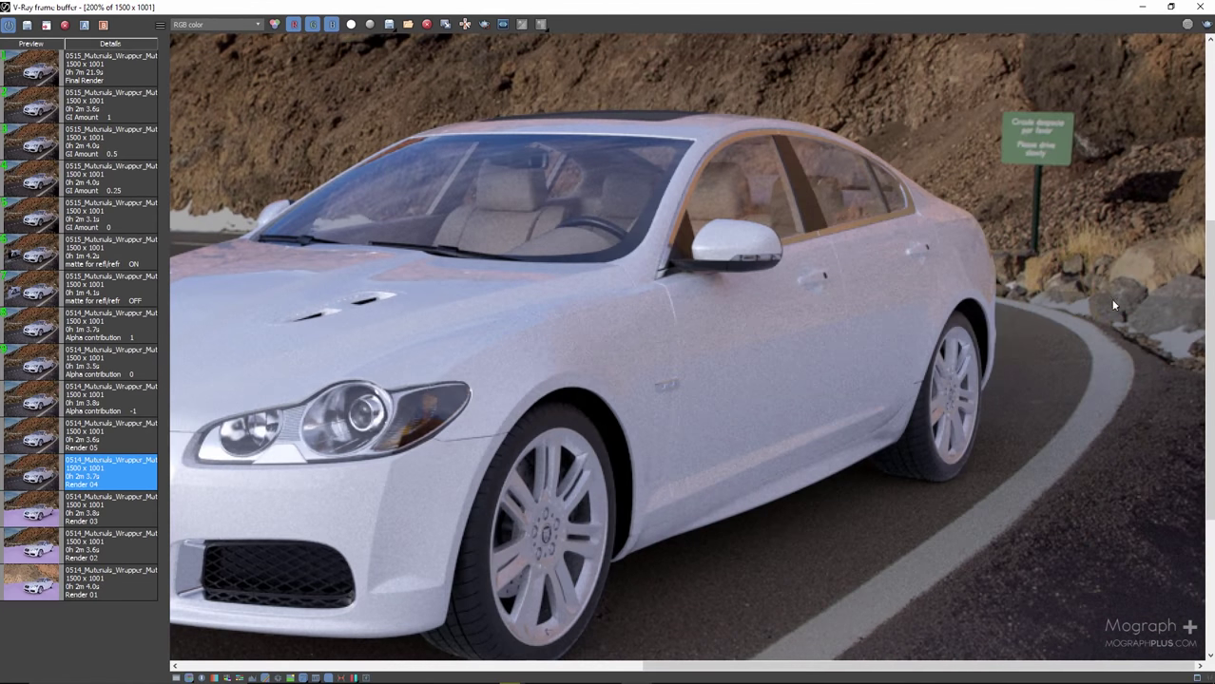
scroll(1024, 315, "down", 1)
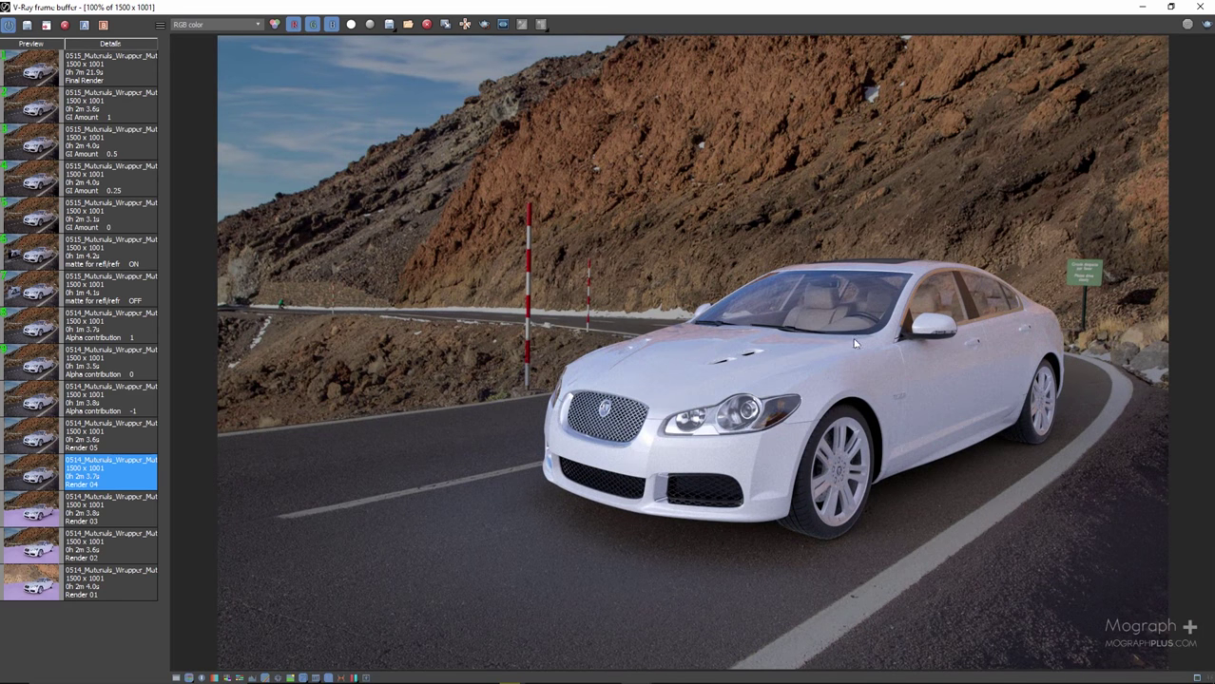
scroll(1058, 354, "up", 2)
middle_click_drag(1057, 354, 704, 382)
scroll(862, 382, "down", 2)
scroll(465, 392, "up", 2)
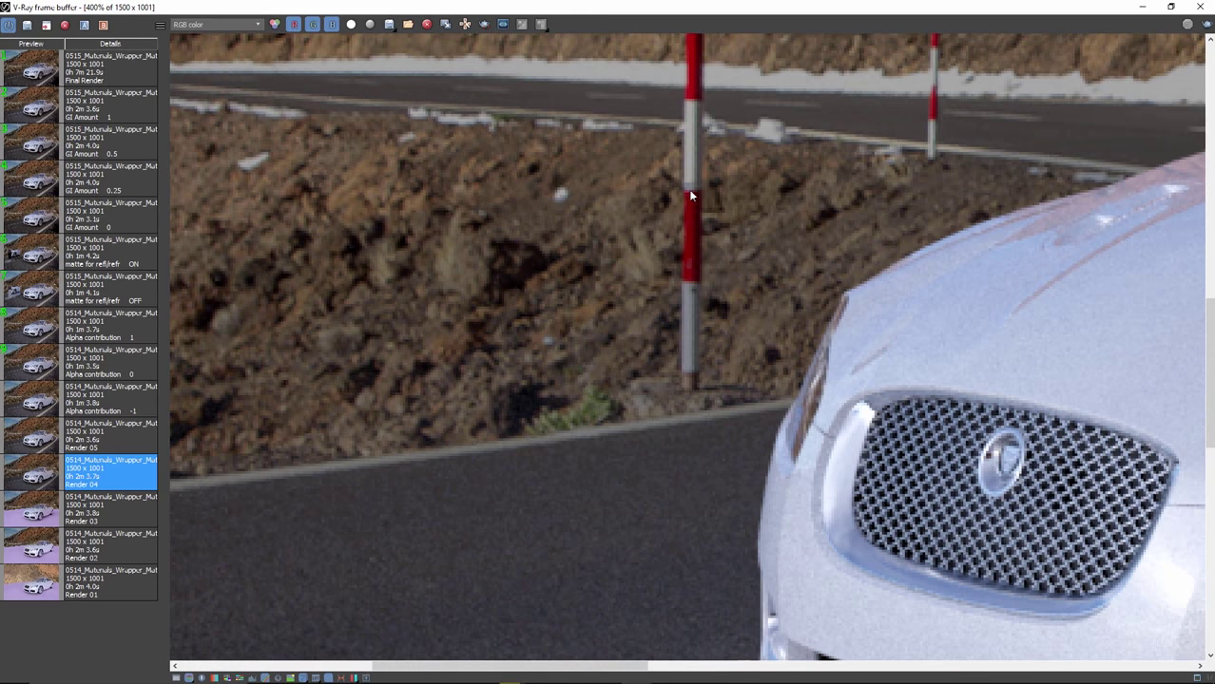
scroll(686, 304, "down", 2)
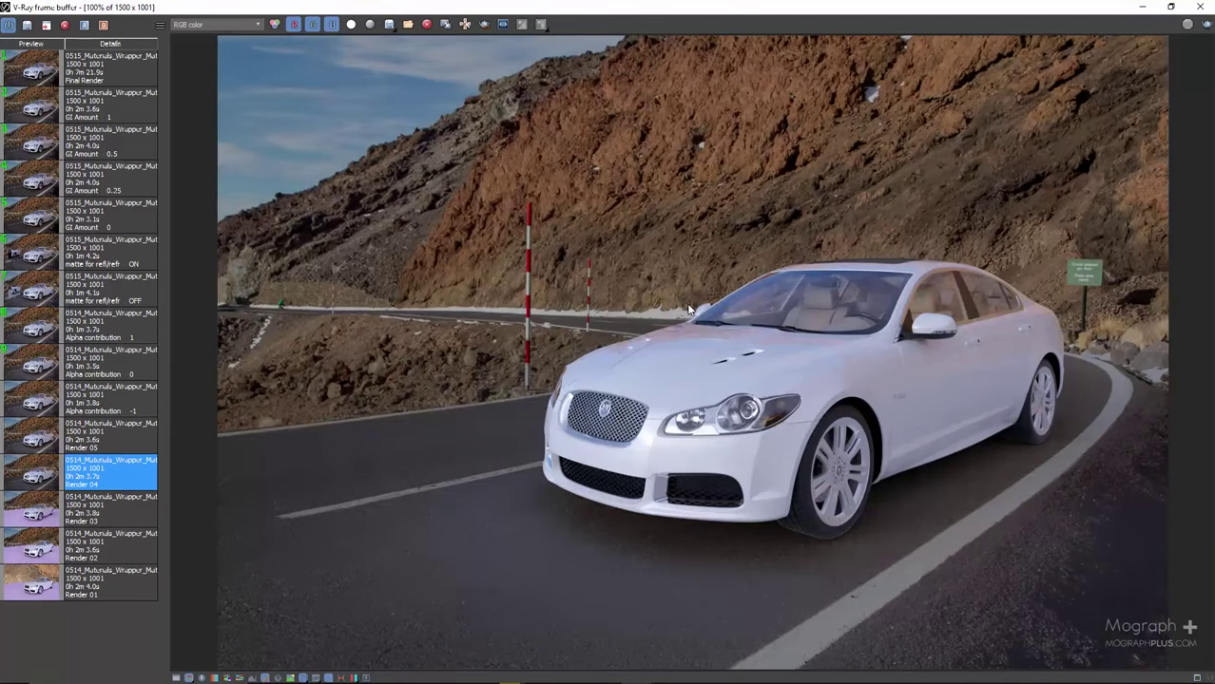
left_click(1199, 7)
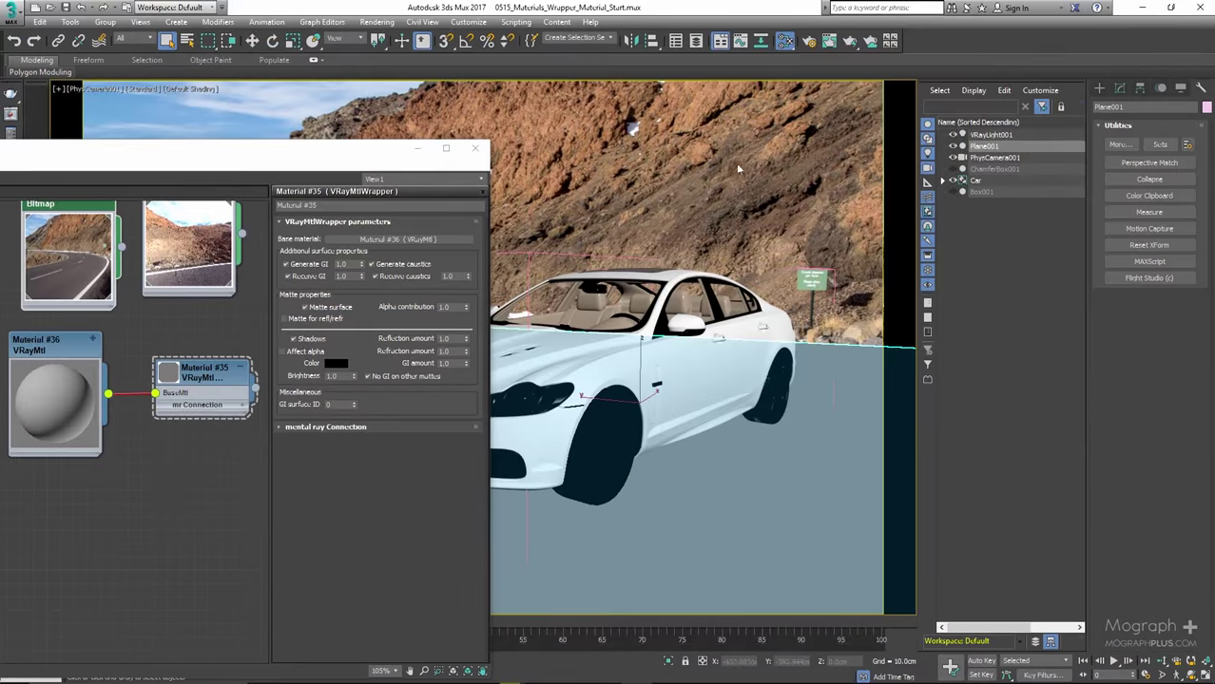
Enable the GI environment and Reflection/refraction environment overrides in the V-Ray render settings
left_click_drag(316, 154, 302, 129)
left_click(480, 6)
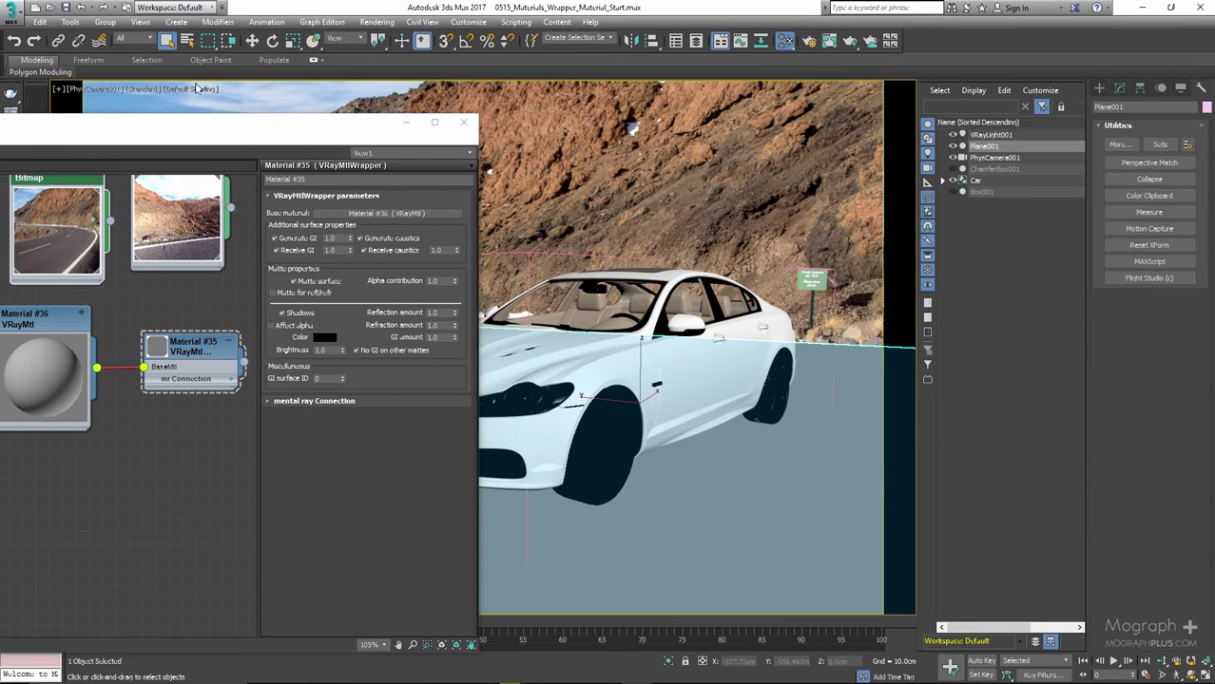
left_click_drag(59, 119, 47, 172)
left_click(11, 138)
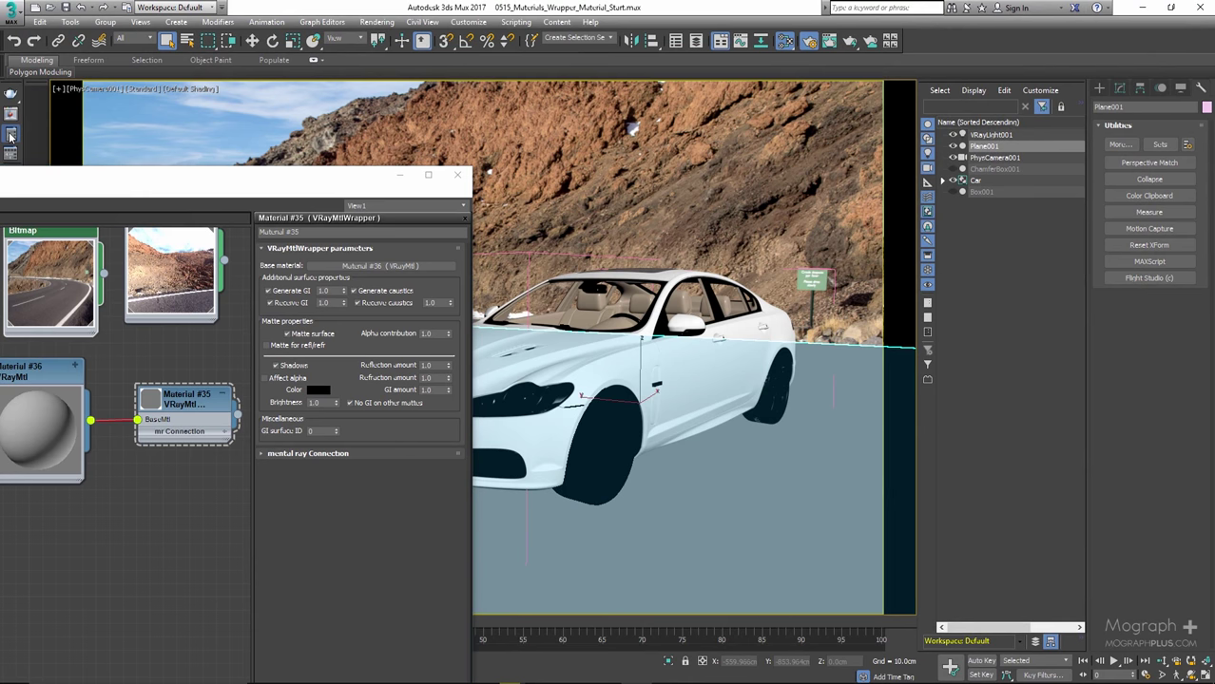
key("F10")
left_click_drag(363, 182, 319, 137)
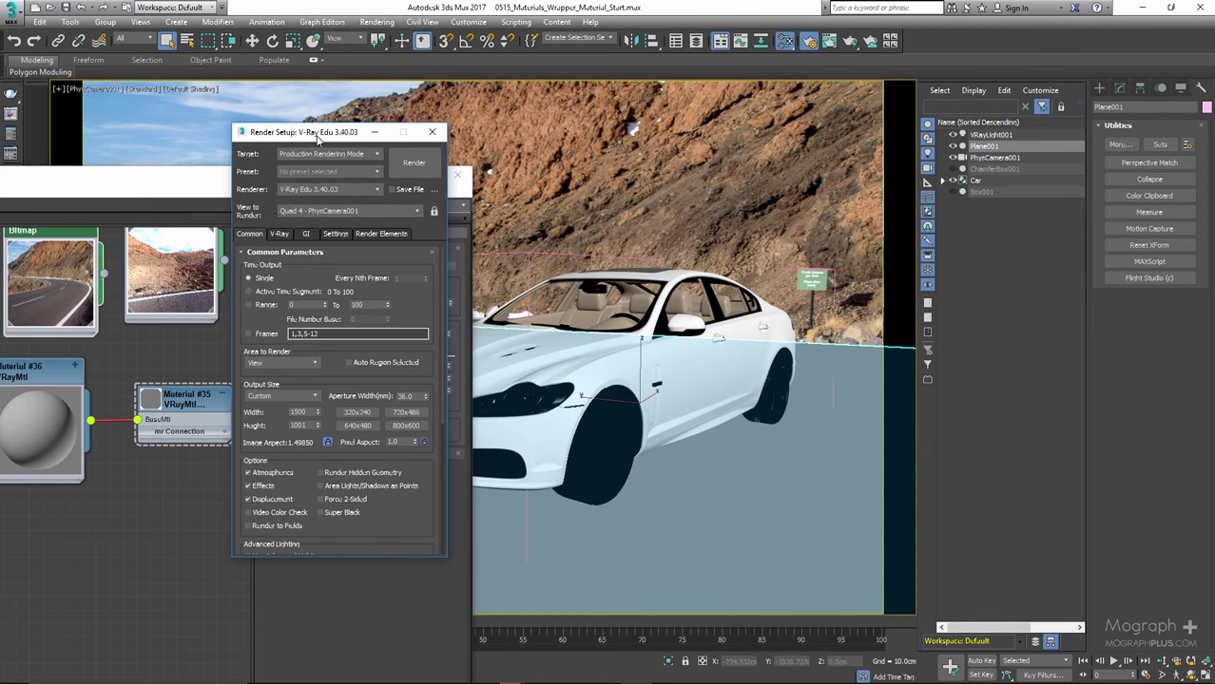
left_click(280, 233)
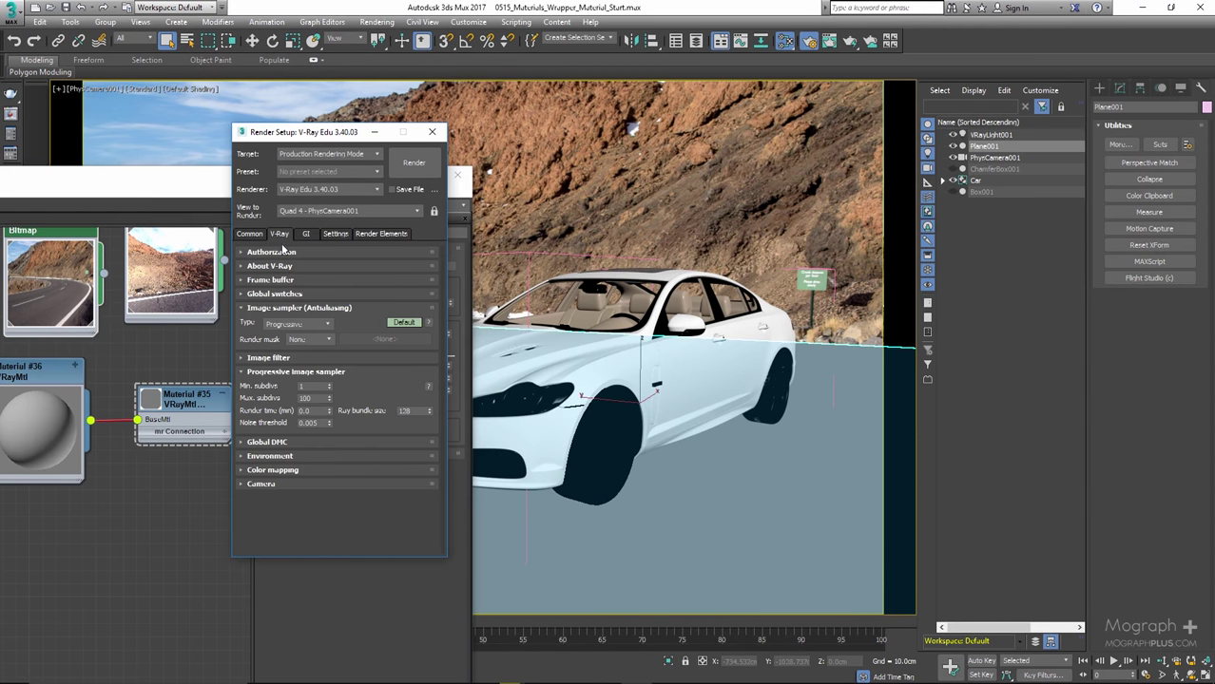
left_click(275, 456)
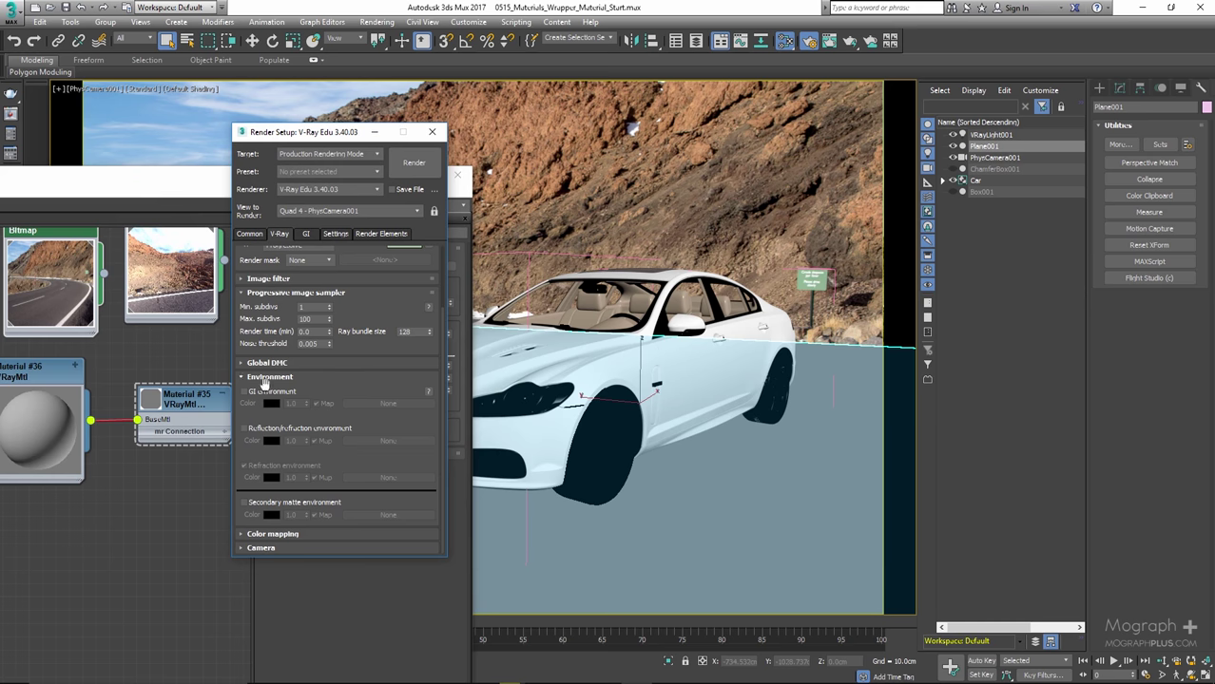
left_click(249, 392)
left_click(249, 429)
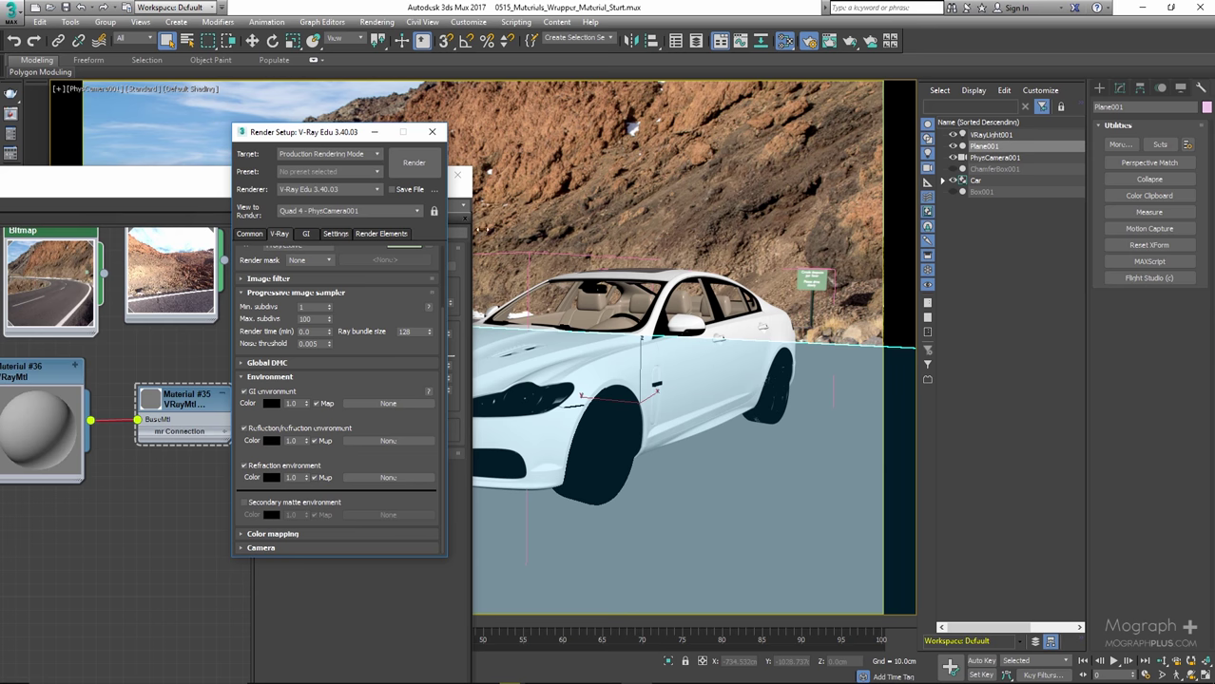
Check which Environment Map is assigned in the Environment and Effects window and close it
left_click(576, 7)
key("8")
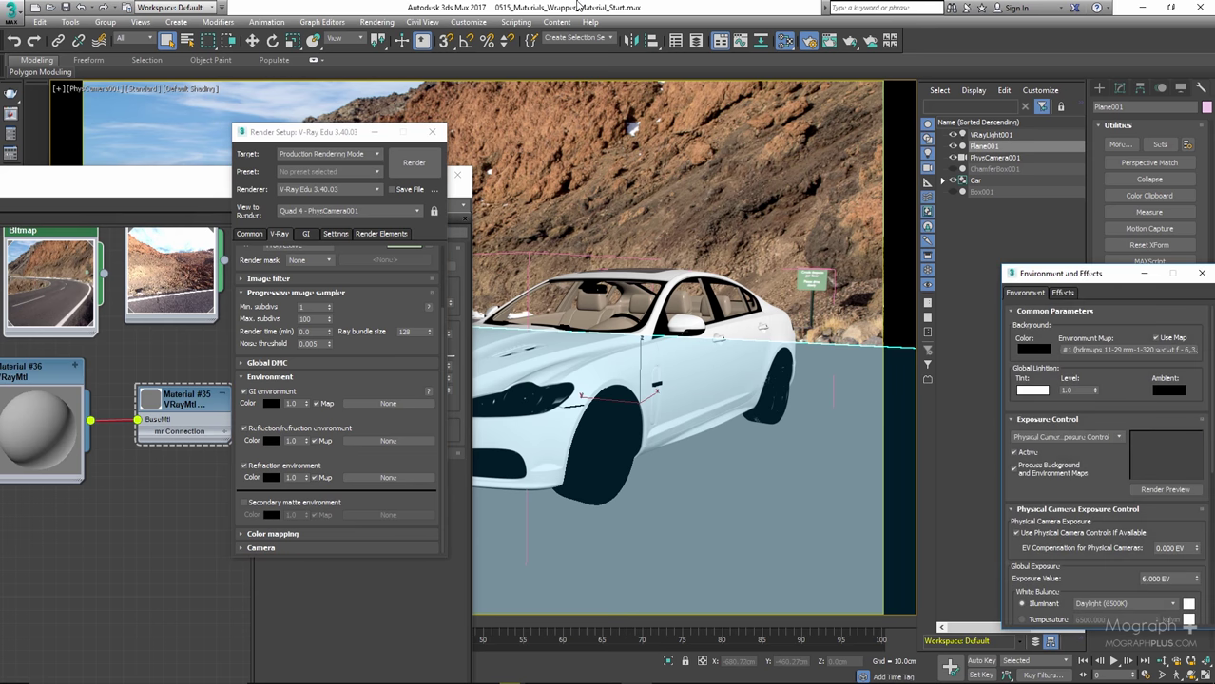
left_click_drag(1064, 281, 646, 185)
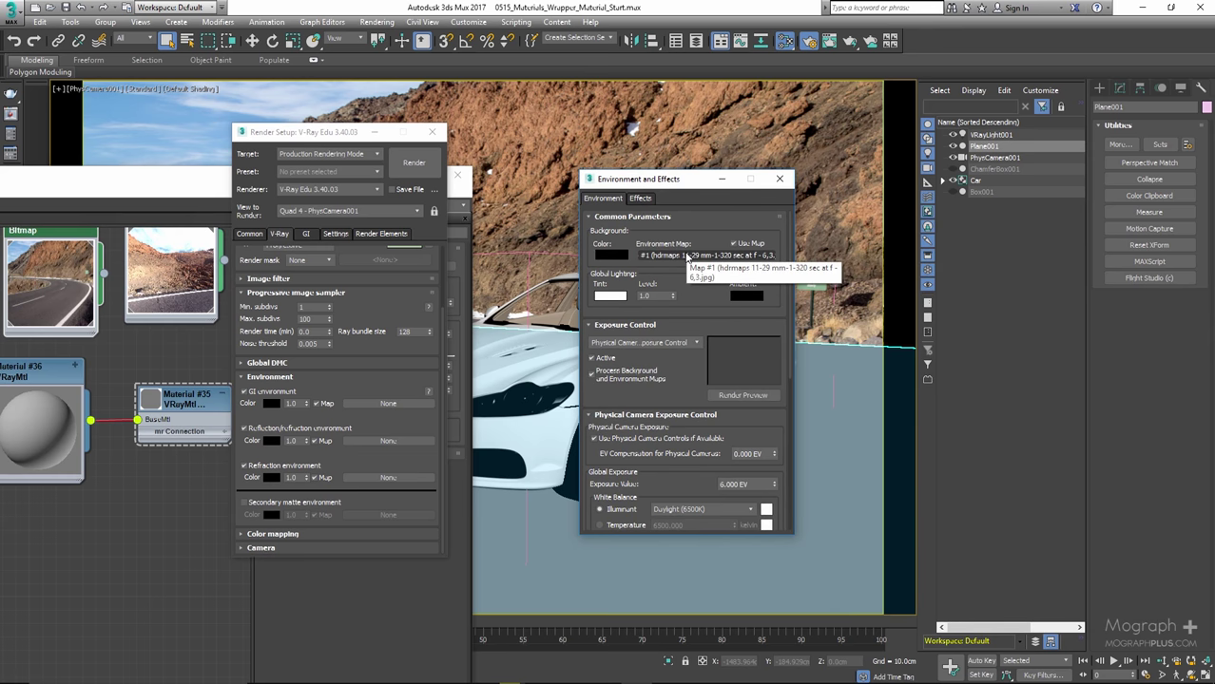
left_click(778, 180)
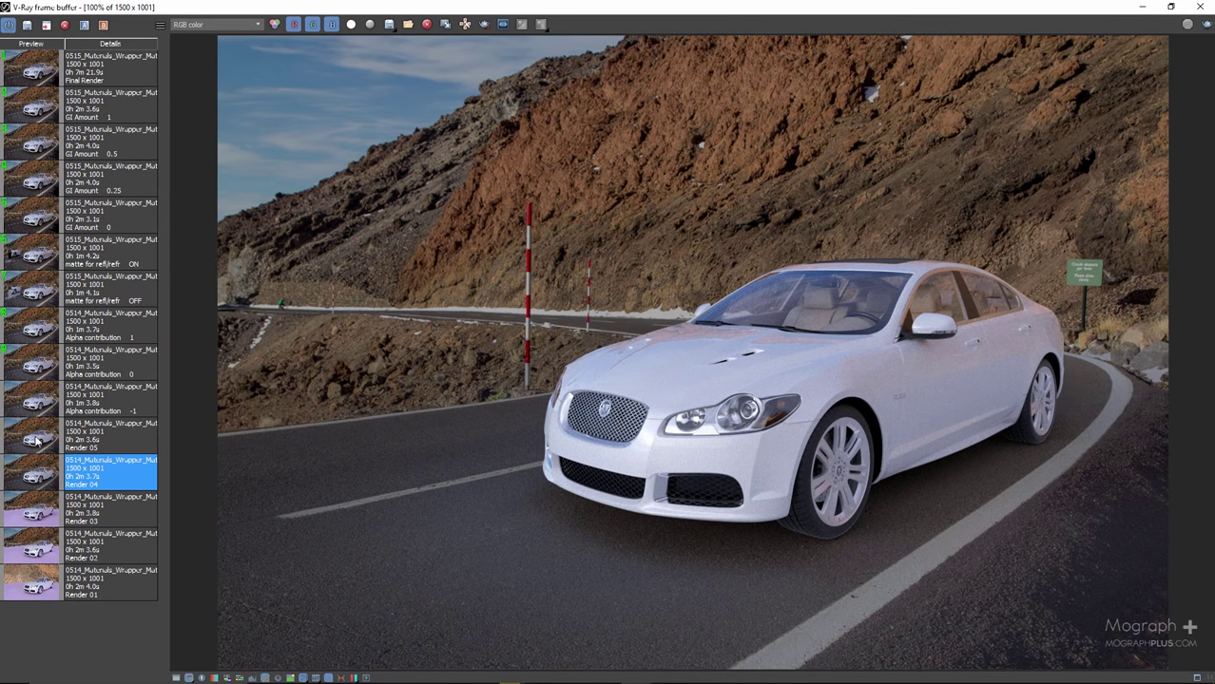
Compare Render 05 with Render 04 in the V-Ray frame buffer history
left_click(23, 439)
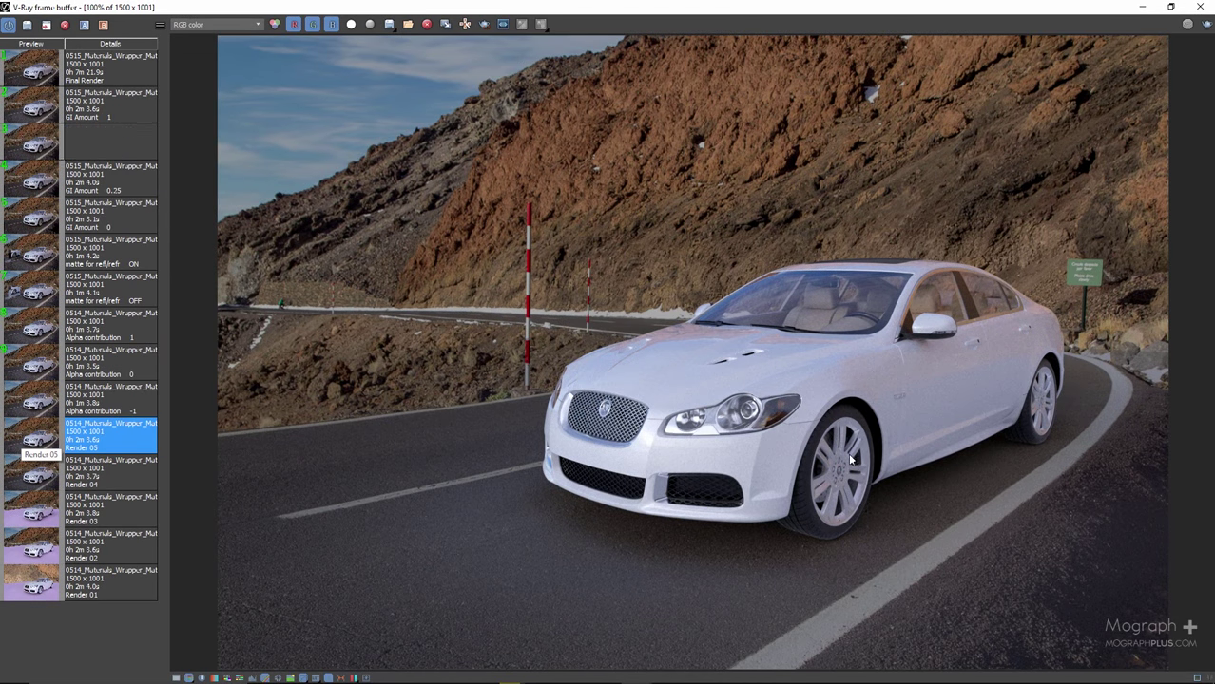
scroll(1007, 390, "up", 3)
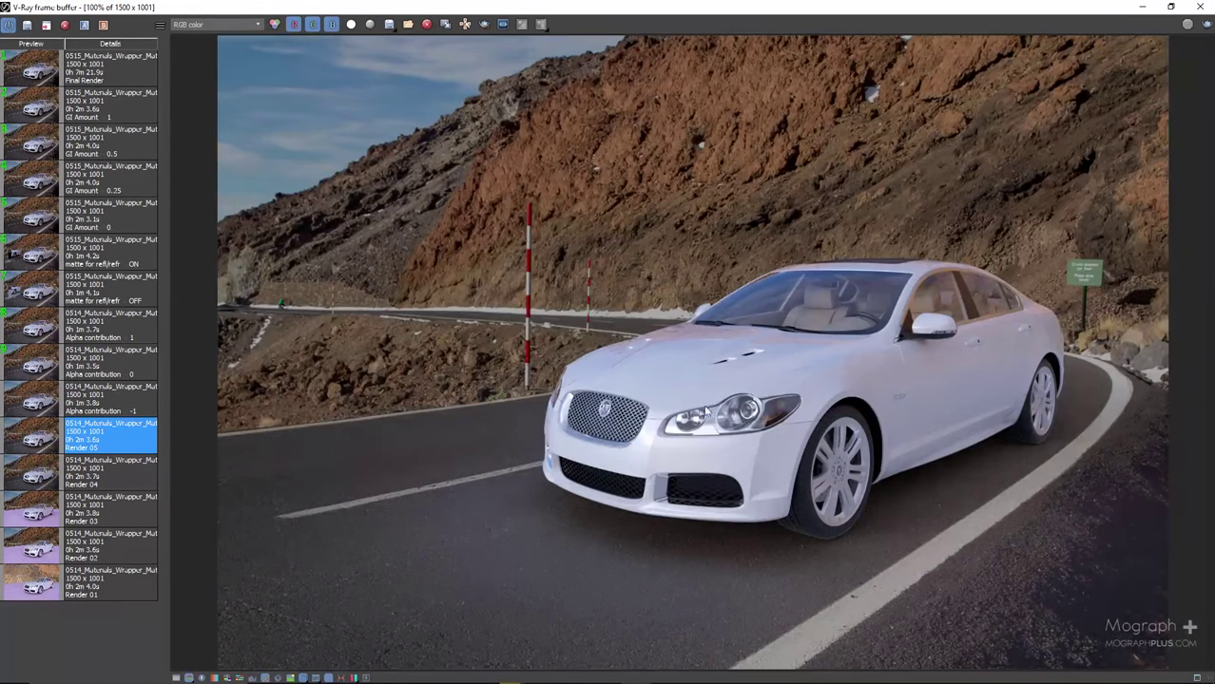
left_click(39, 474)
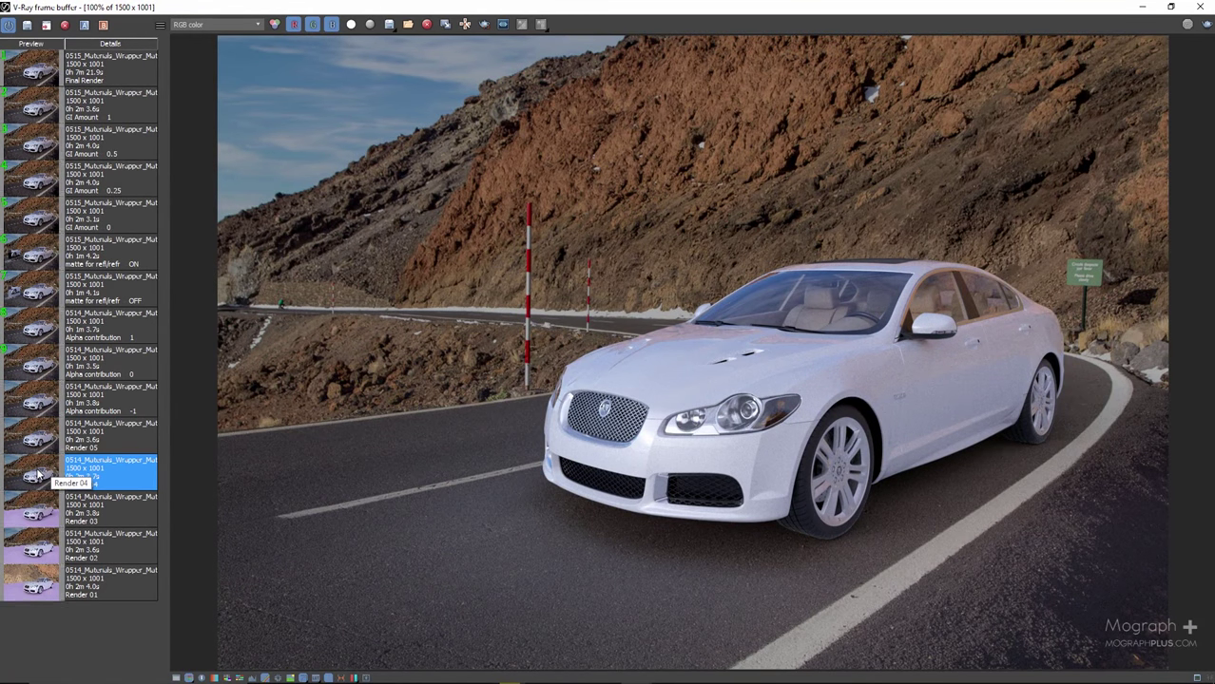
left_click(25, 443)
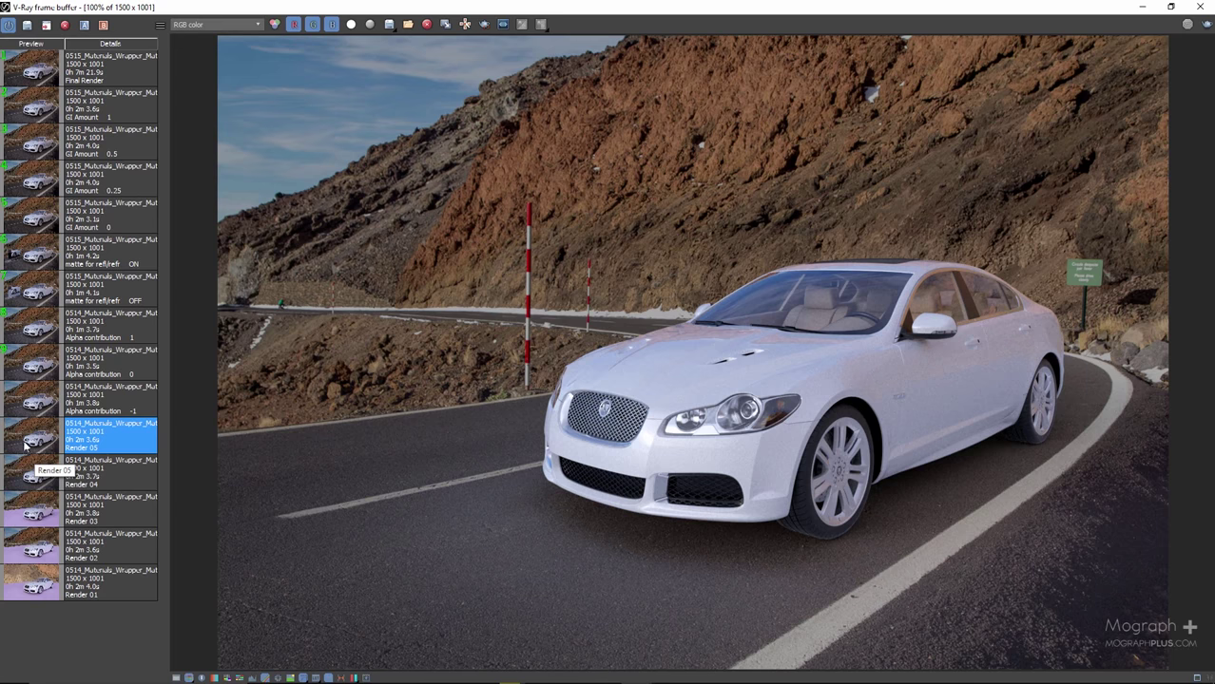
Switch repeatedly between Render 04 and Render 05 to check the differences on the car, and close the frame buffer
left_click(26, 470)
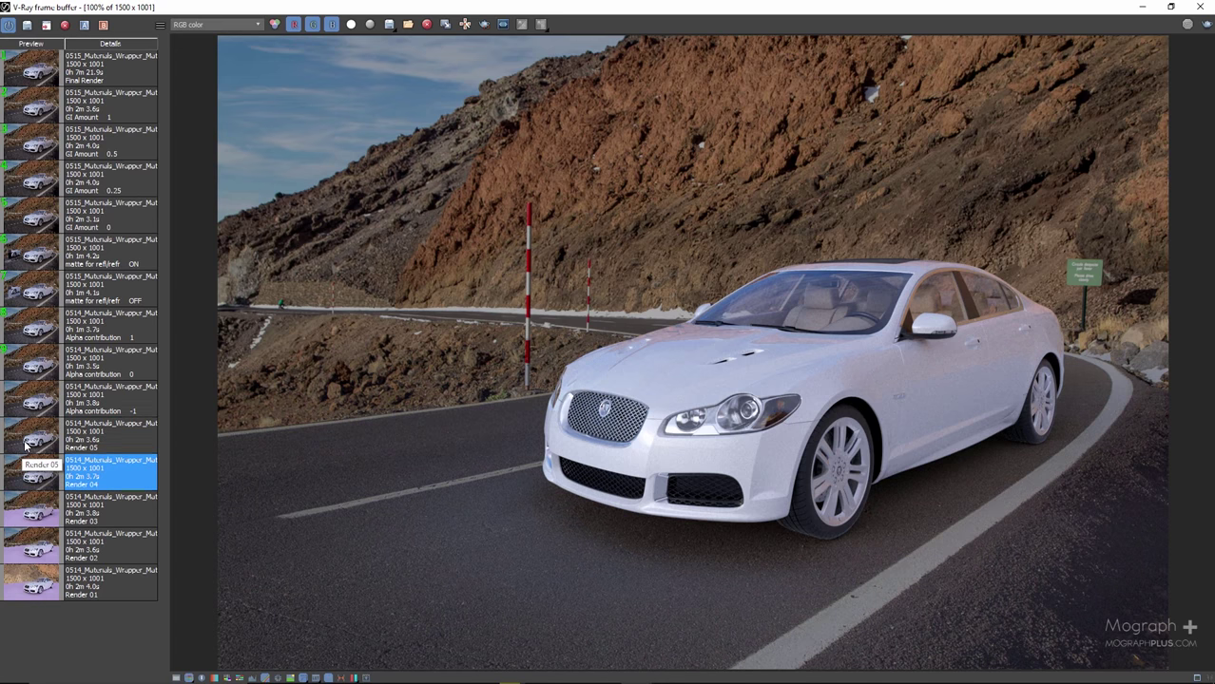
left_click(26, 443)
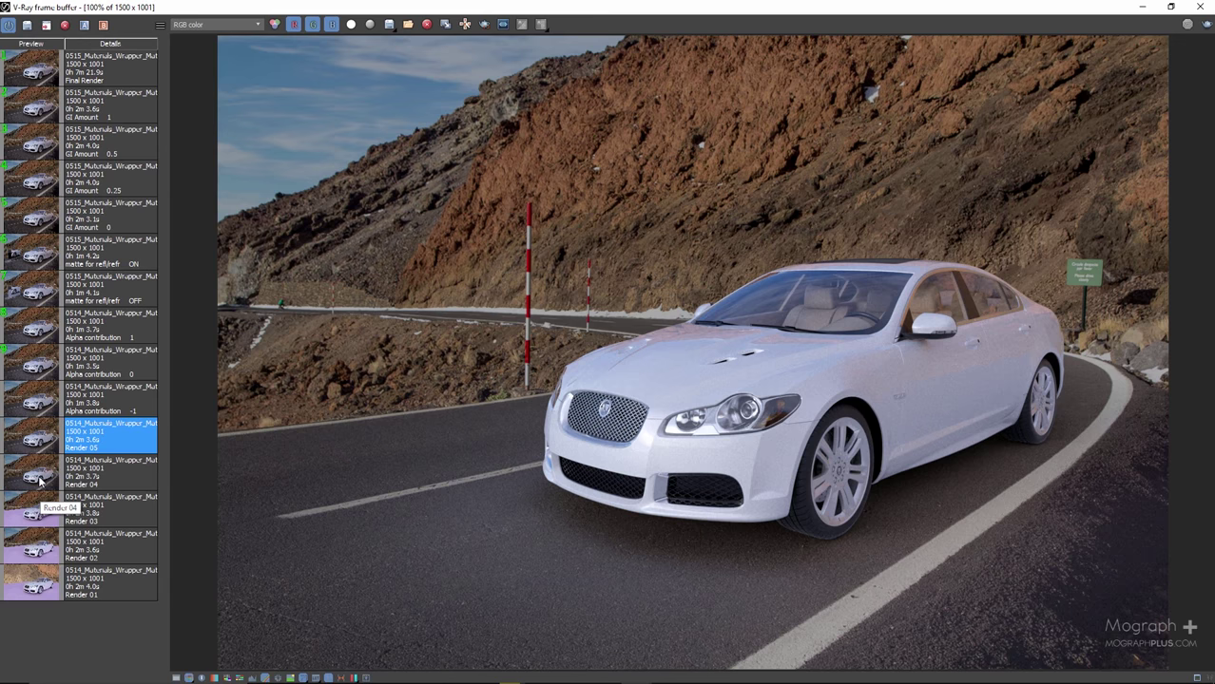
left_click(40, 482)
left_click(38, 458)
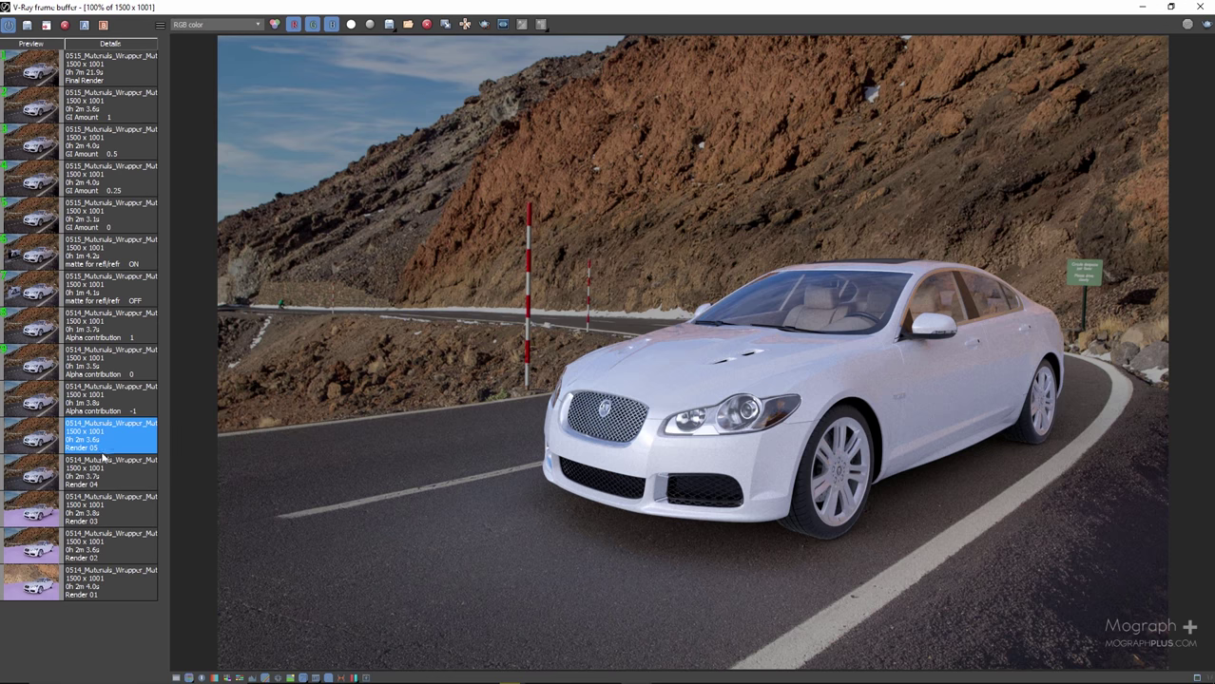
left_click(16, 469)
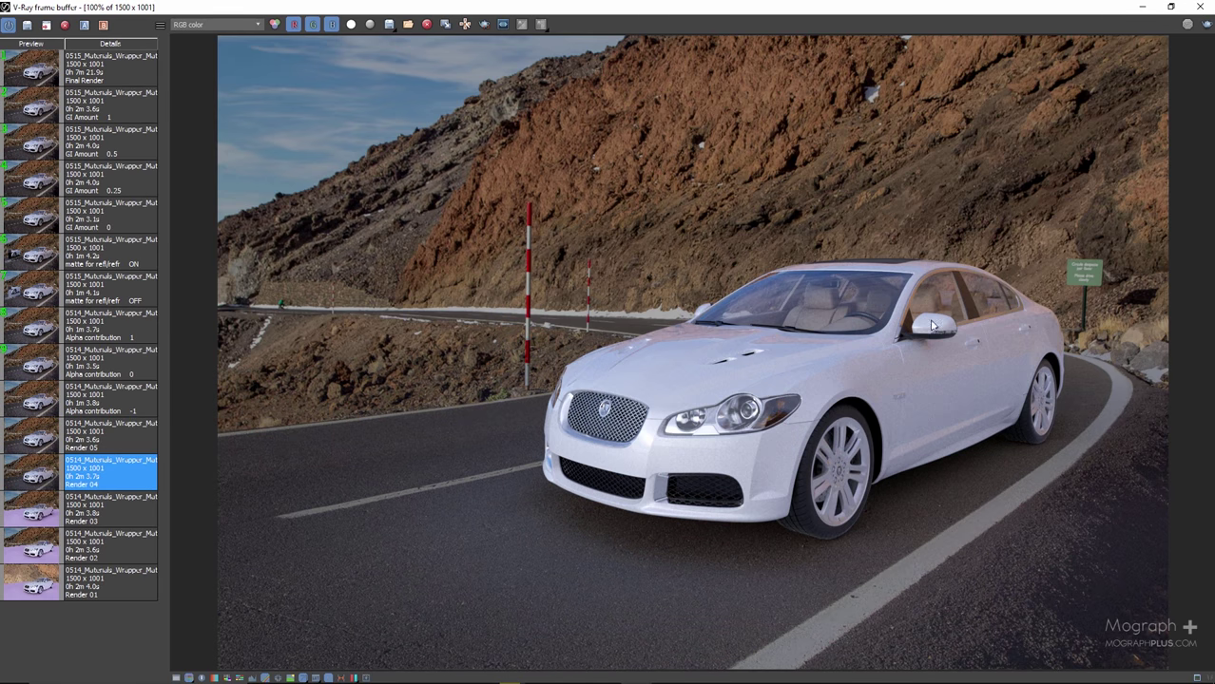
left_click(1203, 7)
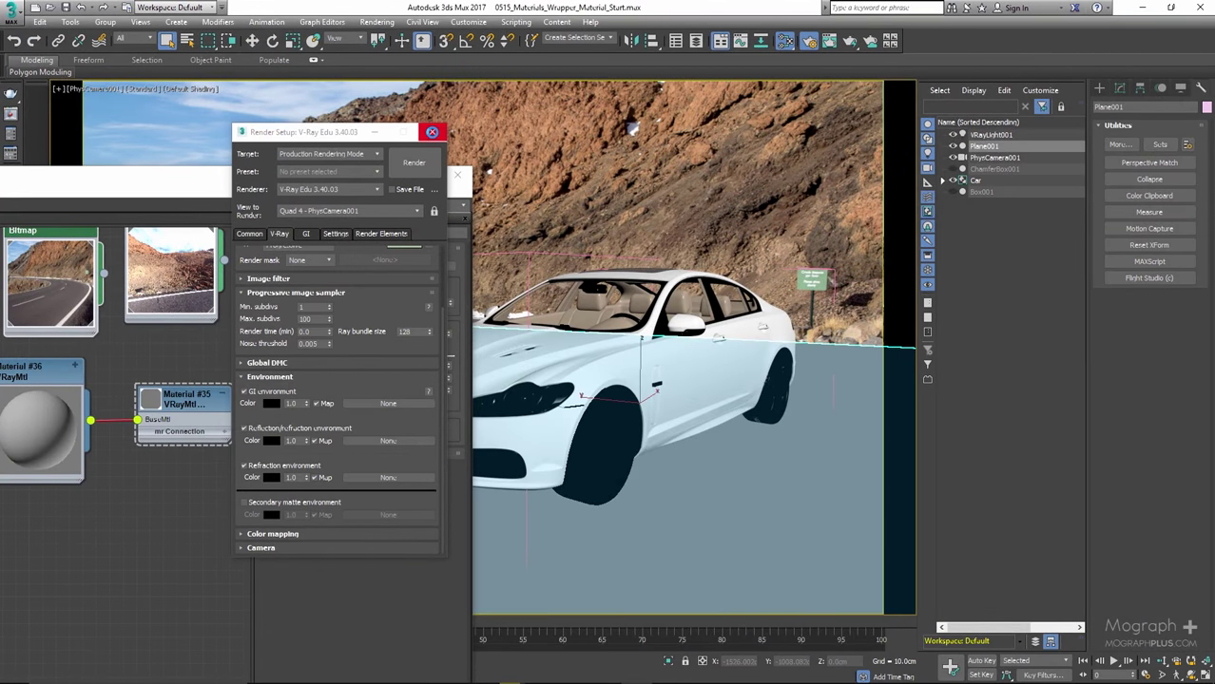
Close the render settings and set the VRayMtlWrapper's Alpha contribution to -1.0, with Matte surface enabled
left_click(432, 132)
left_click_drag(274, 189, 315, 140)
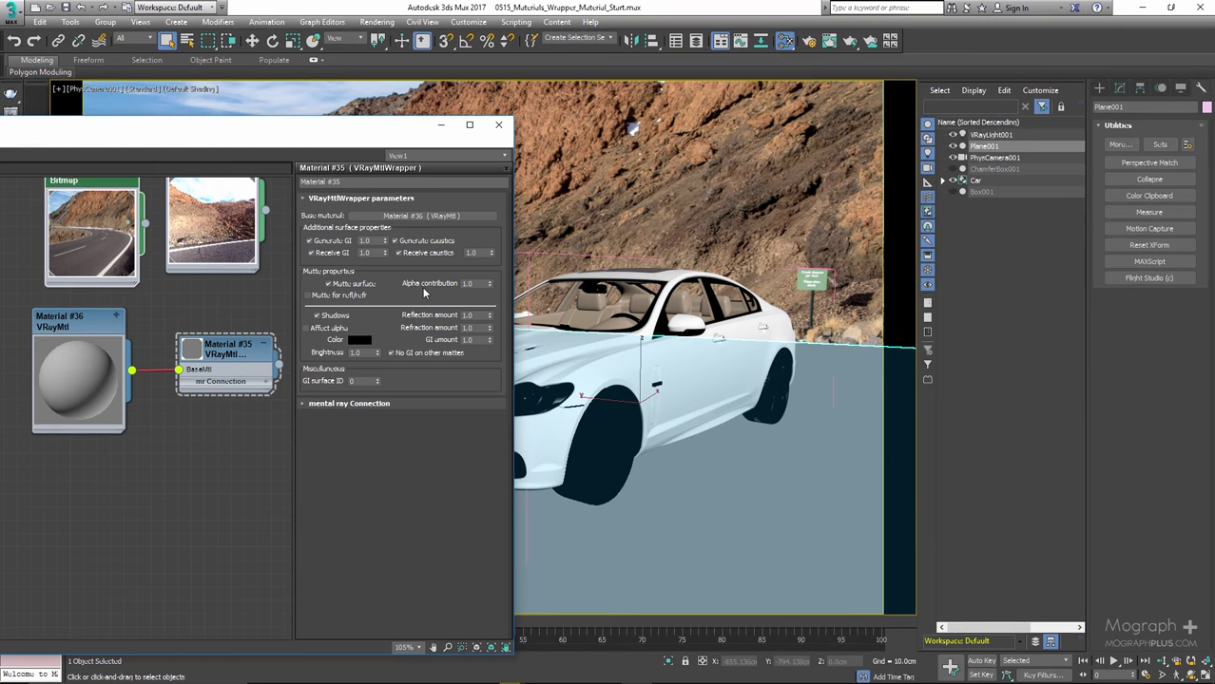
left_click(476, 283)
left_click_drag(369, 133, 363, 151)
left_click(324, 302)
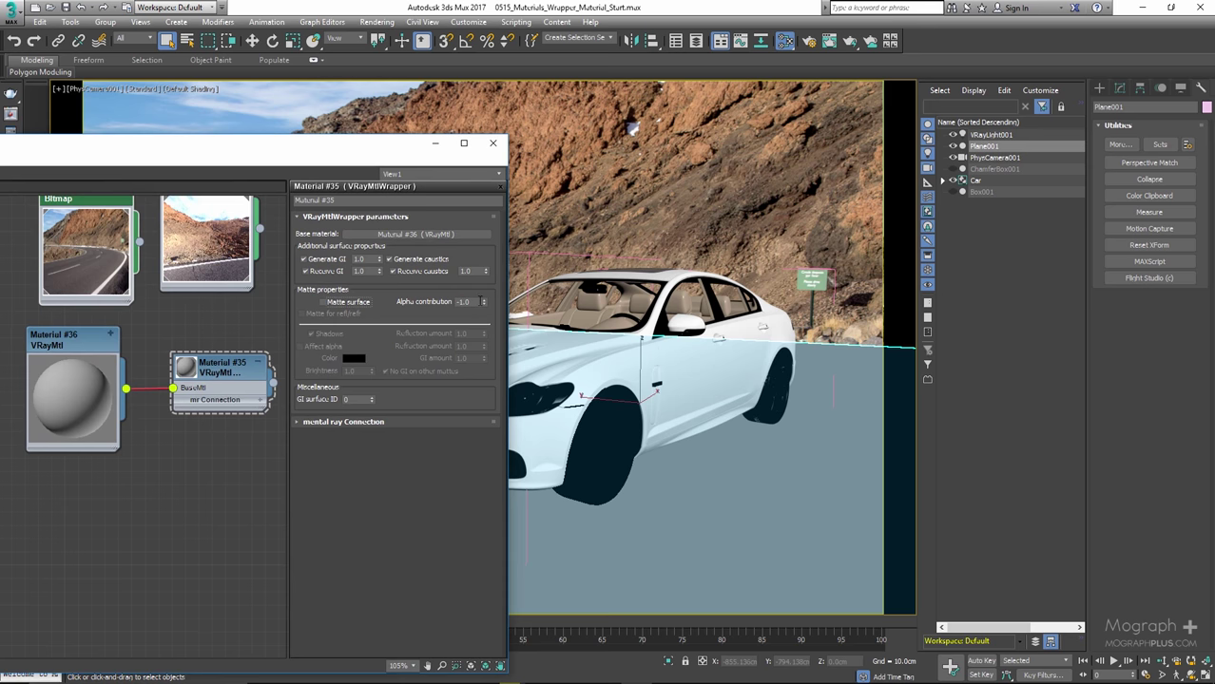
left_click(419, 314)
left_click(466, 302)
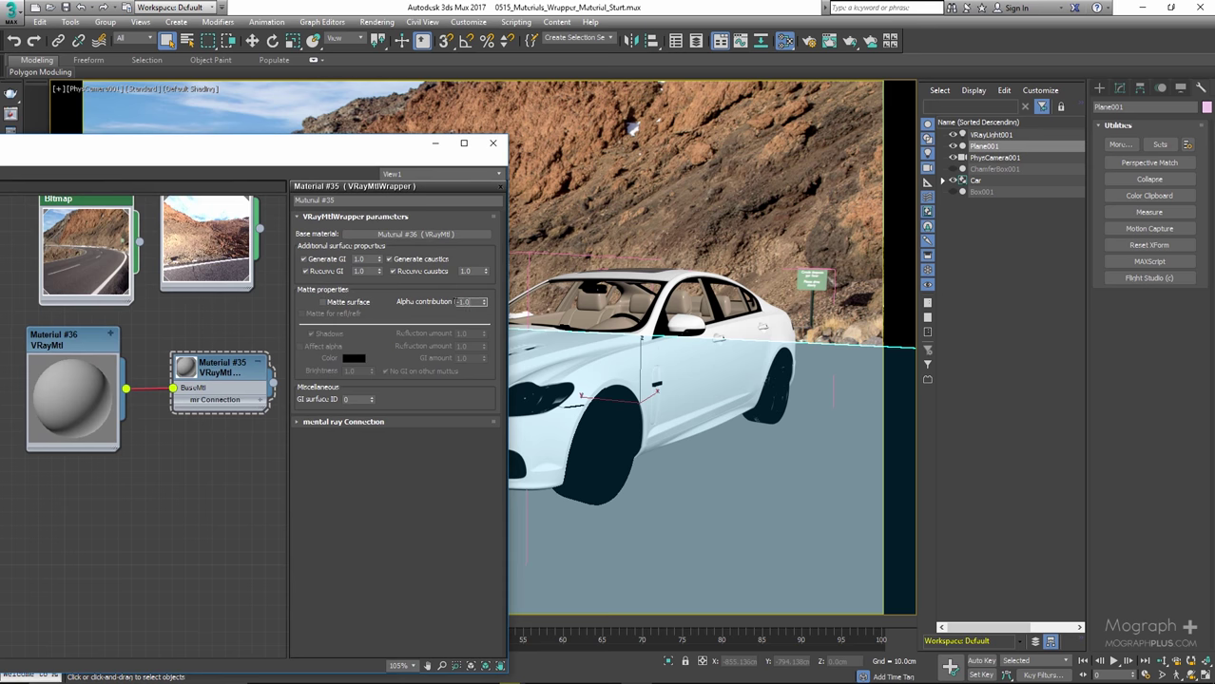
left_click(362, 305)
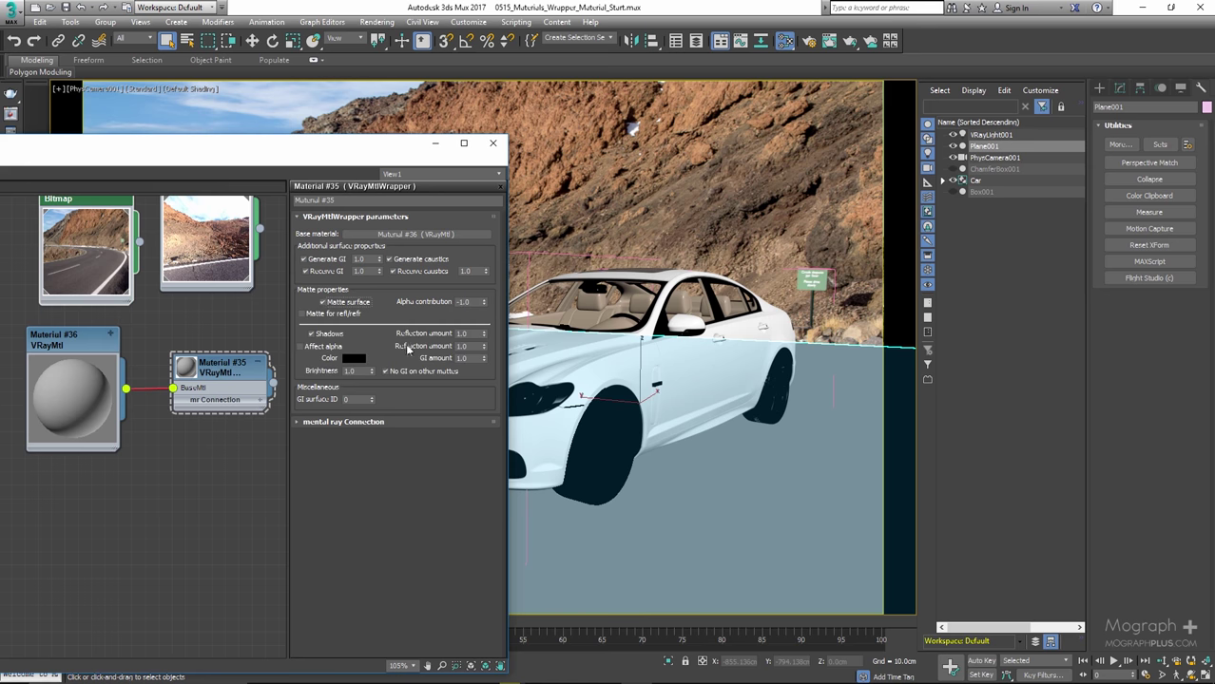
Compare the Alpha contribution -1, 0 and 1 renders in the RGB color and Alpha channels, and close the frame buffer
left_click(11, 117)
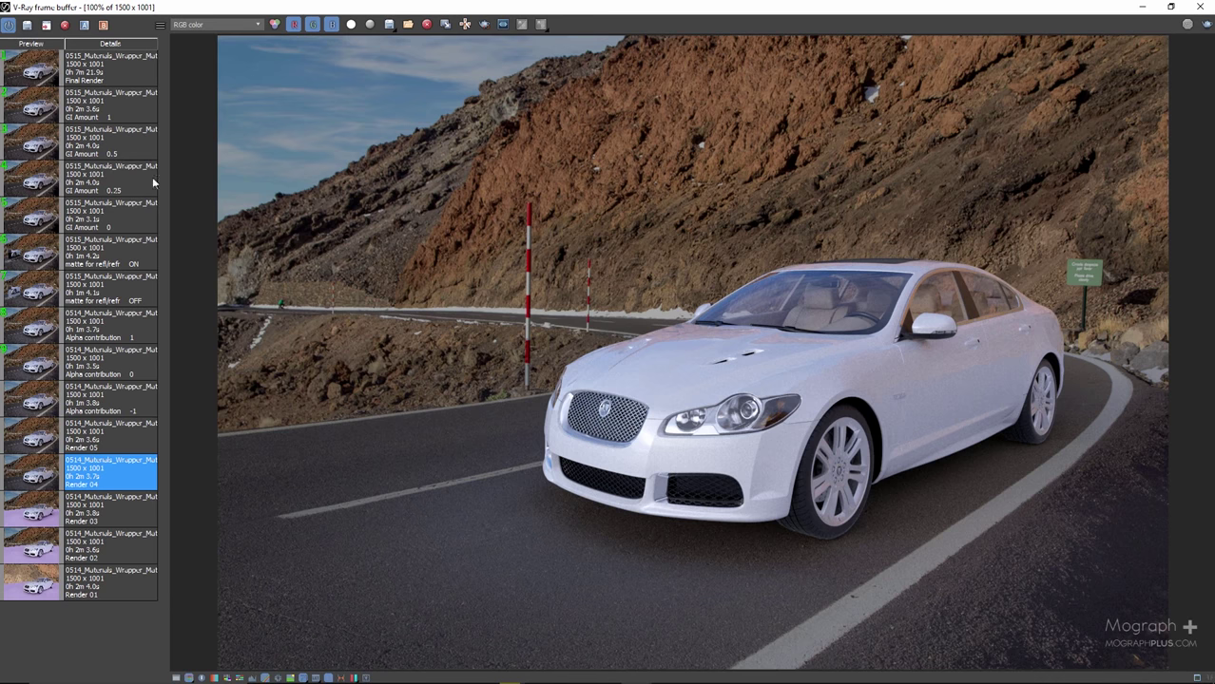
left_click(34, 403)
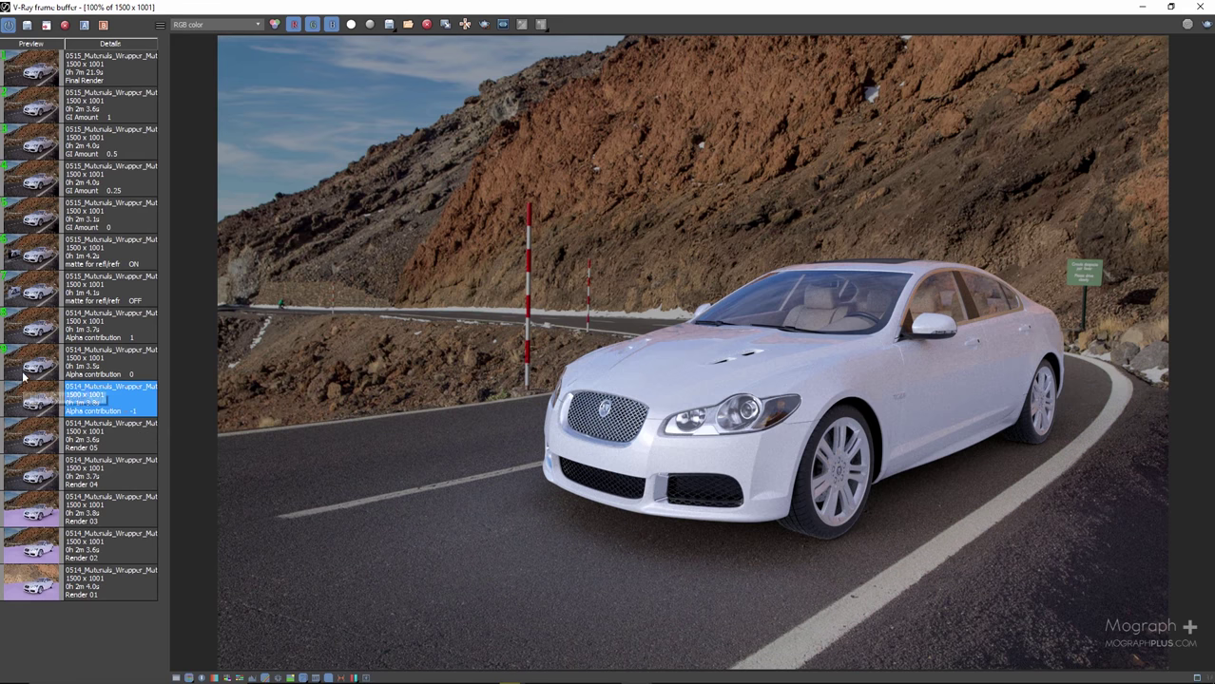
left_click(25, 368)
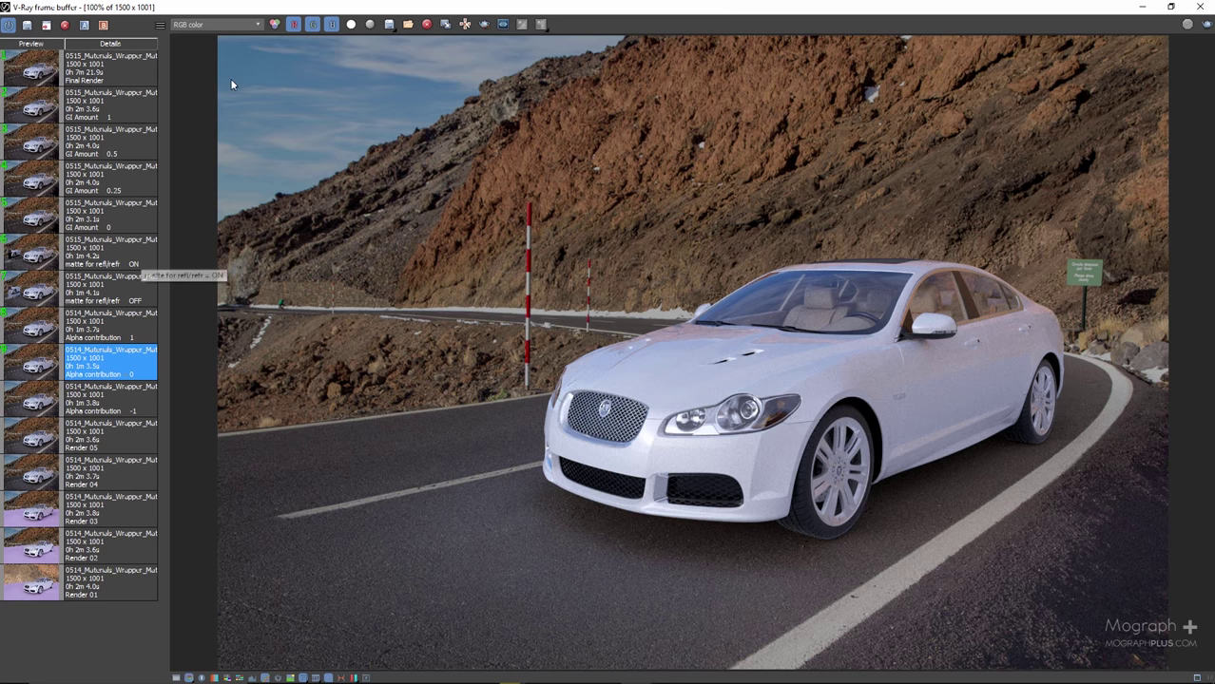
left_click(218, 24)
left_click(206, 42)
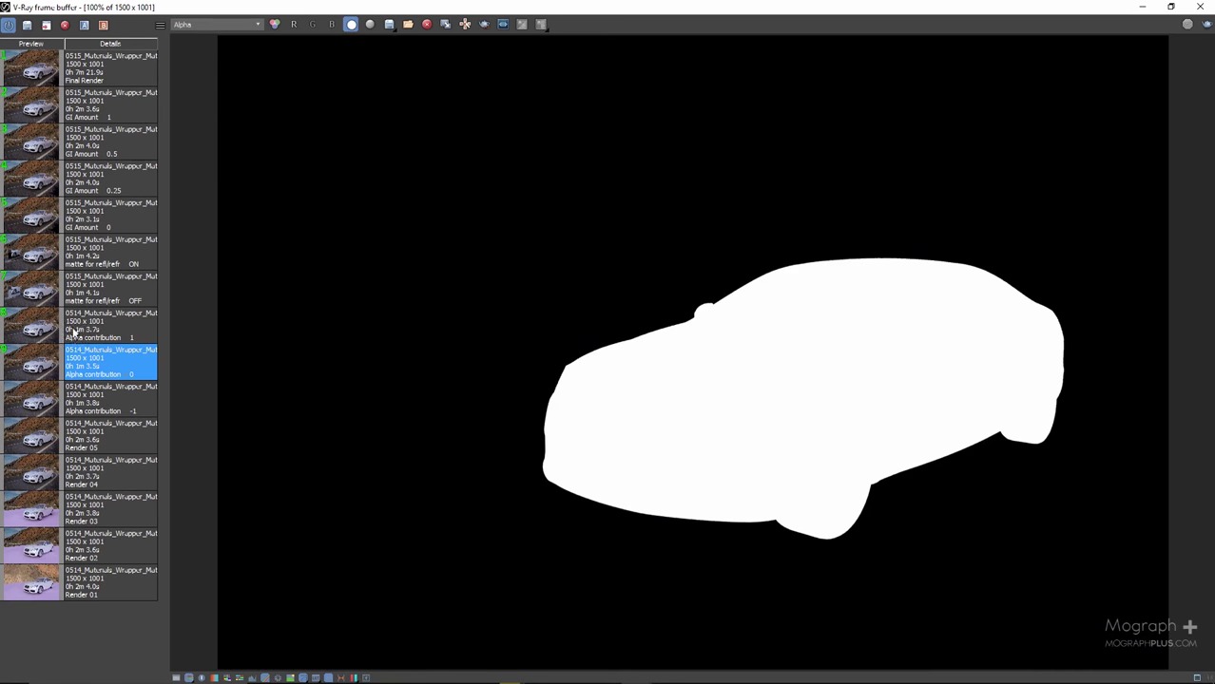
left_click(34, 403)
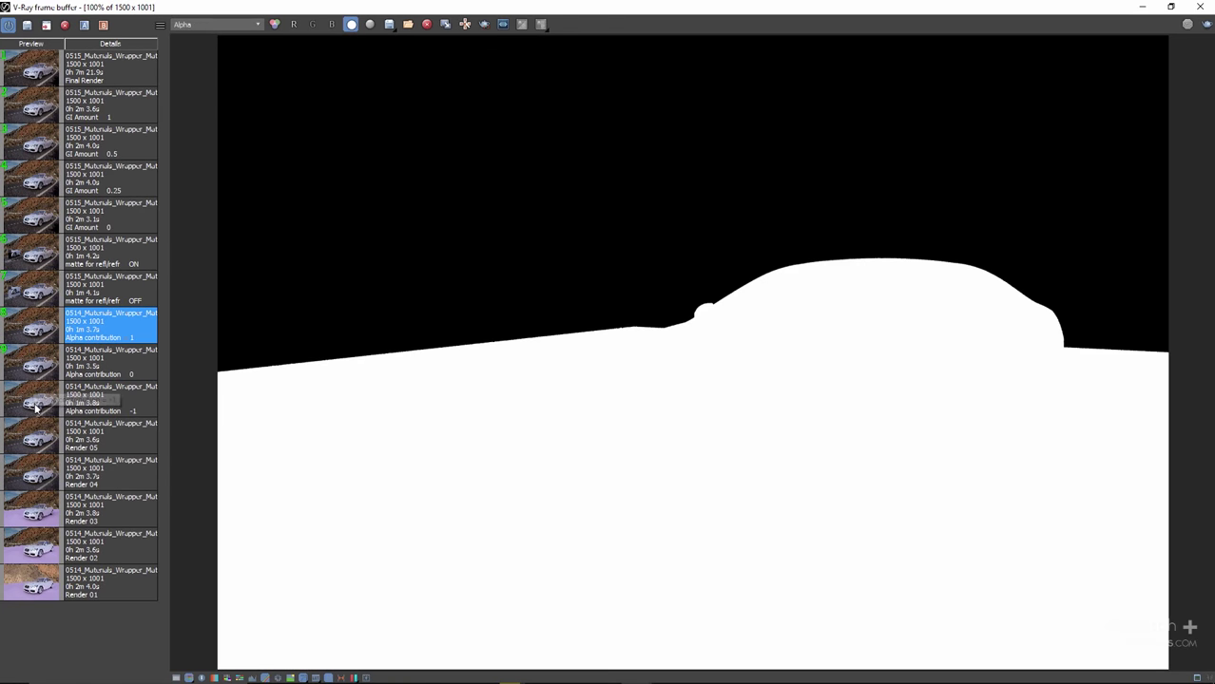
left_click(36, 369)
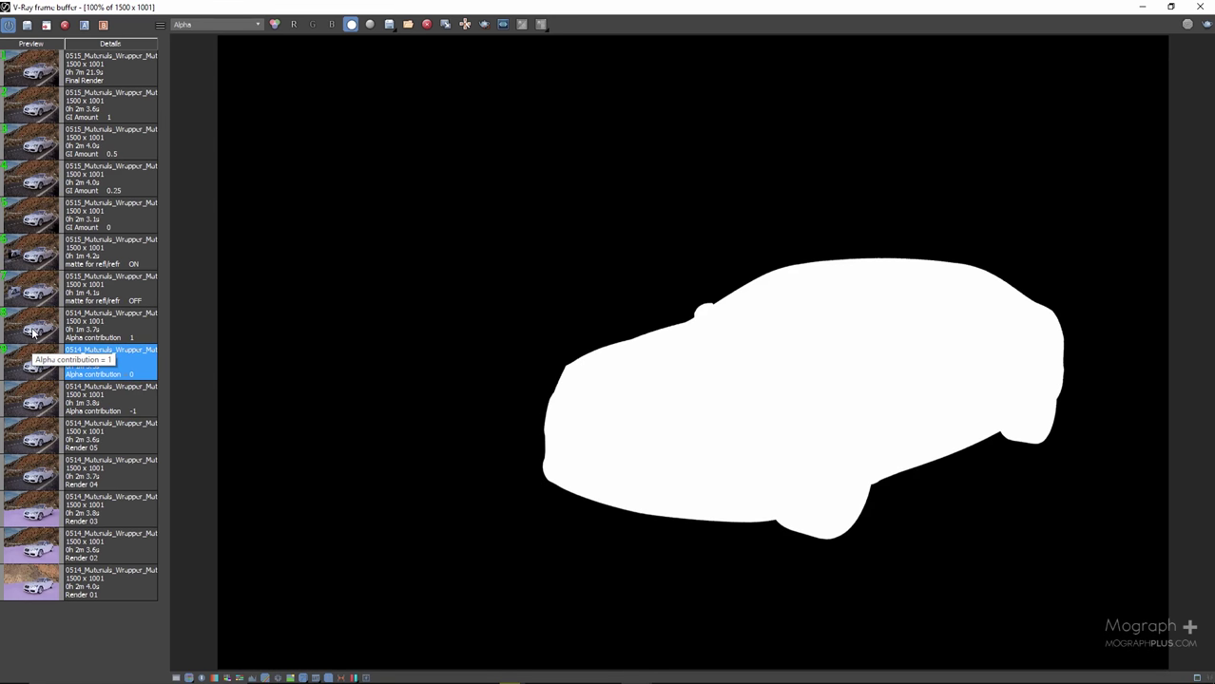
left_click(36, 330)
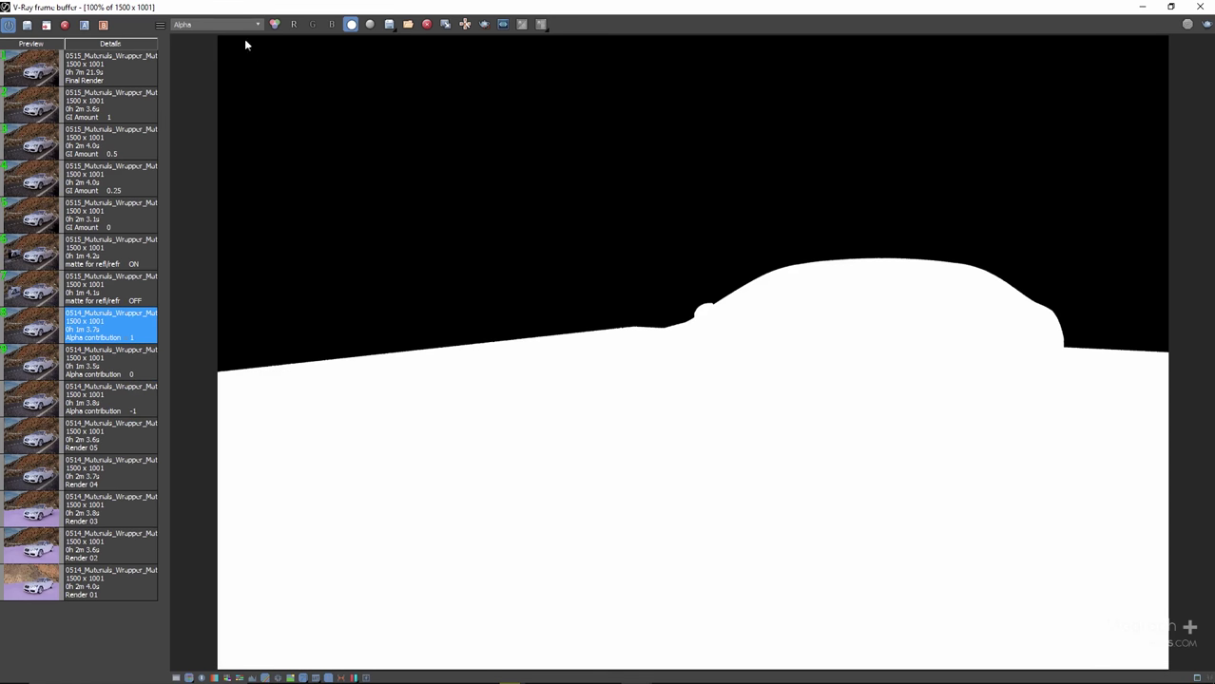
left_click(238, 24)
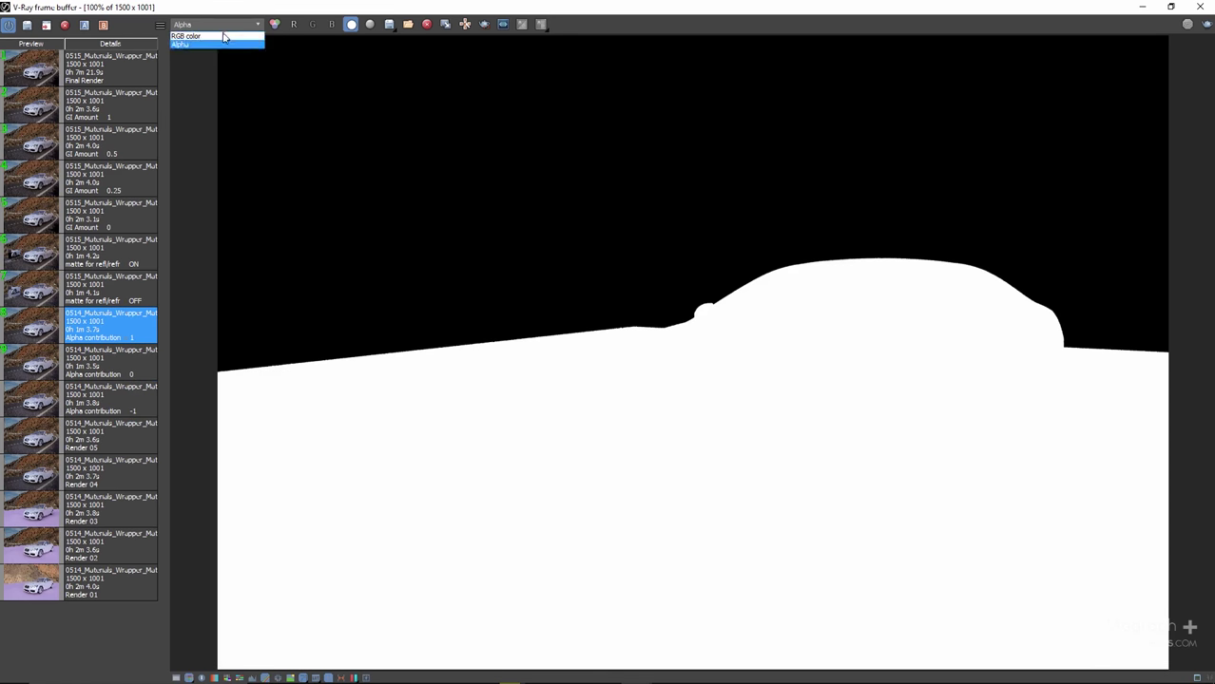
left_click(204, 31)
left_click(1199, 7)
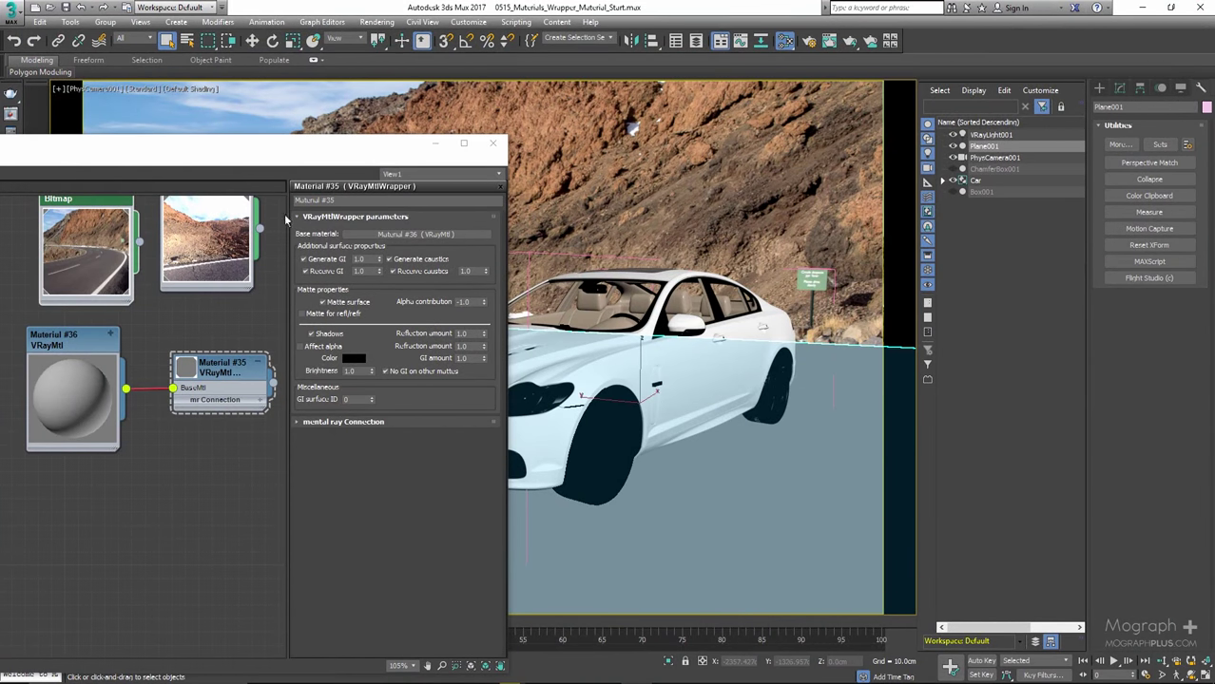
Move the material editor out of the view, then unhide and select Box001 beside the car
left_click_drag(315, 154, 425, 140)
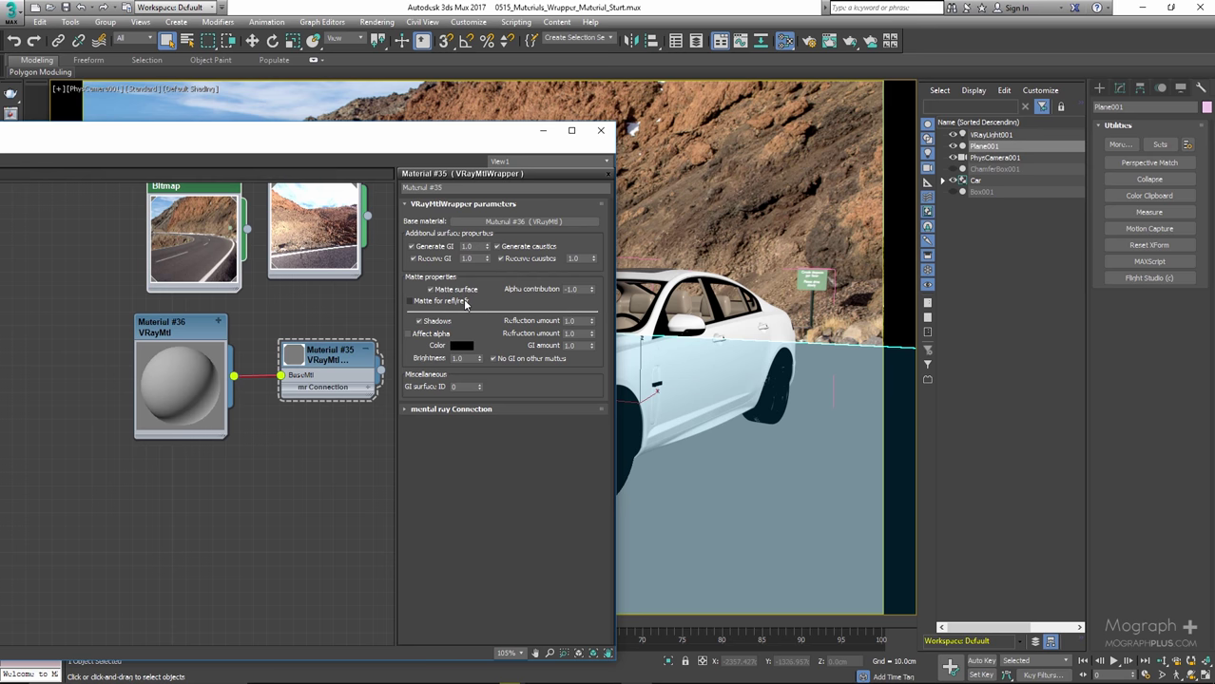
left_click_drag(465, 135, 437, 133)
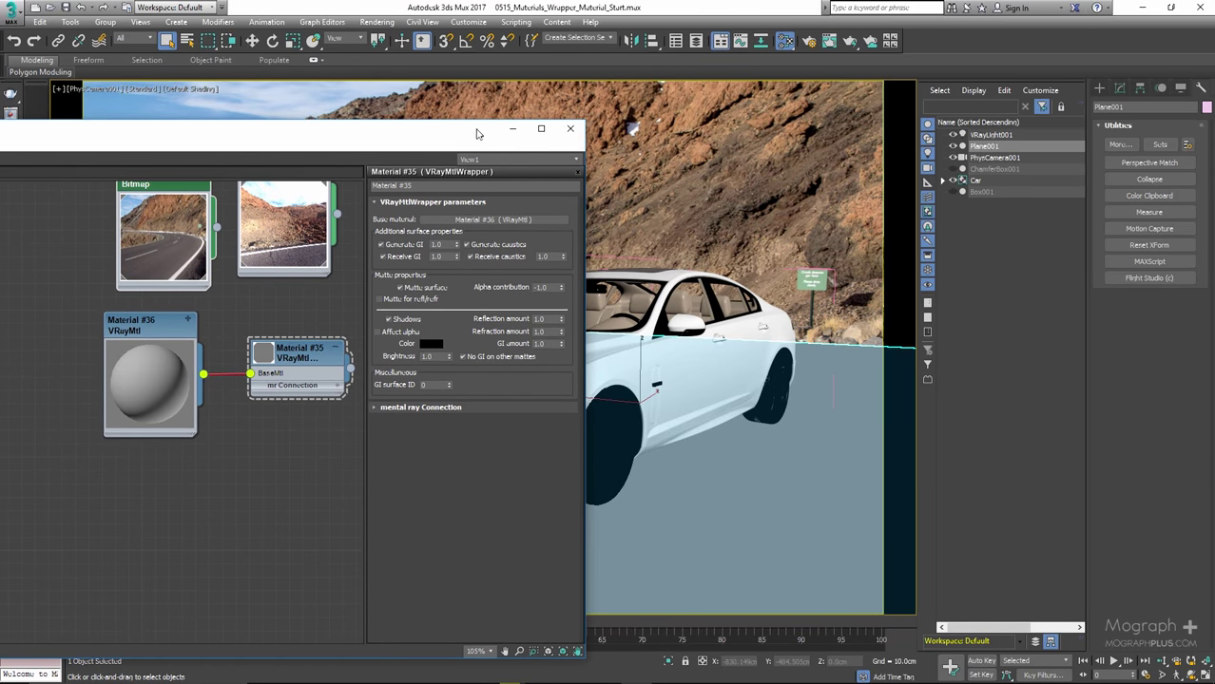
left_click_drag(477, 134, 271, 509)
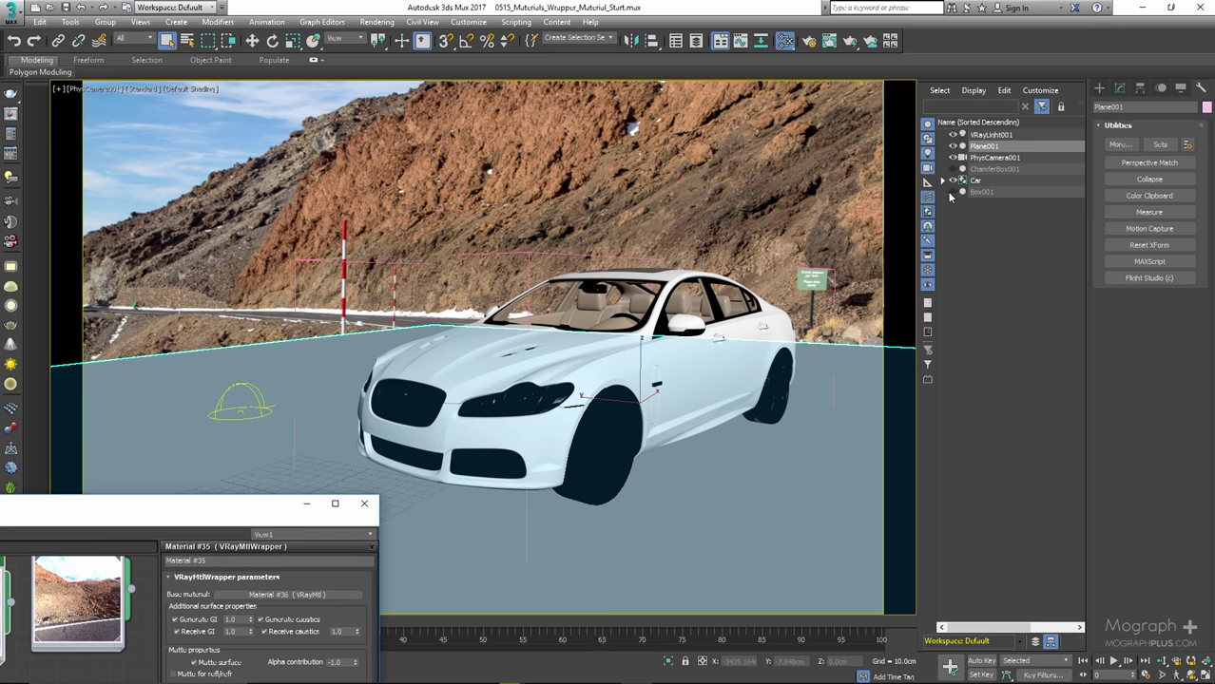
left_click(951, 193)
left_click(980, 192)
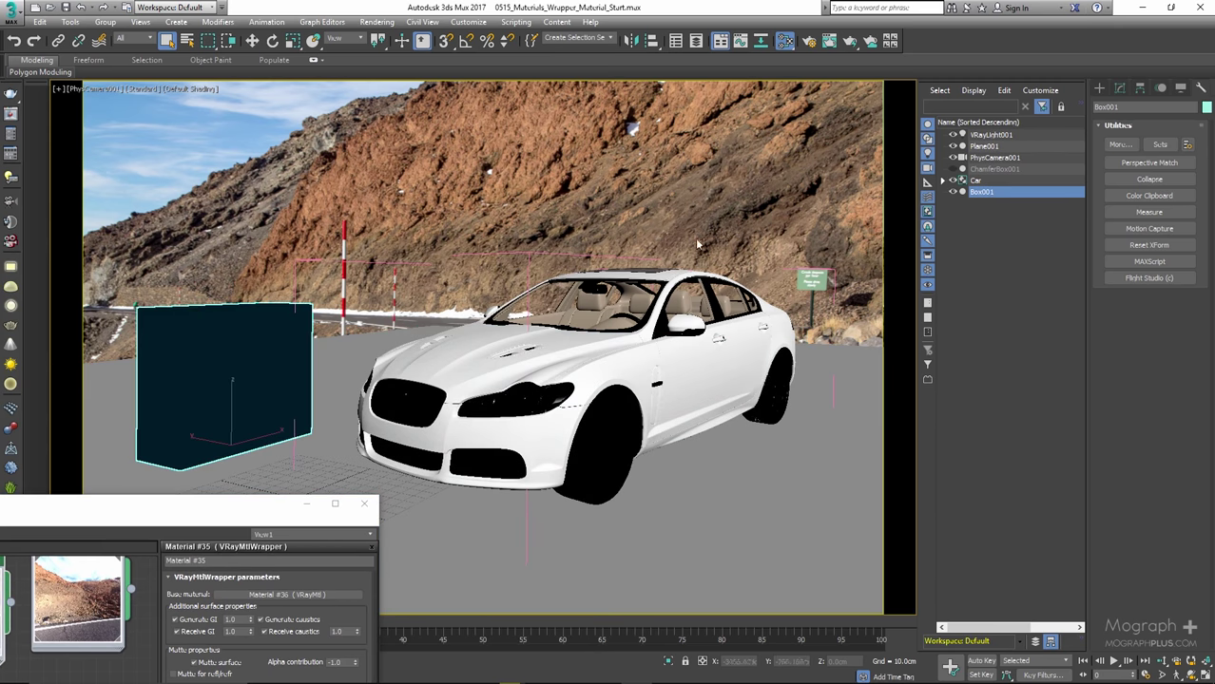
Compare the reflections in the box and car between the matte for refl/refr OFF and ON renders
left_click(16, 134)
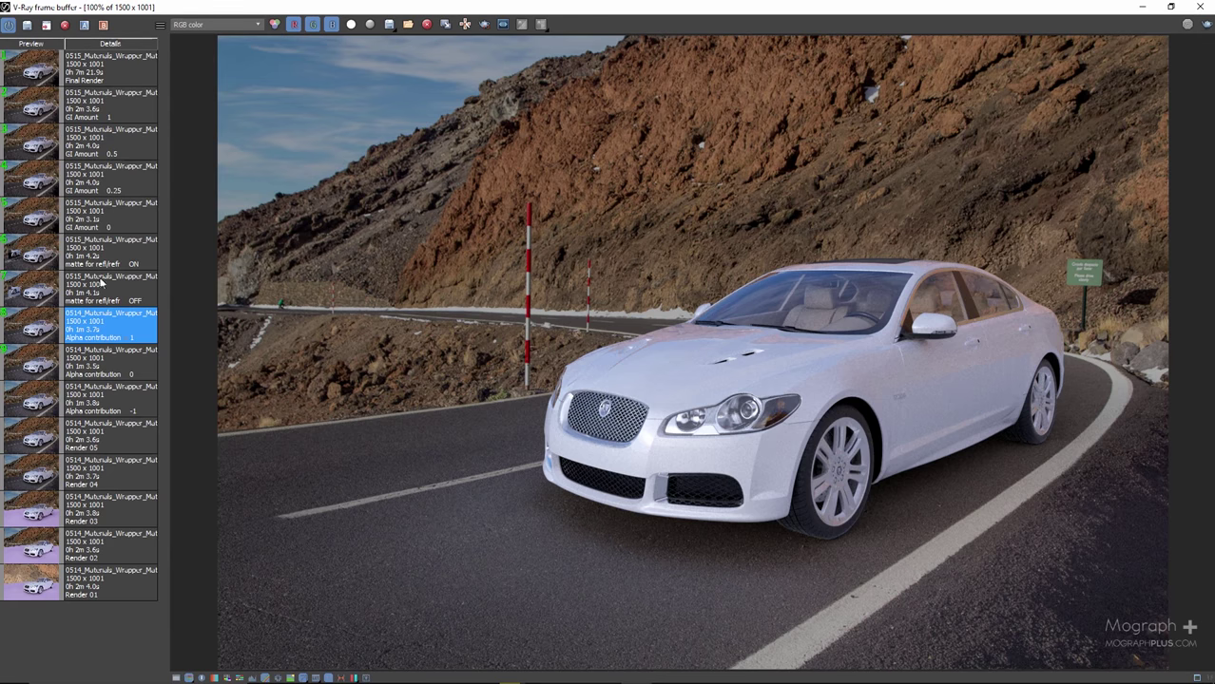
left_click(21, 301)
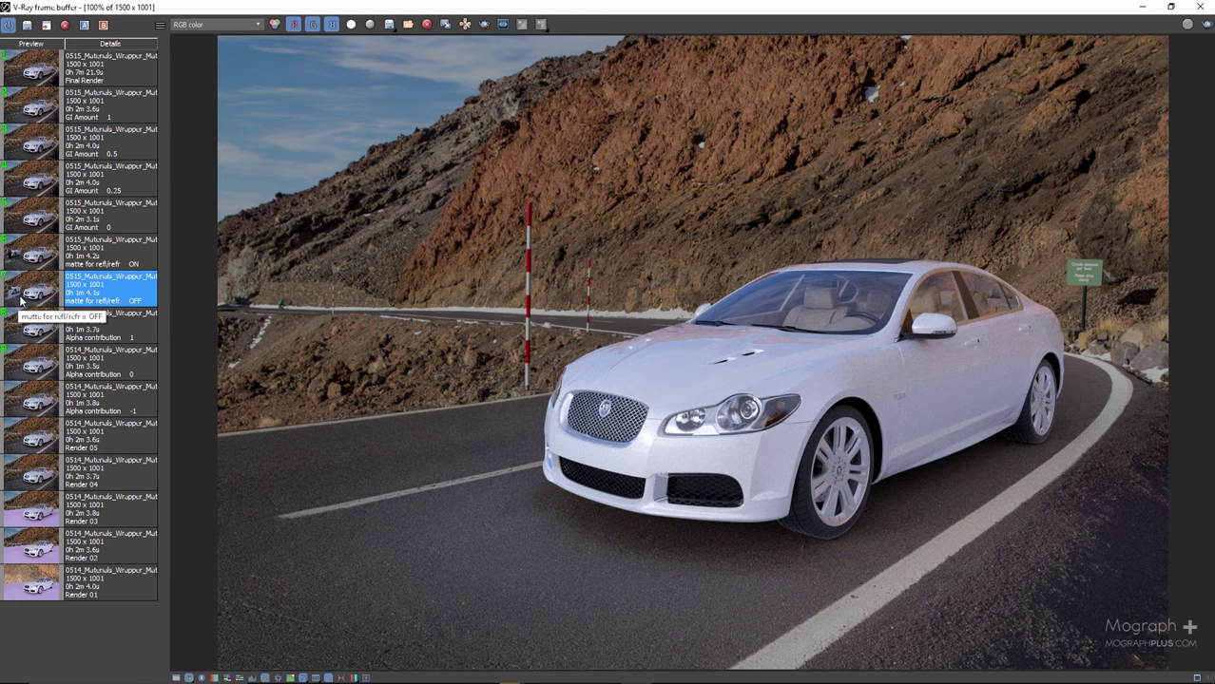
double_click(21, 301)
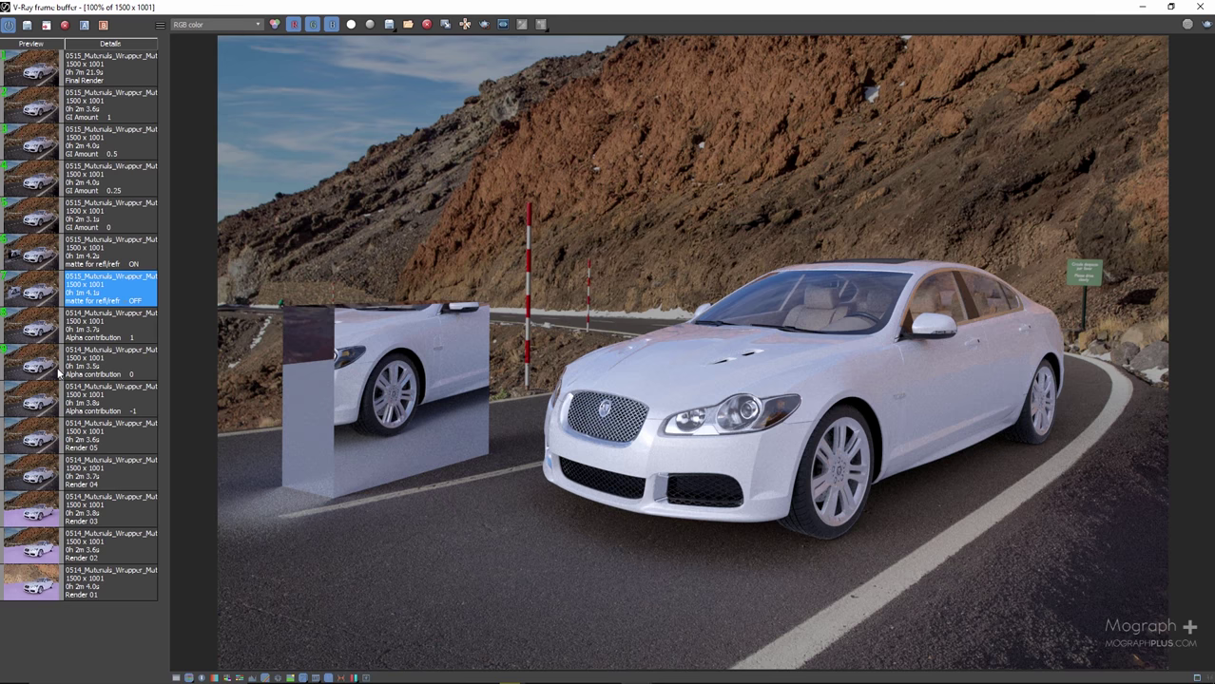
left_click(31, 254)
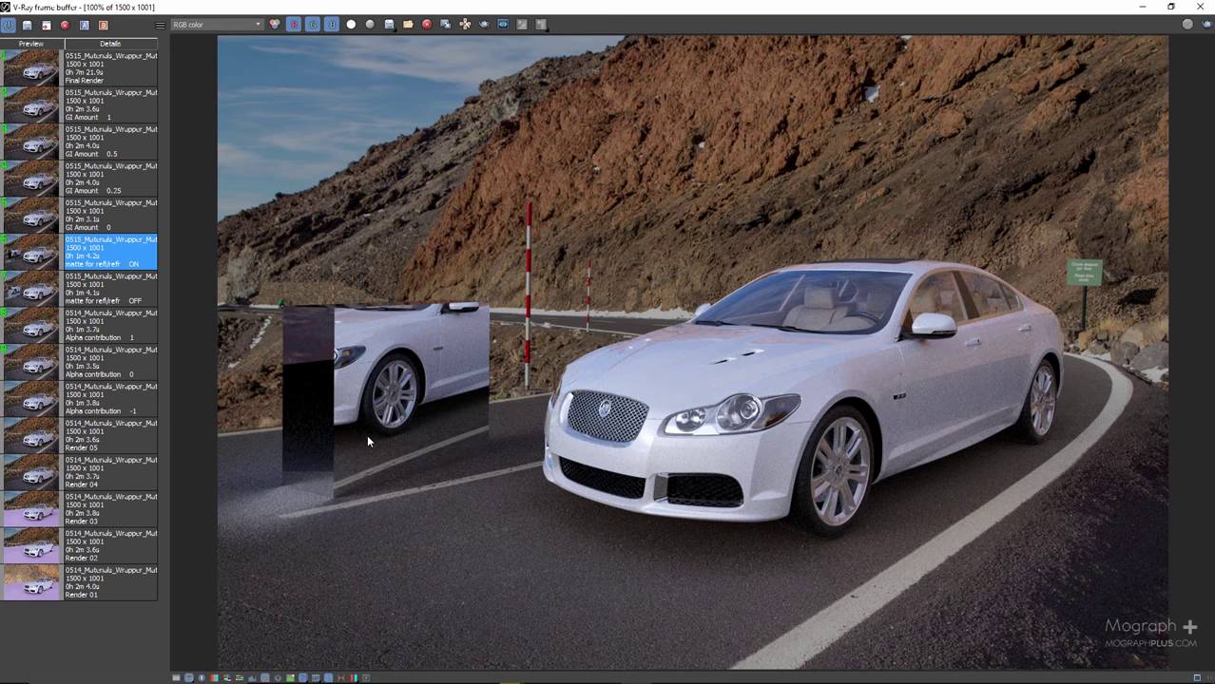
left_click(48, 293)
left_click(43, 266)
Enable Matte for refl/refr on the VRayMtlWrapper, close the frame buffer and hide Box001
left_click_drag(422, 8, 686, 71)
left_click_drag(197, 511, 151, 106)
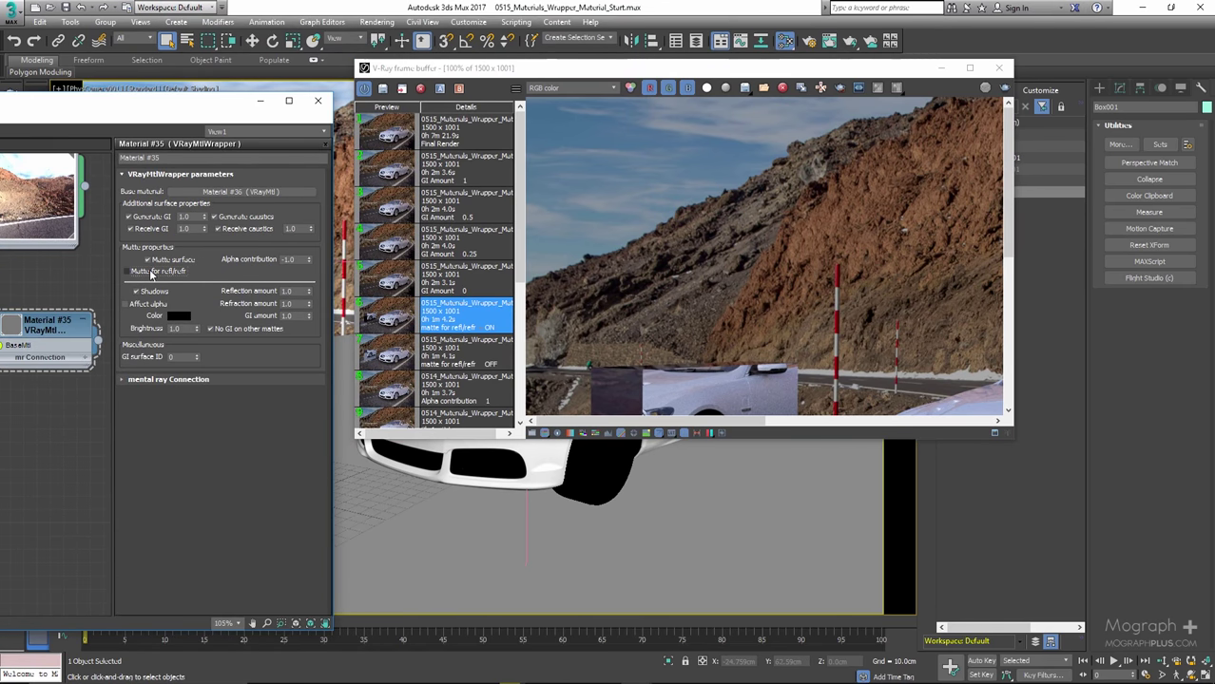
left_click(152, 272)
left_click(998, 67)
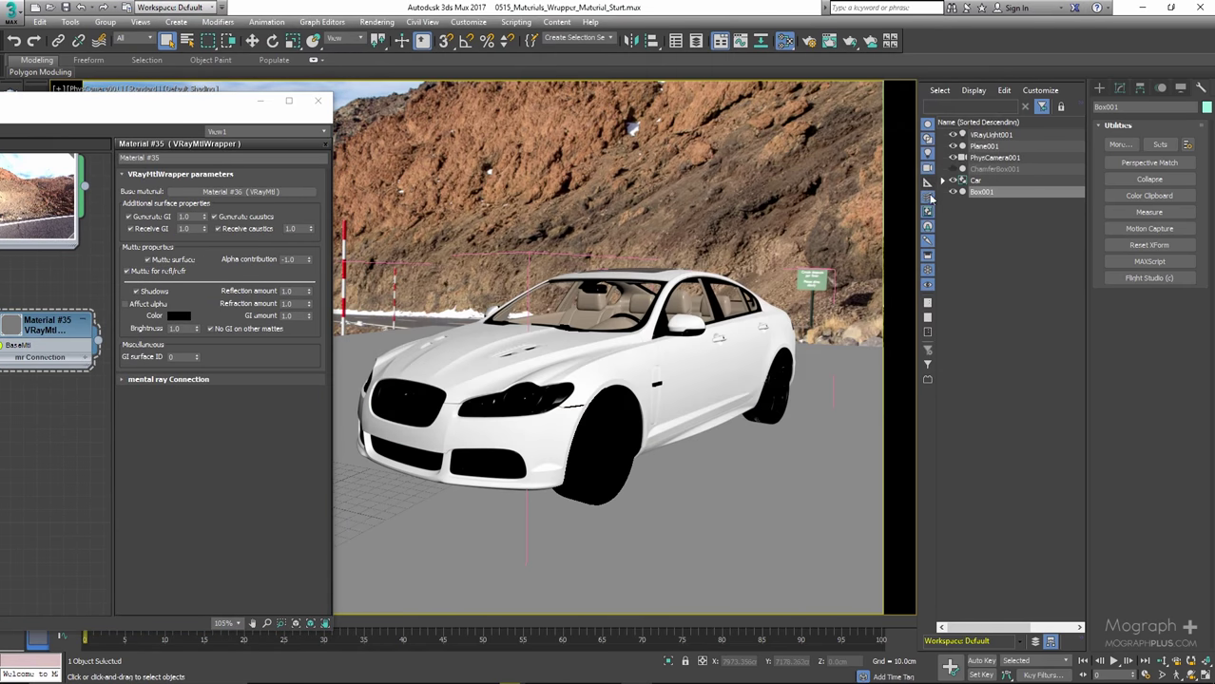
left_click(977, 192)
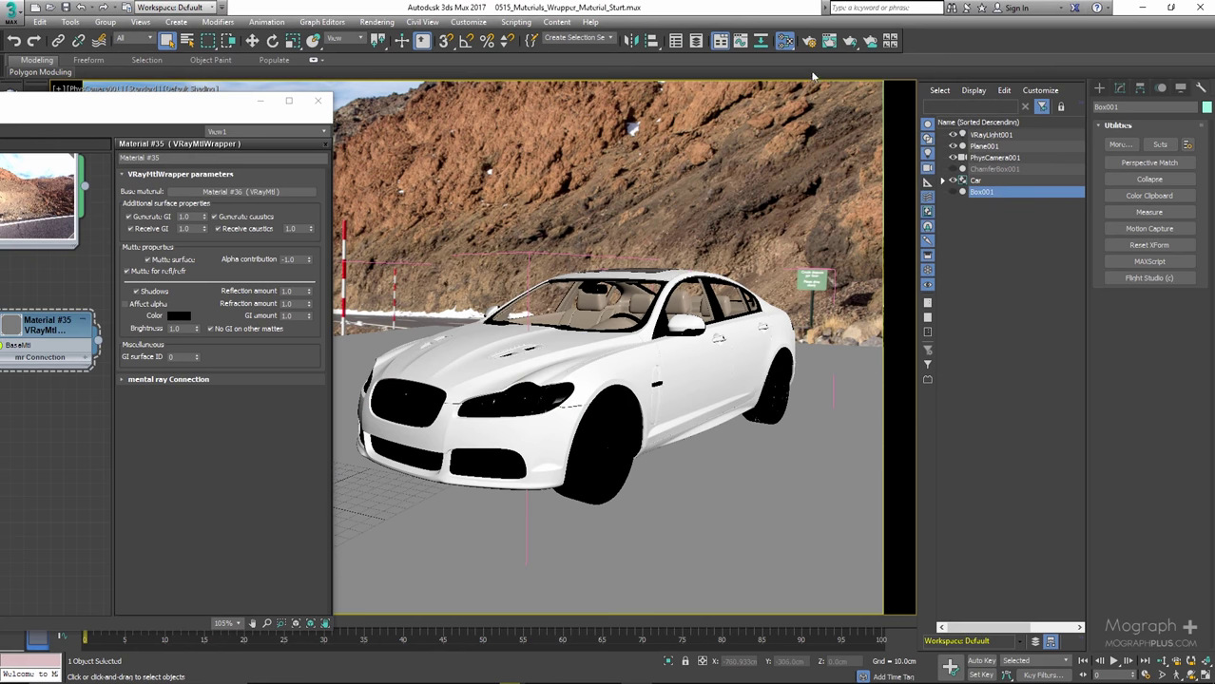
Start an interactive V-Ray RT render, place its frame buffer beside the material parameters and inspect the car up close
left_click(849, 40)
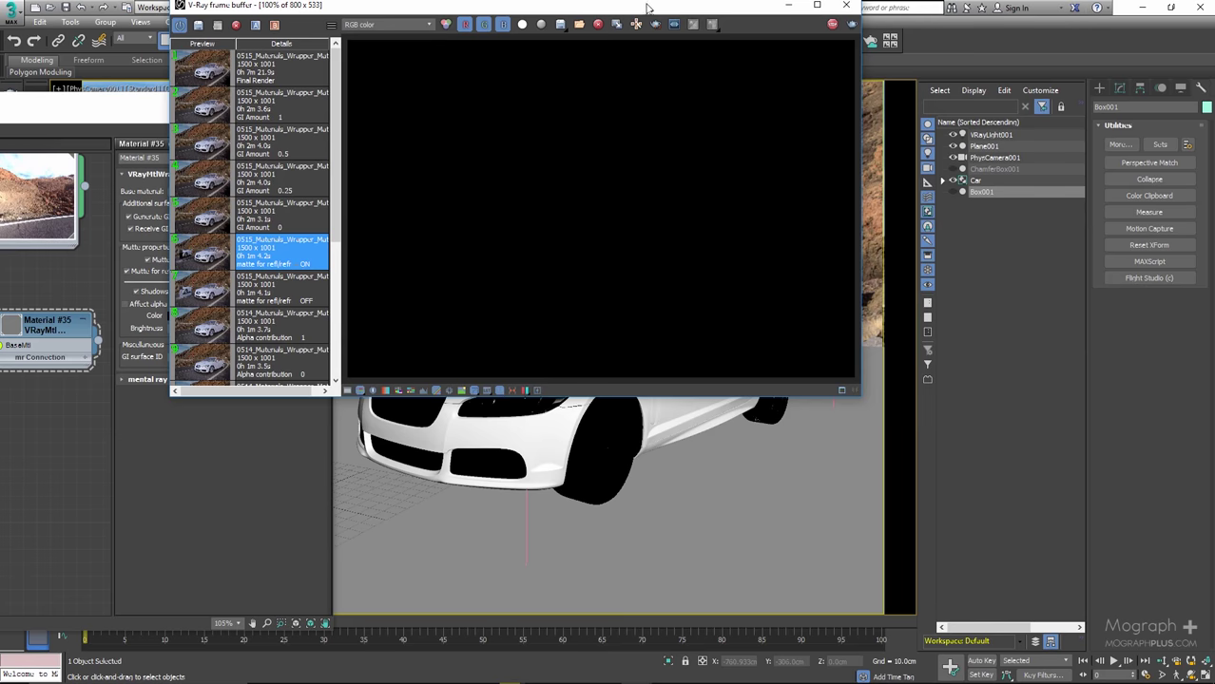
left_click_drag(772, 81, 919, 134)
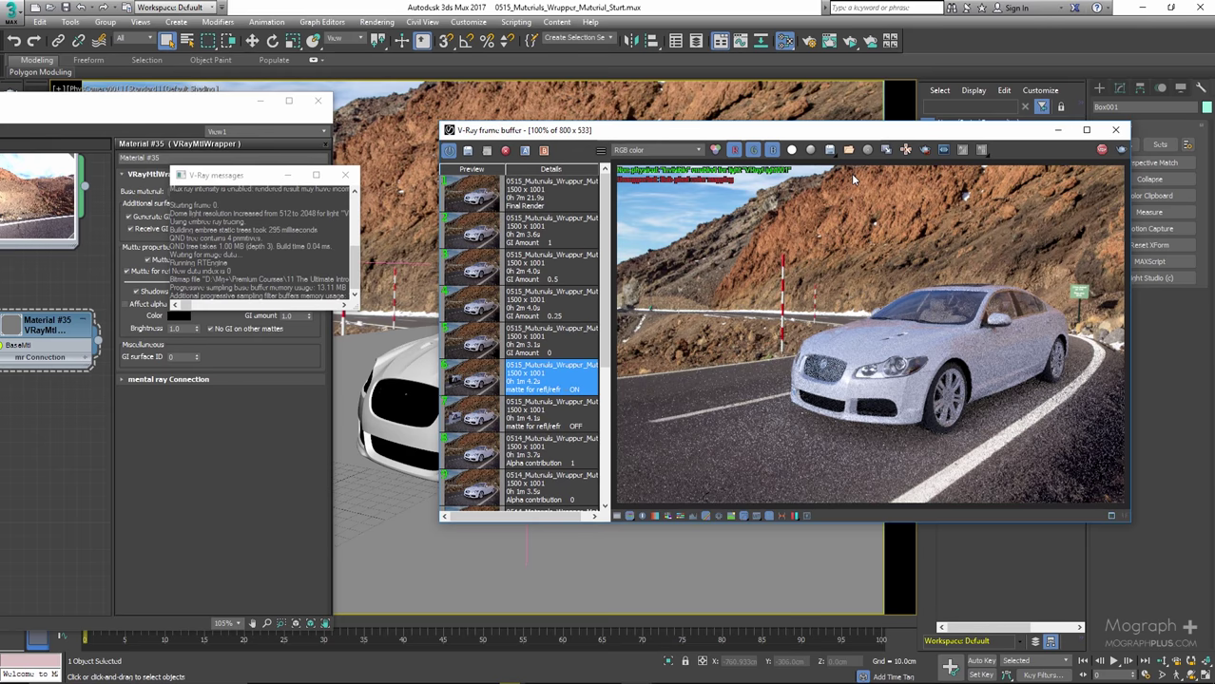
scroll(920, 285, "up", 1)
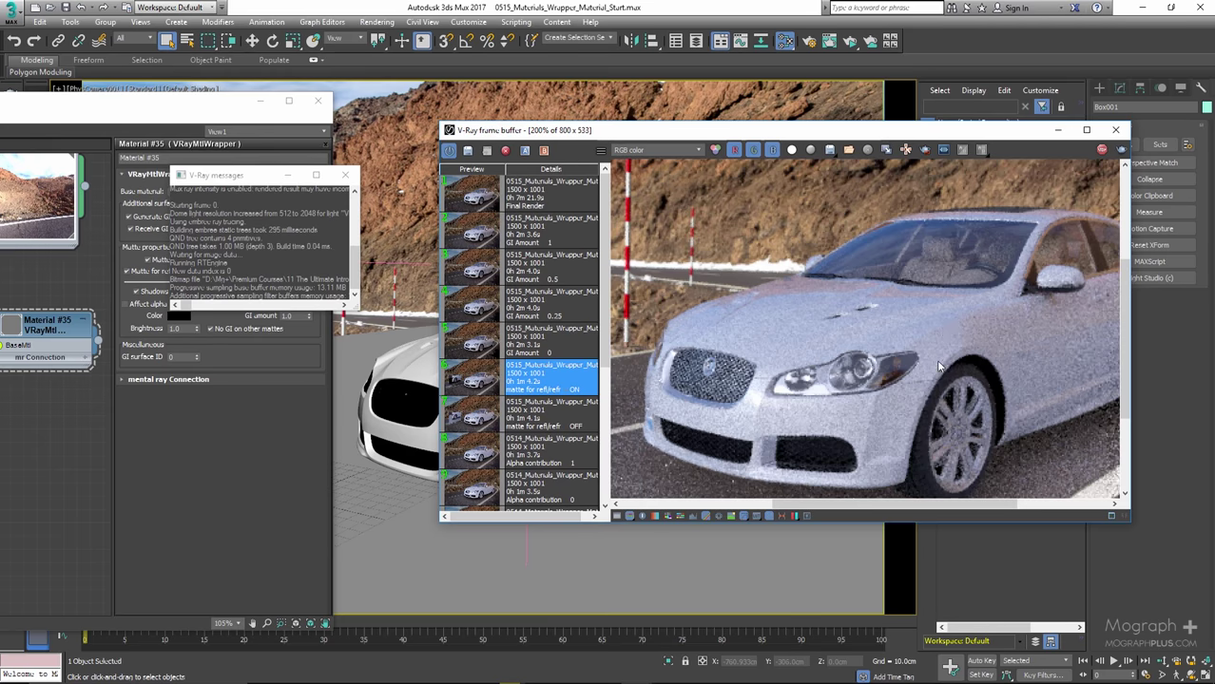
scroll(786, 253, "down", 2)
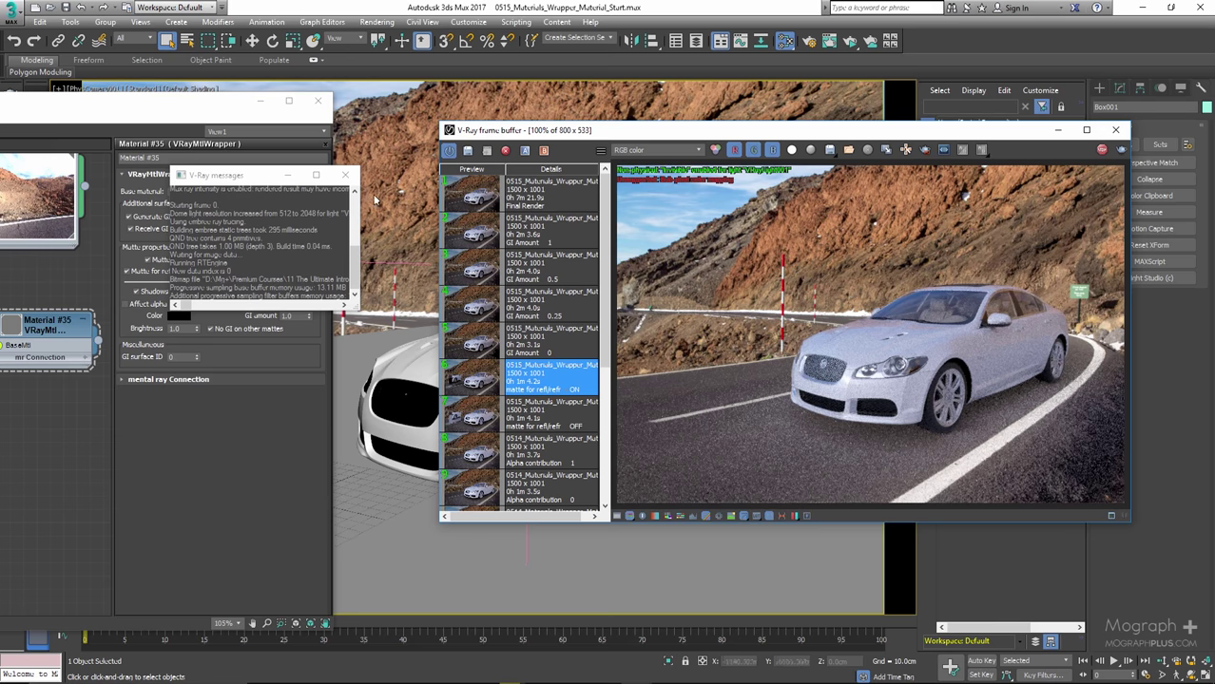
Toggle the wrapper material's Shadows option to test its effect in the interactive render
left_click(286, 225)
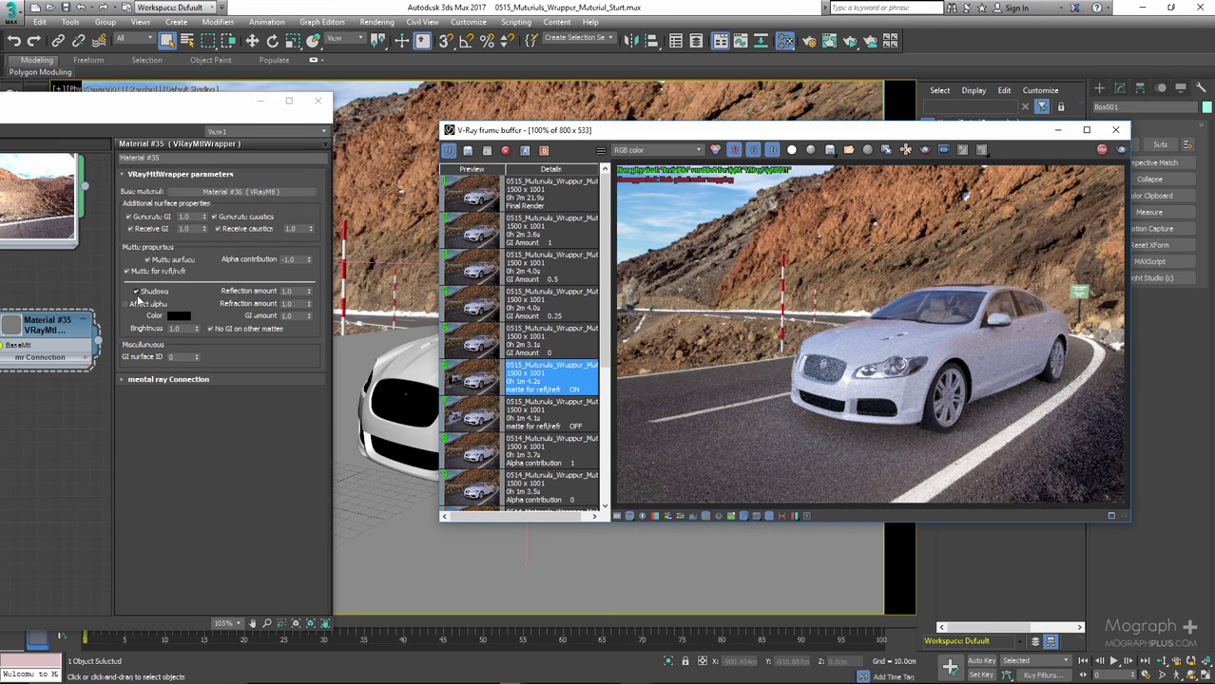
left_click(136, 298)
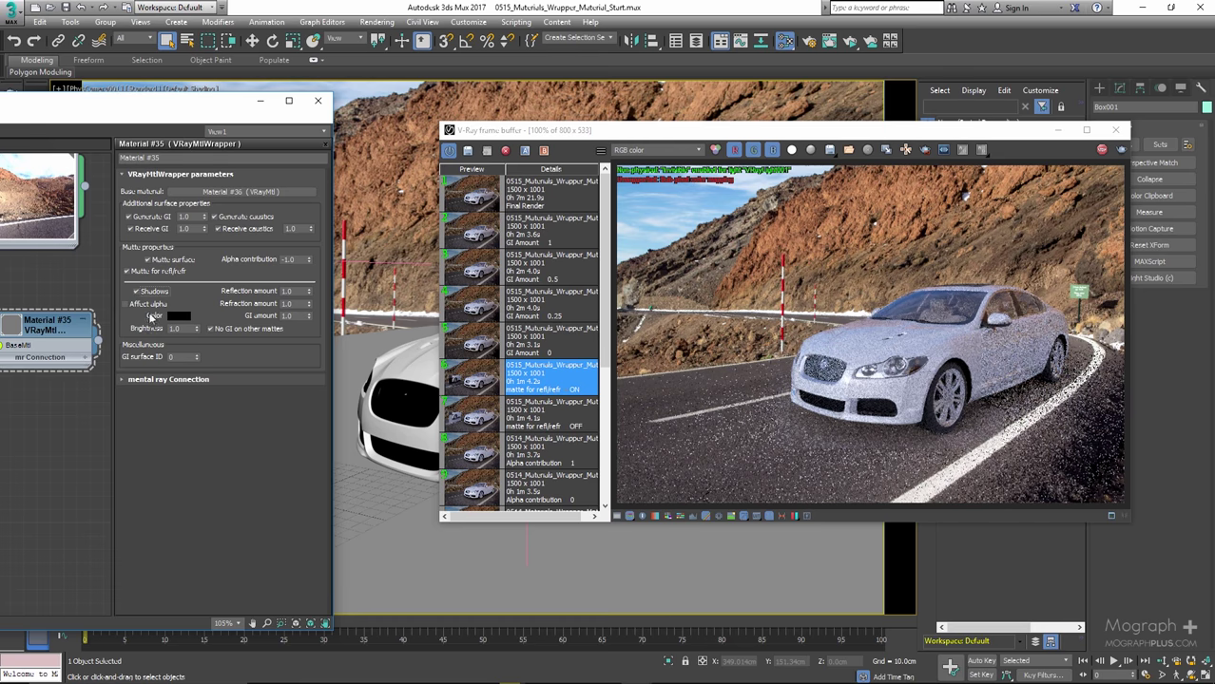
Toggle the wrapper material's Affect alpha option on and off in the alpha channel, restore RGB color and inspect the car
left_click(666, 151)
left_click(642, 171)
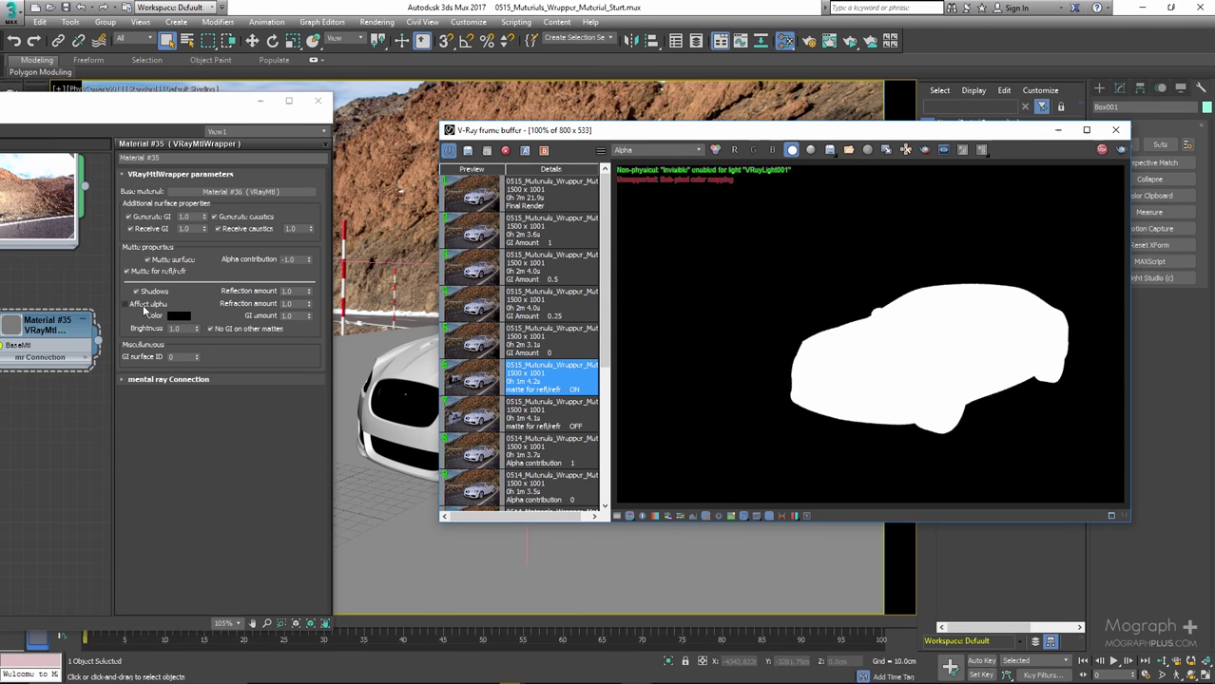
left_click(144, 308)
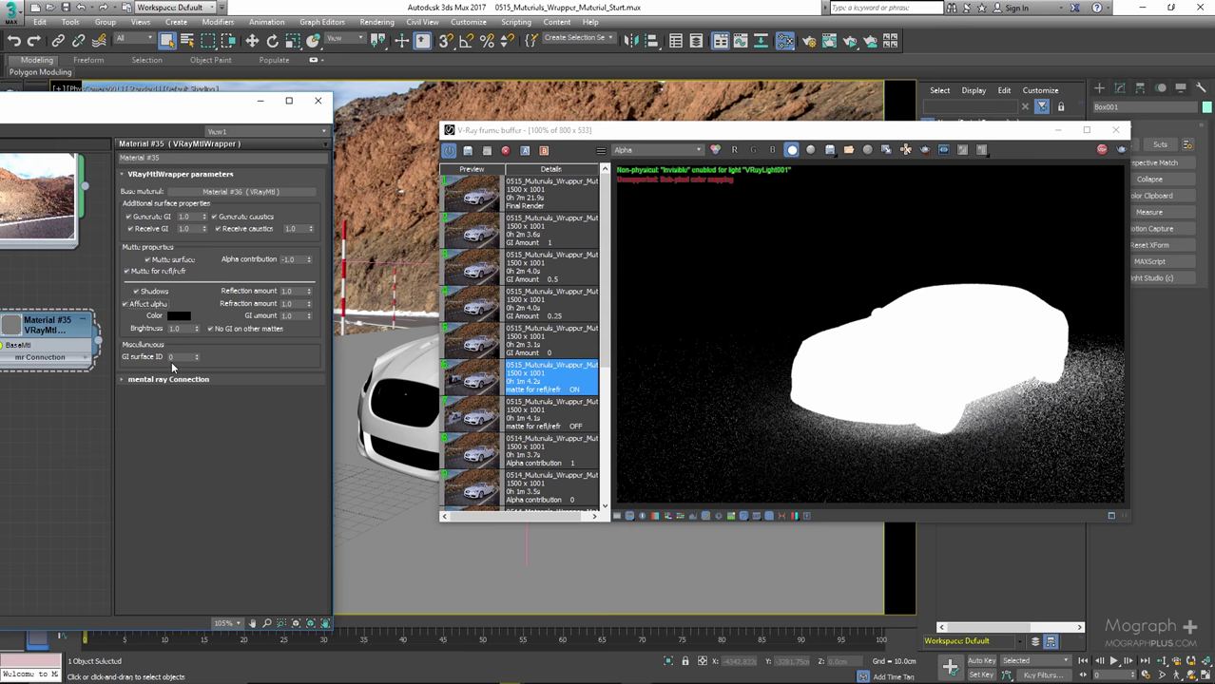
left_click(180, 304)
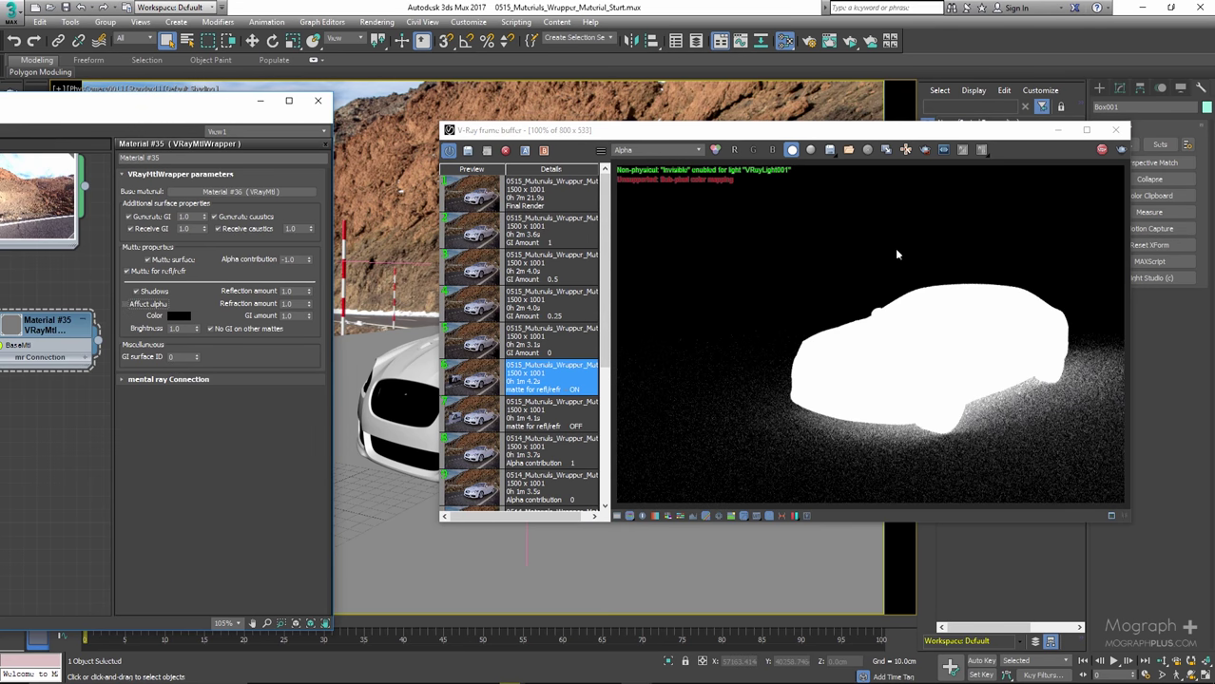
left_click(675, 150)
left_click(682, 164)
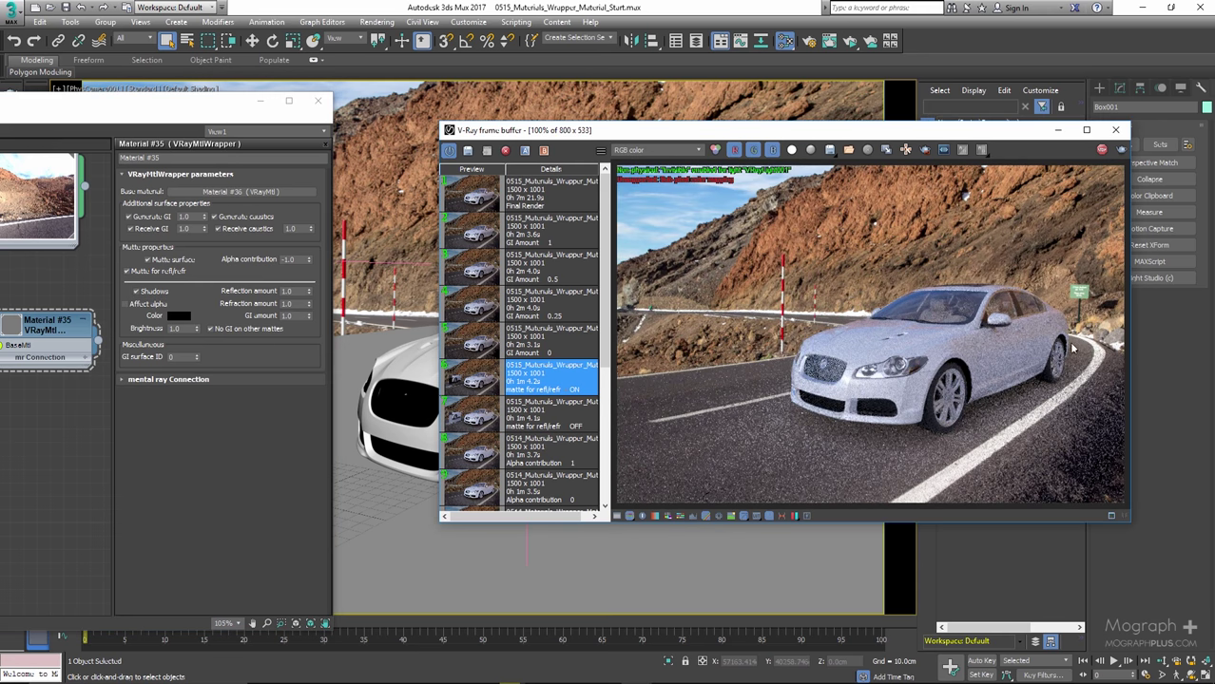
scroll(936, 325, "up", 2)
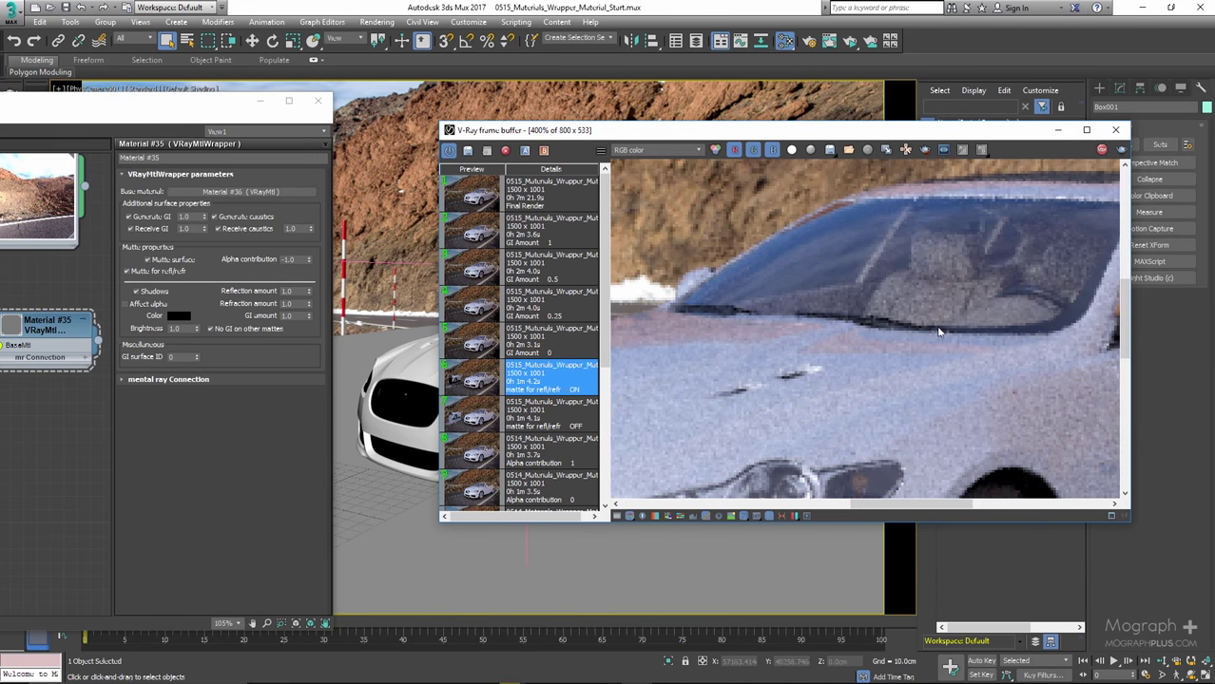
scroll(938, 331, "down", 2)
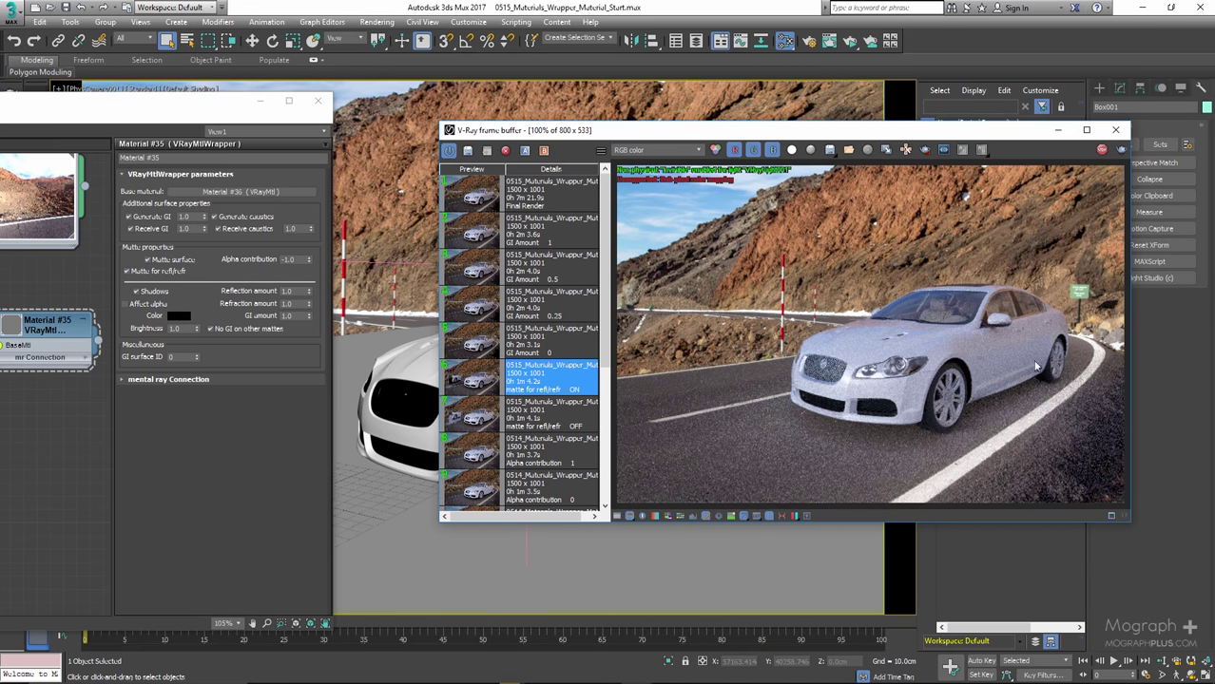
Try magenta, blue and dark purple matte shadow colors on the wrapper material, and discard the color change
left_click(184, 318)
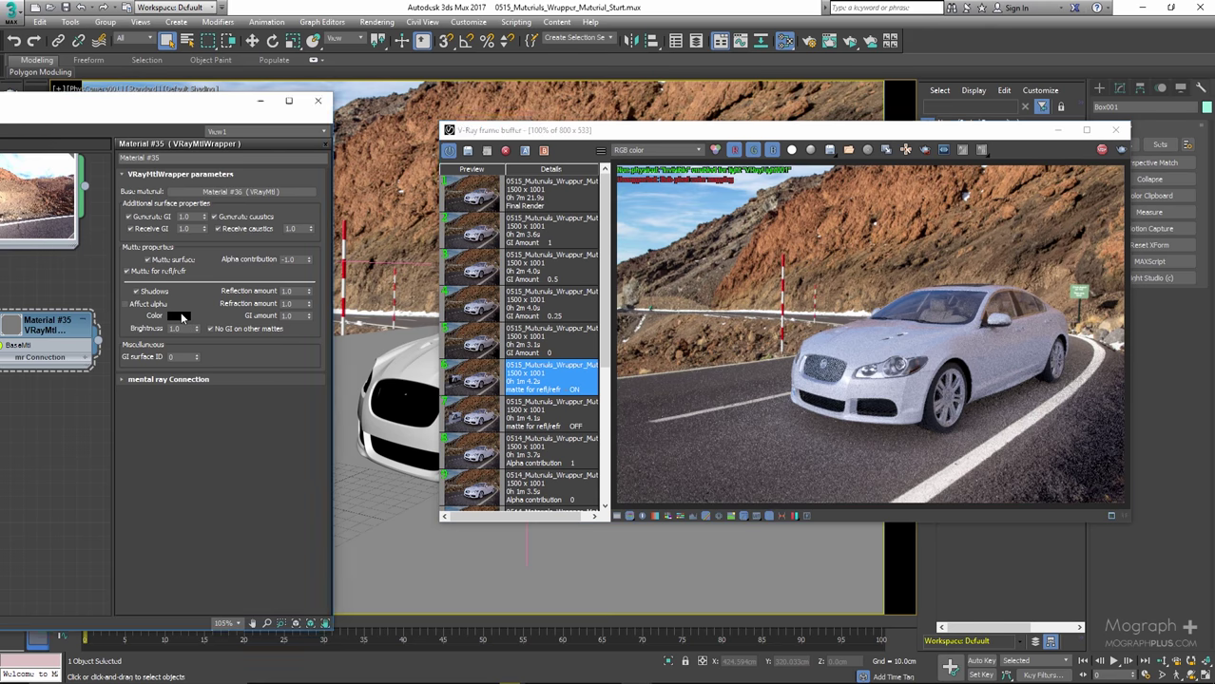
left_click(180, 317)
left_click(480, 124)
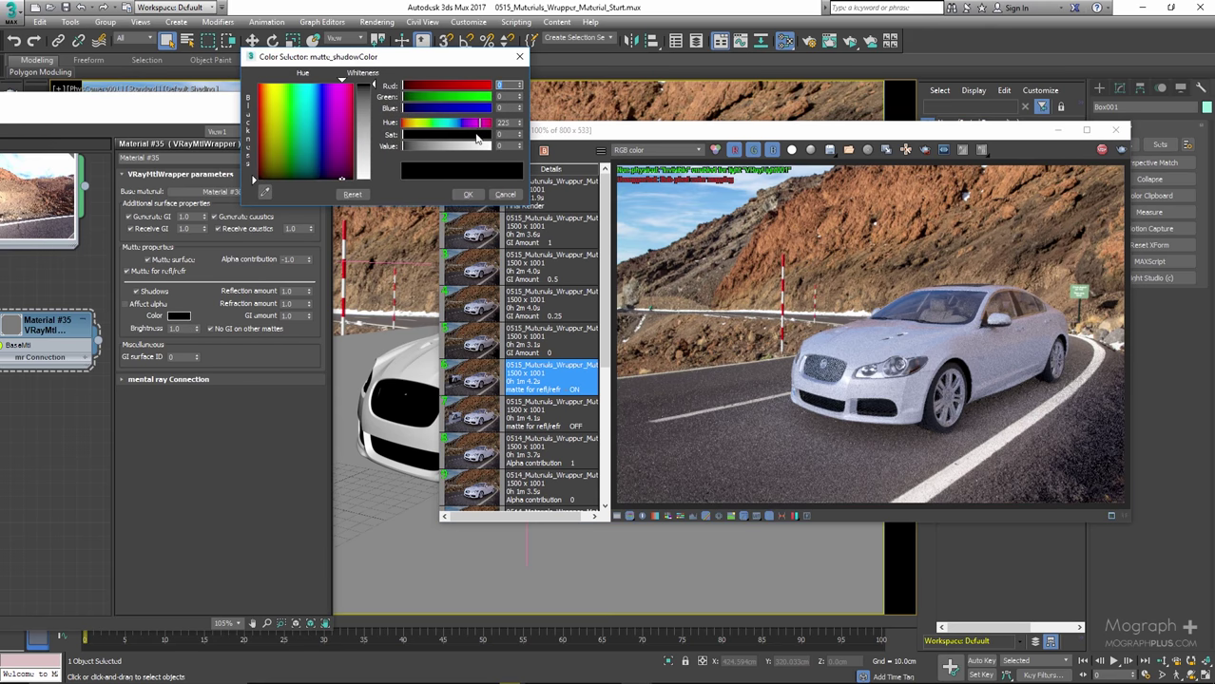
left_click(478, 134)
left_click_drag(480, 145, 482, 150)
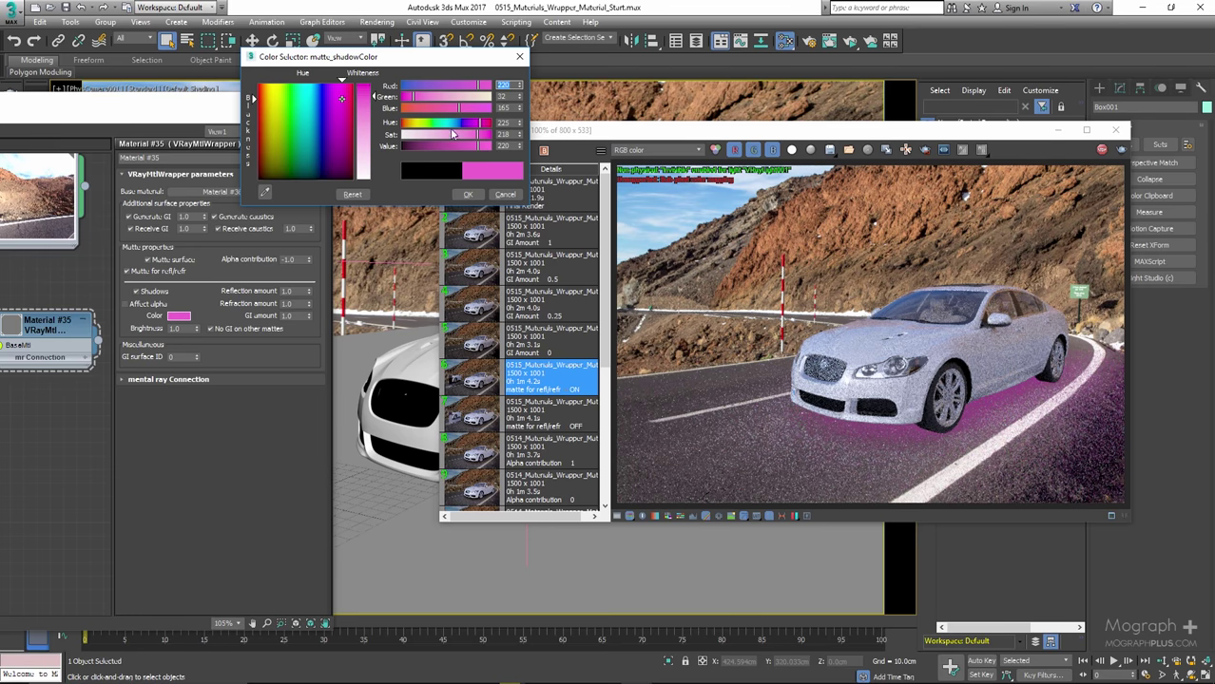
left_click(450, 124)
left_click(465, 123)
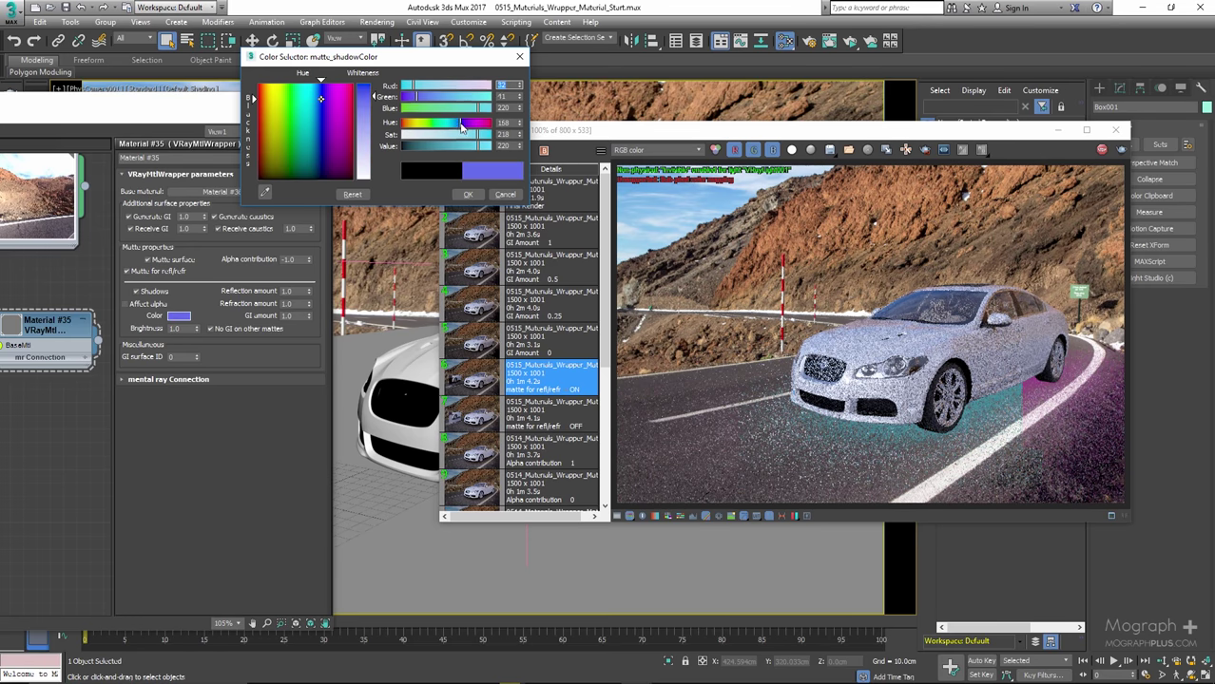
left_click_drag(429, 147, 407, 148)
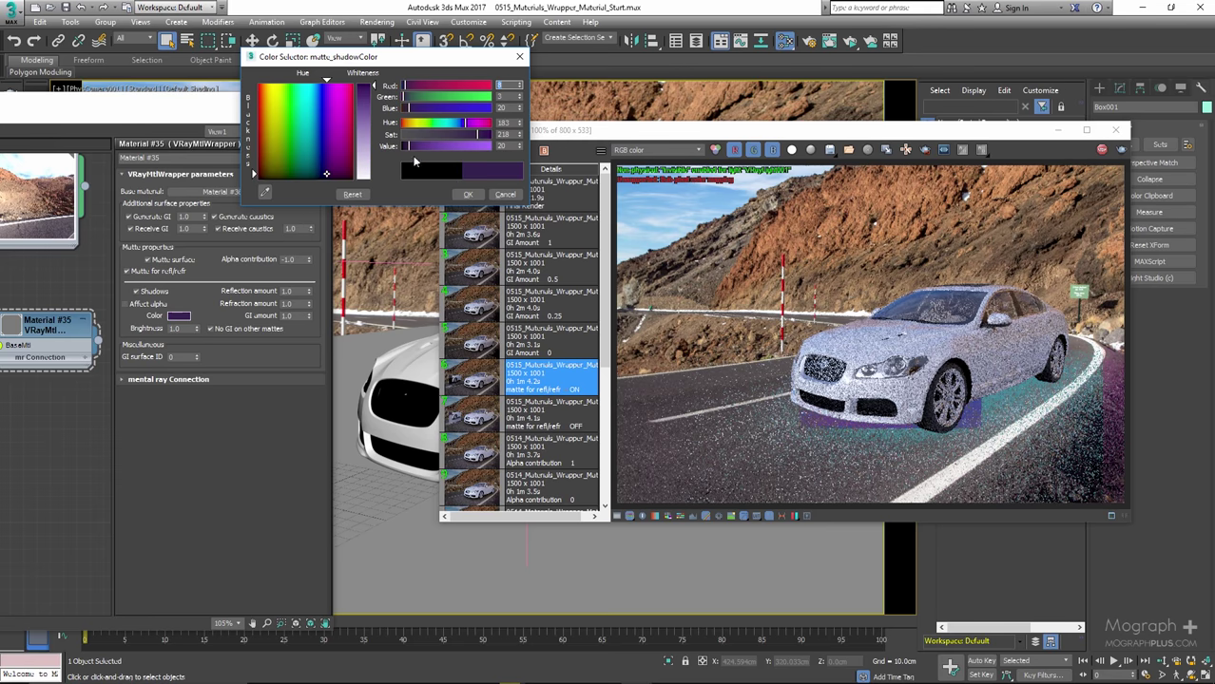
left_click(505, 195)
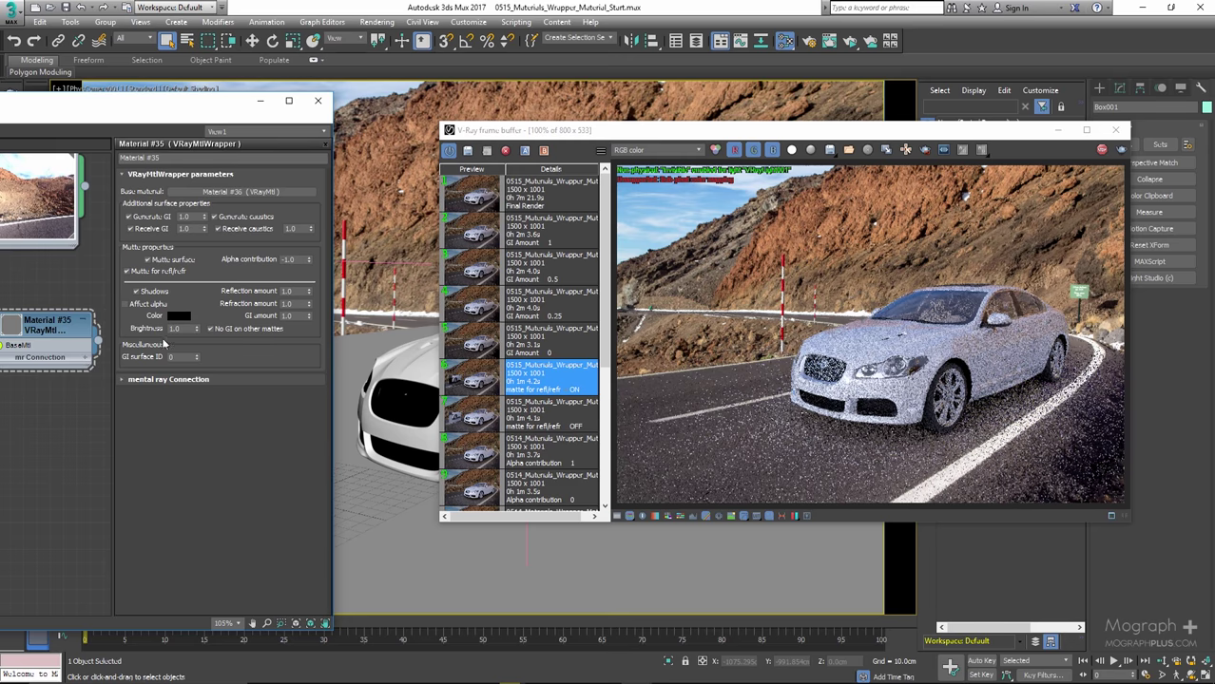
Test the wrapper material's shadow Brightness at 0 and 1 in the interactive render
double_click(175, 328)
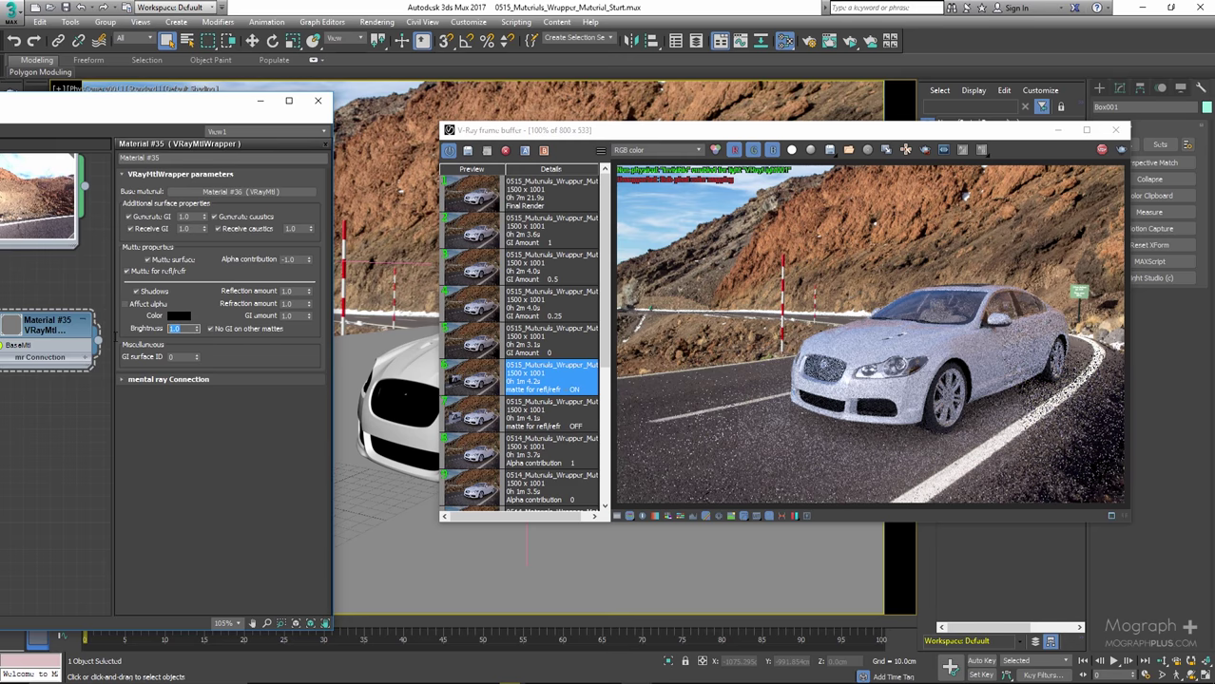
key("BackSpace")
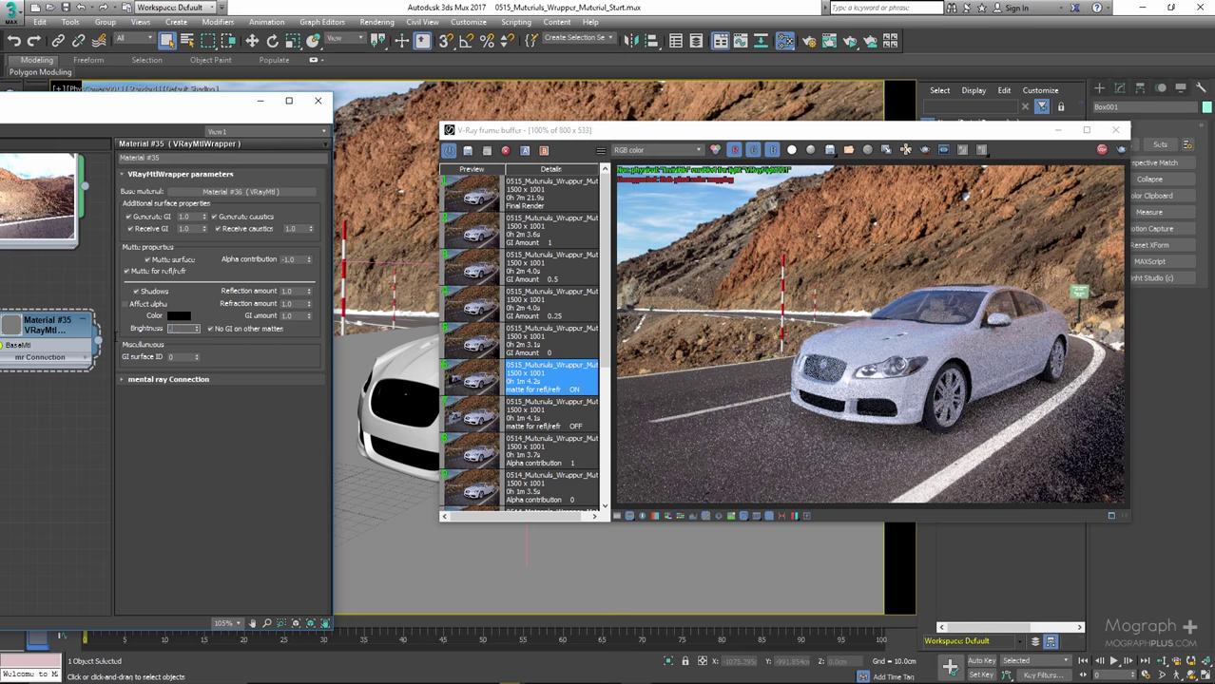
key("Return")
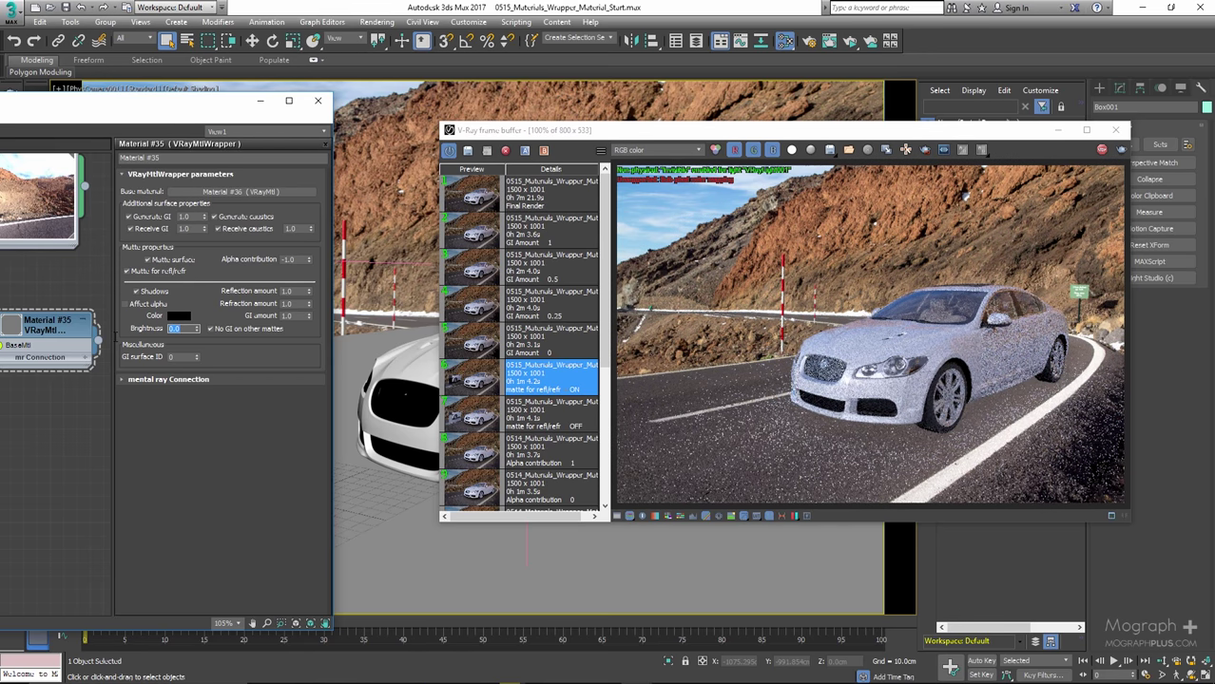
type("1")
key("Return")
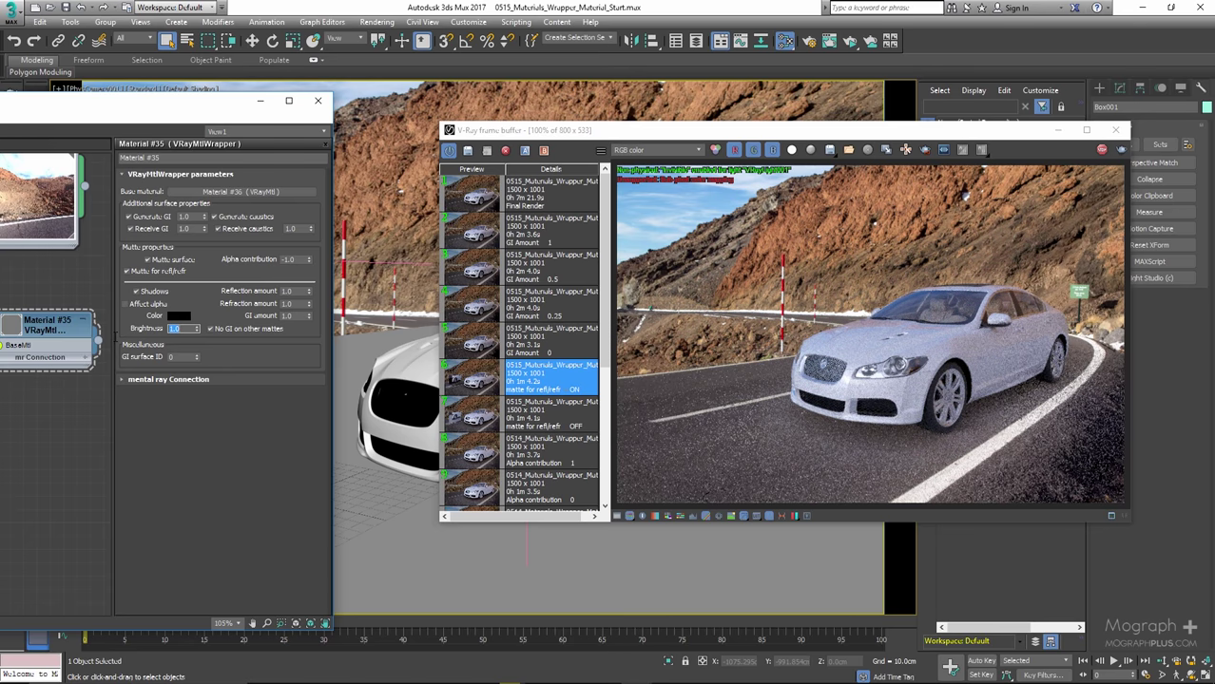
type("0")
key("Return")
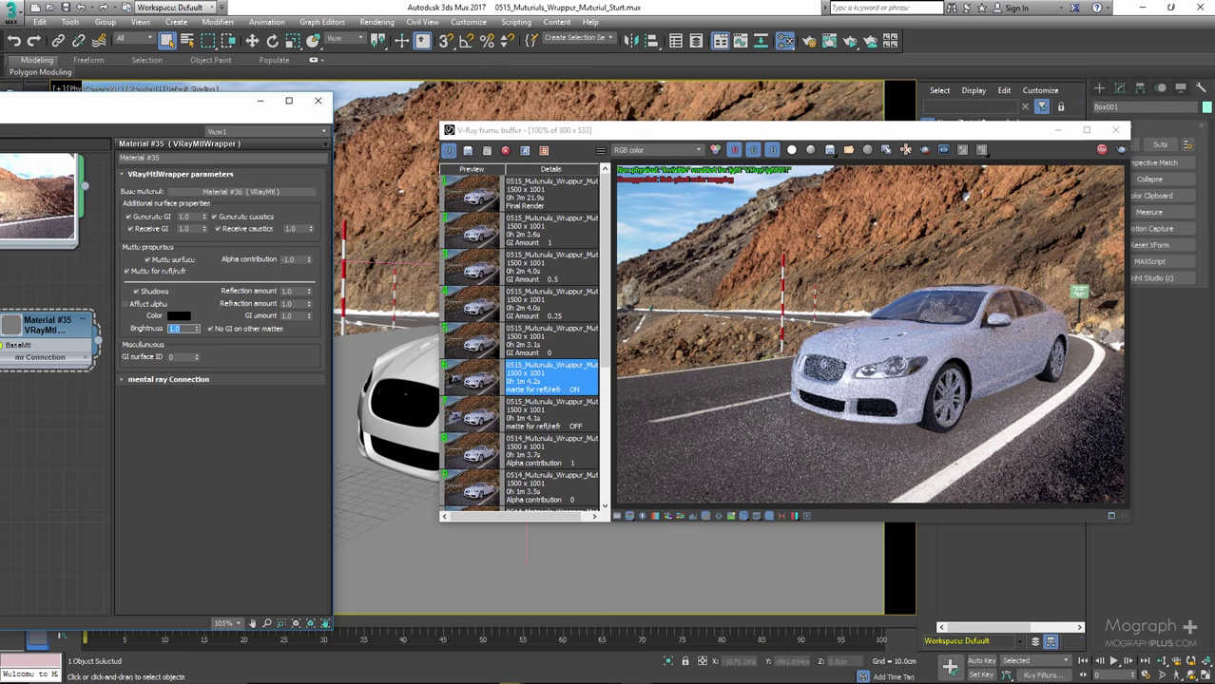
Give the ground's base VRayMtl a gray reflection color with value 110 and an RGlossiness of 0.85
left_click_drag(120, 106, 280, 95)
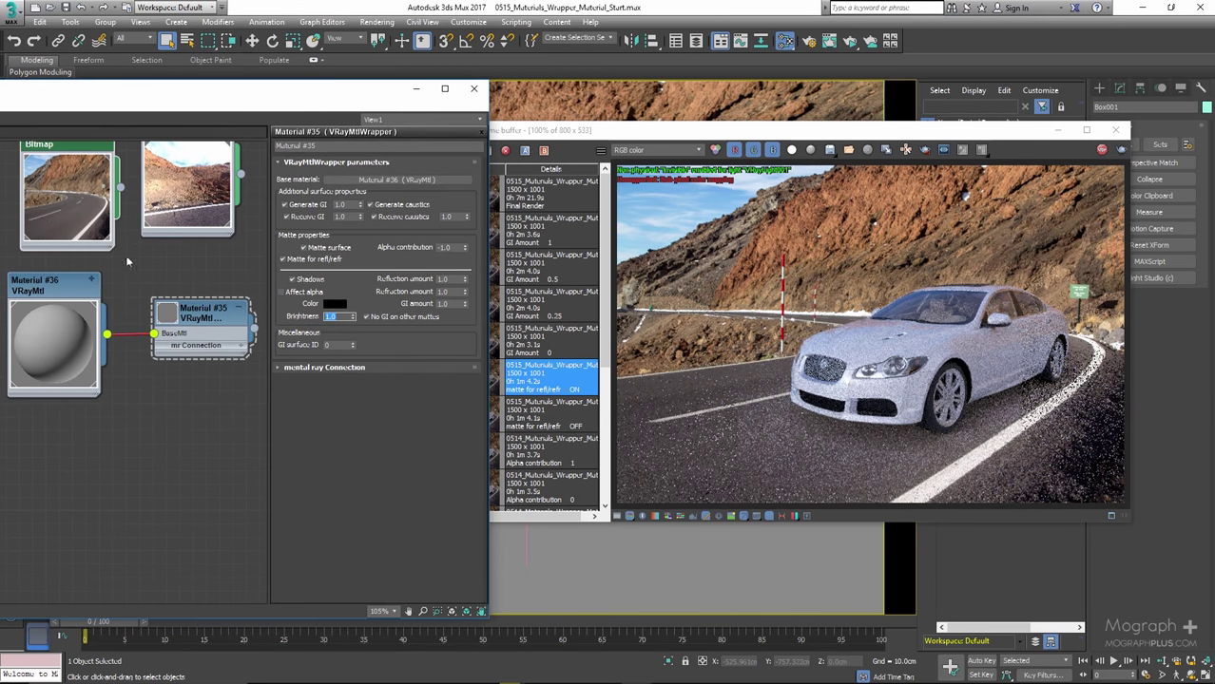
double_click(59, 294)
left_click(348, 203)
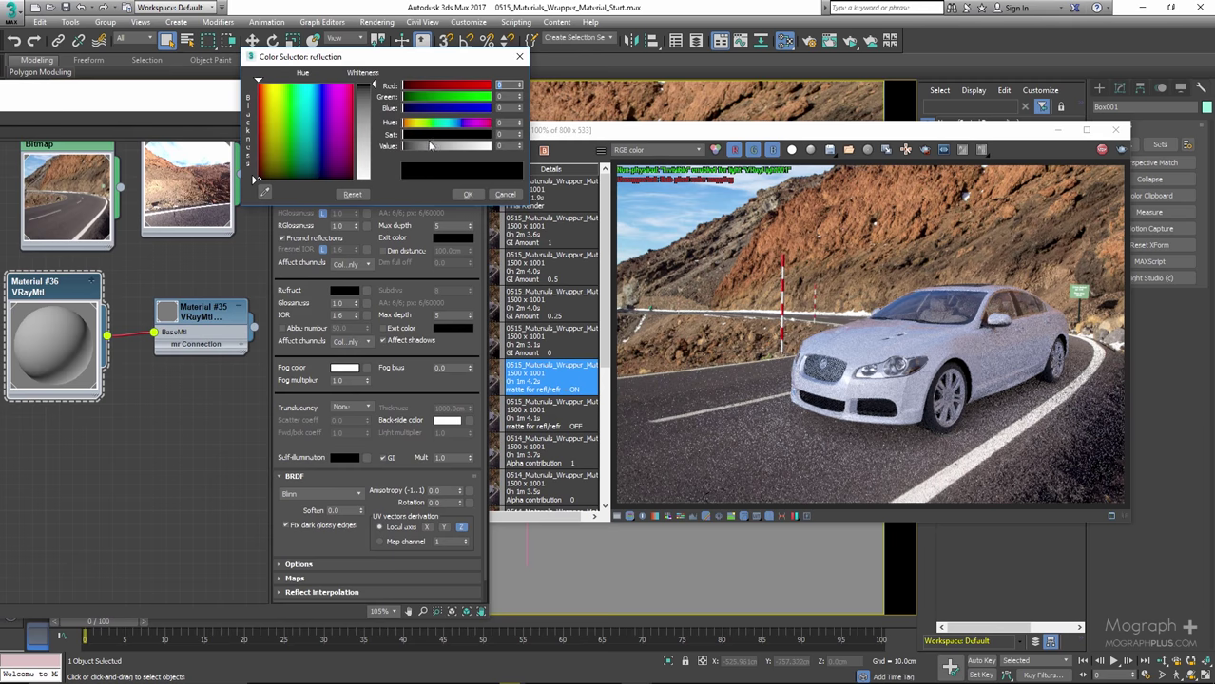
left_click_drag(430, 145, 460, 149)
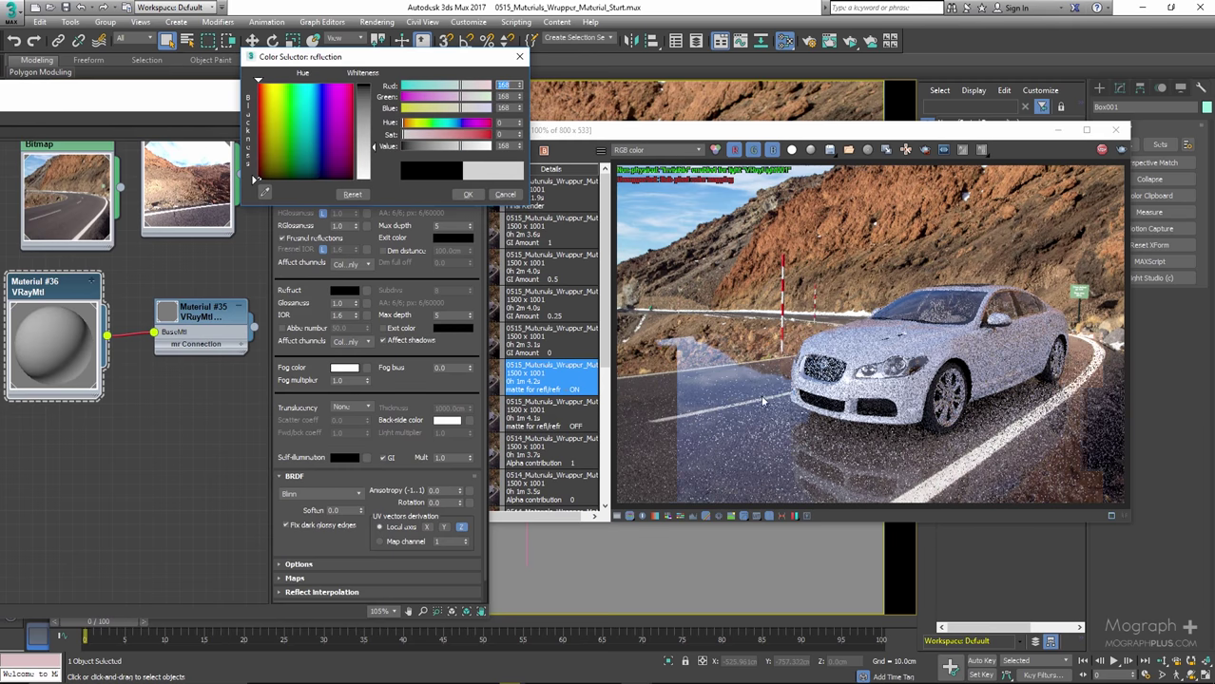
left_click(441, 145)
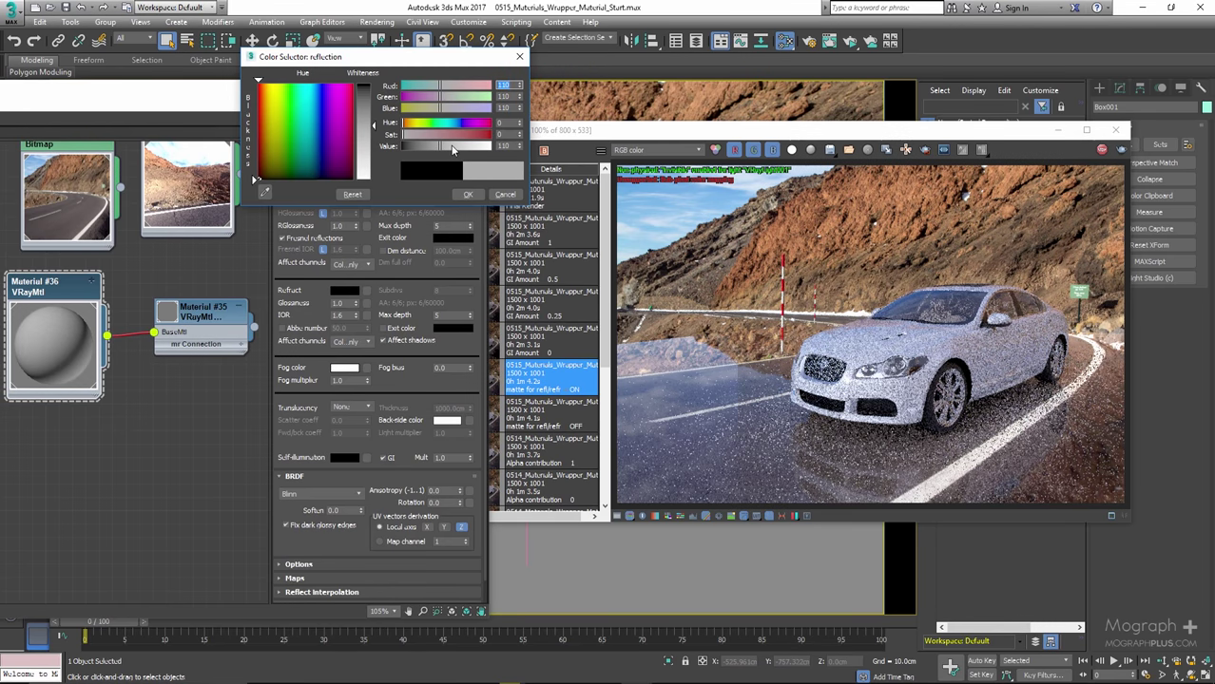
left_click(468, 194)
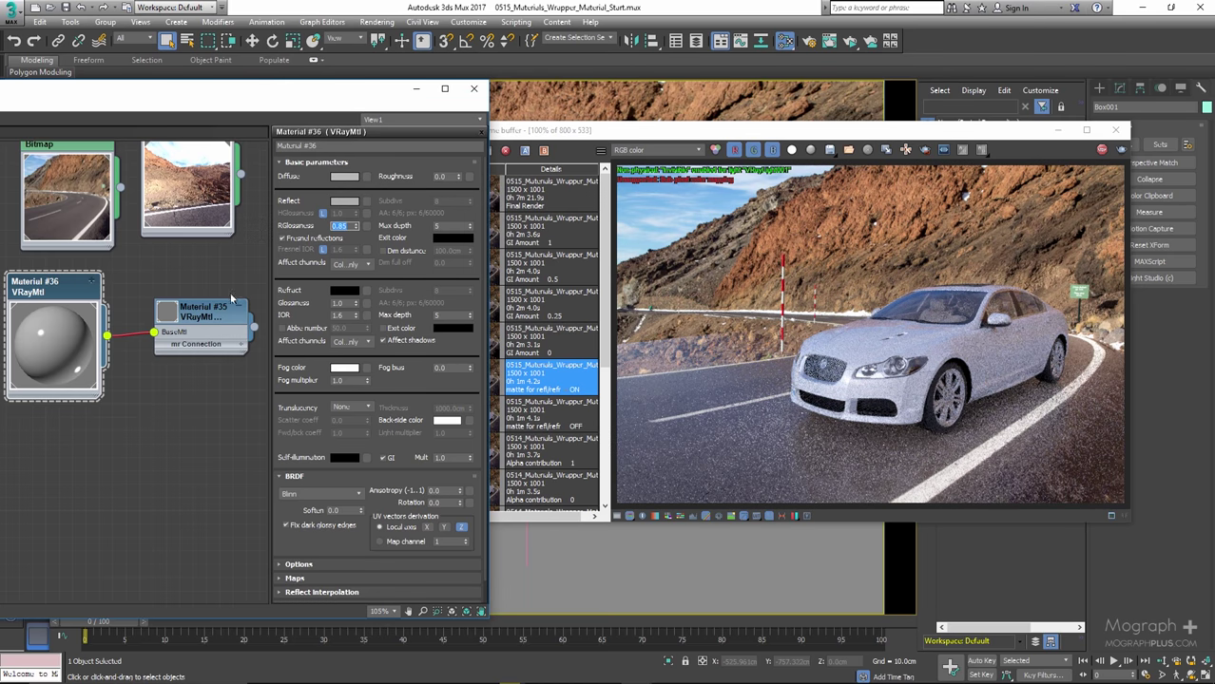
Set the base VRayMtl's RGlossiness back to 1 and its reflection color to black
type("1")
key("Return")
left_click(344, 201)
left_click_drag(408, 145, 347, 142)
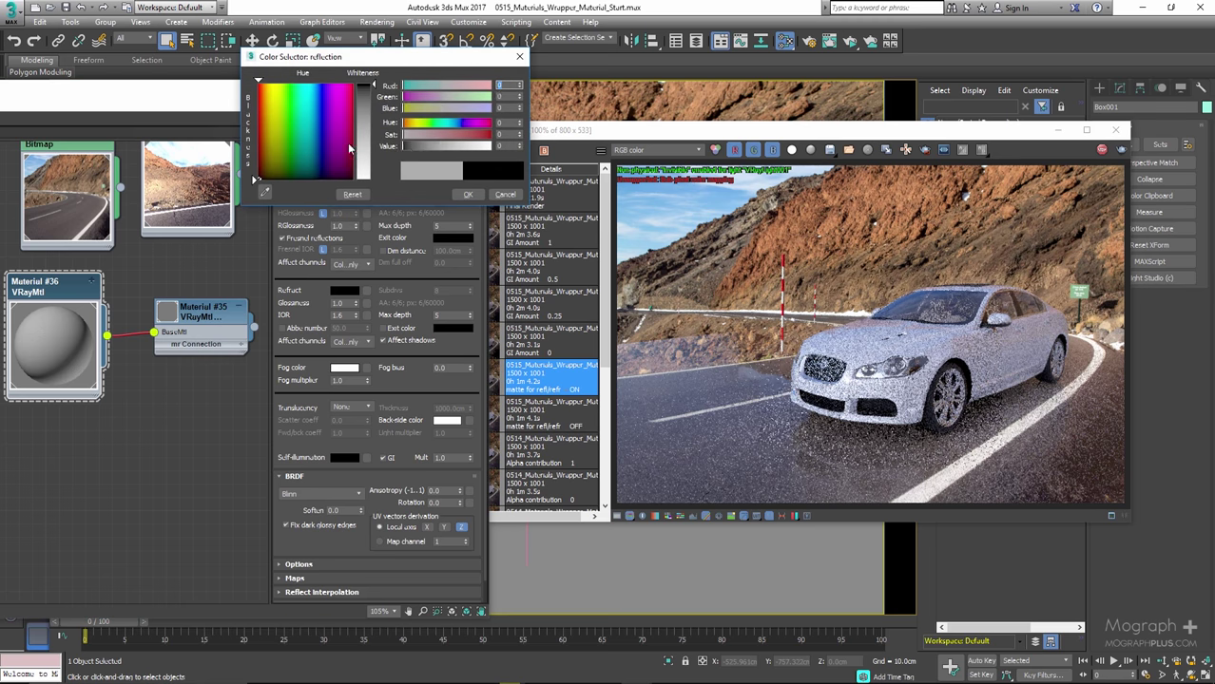
left_click(468, 194)
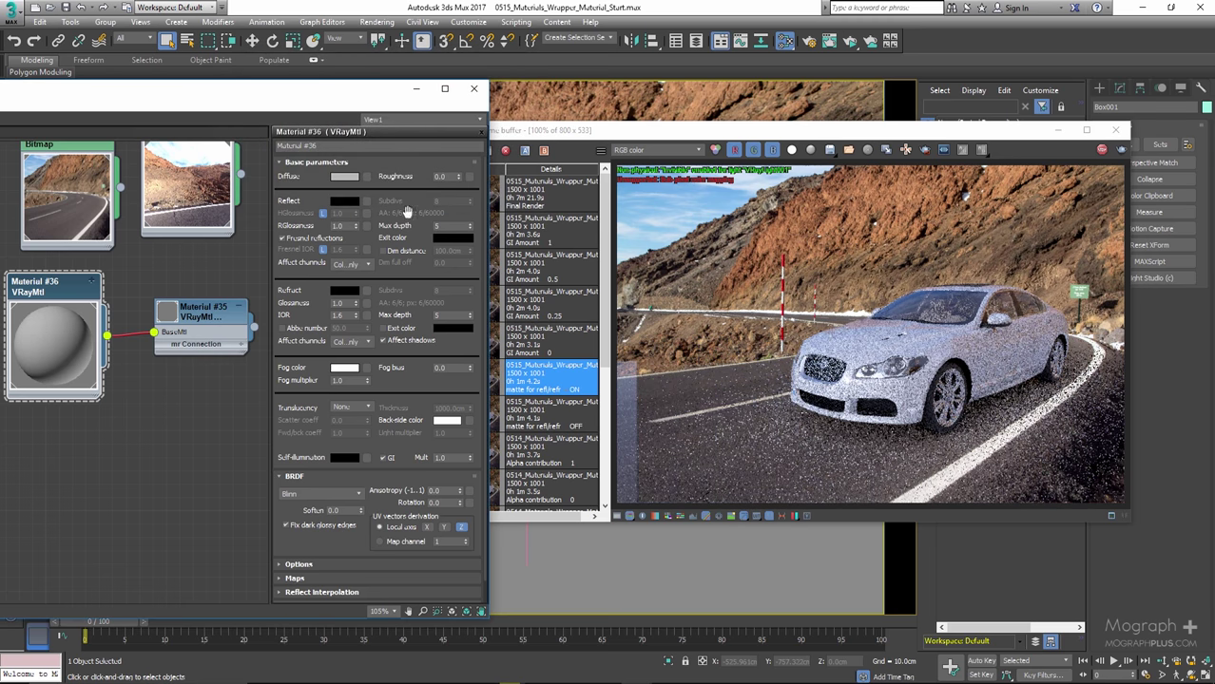
Reopen the wrapper material's Refraction and GI amount settings and inspect the shadow under the car's front up close
double_click(211, 319)
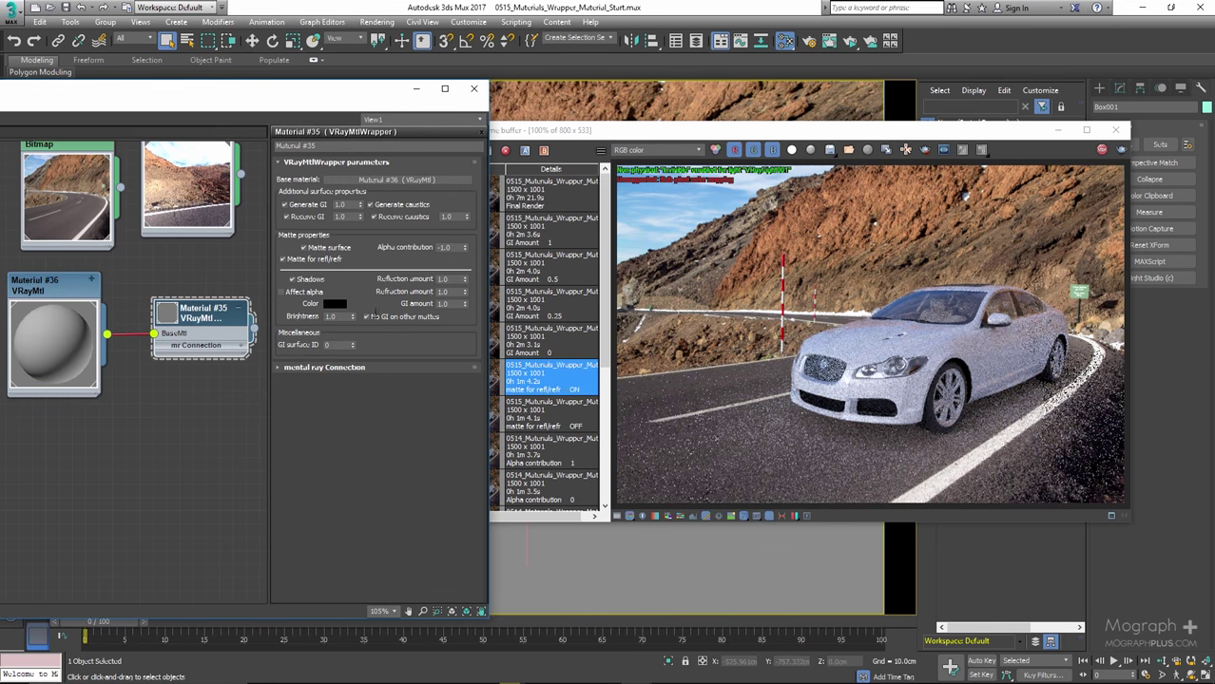
left_click(447, 292)
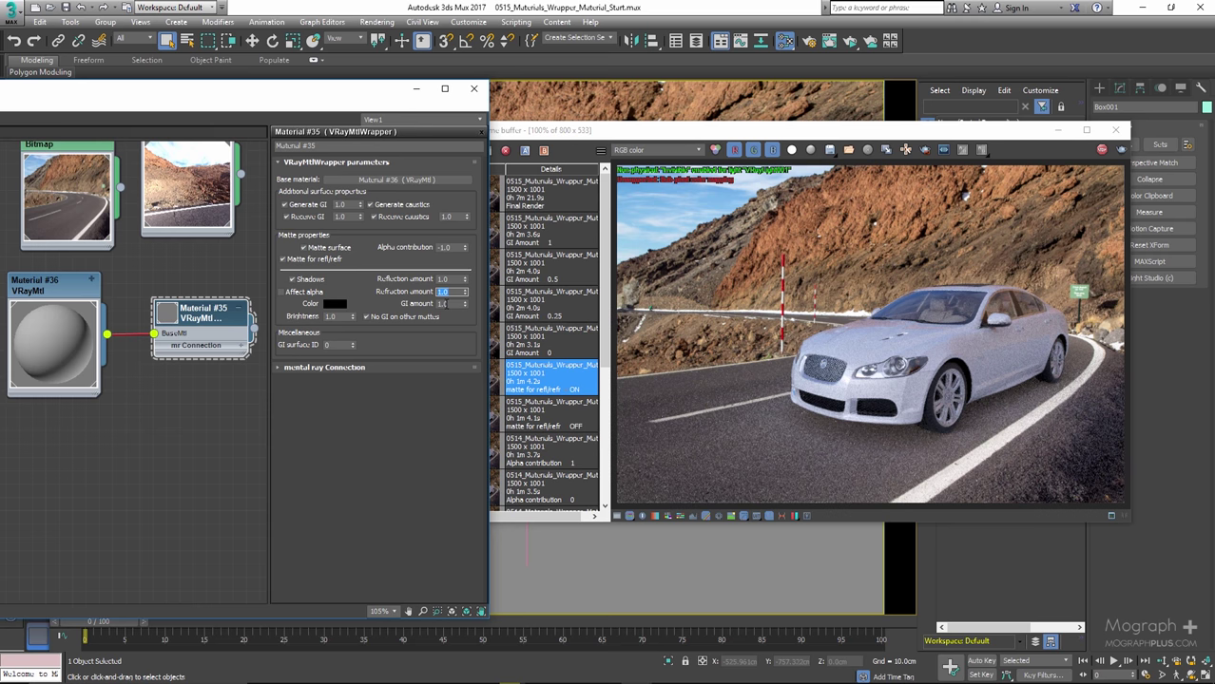
left_click(452, 304)
scroll(826, 462, "up", 1)
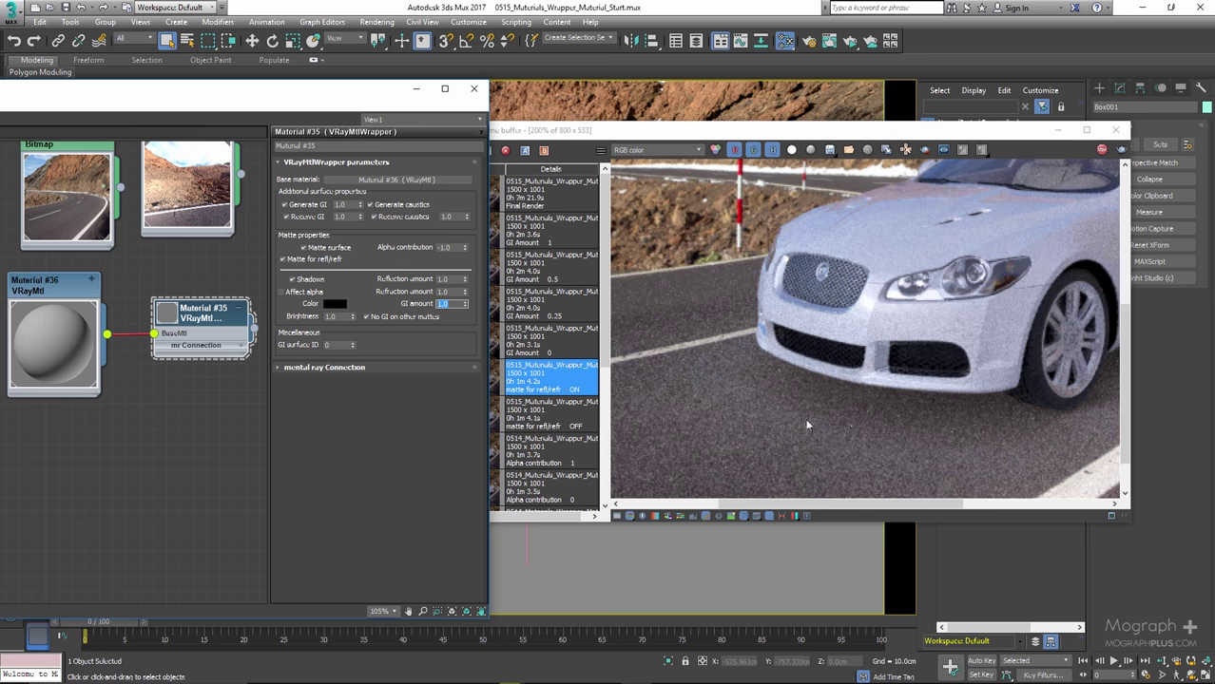
scroll(852, 423, "down", 1)
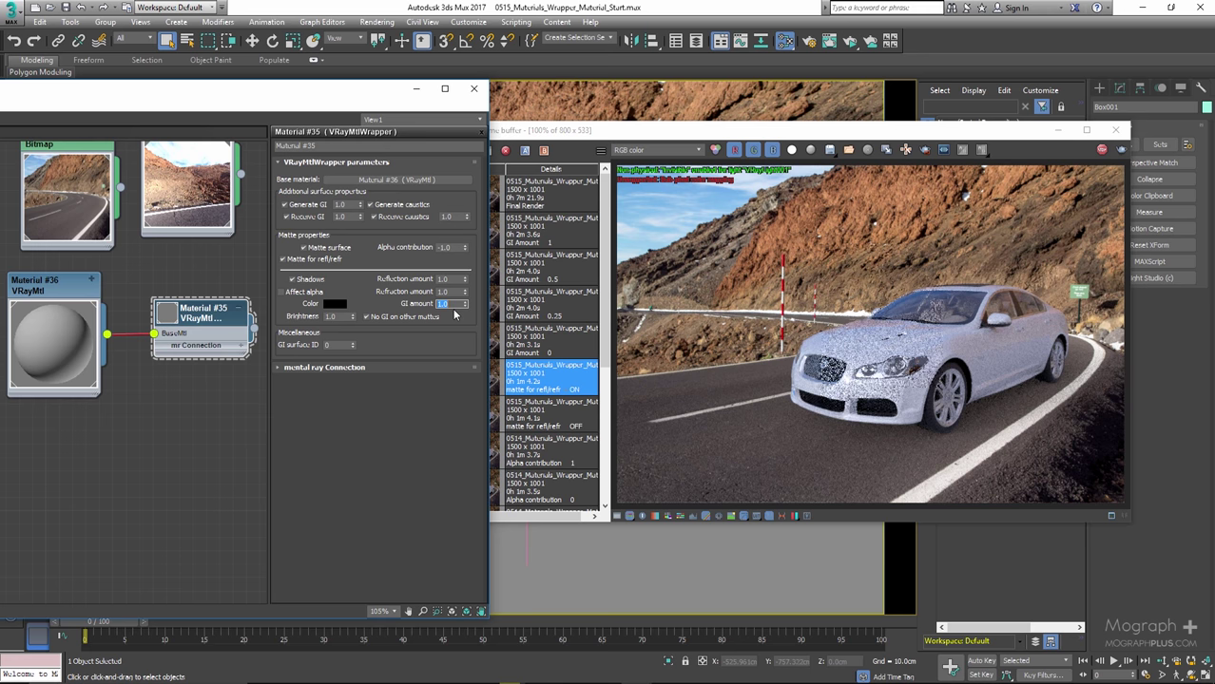
Stop the interactive render, clear the frame buffer image and place the material editor beside the render history
left_click(1110, 170)
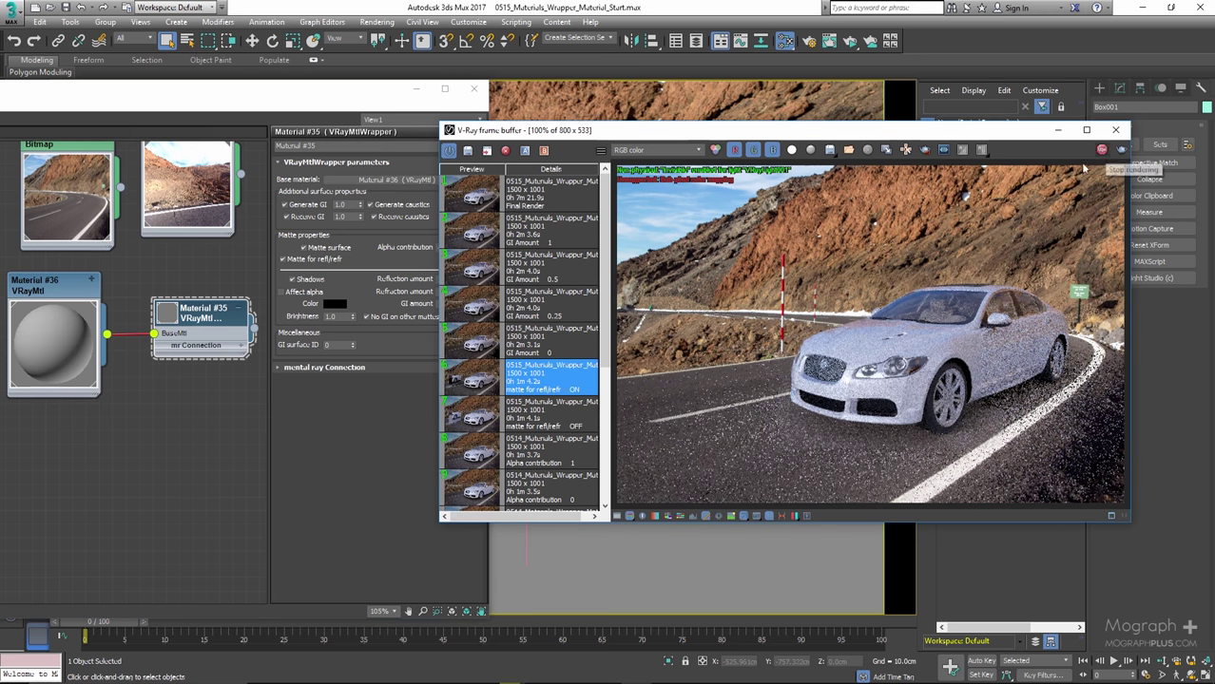
left_click(867, 149)
left_click(614, 389)
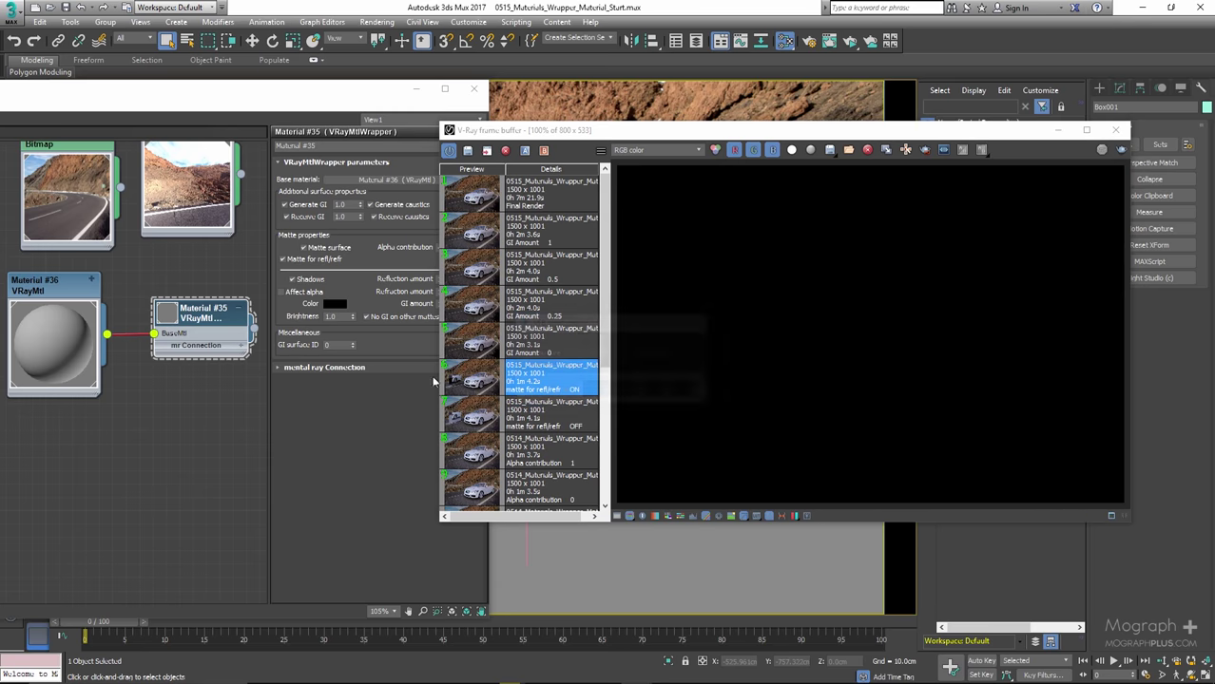
left_click(380, 104)
left_click_drag(376, 100, 262, 100)
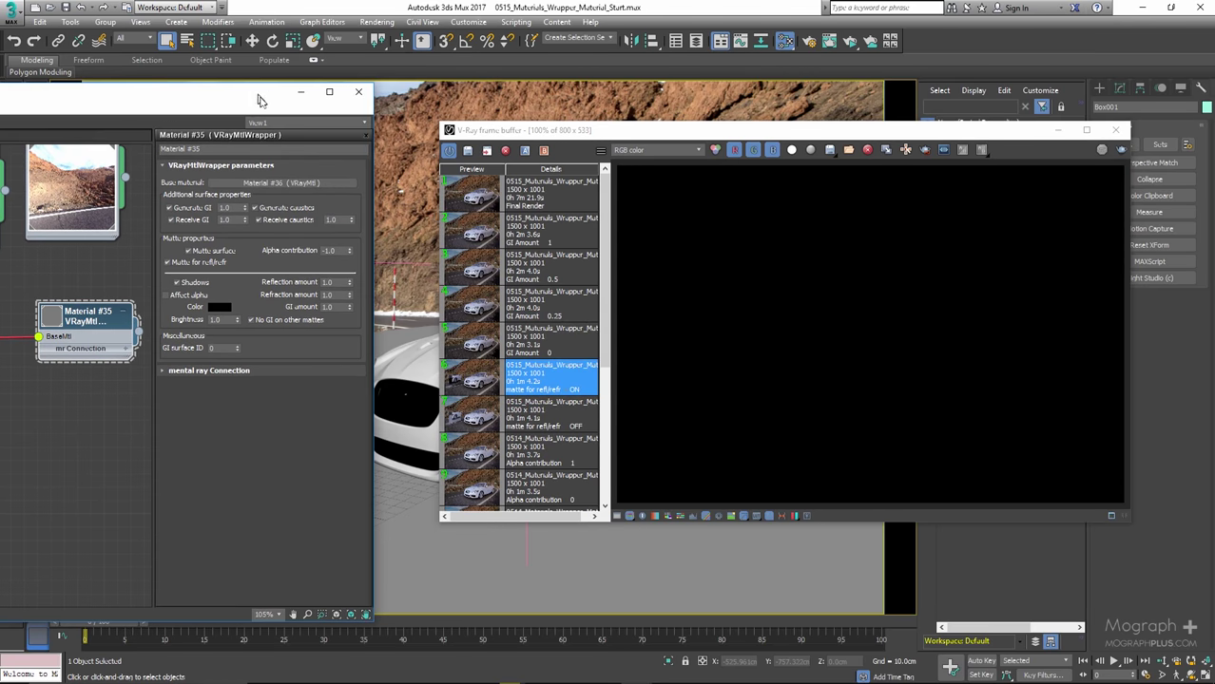
Set the wrapper's GI amount to 0 and compare the saved renders for GI amounts 0, 0.25, 0.5 and 1
left_click(482, 350)
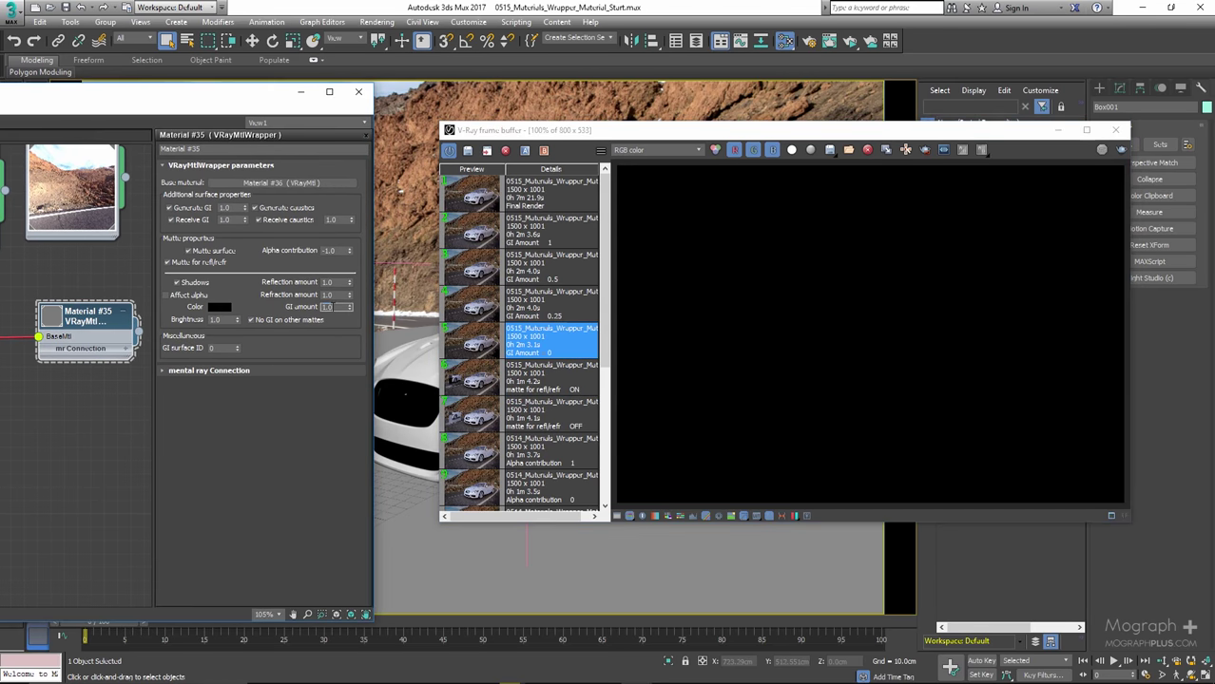
right_click(348, 307)
double_click(472, 347)
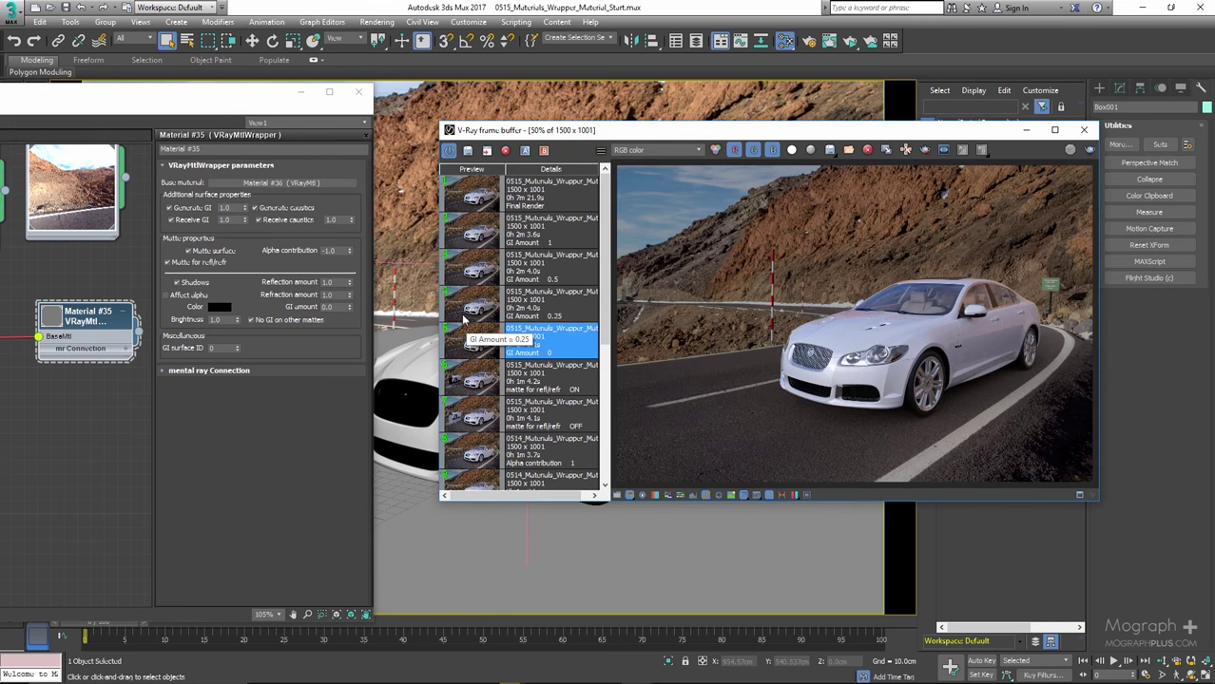
double_click(466, 312)
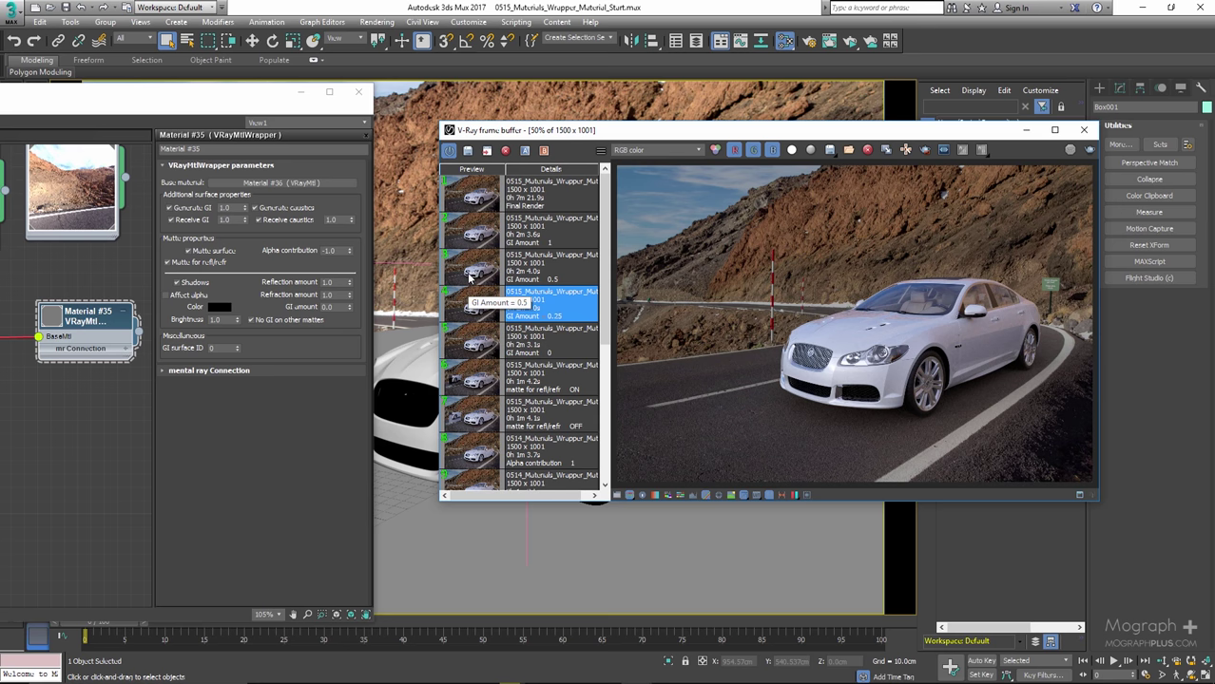
double_click(468, 276)
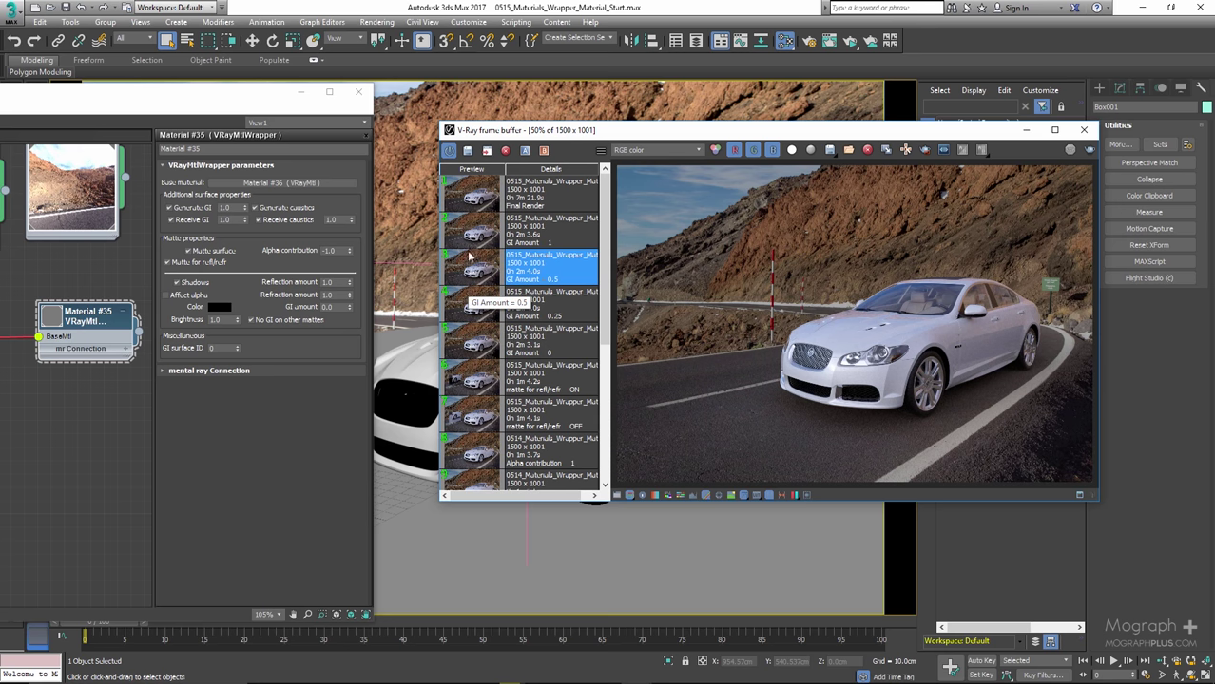
double_click(469, 239)
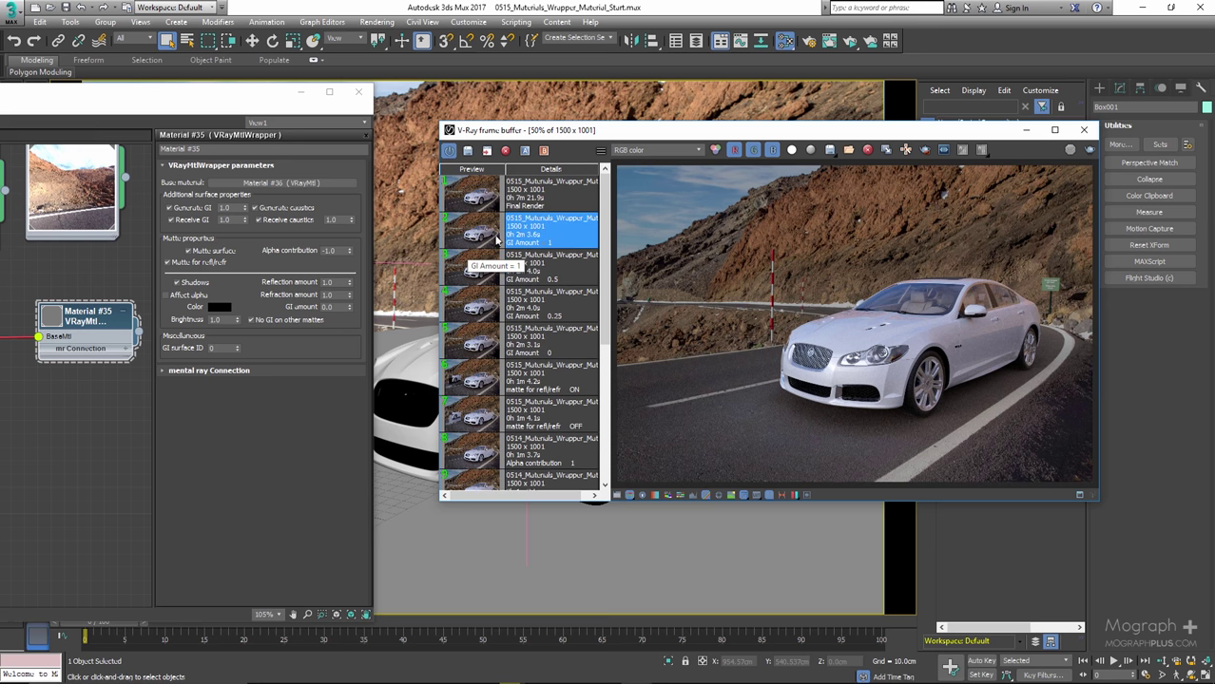
double_click(468, 340)
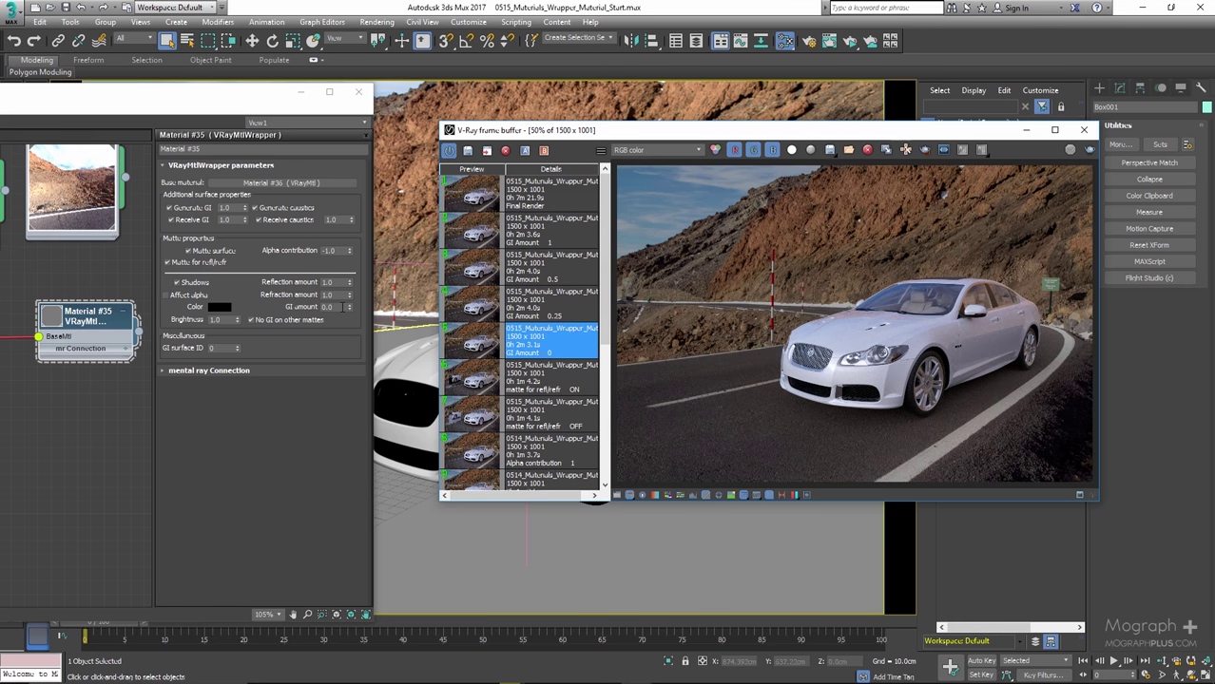
Set the wrapper's GI amount to 0.15 and inspect the car body in the GI amount 0 render up close
left_click(327, 307)
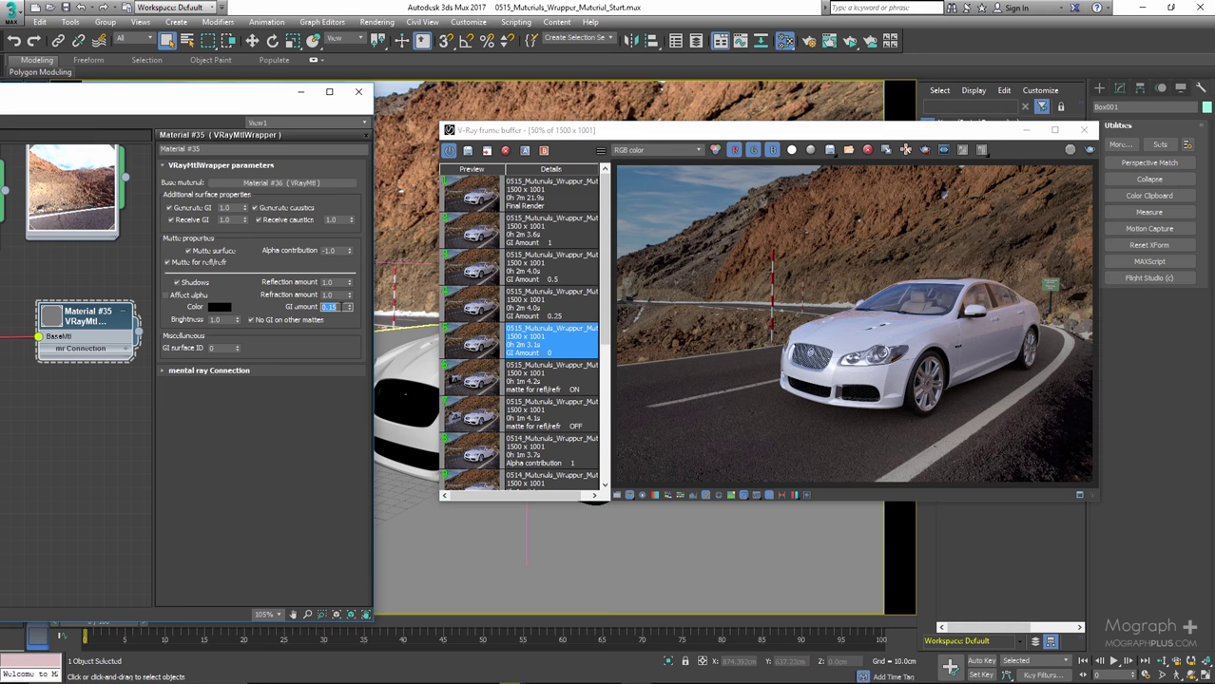
left_click(862, 311)
scroll(862, 311, "up", 4)
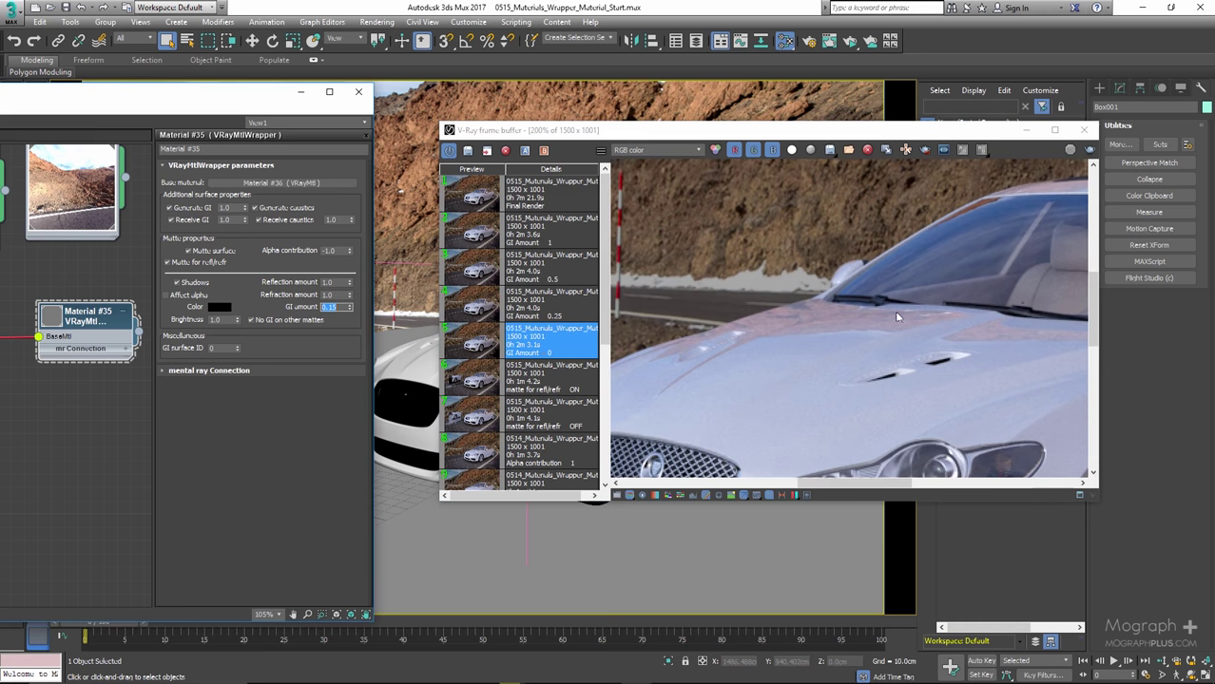
scroll(820, 311, "down", 2)
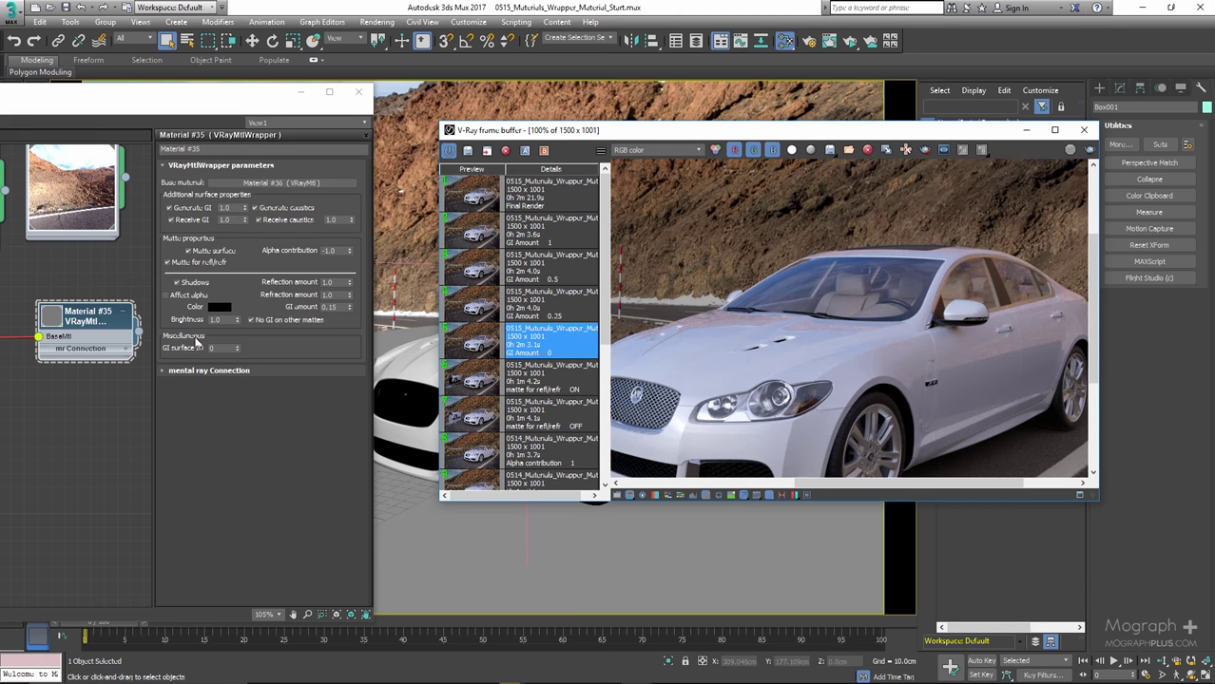
left_click(286, 322)
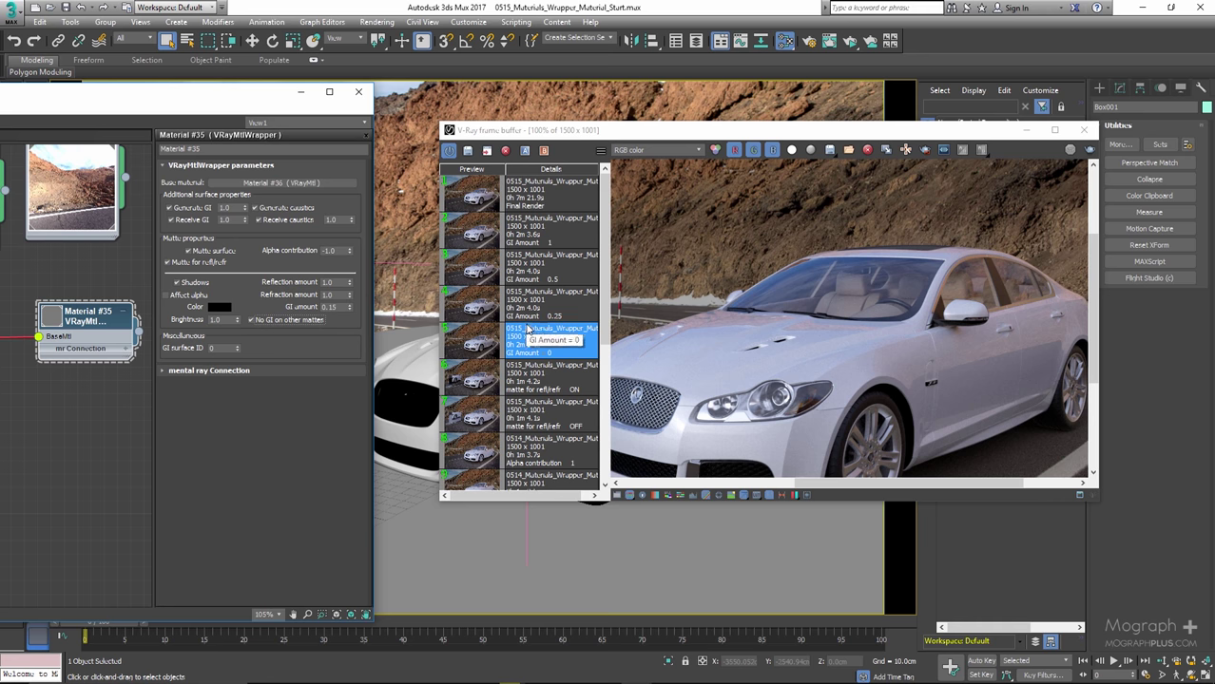
Move the frame buffer aside, examine the ground plane's matte options in its V-Ray object properties, and close the dialog
left_click(492, 204)
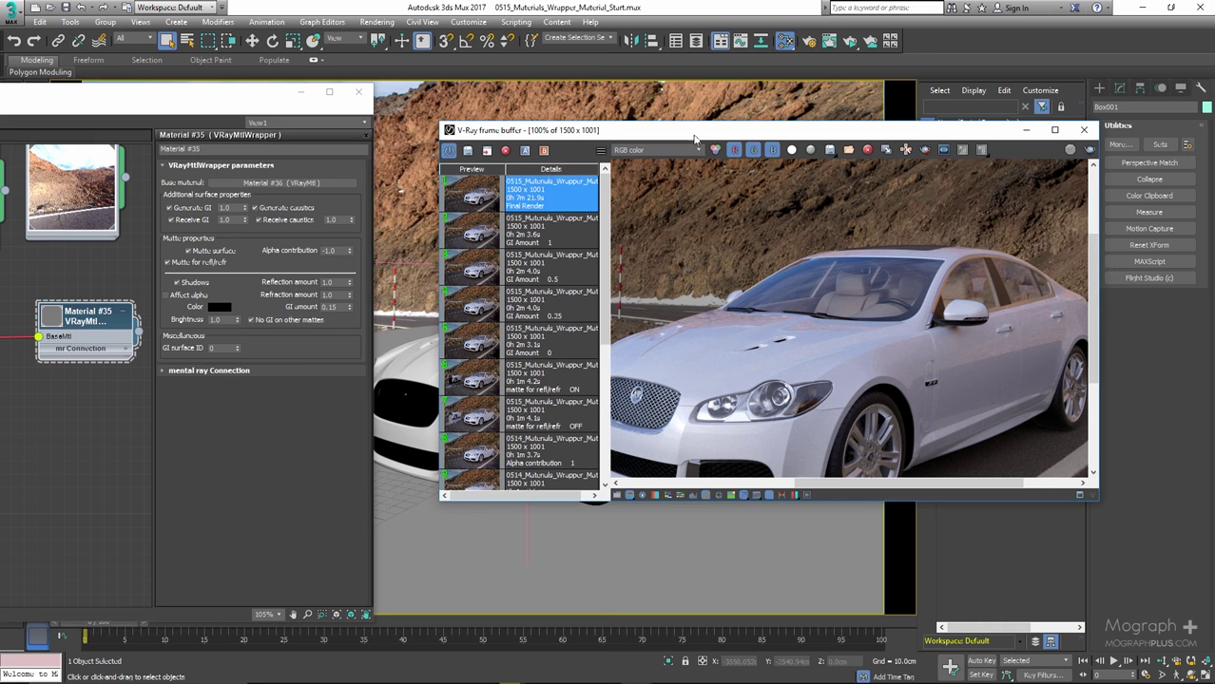
left_click_drag(694, 138, 768, 157)
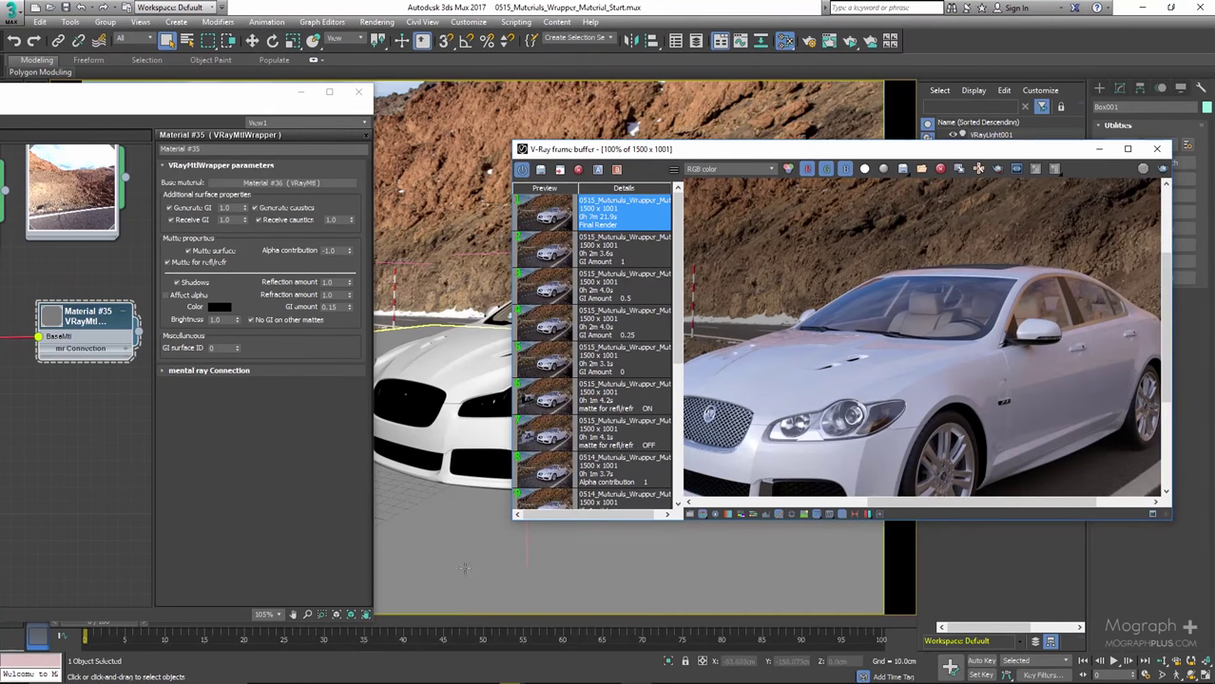
left_click(468, 486)
right_click(468, 486)
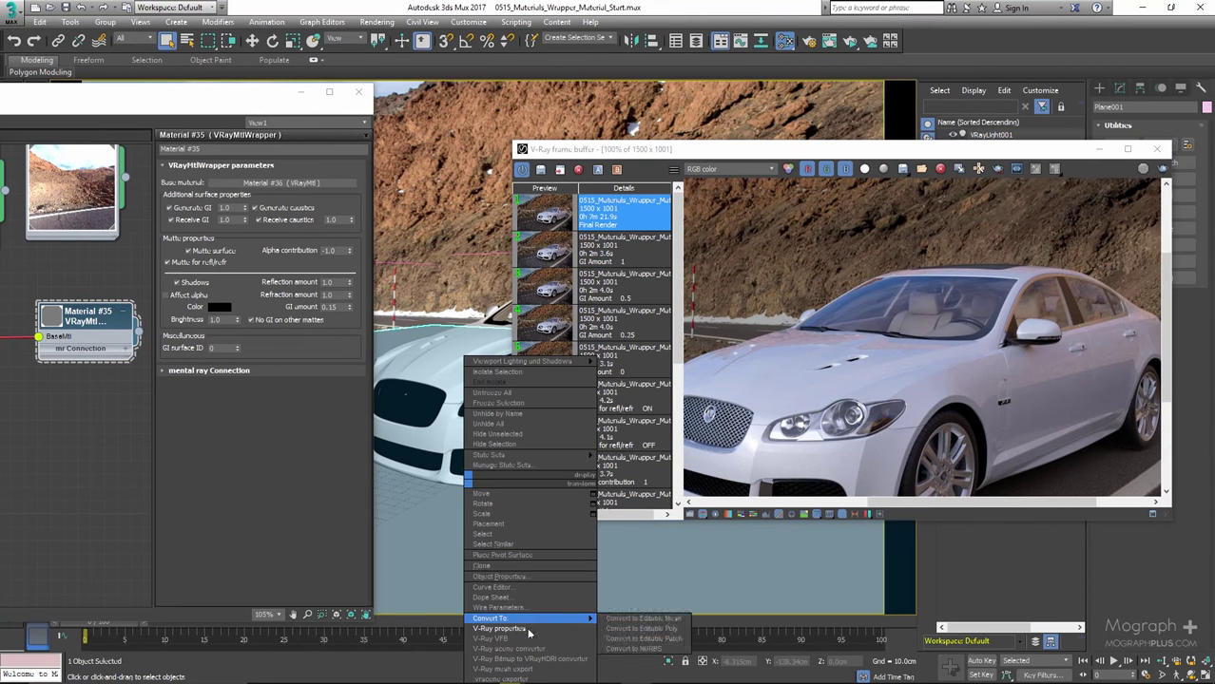
right_click(492, 486)
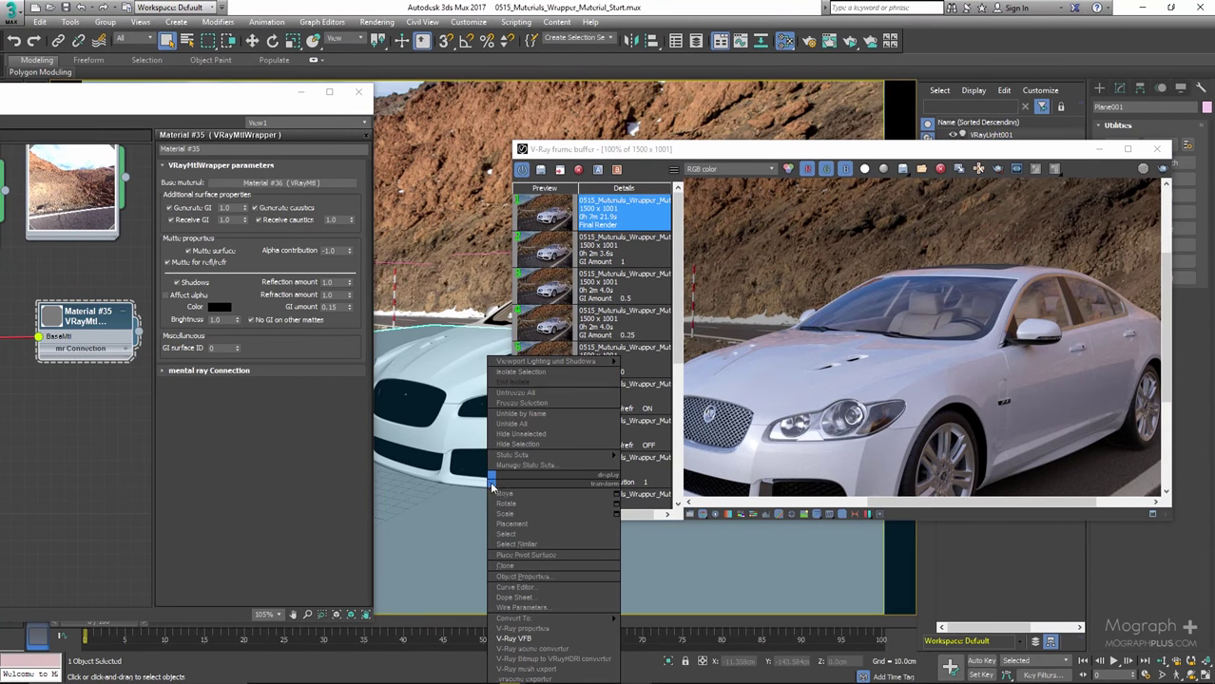
left_click(559, 629)
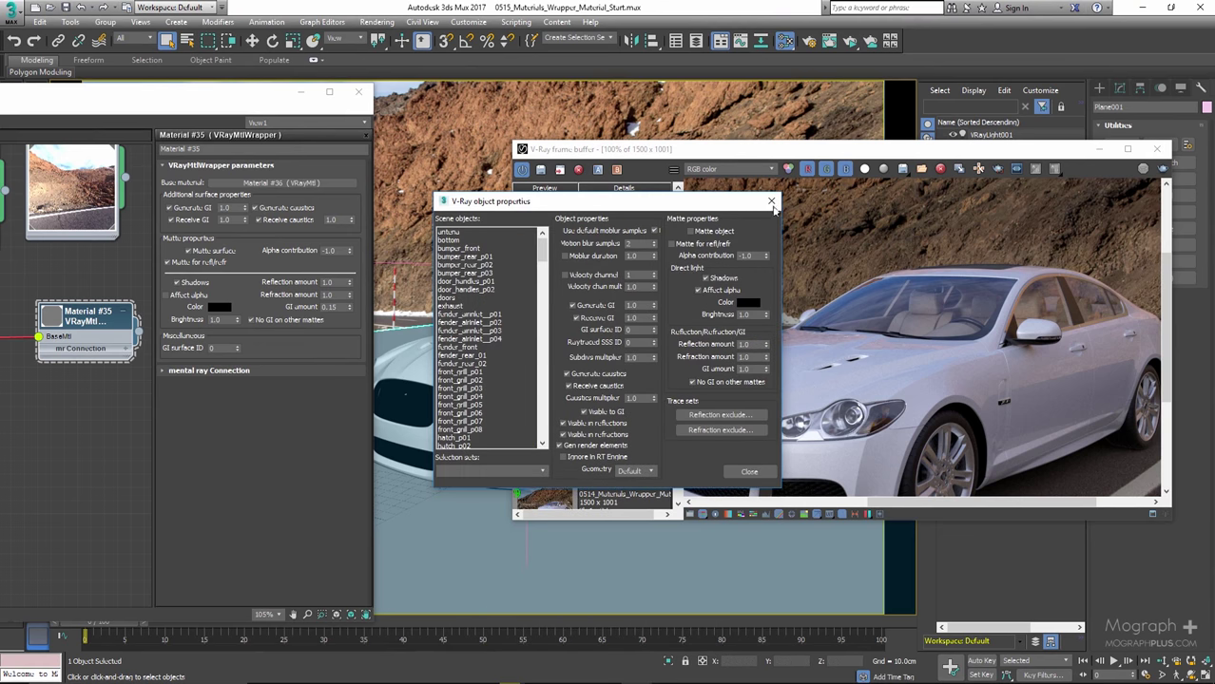
left_click(778, 196)
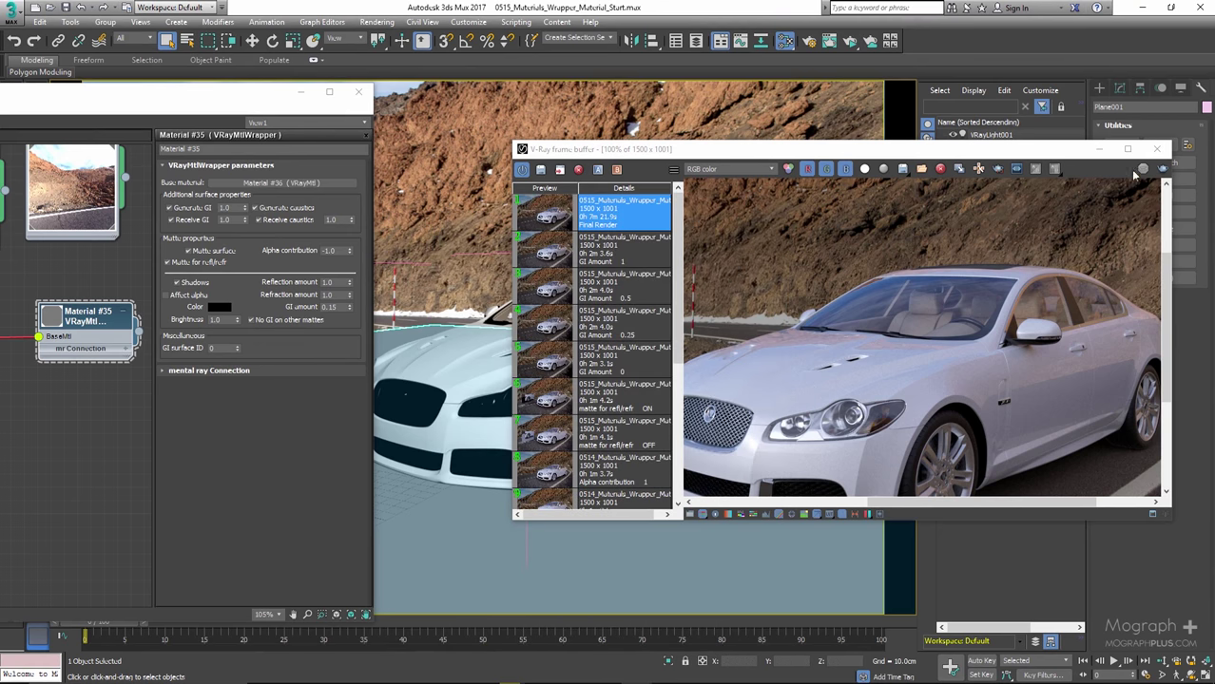
Move the material editor out of the way and open the Render Setup window
left_click_drag(118, 98, 43, 195)
left_click(12, 134)
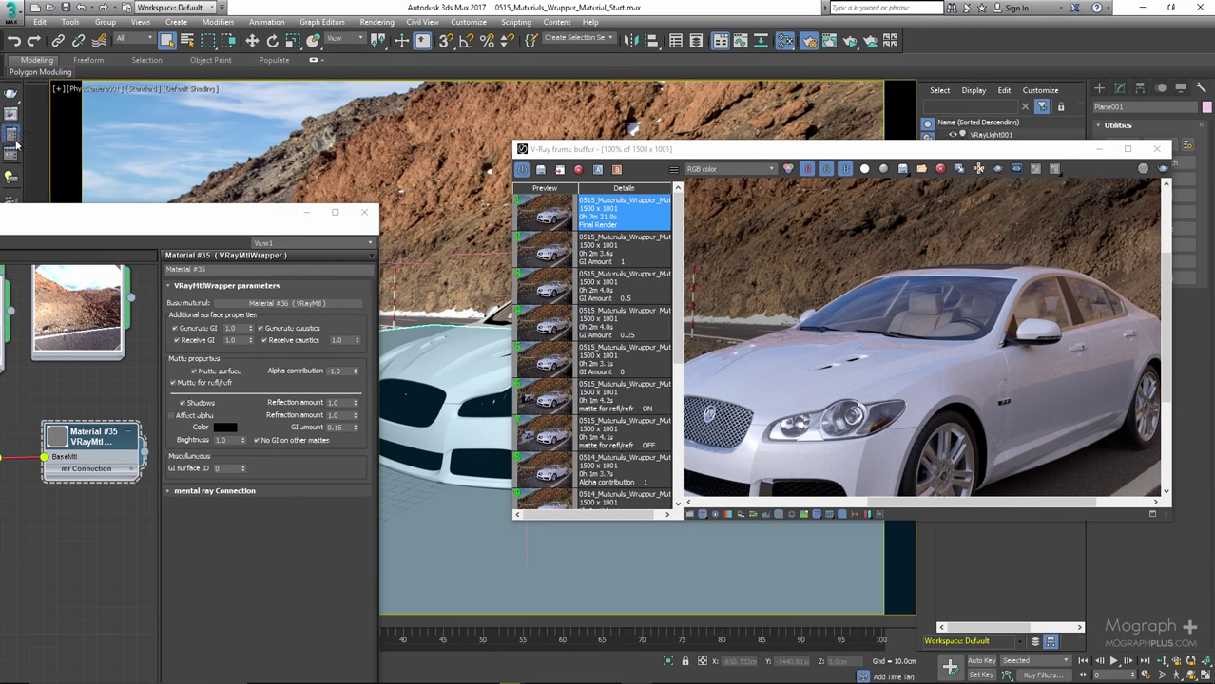
key("F10")
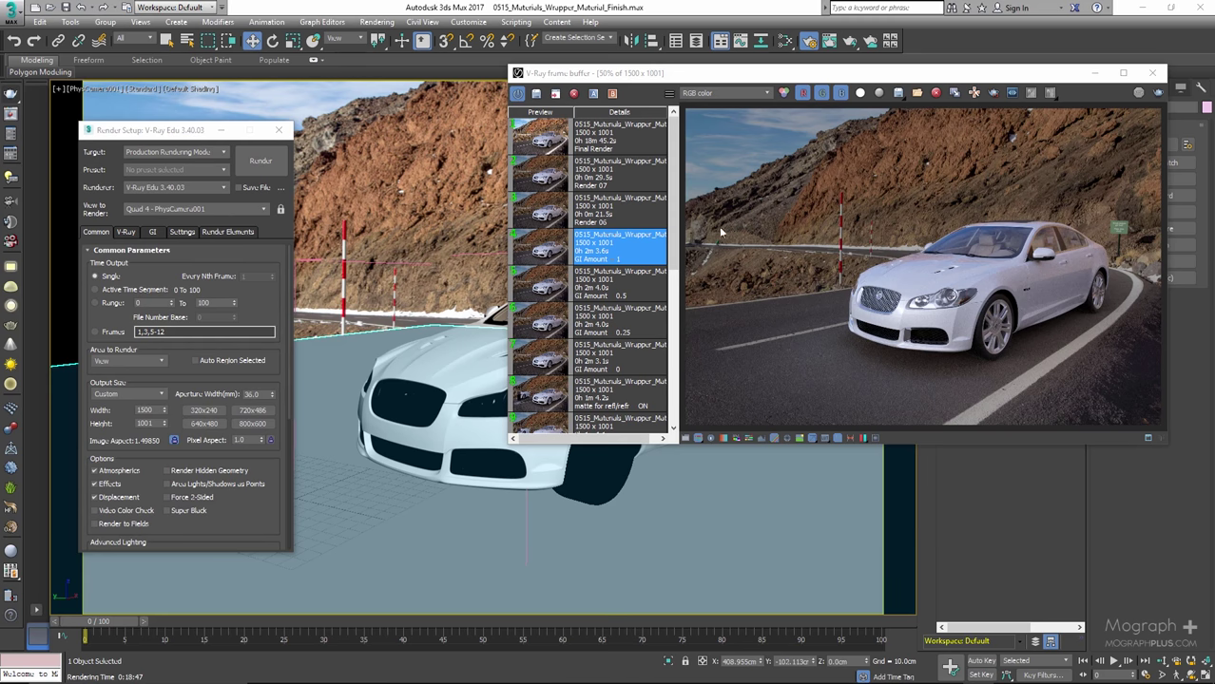
Load the GI amount 0.25 render in the maximized frame buffer, examine the car's windows up close, and restore the window
double_click(1059, 74)
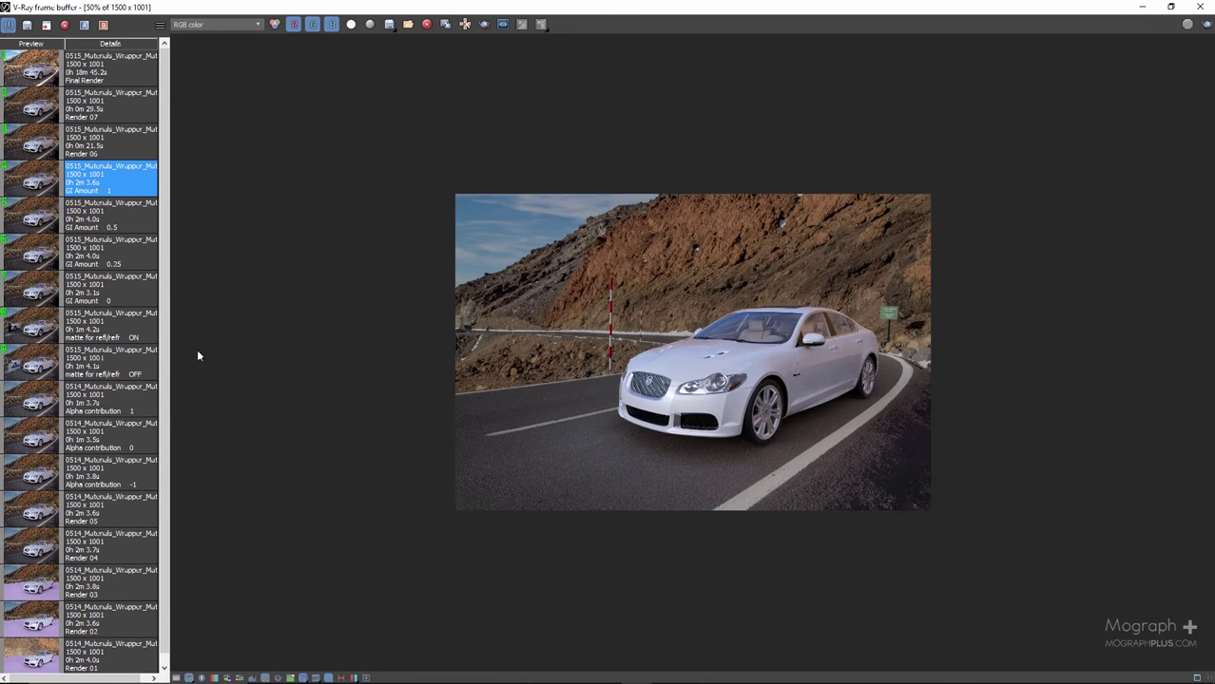
left_click(21, 262)
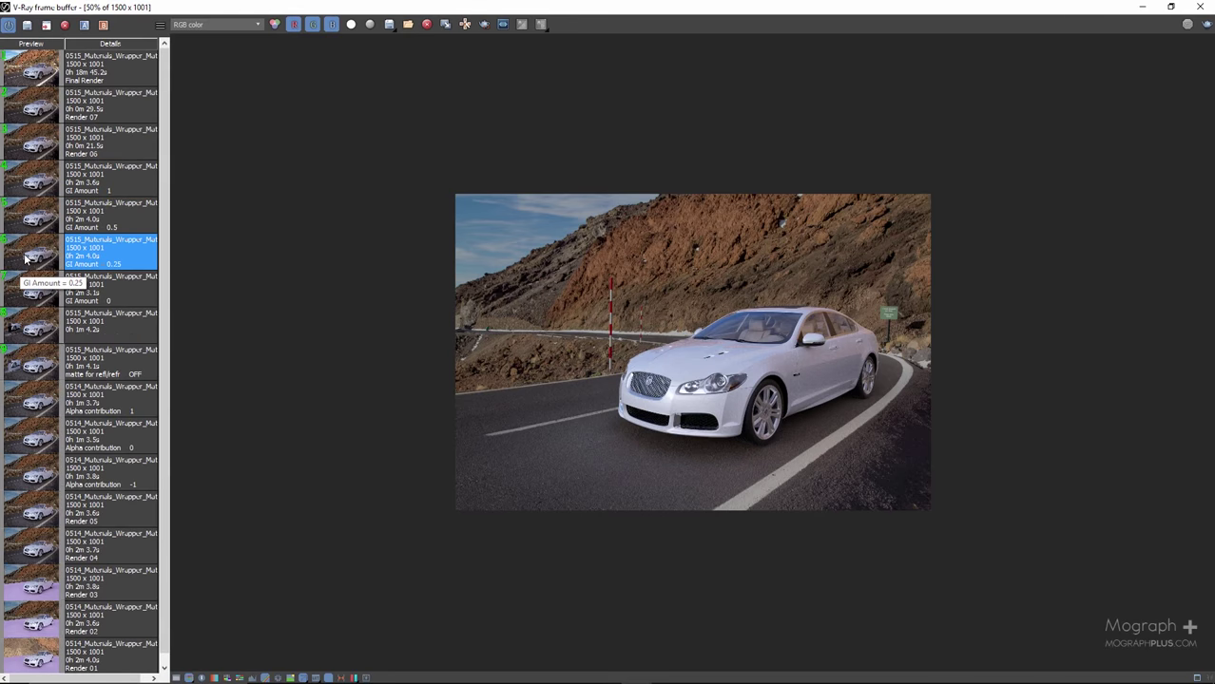
scroll(664, 357, "up", 6)
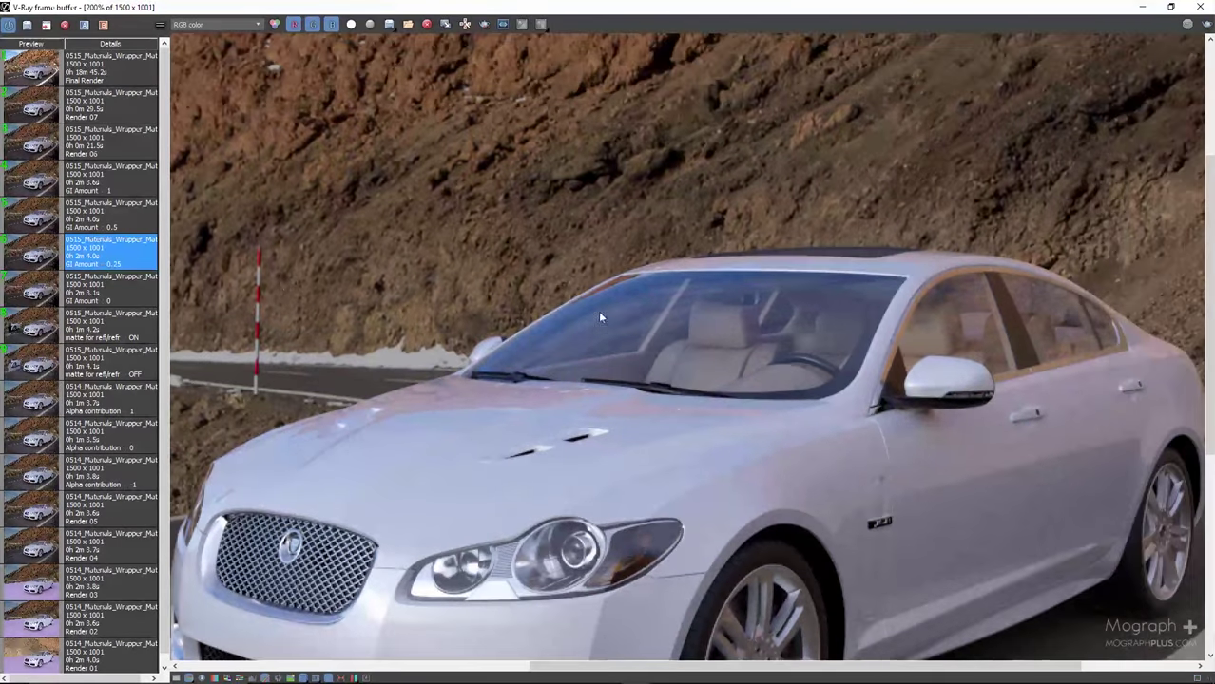
left_click_drag(592, 6, 941, 121)
Turn off the refraction environment override in the V-Ray environment render settings
left_click_drag(142, 132, 166, 125)
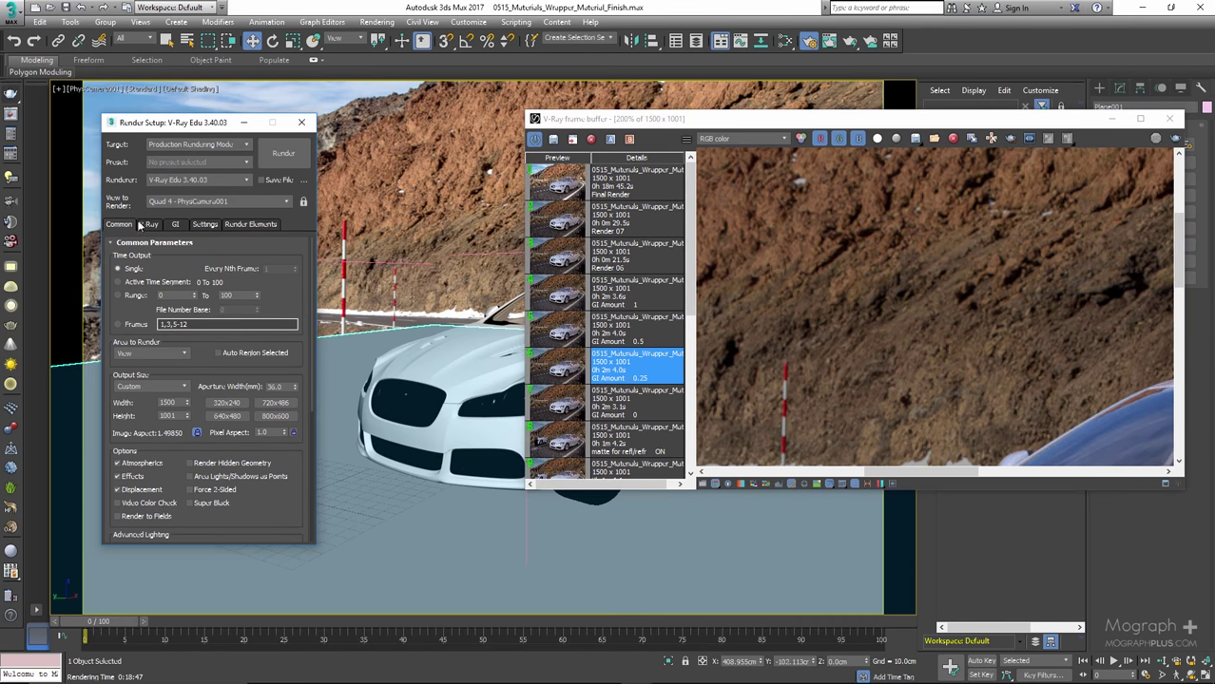
left_click(146, 225)
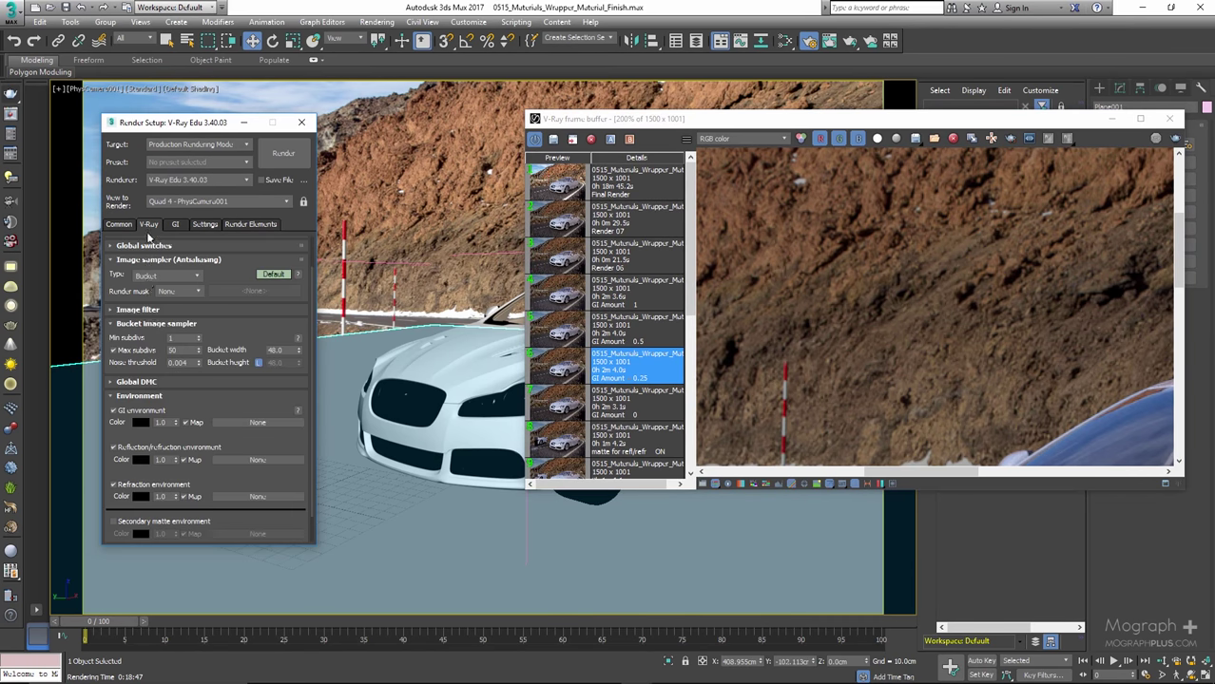
left_click(159, 484)
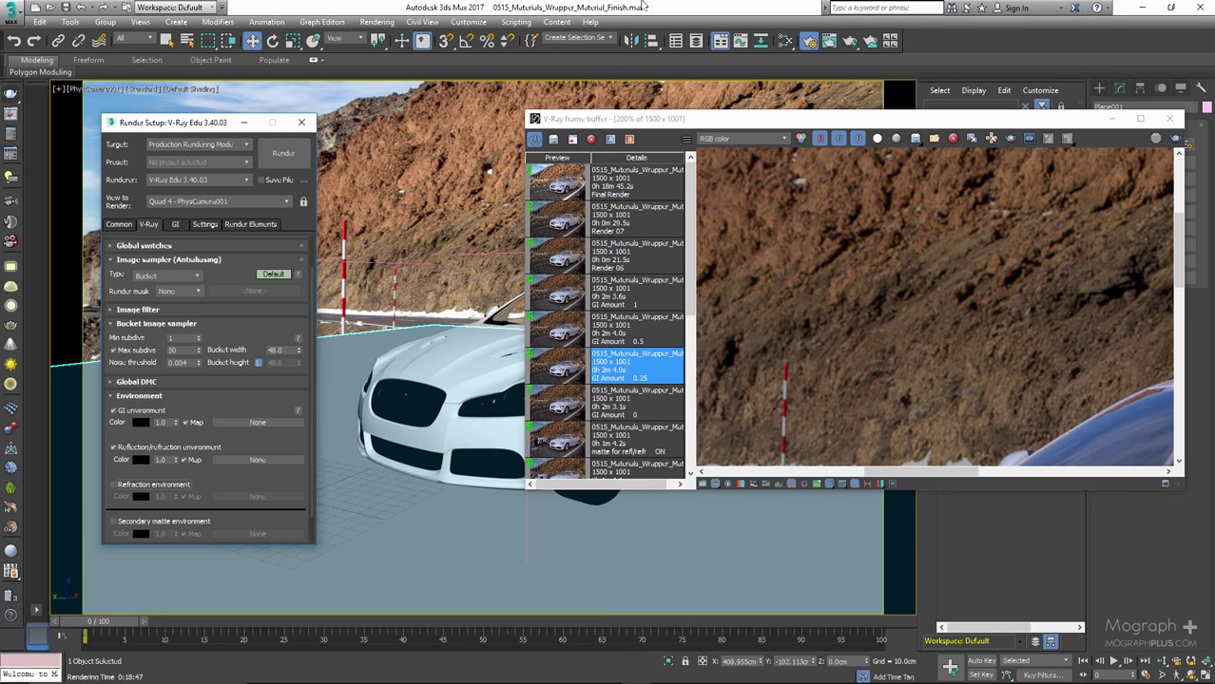
Duplicate the VRayHDRI map in the material editor and assign the copy as an instance to the reflection/refraction environment
key("m")
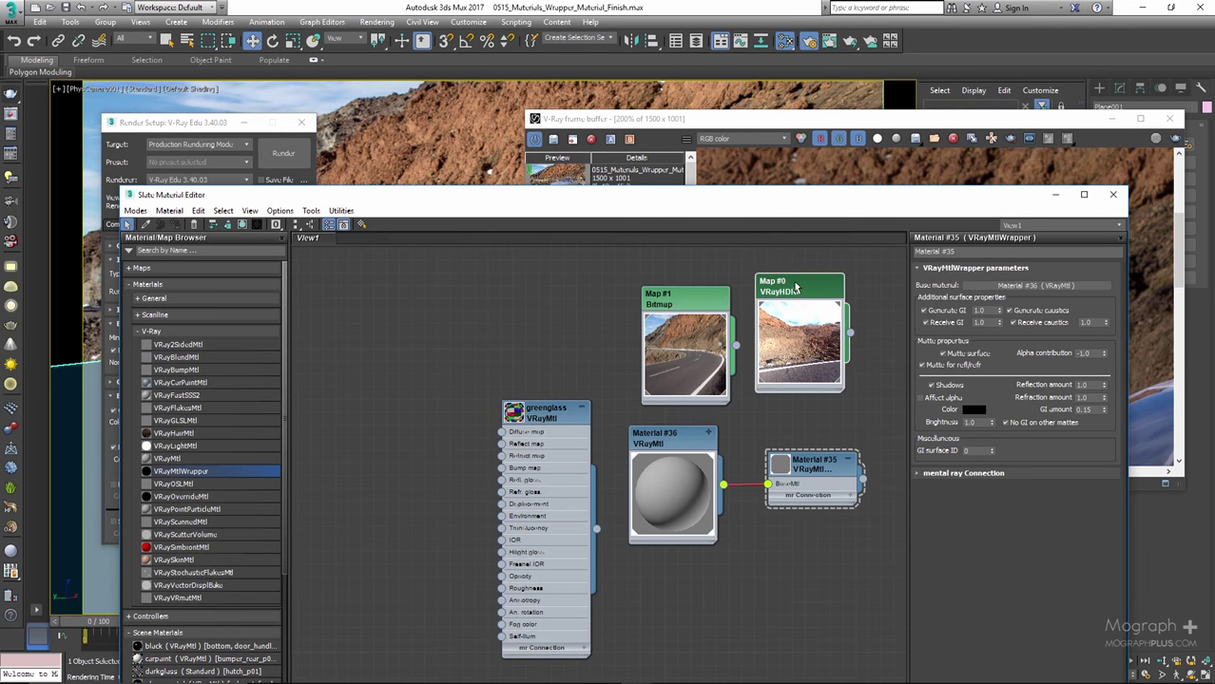
left_click_drag(796, 290, 461, 288, "shift")
left_click_drag(487, 194, 712, 190)
left_click_drag(736, 328, 258, 460)
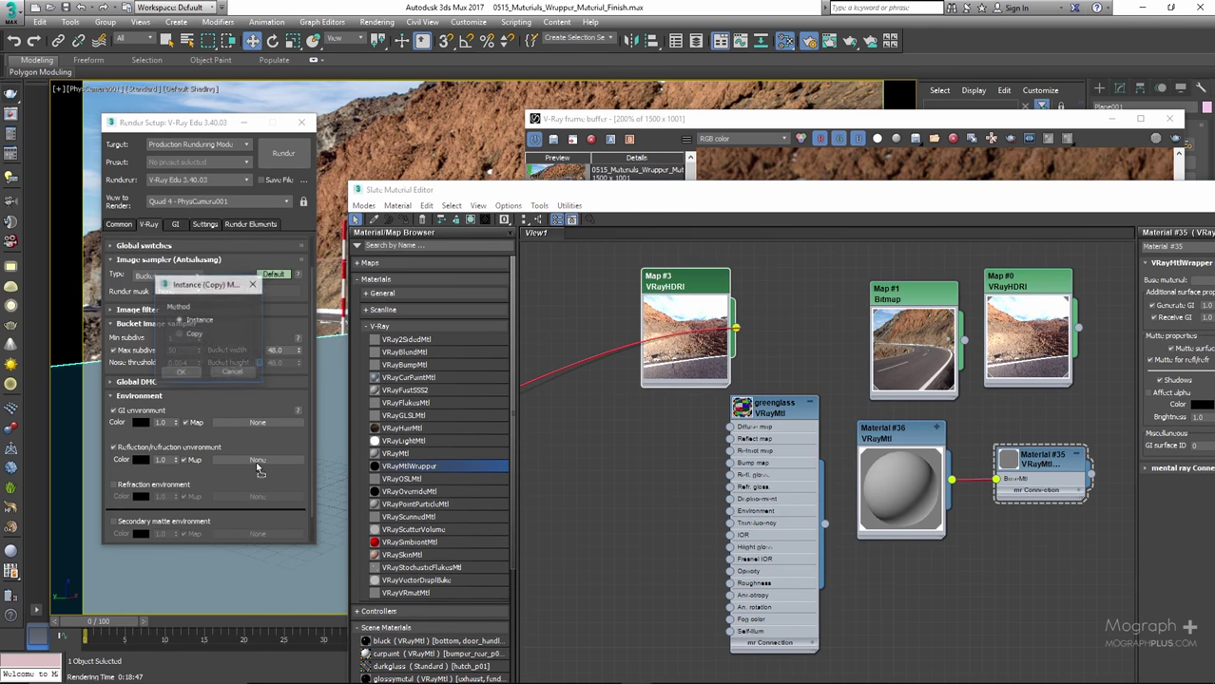
left_click(180, 371)
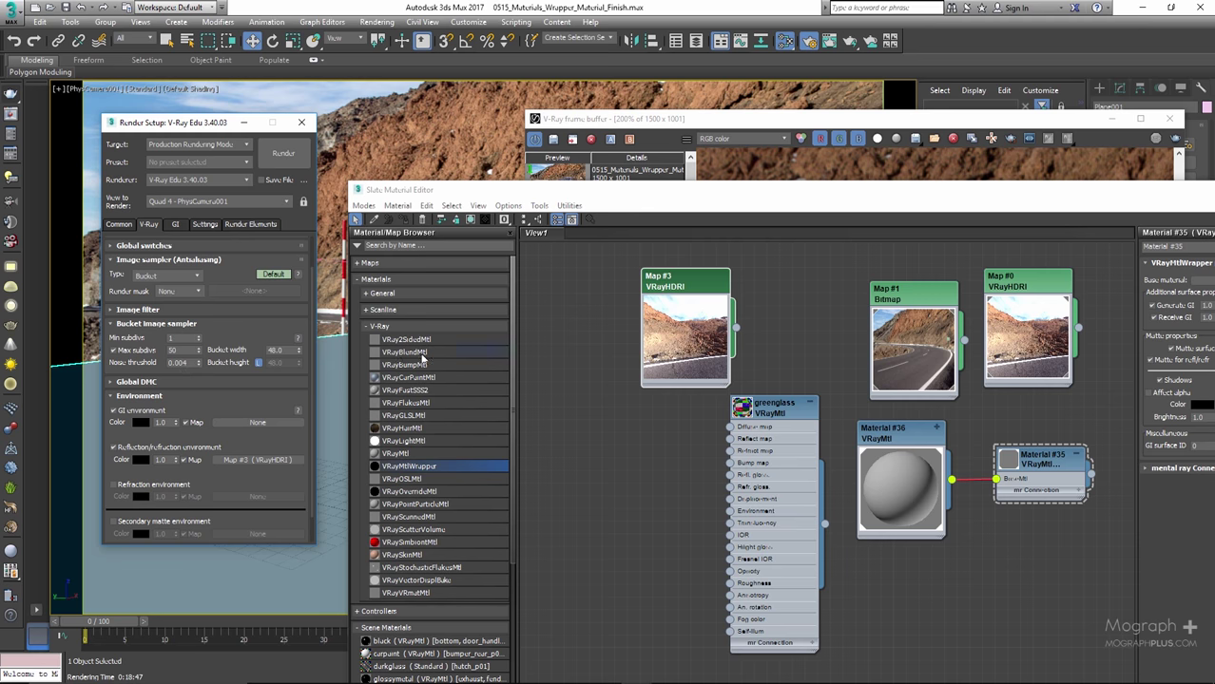
Load Render 06 in the maximized frame buffer and inspect the reflections in the car's windows and body up close
left_click_drag(839, 204, 514, 423)
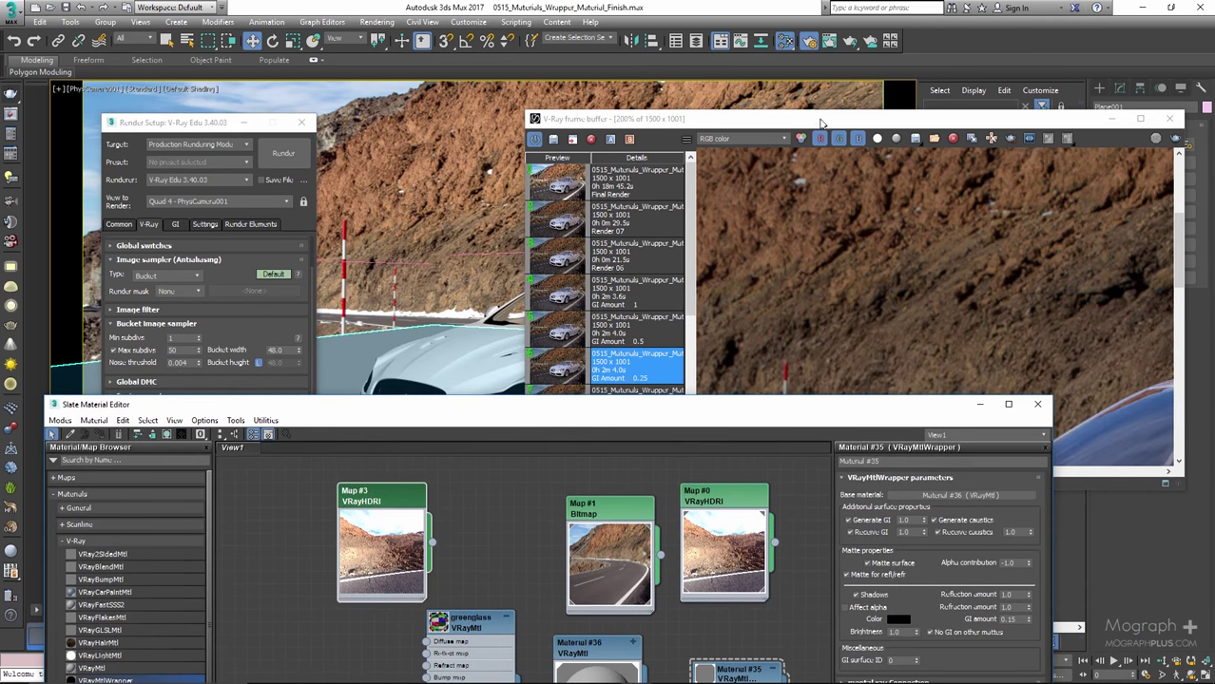
left_click(635, 369)
left_click(1140, 118)
double_click(278, 240)
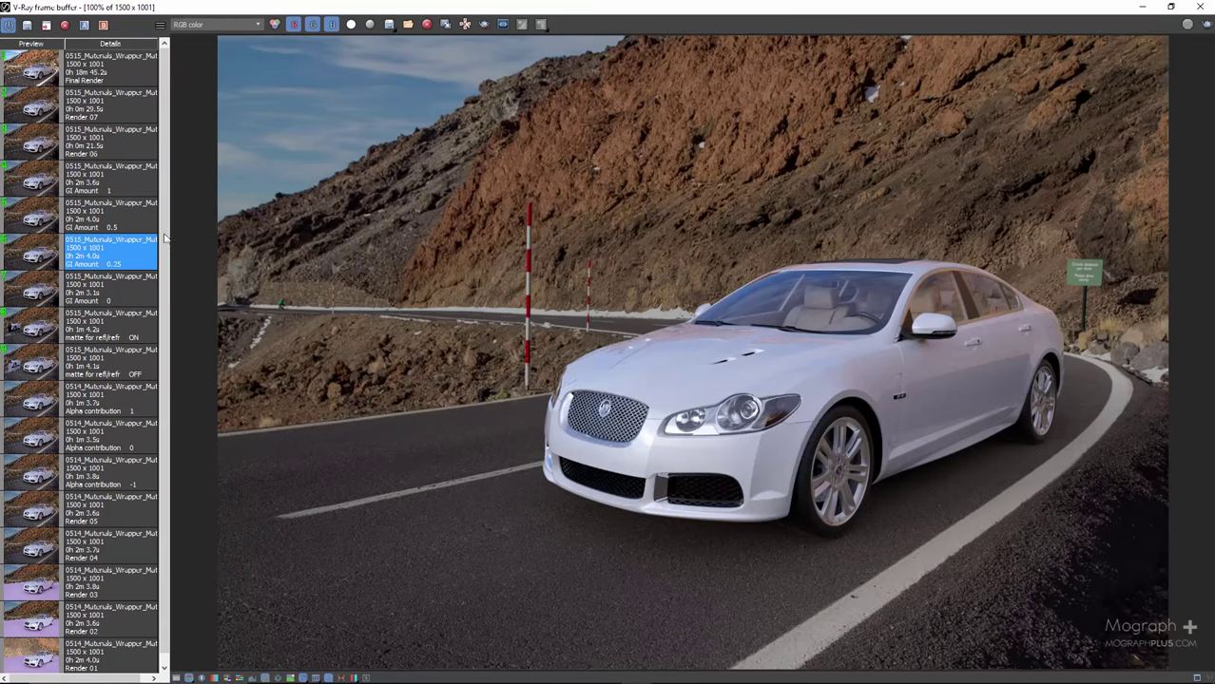
left_click(37, 143)
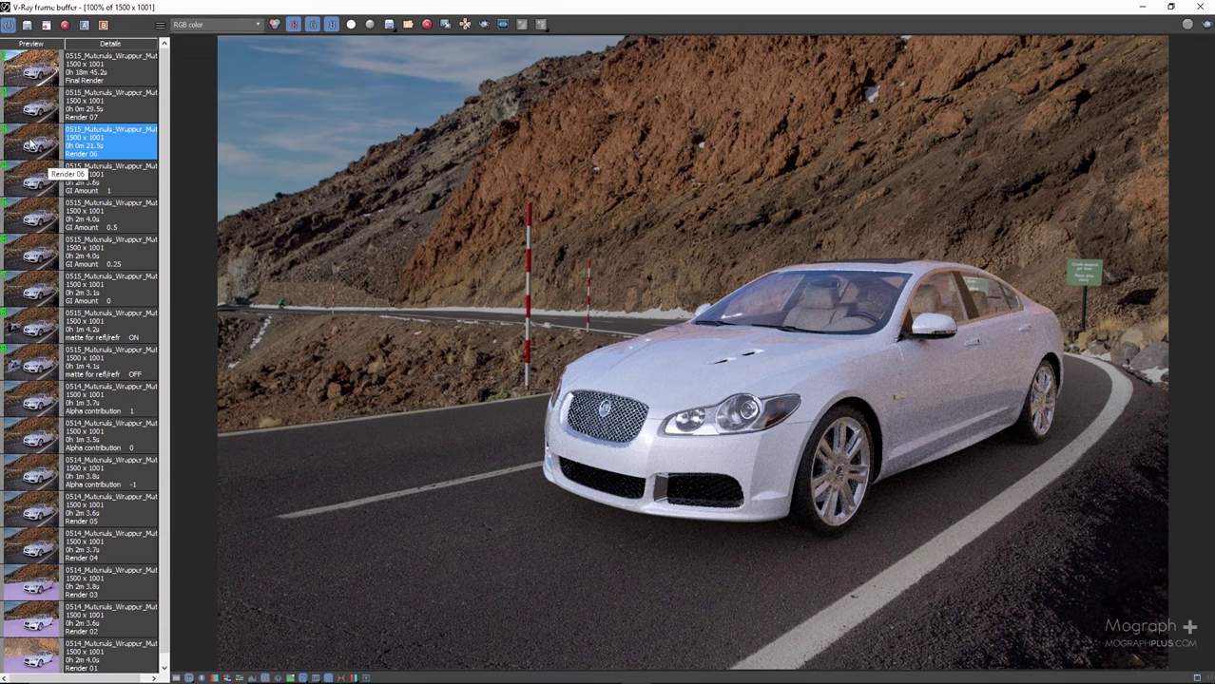
scroll(1033, 259, "up", 2)
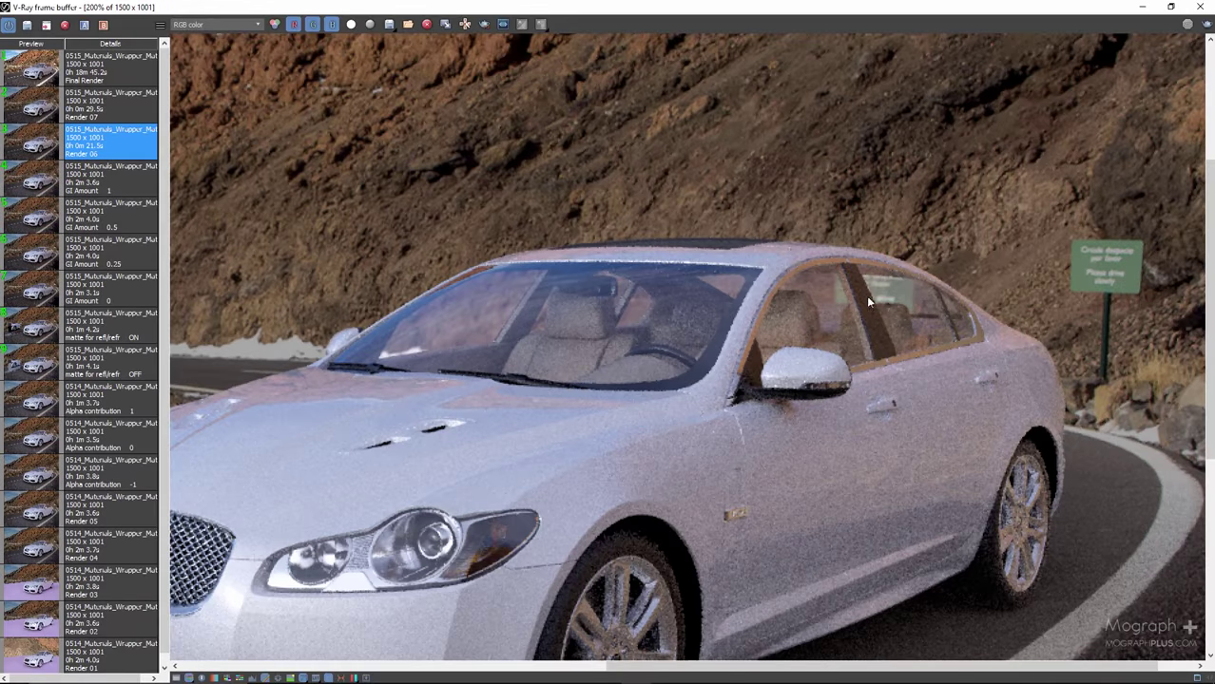
double_click(890, 294)
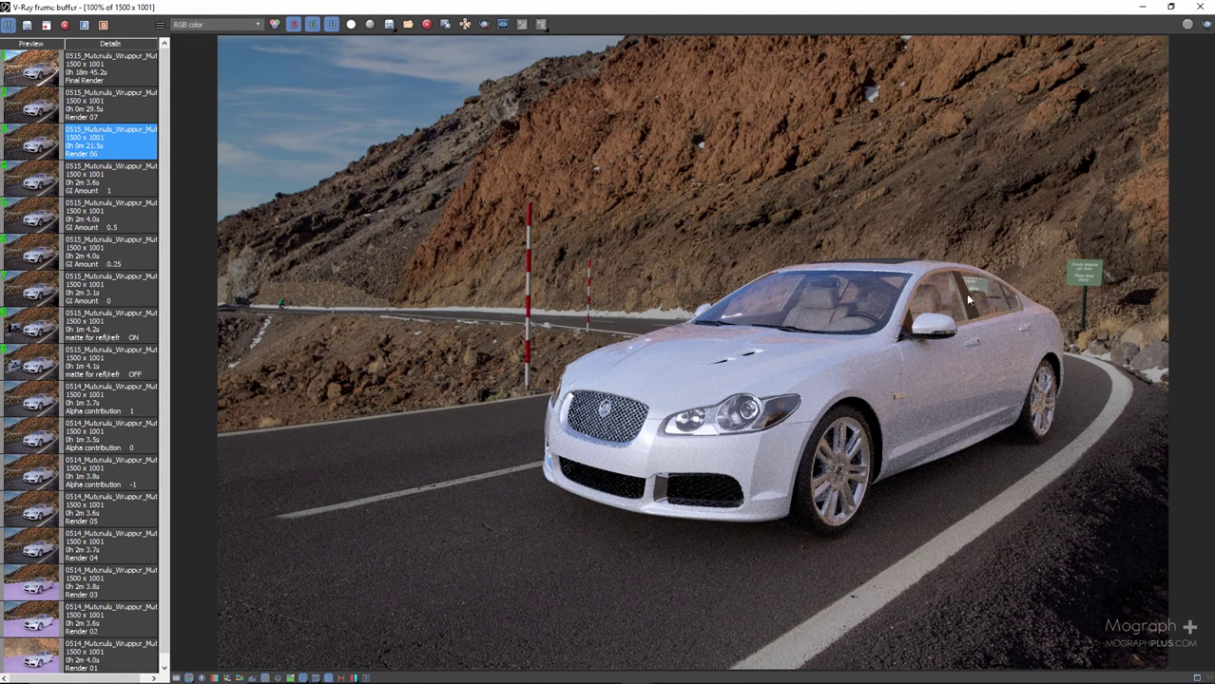
Close the frame buffer and set the horizontal rotation of the Map #3 VRayHDRI to 0 in the material editor
left_click(1200, 7)
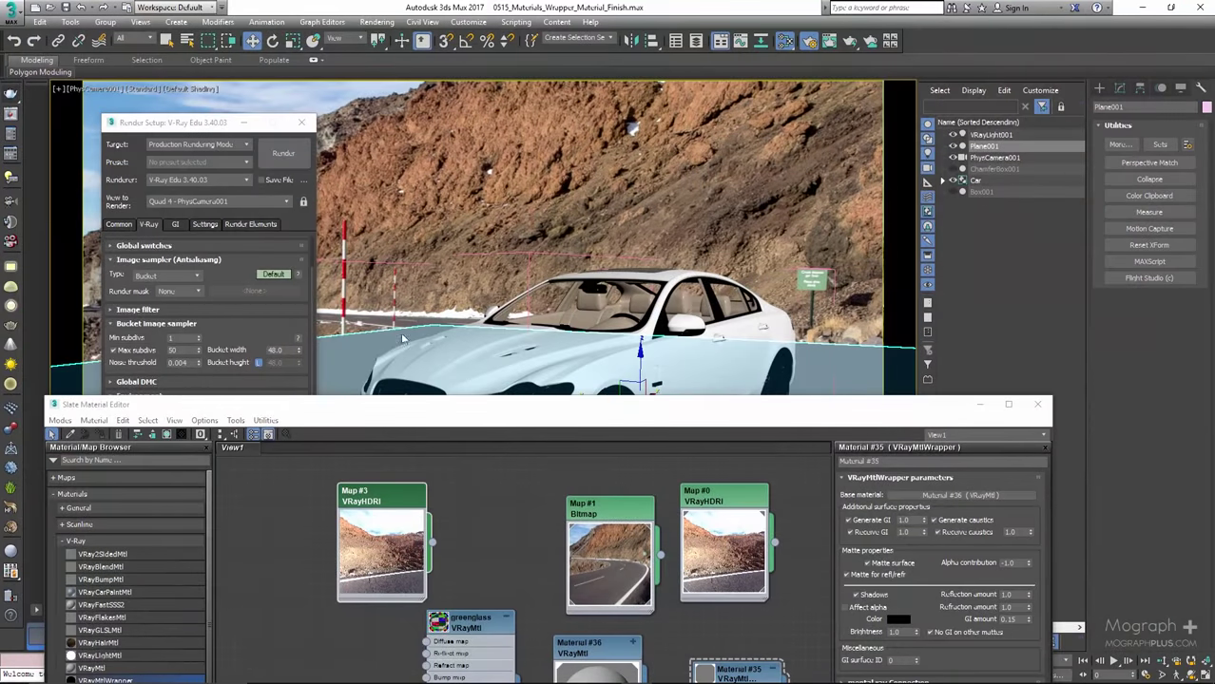
left_click(585, 407)
left_click_drag(586, 407, 518, 329)
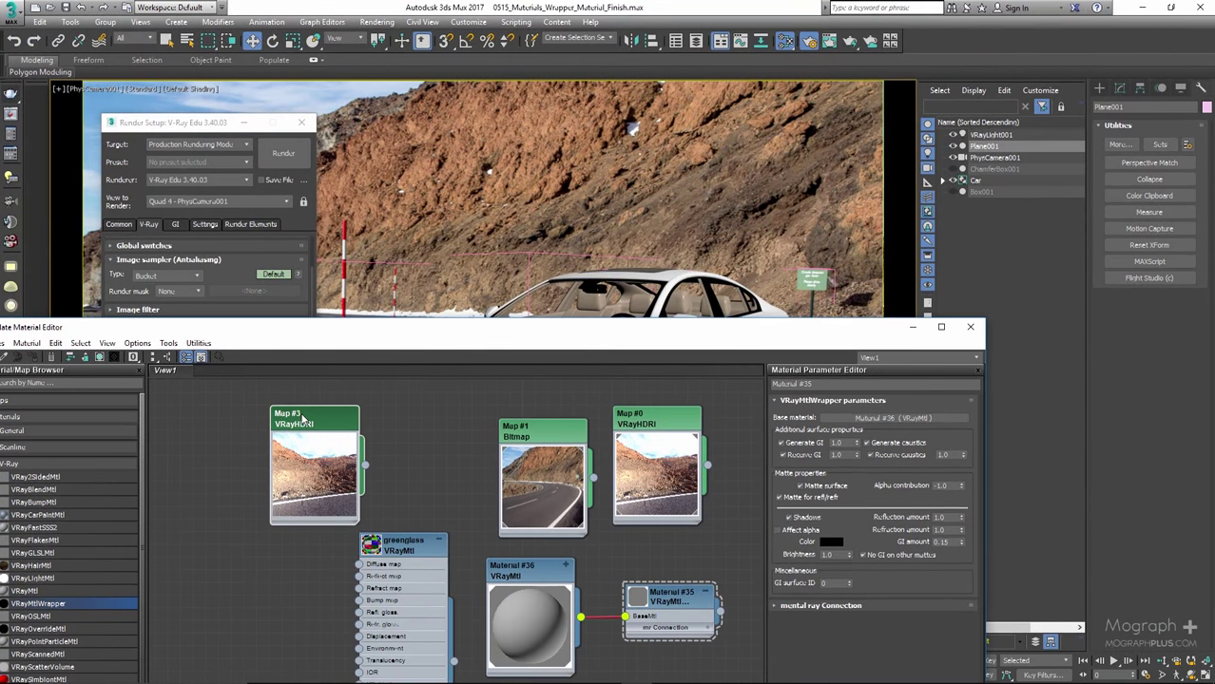
double_click(314, 466)
double_click(846, 477)
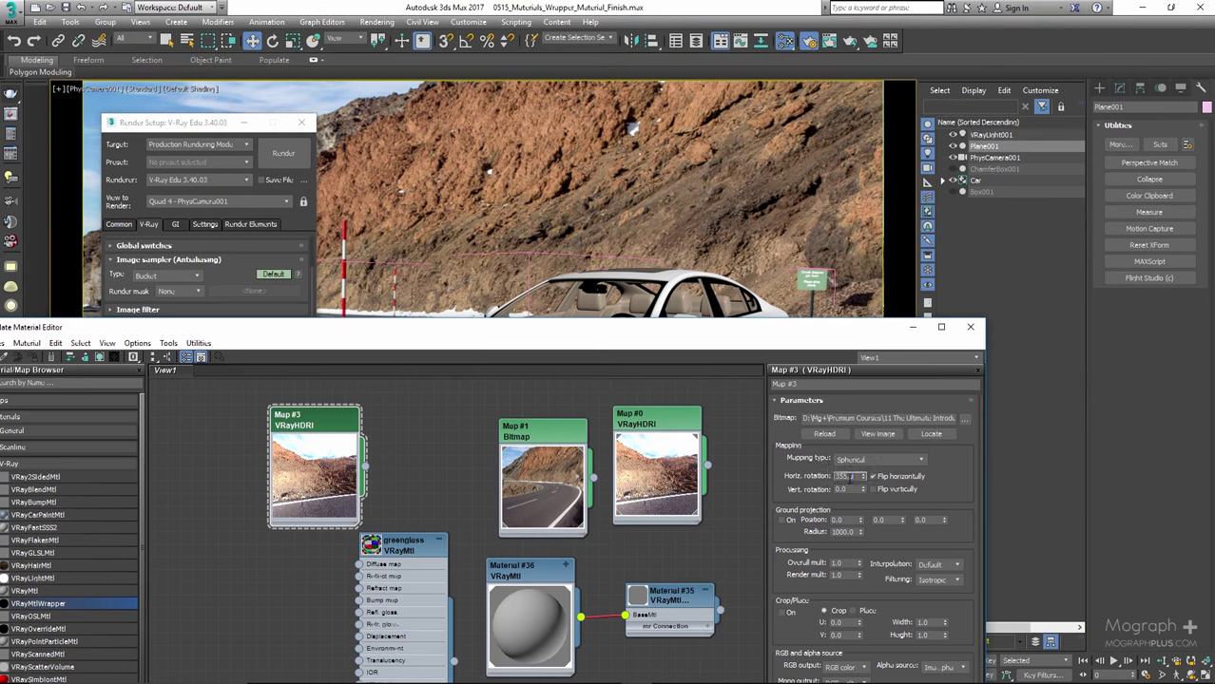
type("0")
key("Return")
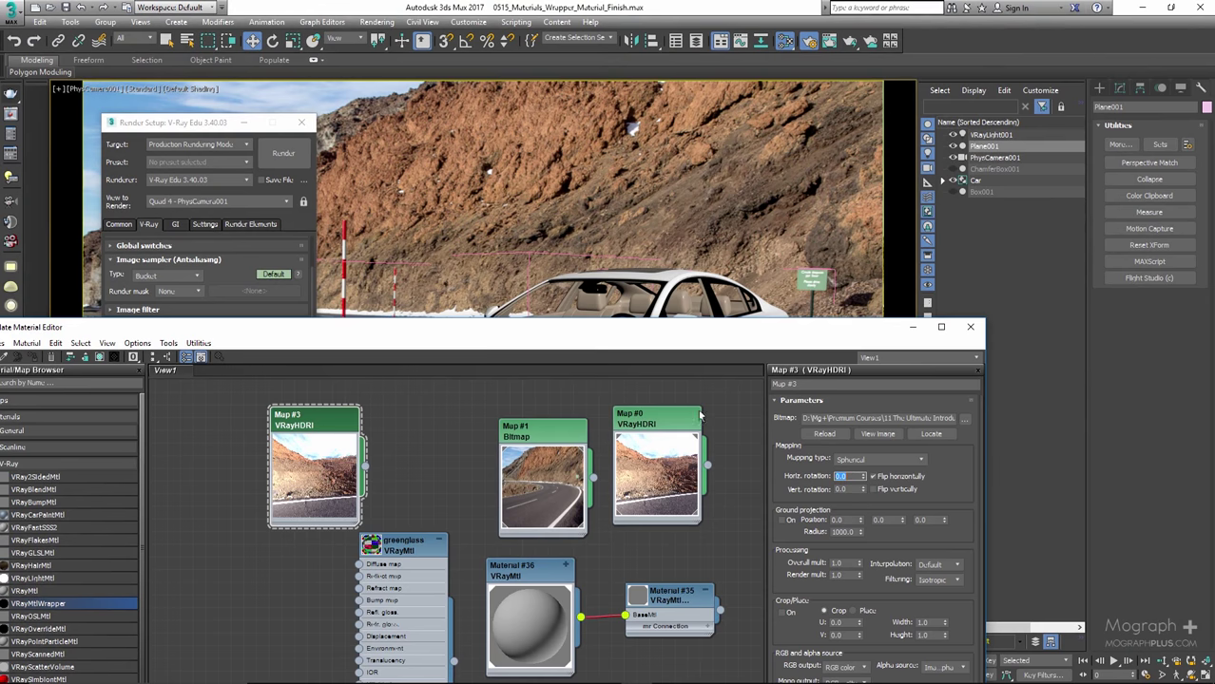
Load Render 07 in the maximized frame buffer and inspect the reflections on the windshield and hood up close
left_click(12, 125)
left_click(24, 107)
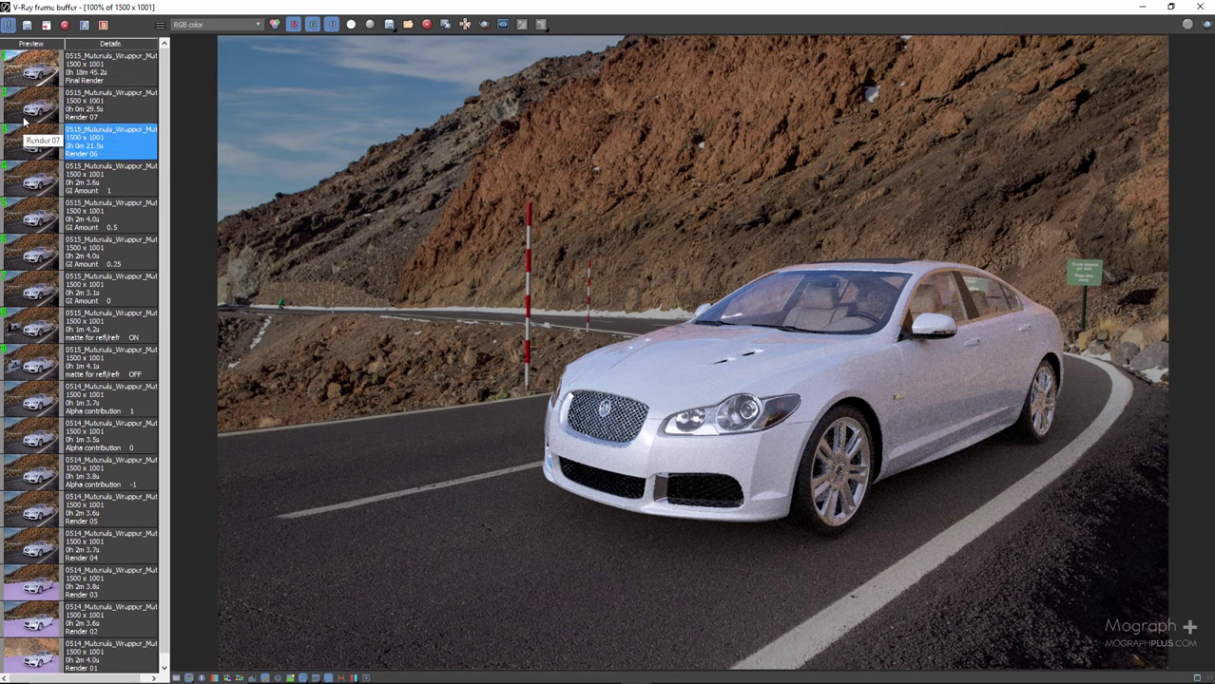
scroll(751, 290, "up", 2)
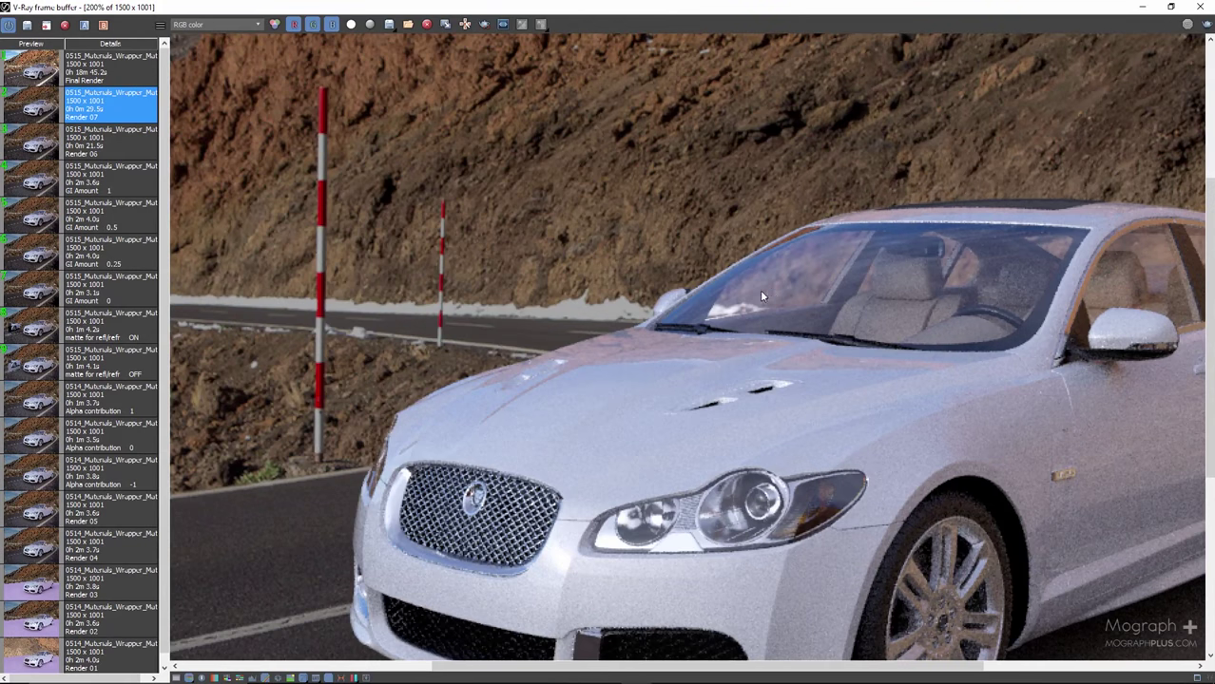
scroll(761, 296, "down", 2)
Load the Final Render from the history into the frame buffer and restore the window to its smaller size
left_click(31, 72)
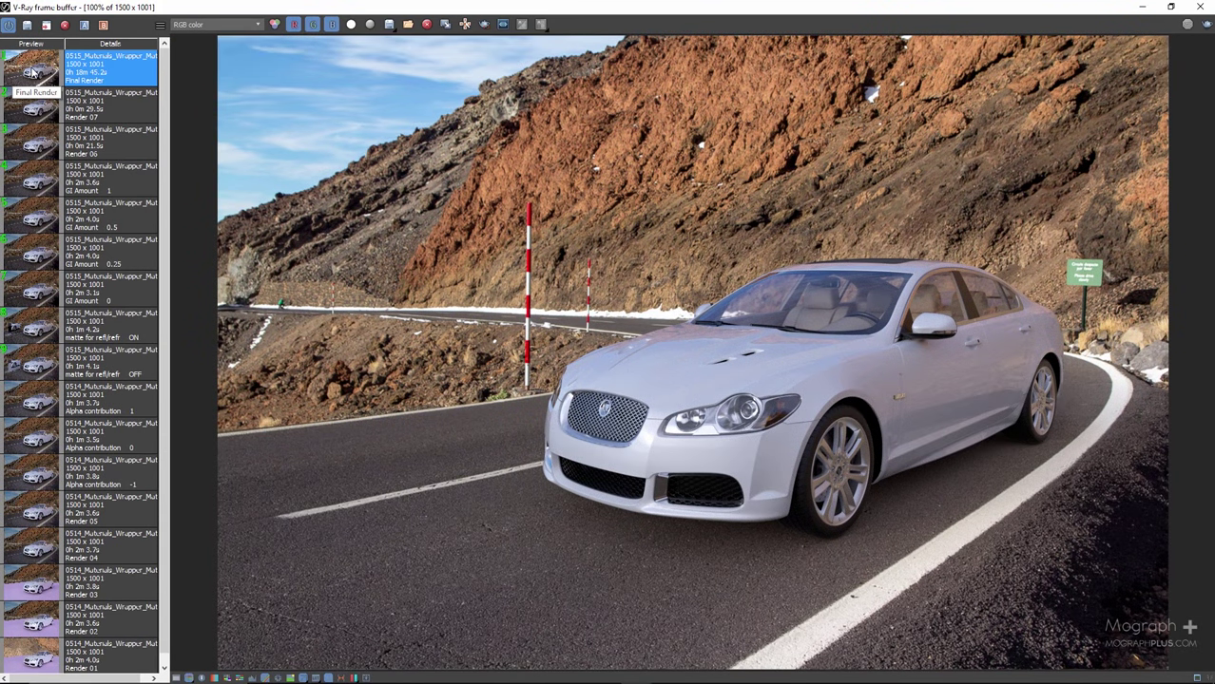
right_click(32, 72)
left_click(123, 145)
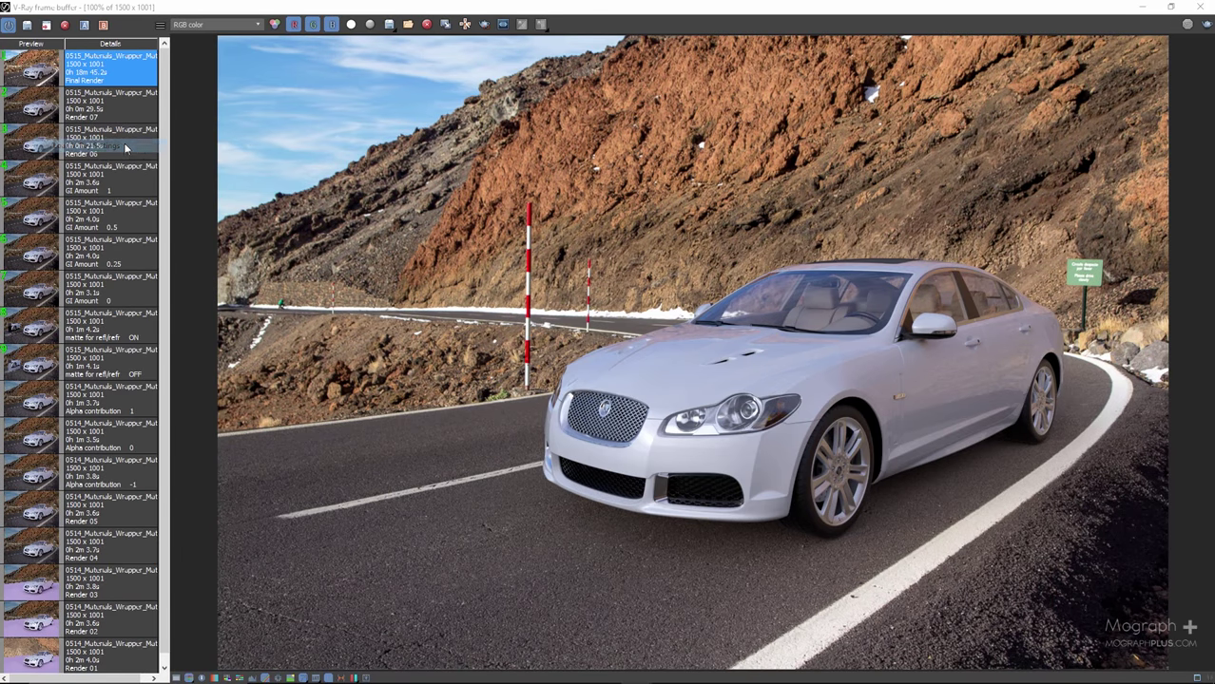
double_click(287, 4)
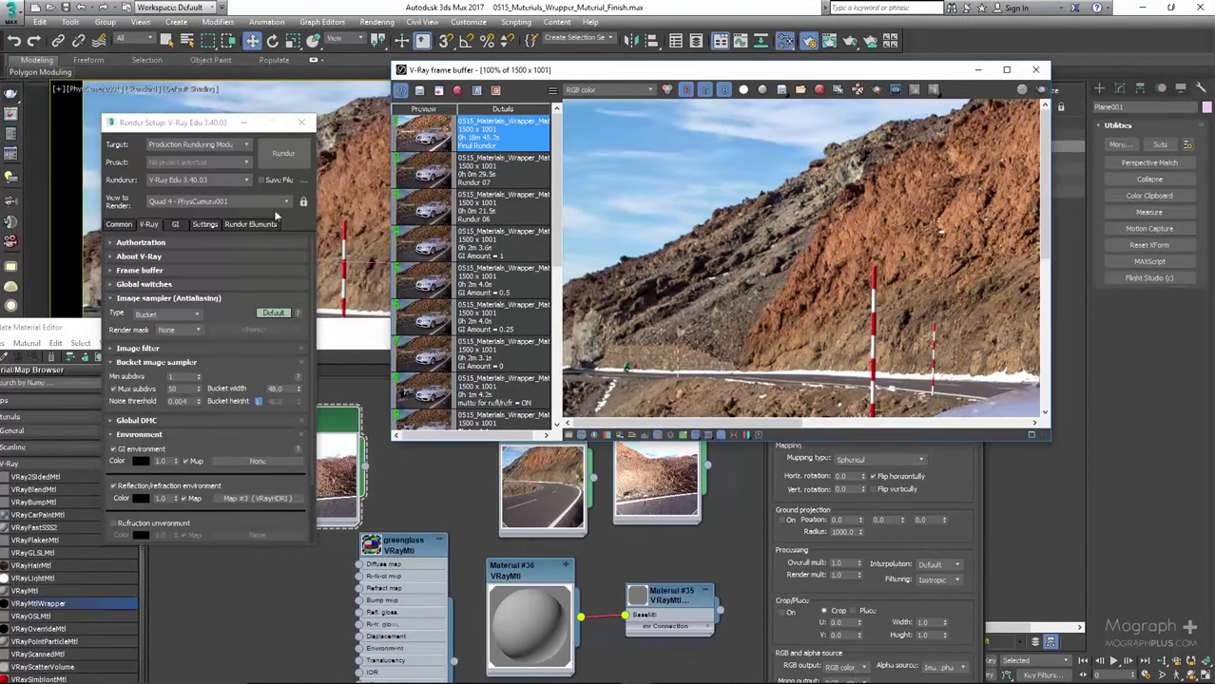
Review the irradiance map and light cache settings used for the final render's global illumination
left_click(175, 224)
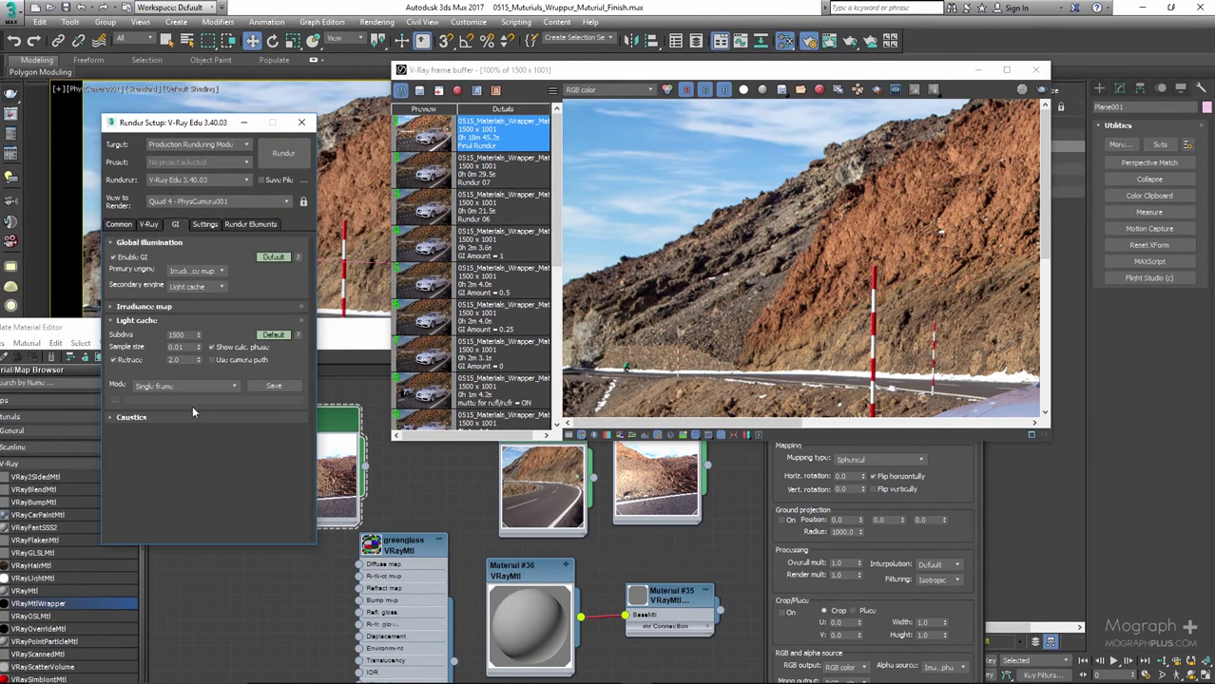
left_click(181, 306)
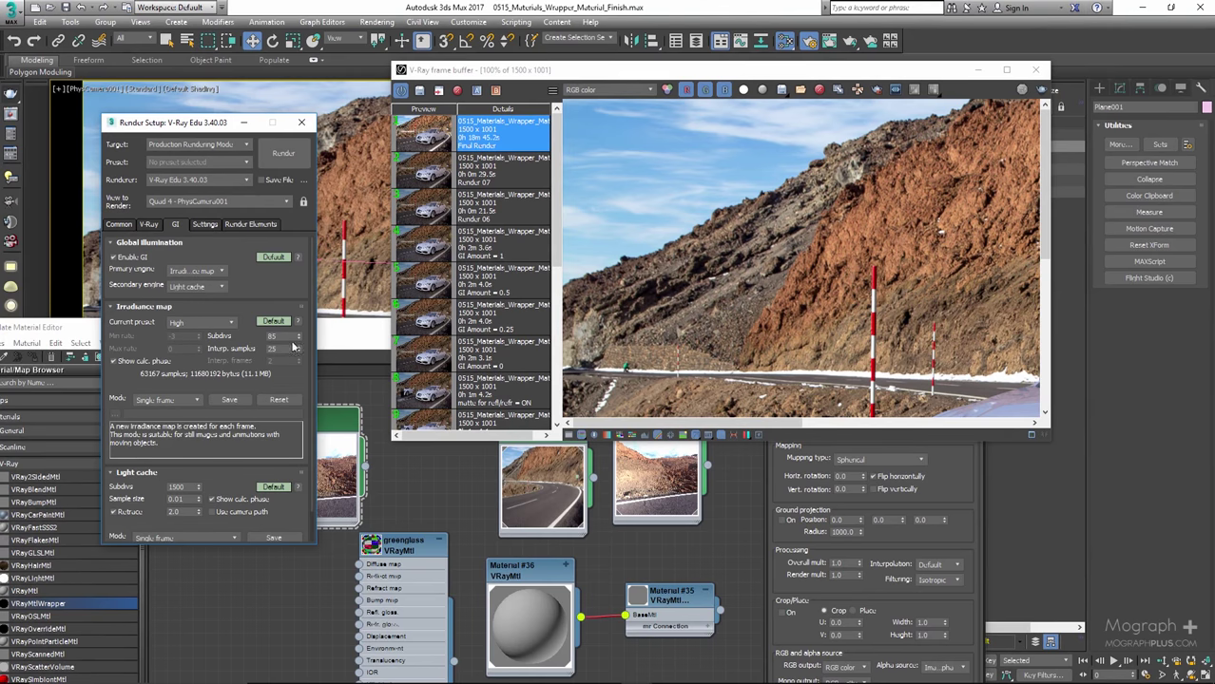
scroll(236, 467, "down", 1)
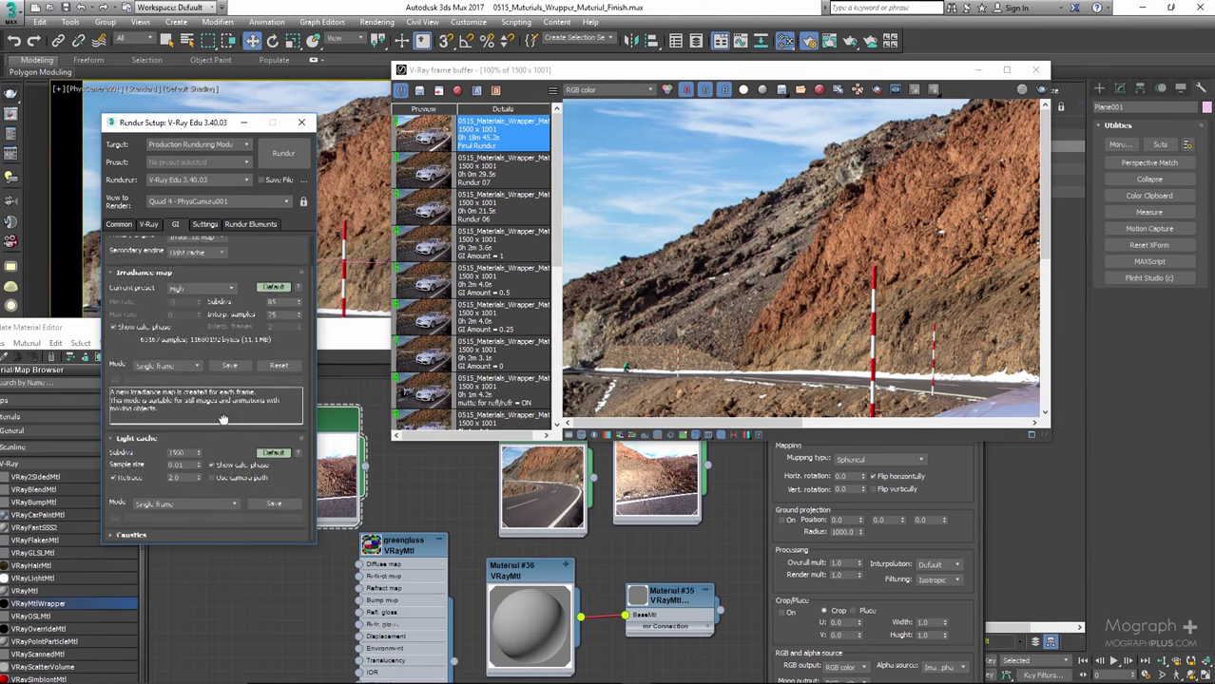
Examine the car up close in the maximized final render, and view the saved render files without saving a new image
left_click(1005, 70)
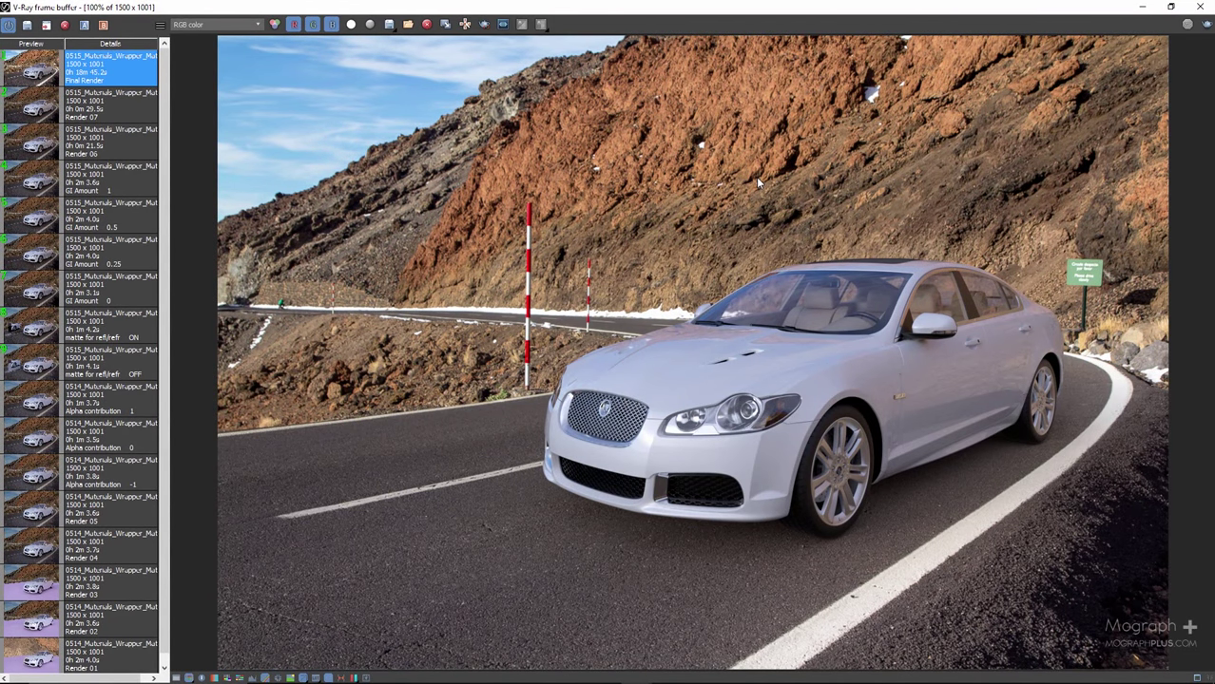
scroll(756, 177, "up", 2)
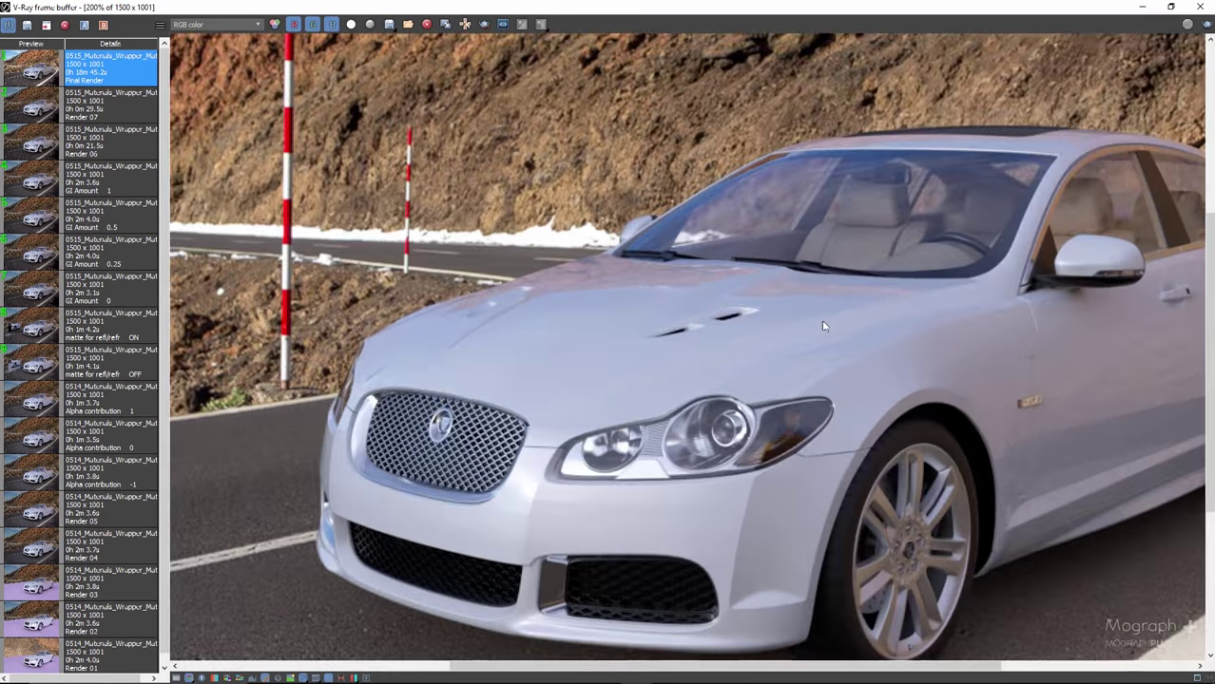
middle_click_drag(822, 319, 486, 178)
scroll(633, 221, "down", 2)
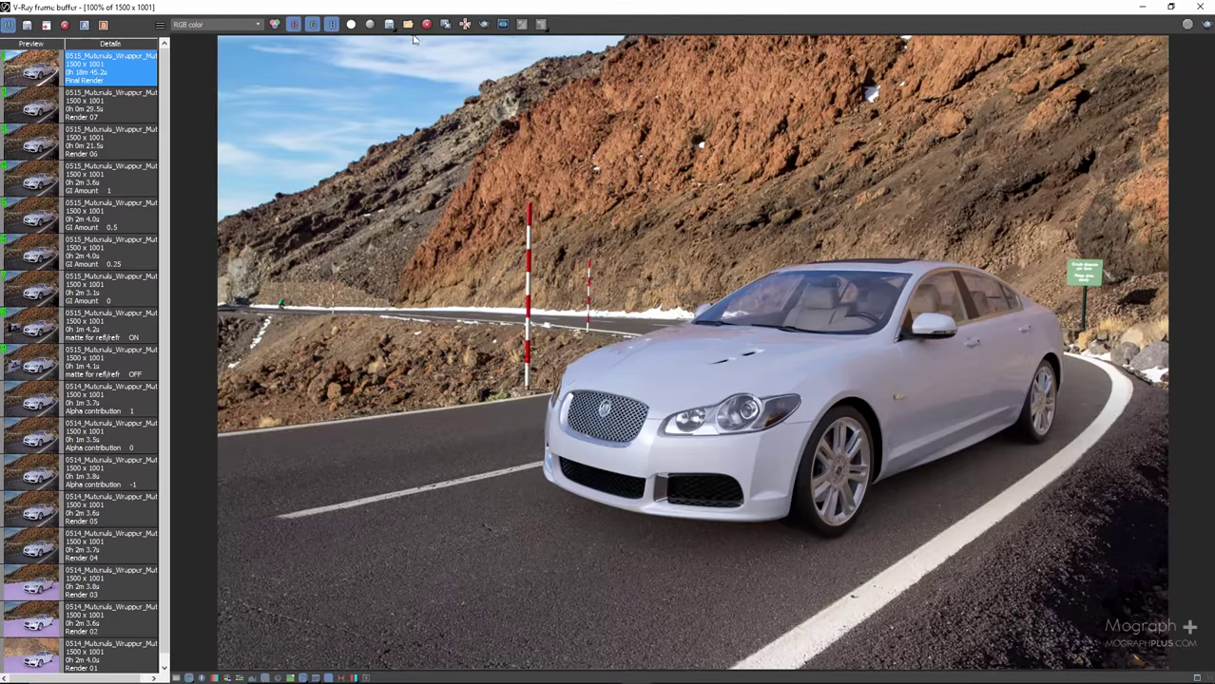
left_click(389, 23)
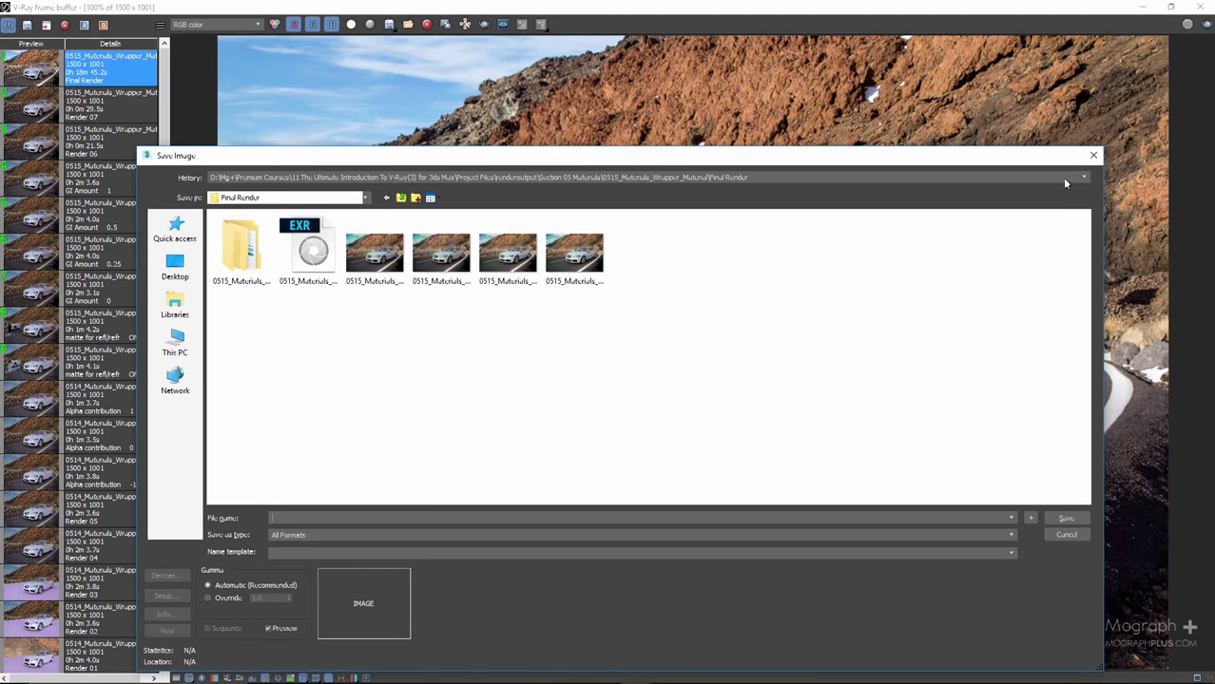
left_click(1092, 156)
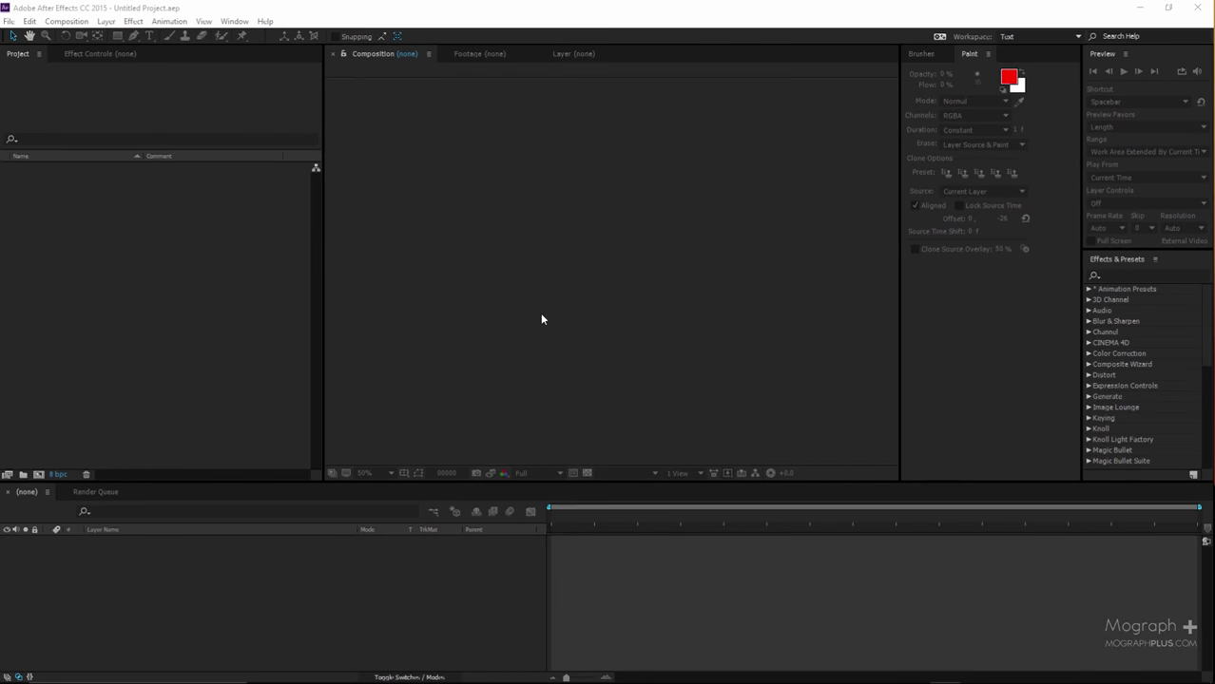
Switch to After Effects, import 0515_Materials_Wrapper_Material.exr, and create a composition from it
left_click(122, 284)
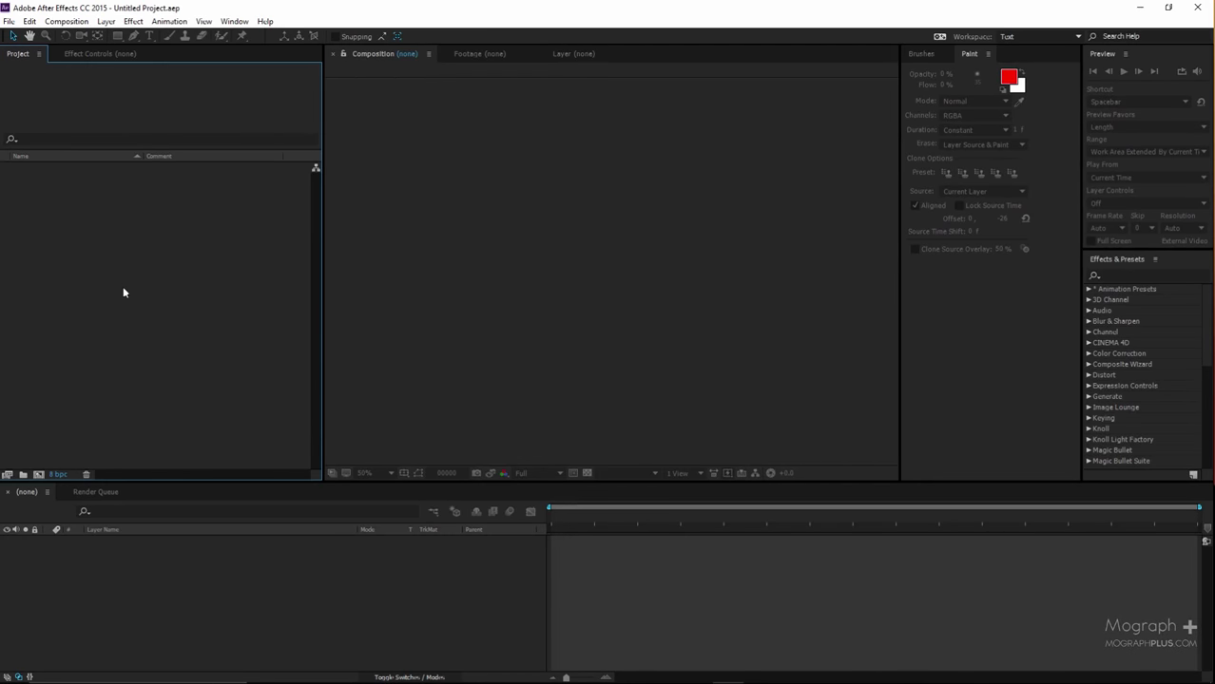
double_click(126, 290)
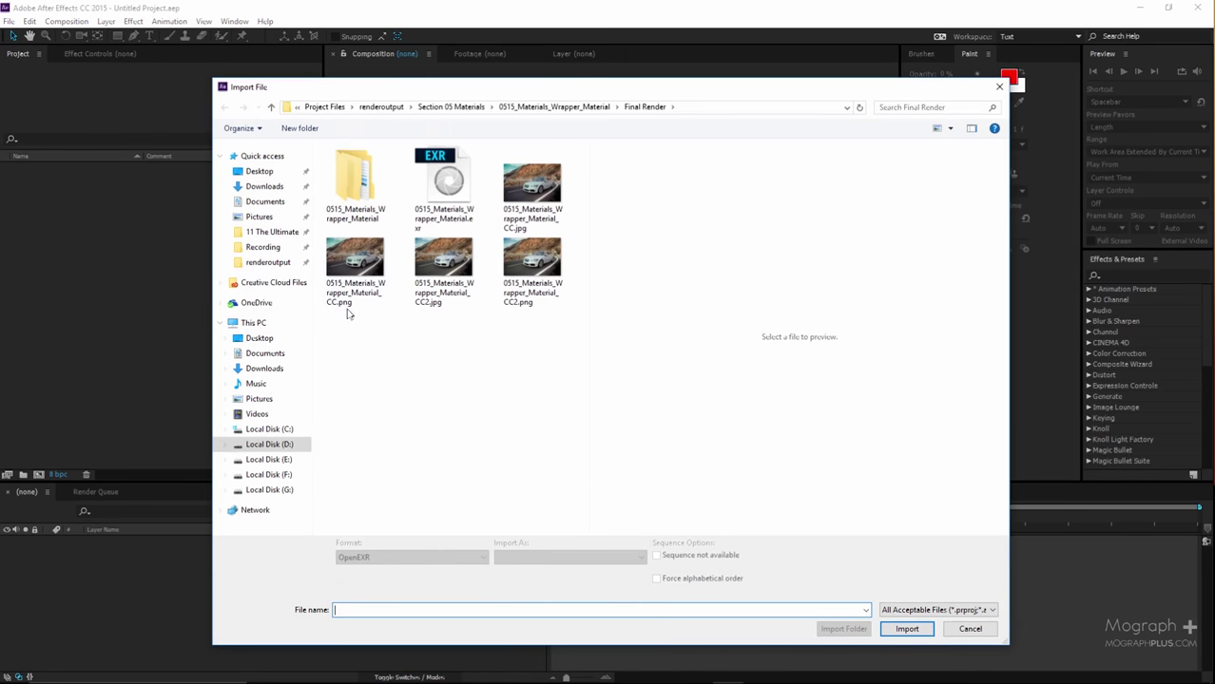
double_click(438, 185)
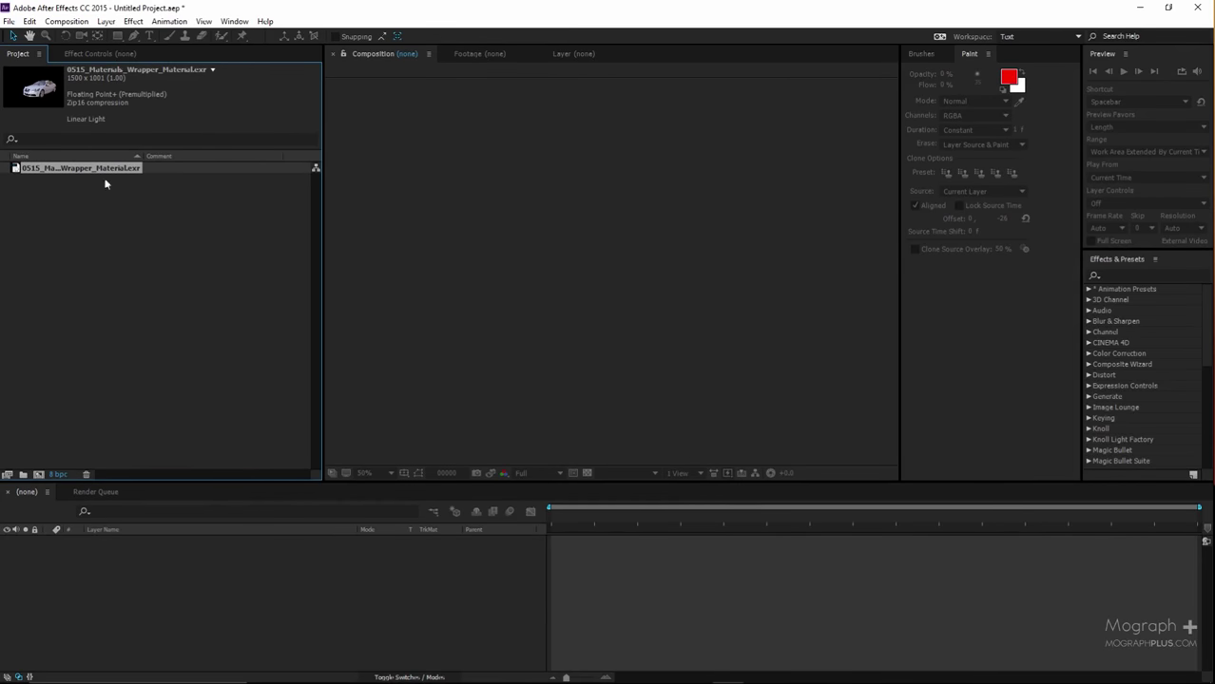
left_click_drag(124, 171, 483, 265)
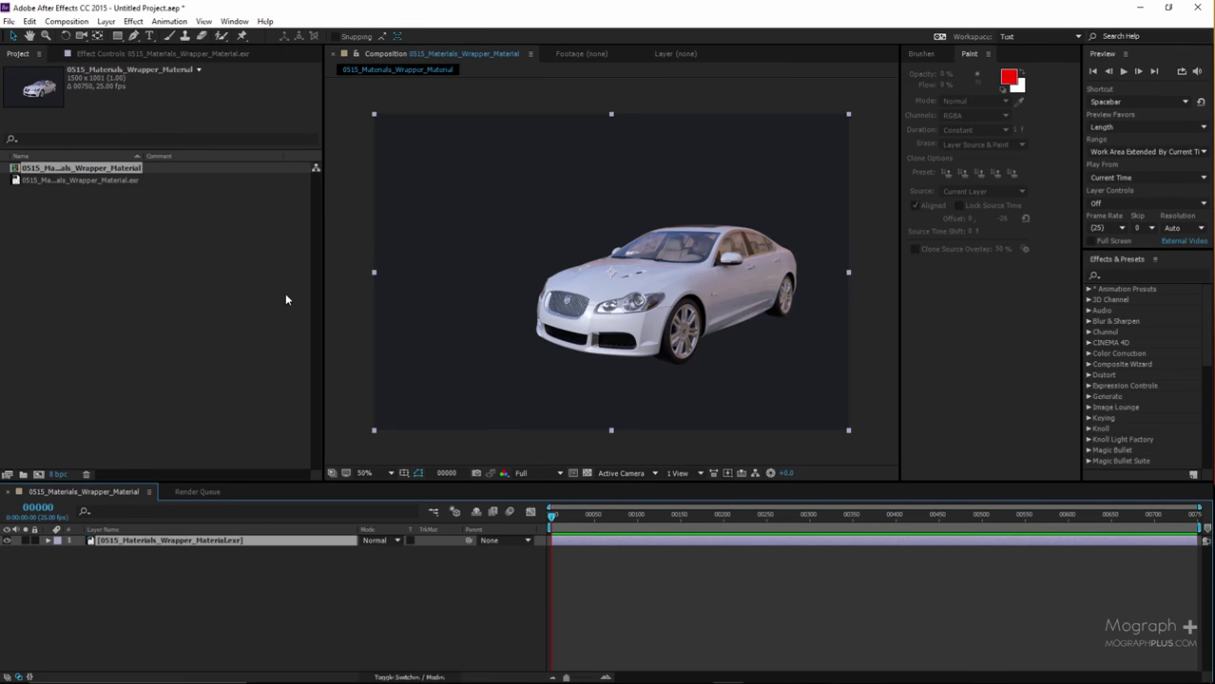
Set the EXR footage interpretation to ignore its alpha channel
right_click(90, 177)
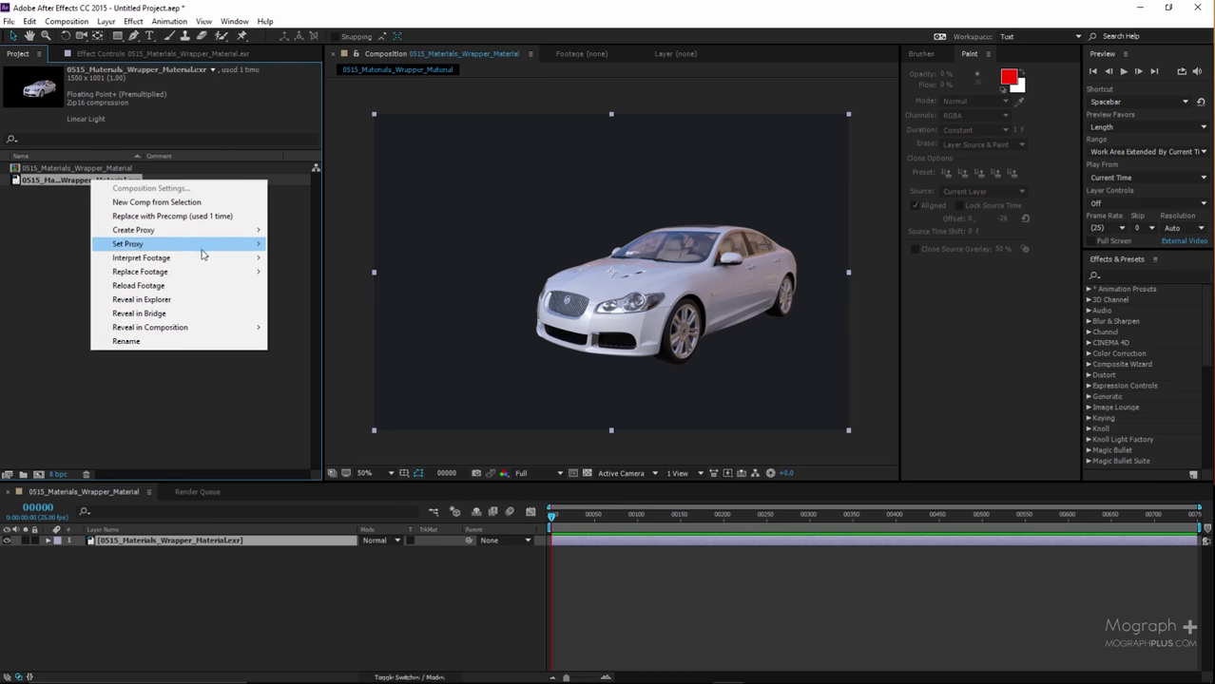
mouse_move(237, 258)
left_click(310, 259)
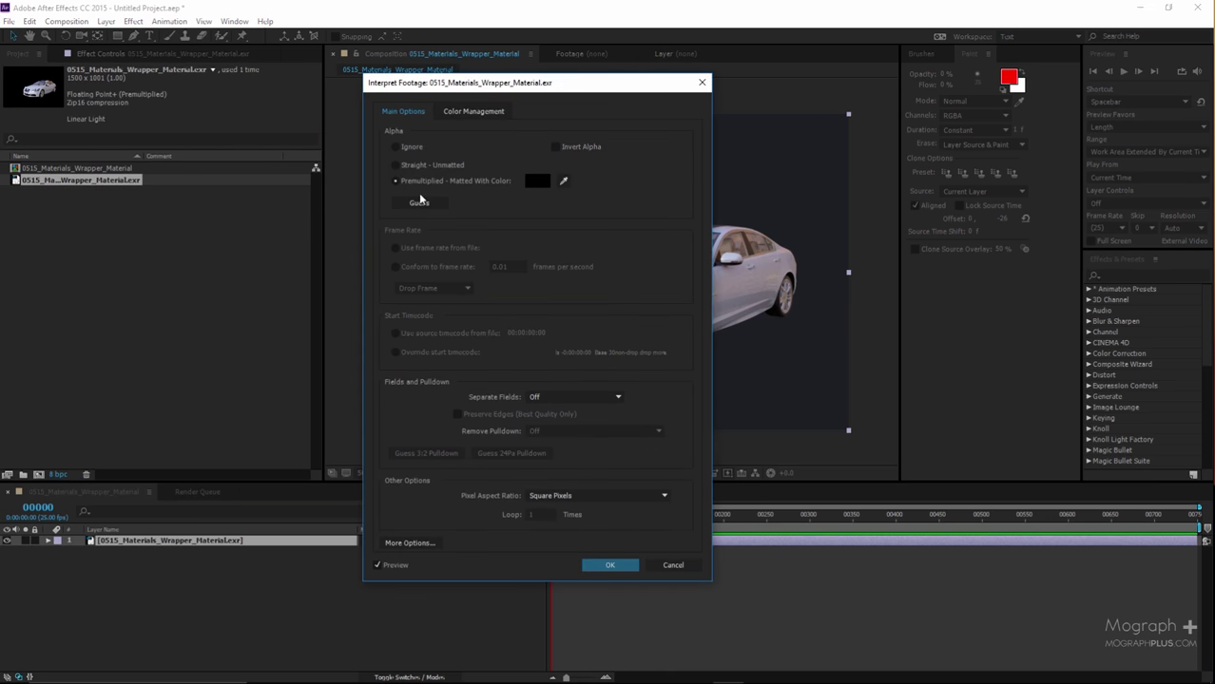
left_click(406, 147)
left_click(626, 568)
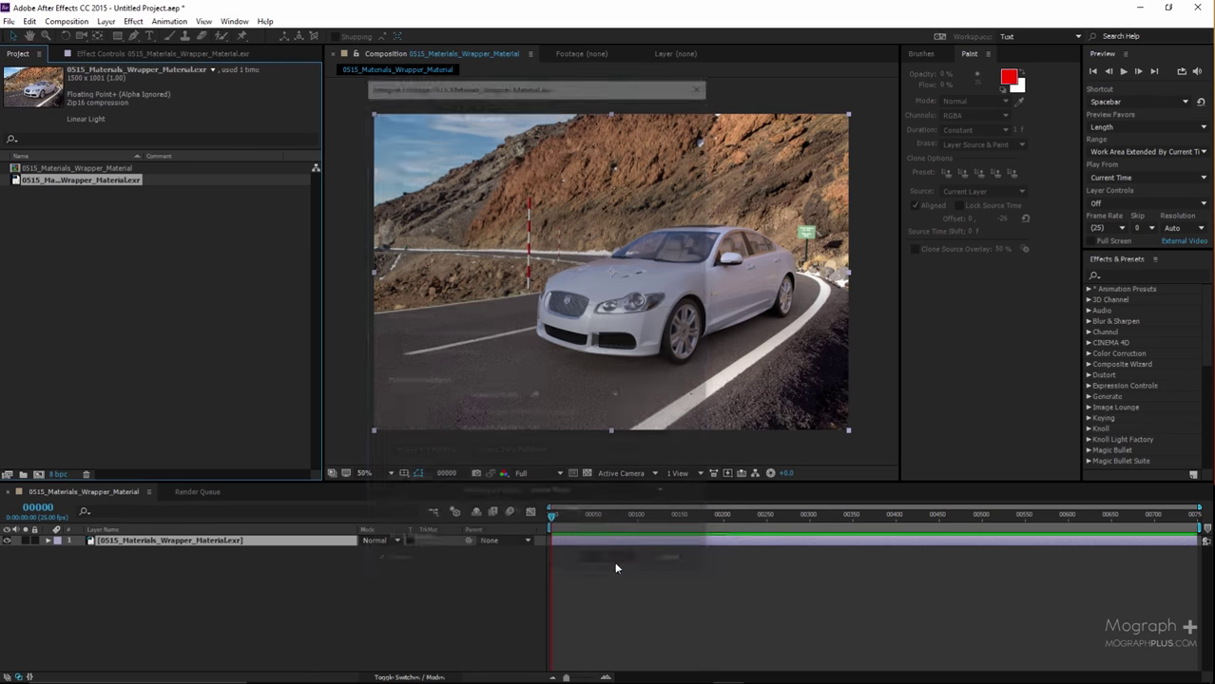
Set the project color depth to 16 bits per channel
left_click(60, 475)
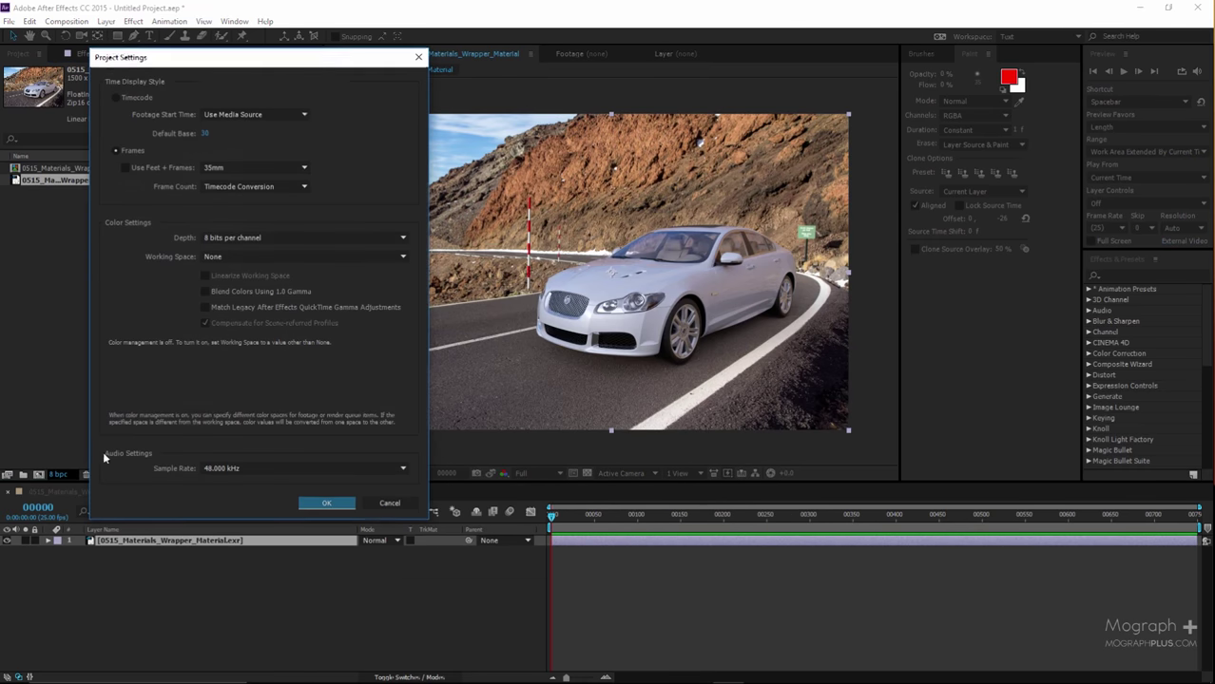
left_click(324, 238)
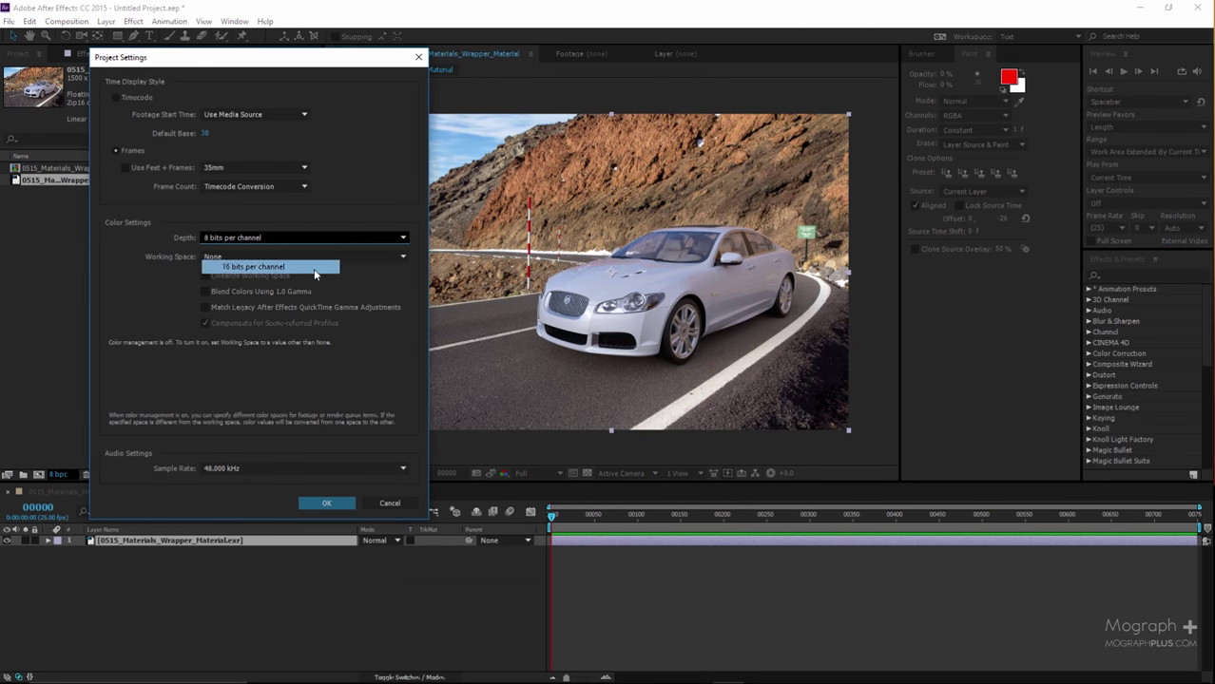
left_click(314, 267)
left_click(323, 503)
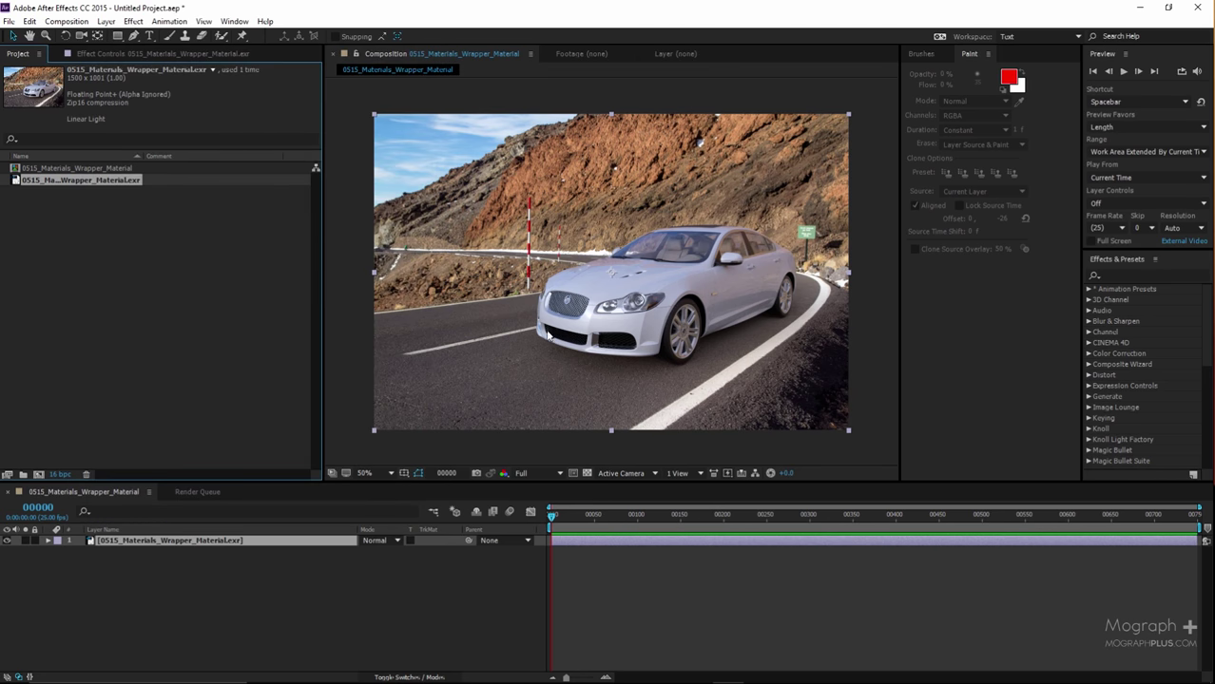
Apply the Magic Bullet Film effect to the render layer and set its negative stock to Fujifilm 8543 Eterna Vivid 160
left_click(1137, 276)
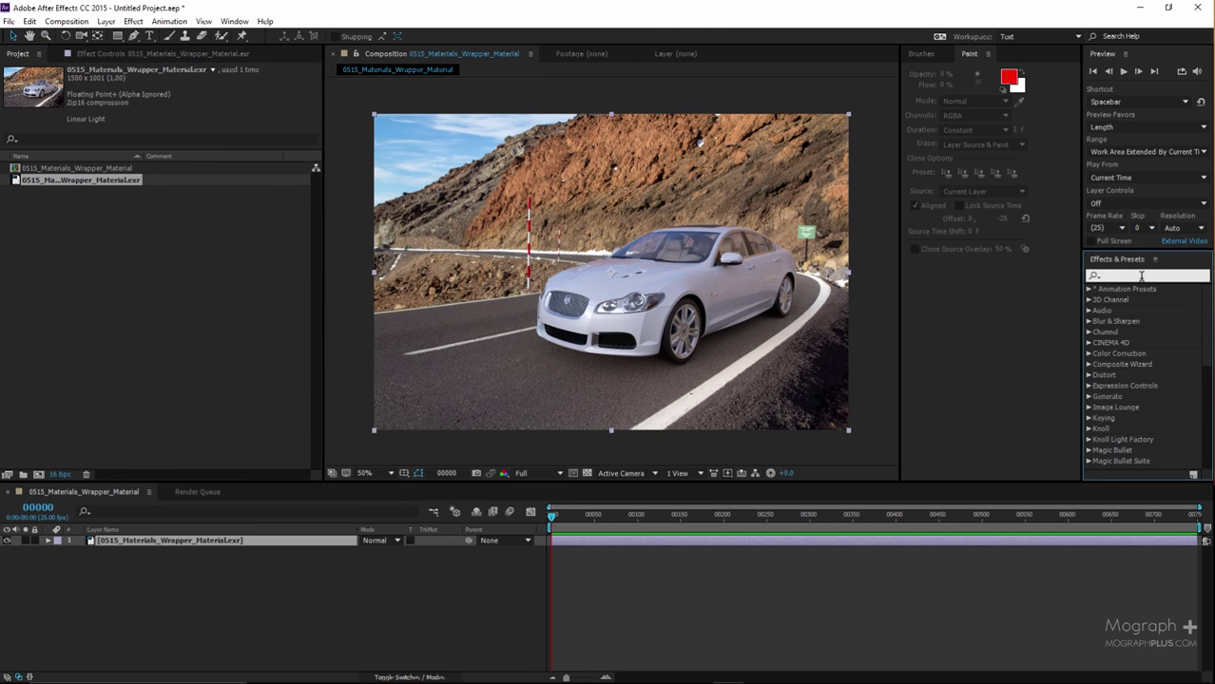
type("film")
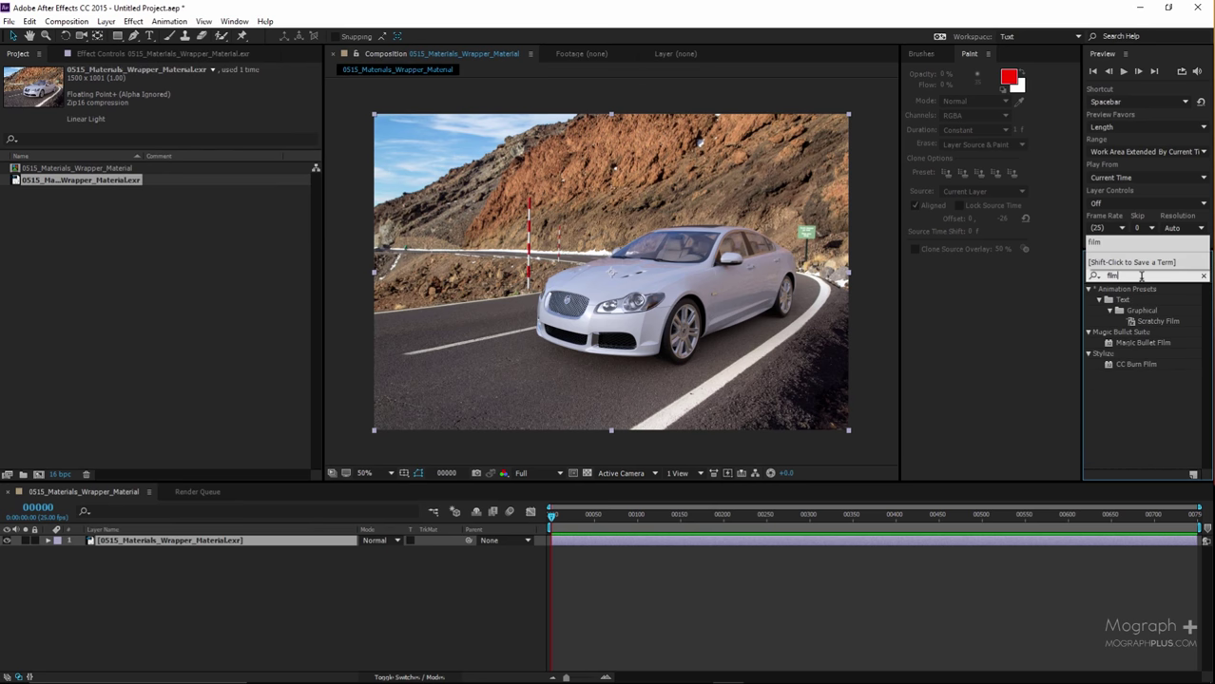
double_click(1120, 344)
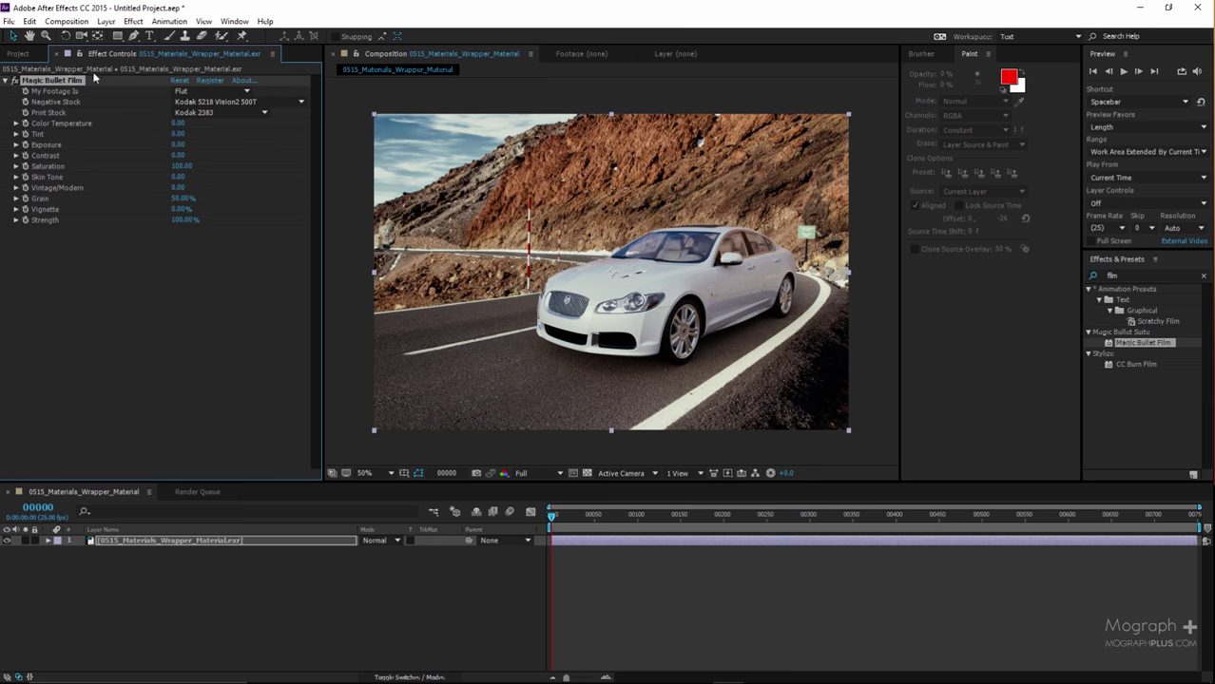
left_click(217, 102)
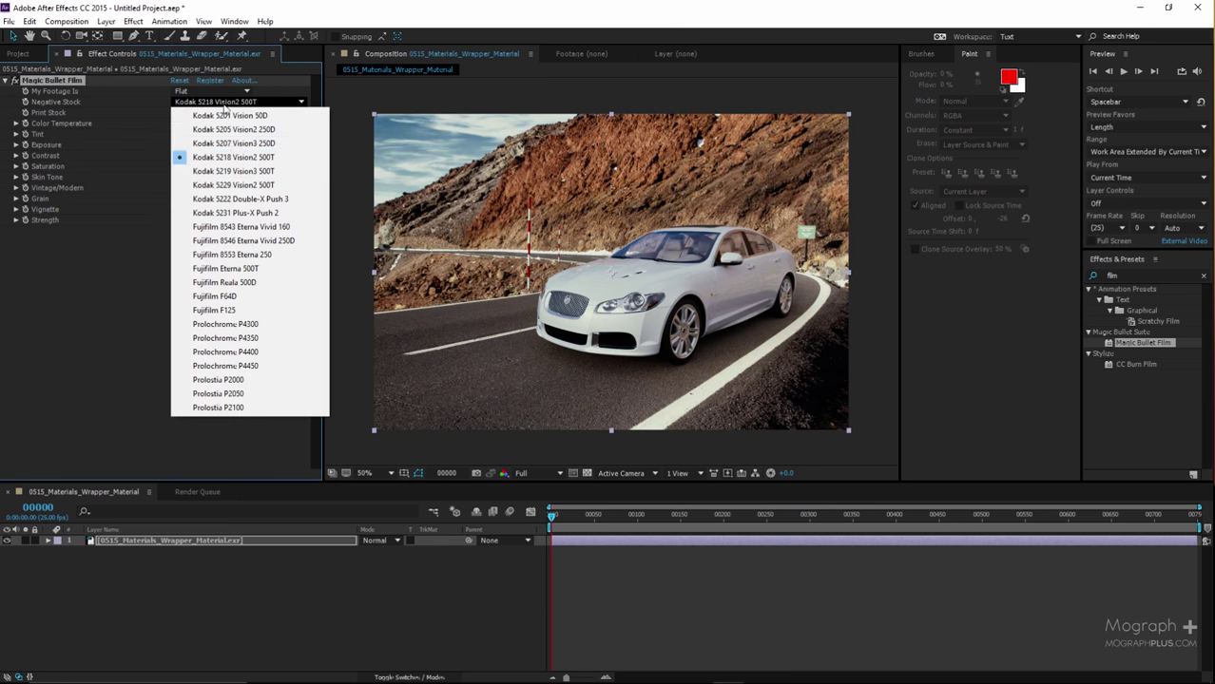
left_click(266, 228)
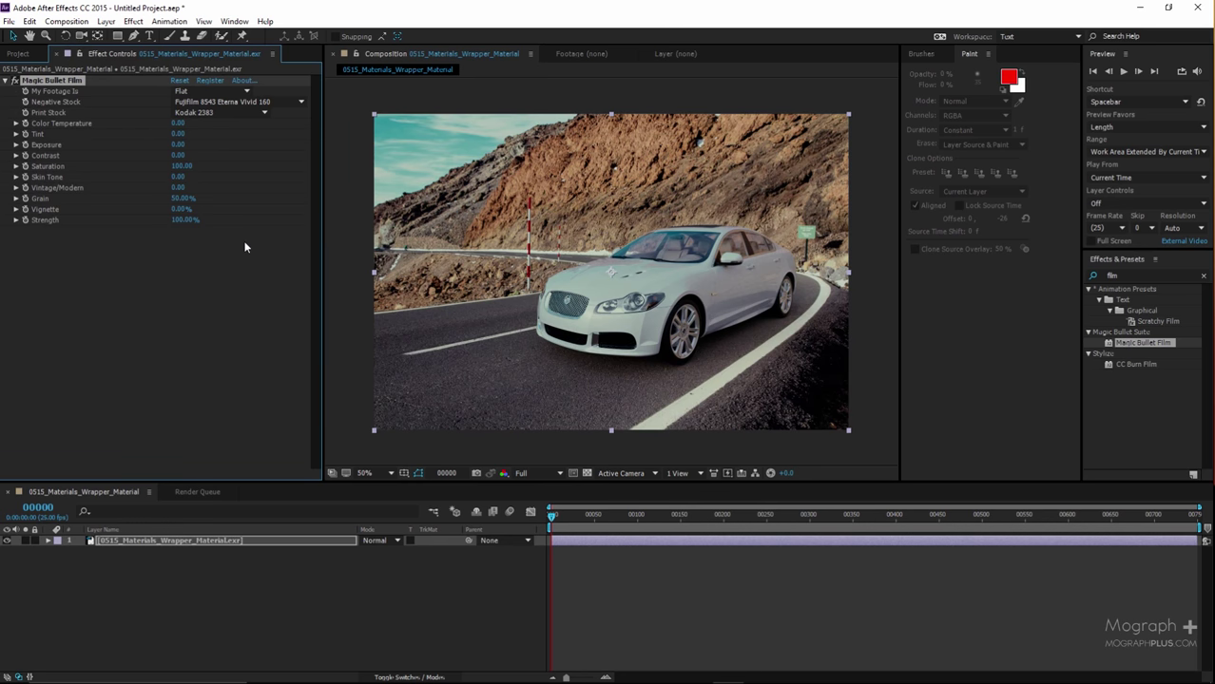
Set the Magic Bullet Film grain to 25% and its vignette to 20%
left_click(181, 199)
type("25")
key("Return")
left_click(182, 210)
type("20")
key("Return")
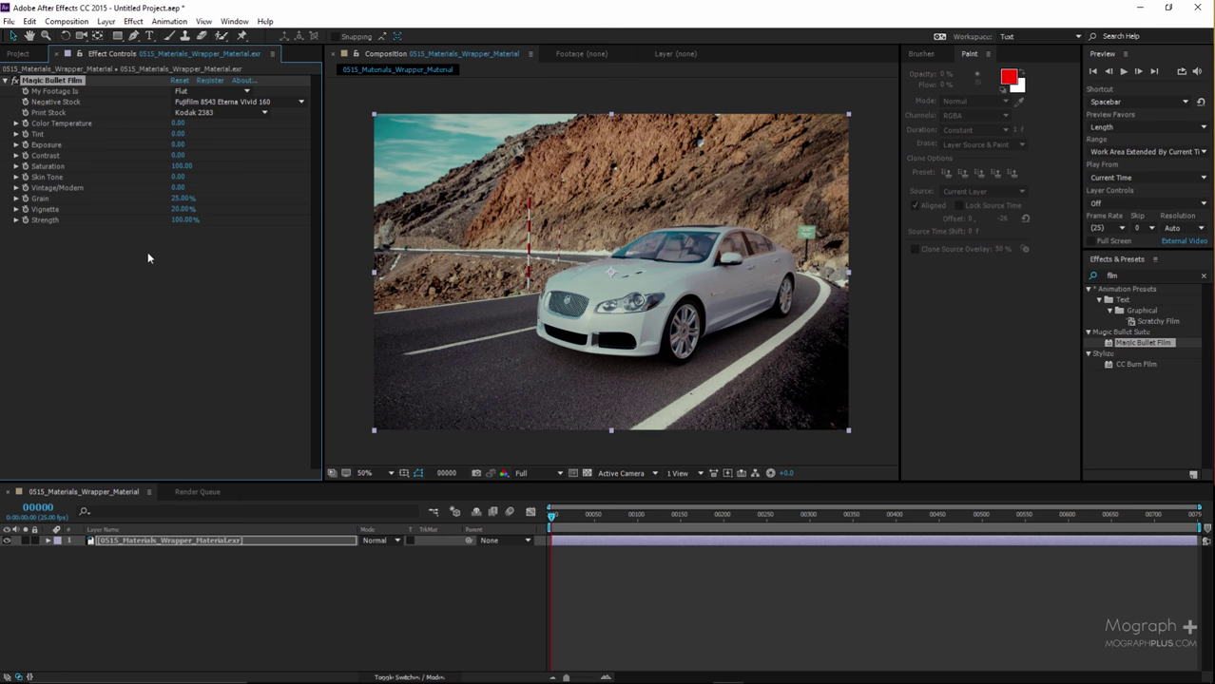
Apply the Color Correction Exposure effect to the render layer and set its master exposure to 0.5
left_click(1141, 274)
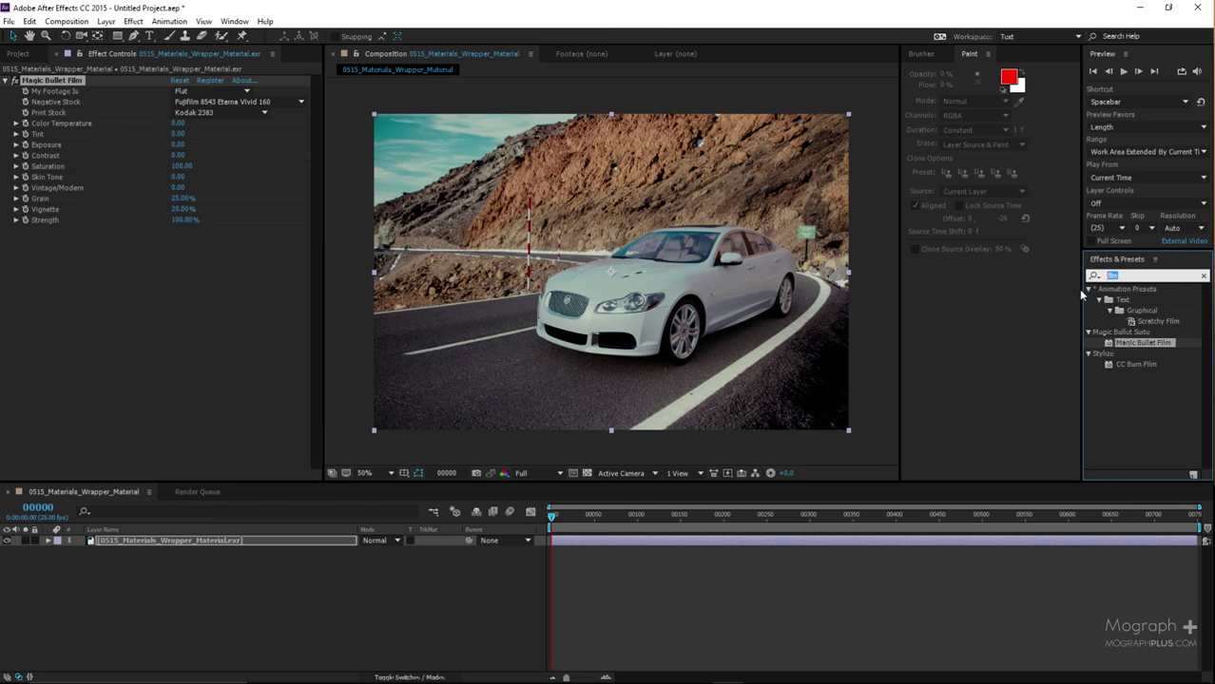
type("expos")
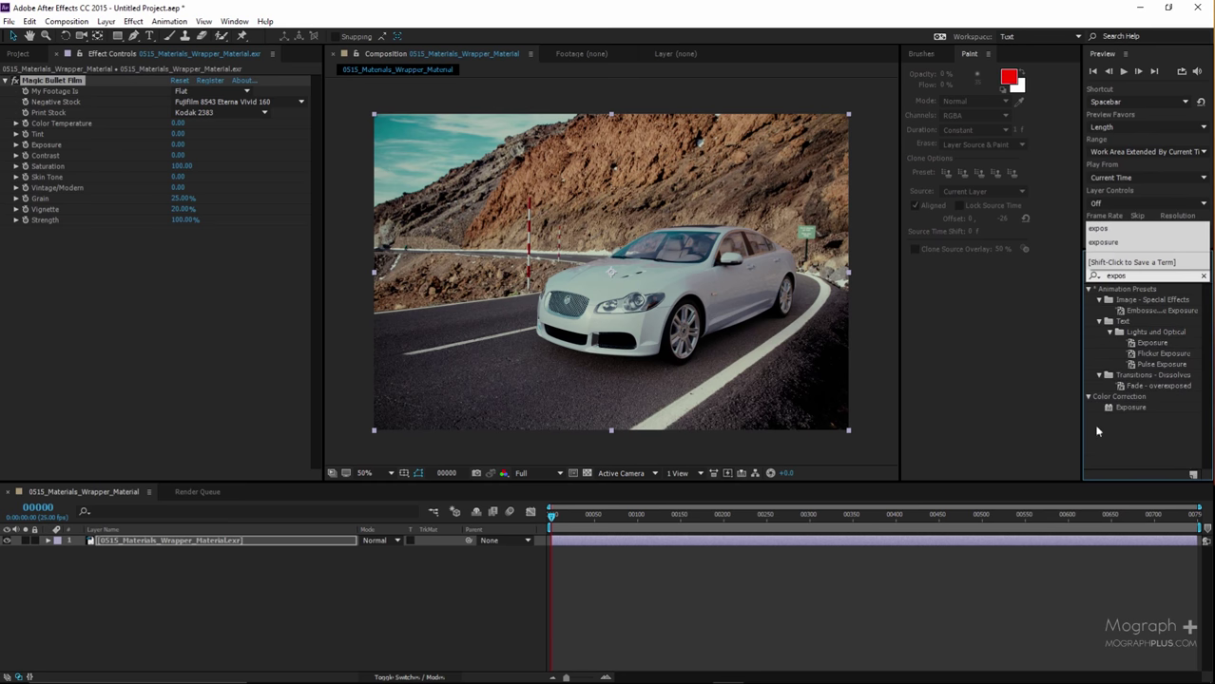
double_click(1109, 408)
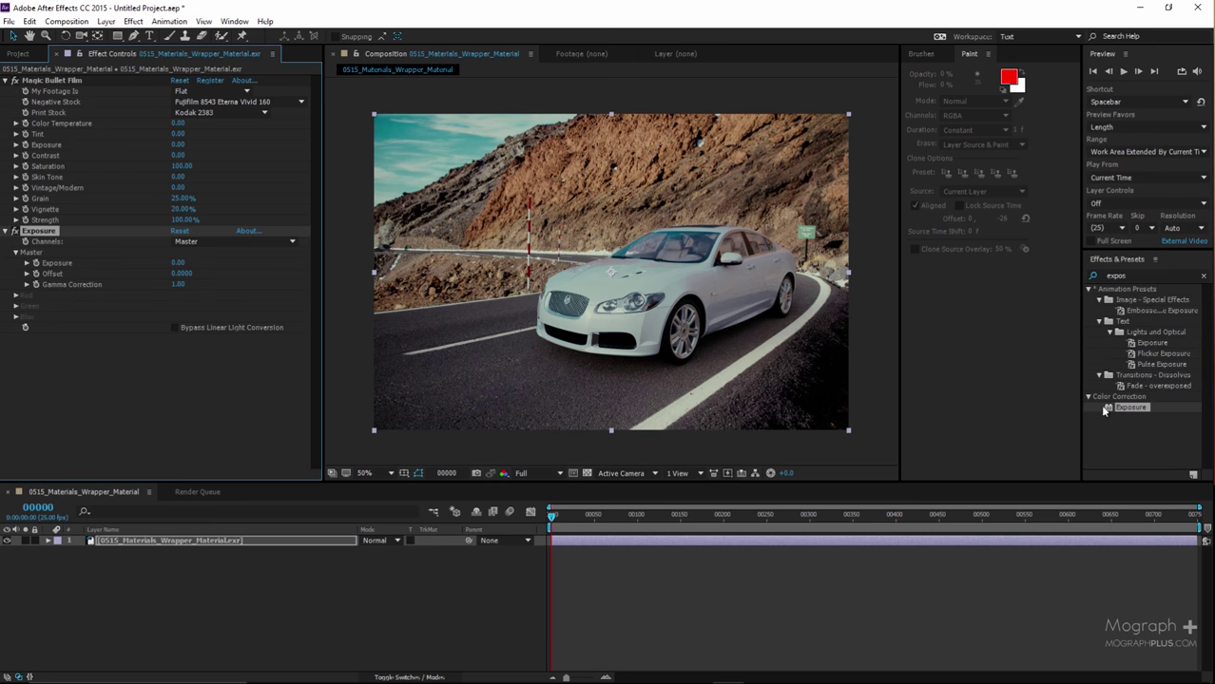
left_click(182, 263)
type("0.5")
key("Return")
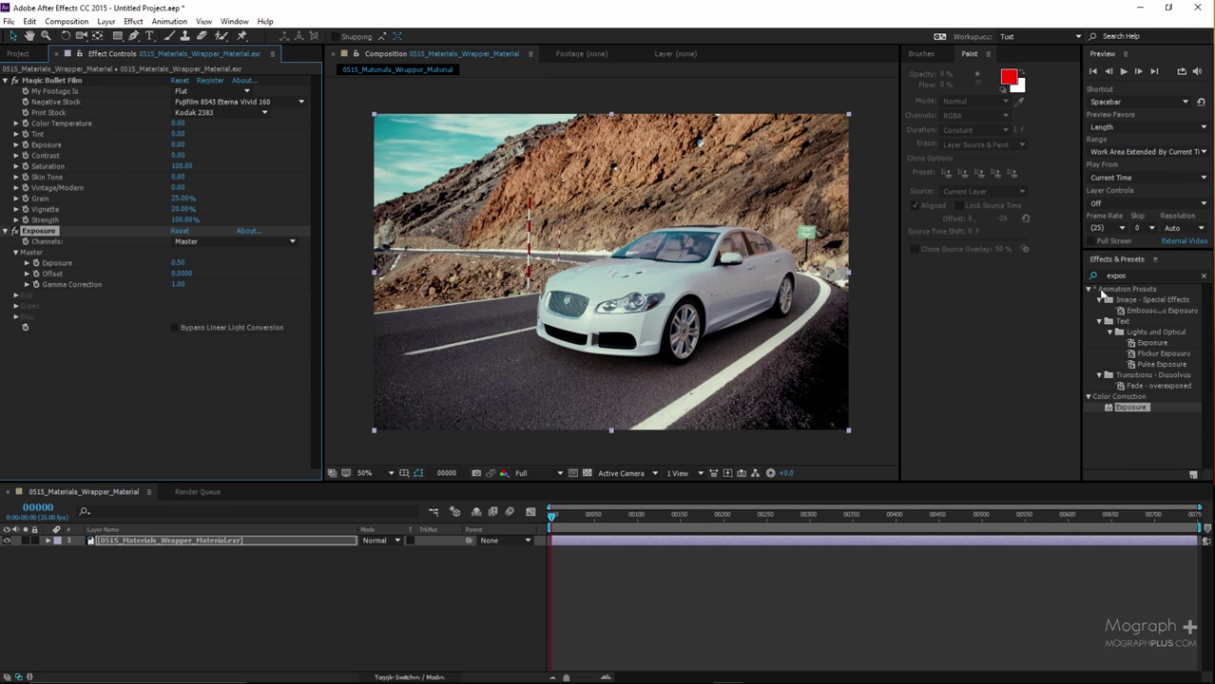
Add the Hue/Saturation effect to the render layer and set its master saturation to -20
left_click(1127, 275)
type("hue")
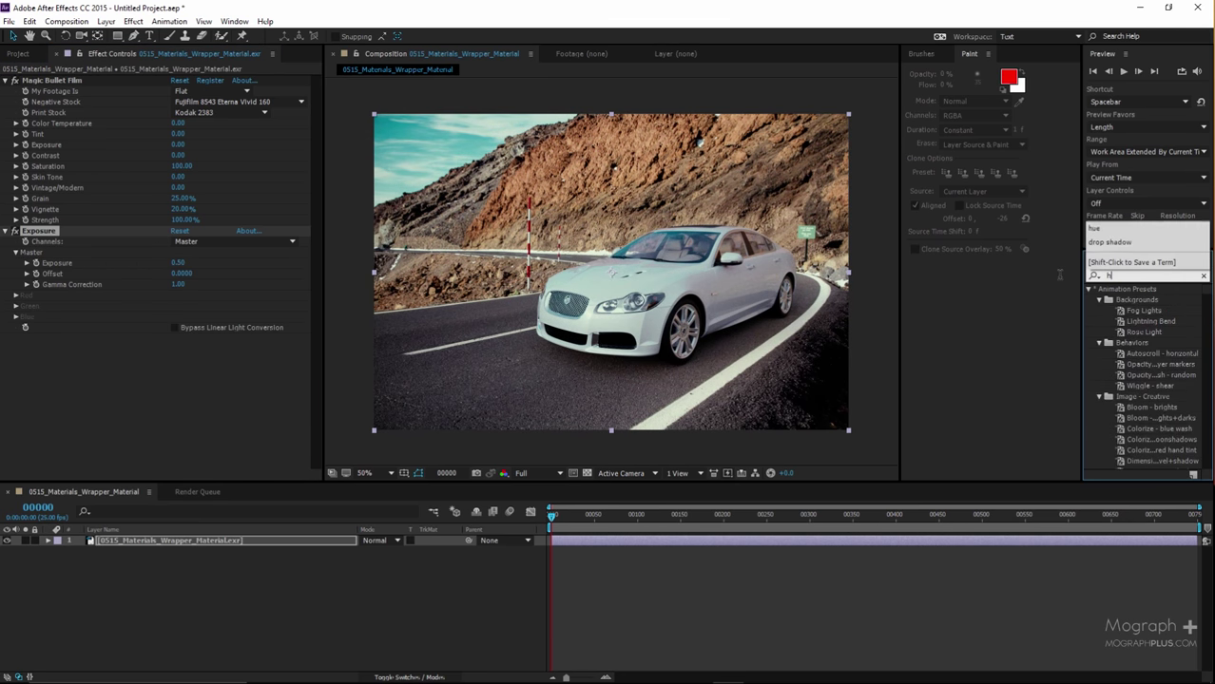
double_click(1107, 342)
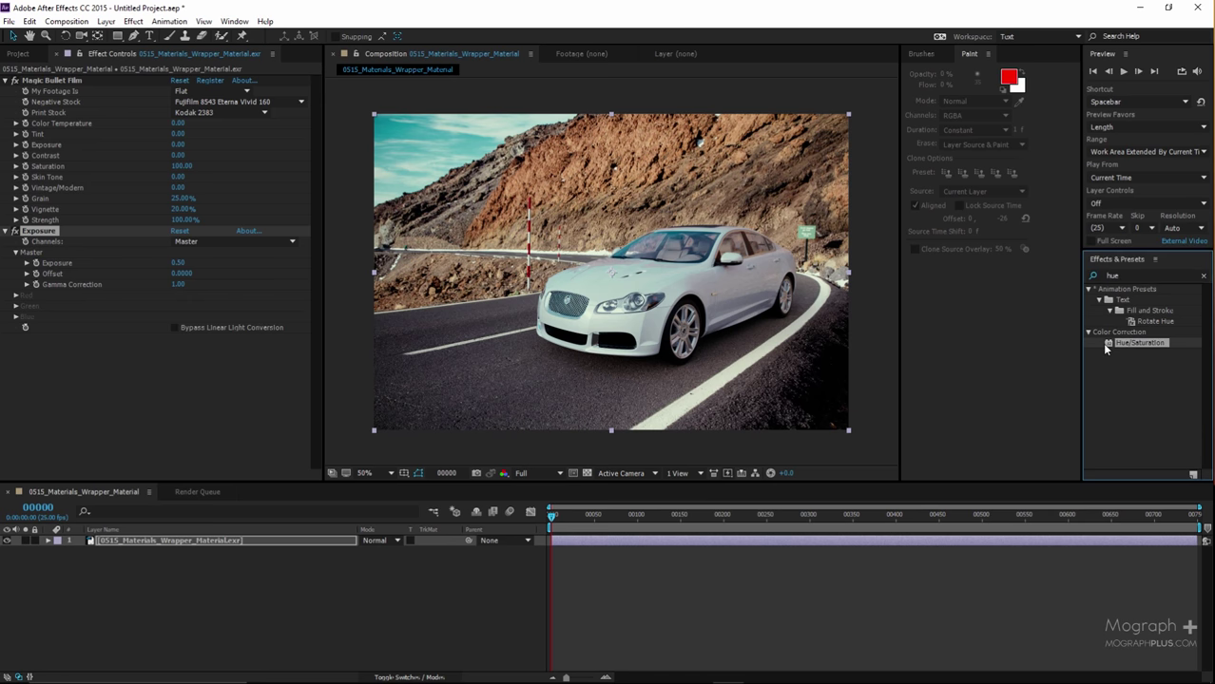
left_click(174, 388)
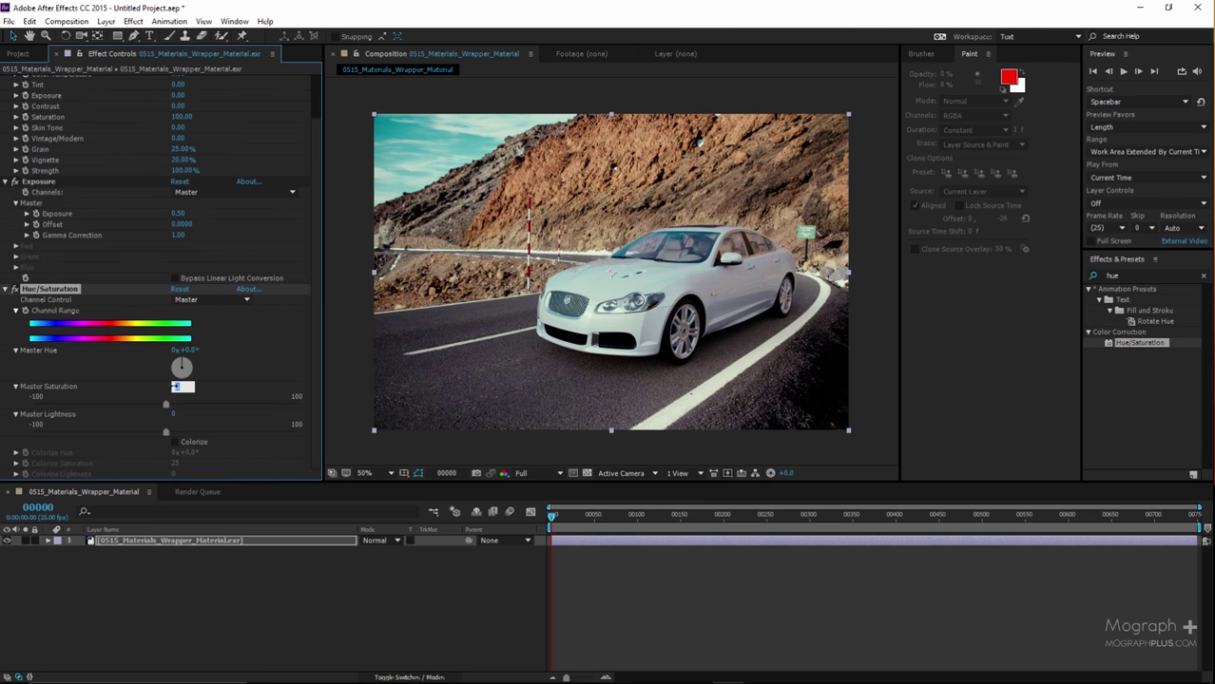
type("-20")
key("Return")
Collapse the Magic Bullet Film, Exposure and Hue/Saturation settings and toggle the three effects off and on to compare the render with and without grading
left_click(6, 290)
left_click(5, 232)
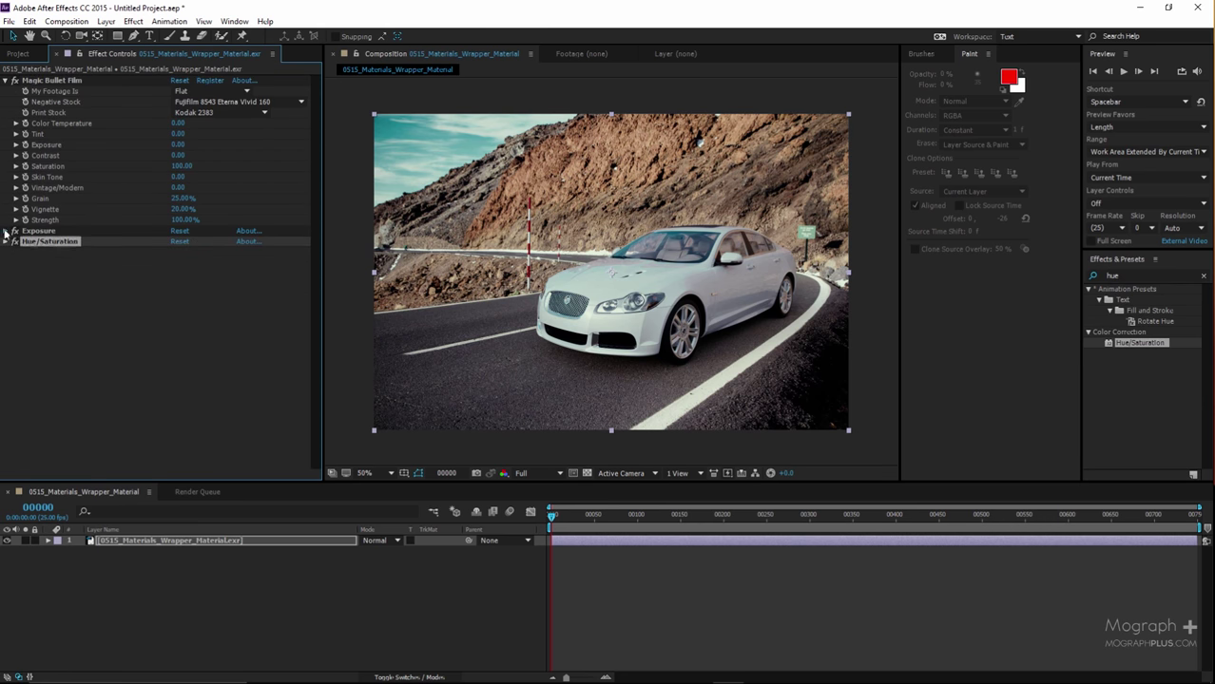
left_click(5, 81)
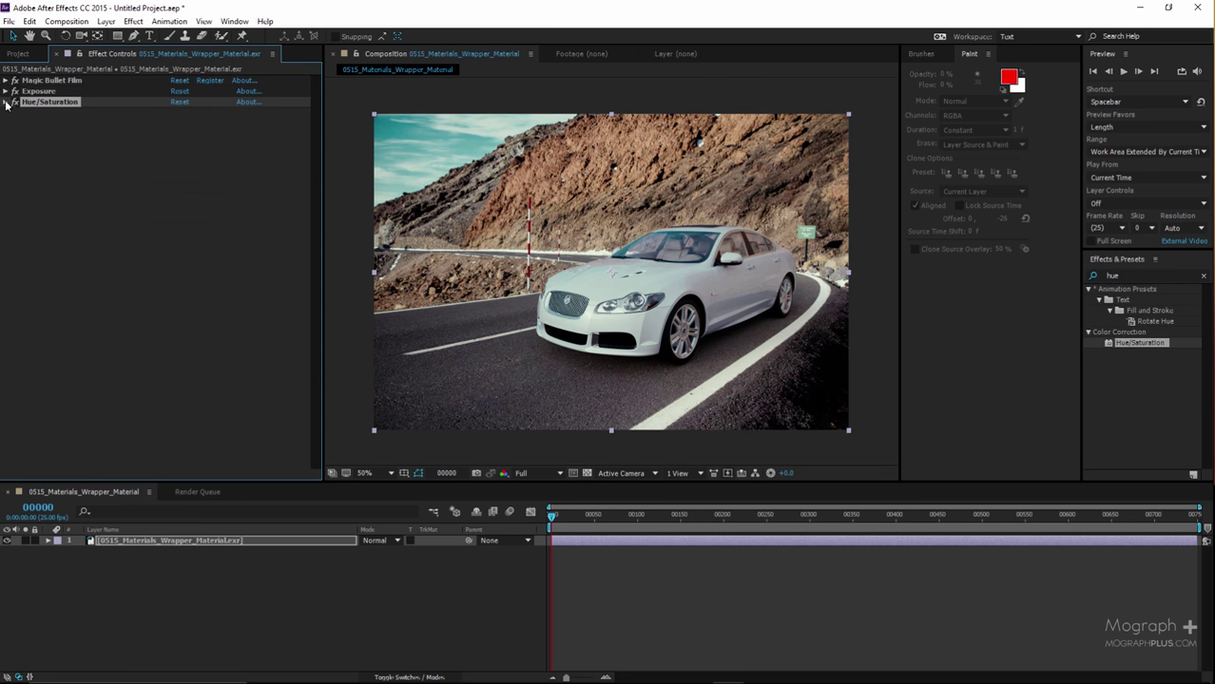
left_click(15, 101)
left_click(15, 90)
left_click(14, 81)
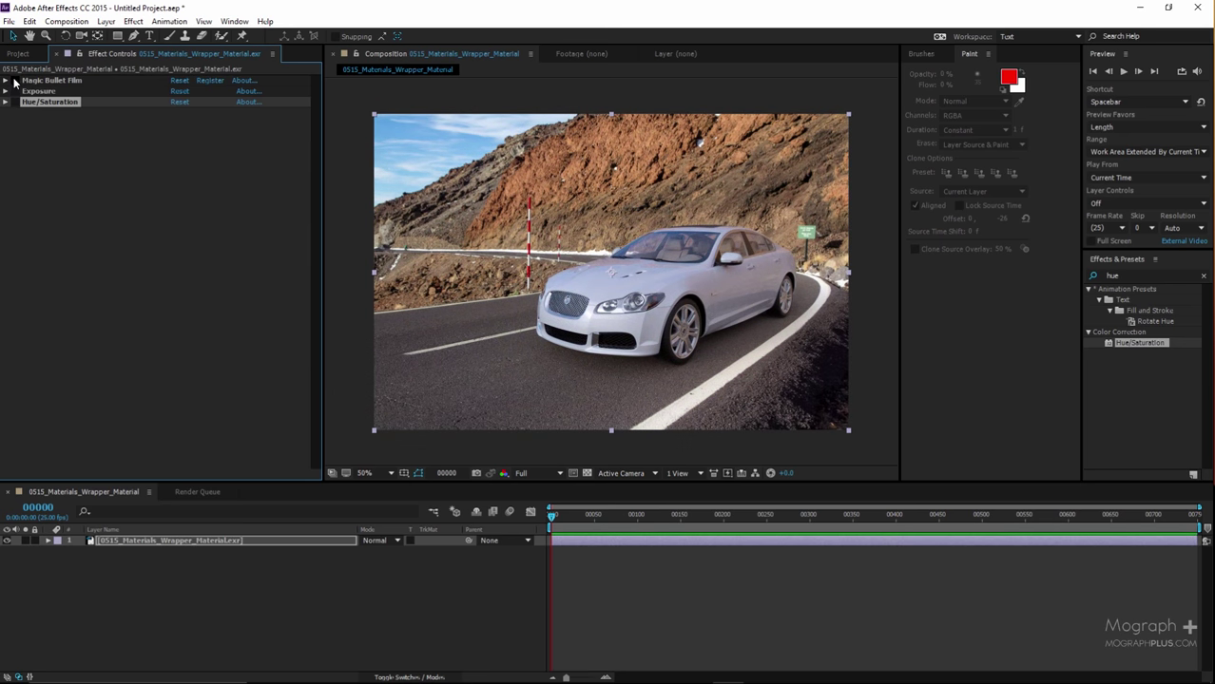
left_click(14, 80)
left_click(14, 91)
left_click(14, 102)
left_click(14, 81)
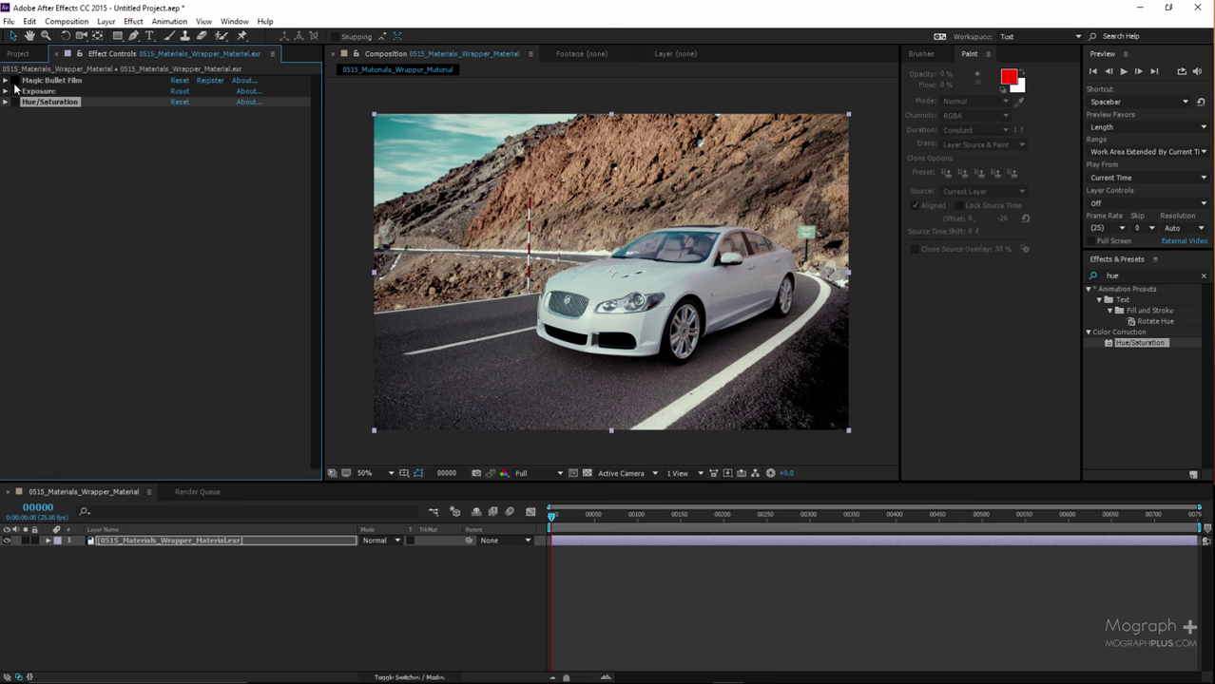
left_click(14, 80)
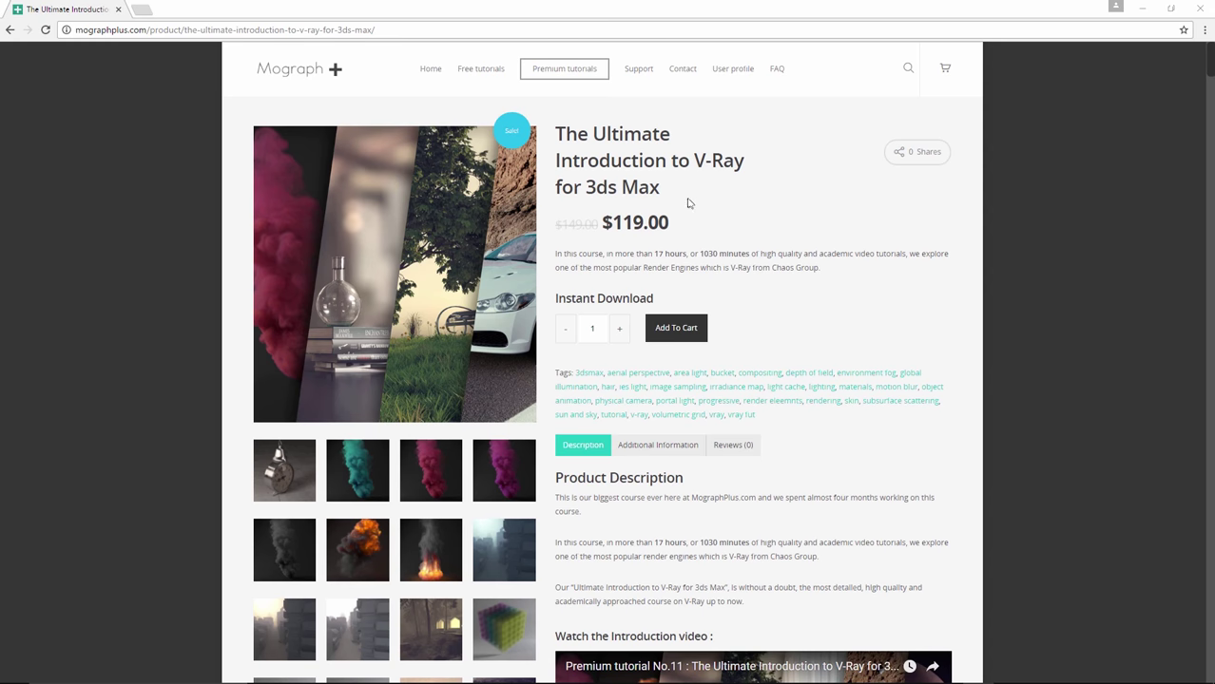
In the web browser, look through the section descriptions and sample renders on the course page The Ultimate Introduction to V-Ray for 3ds Max
scroll(768, 251, "down", 6)
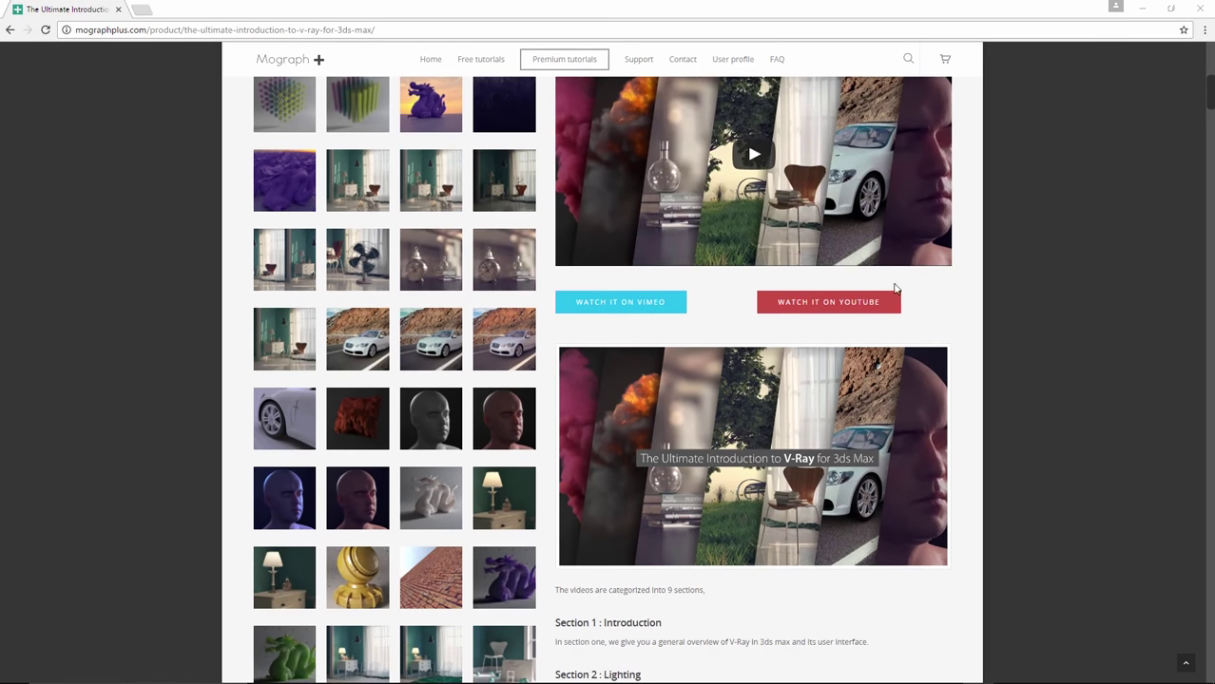
scroll(985, 274, "up", 1)
scroll(1026, 273, "down", 10)
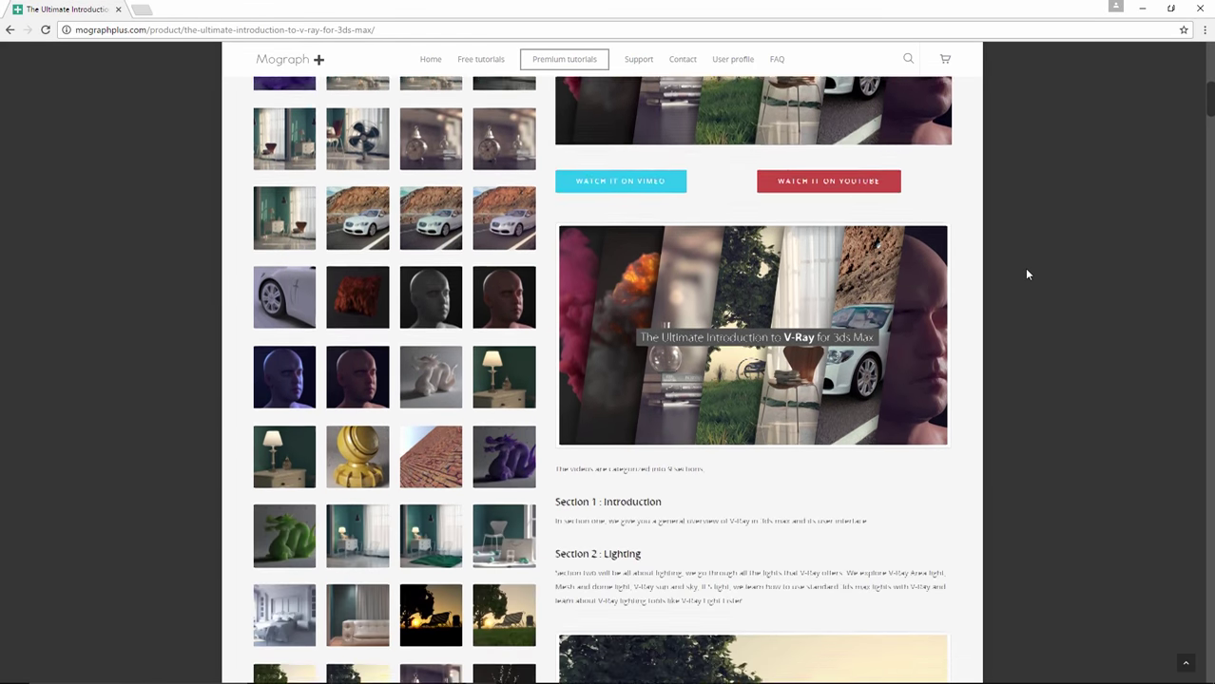
scroll(1027, 273, "down", 8)
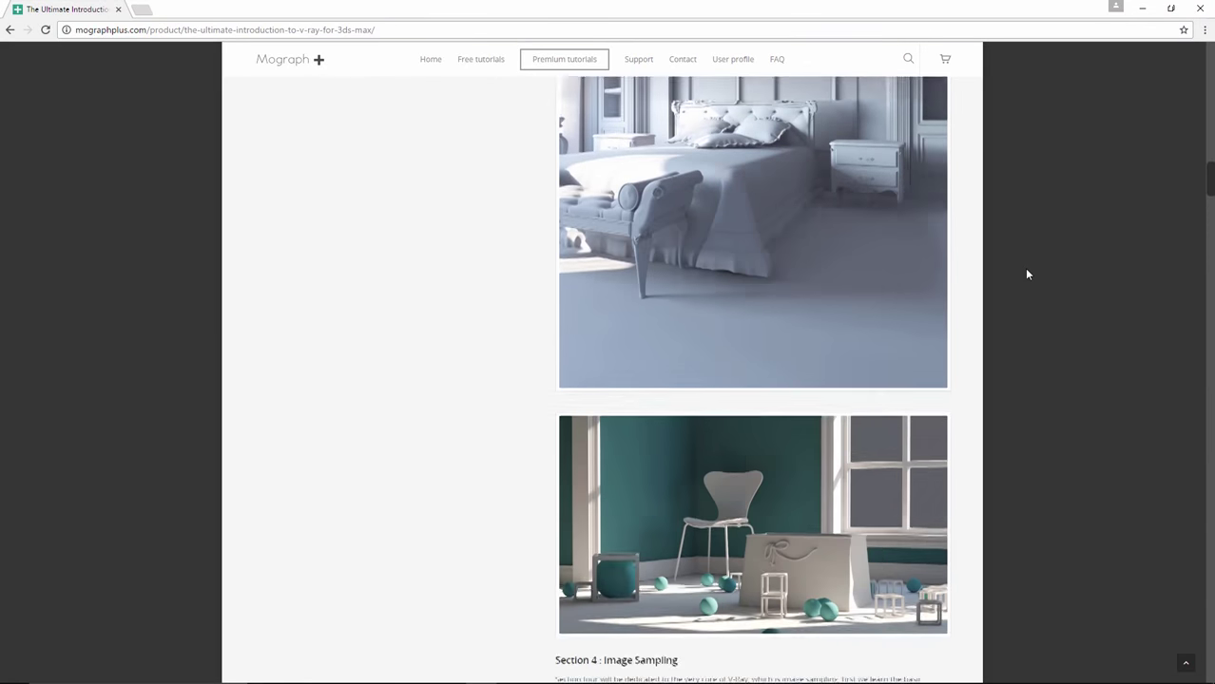
scroll(1026, 275, "down", 20)
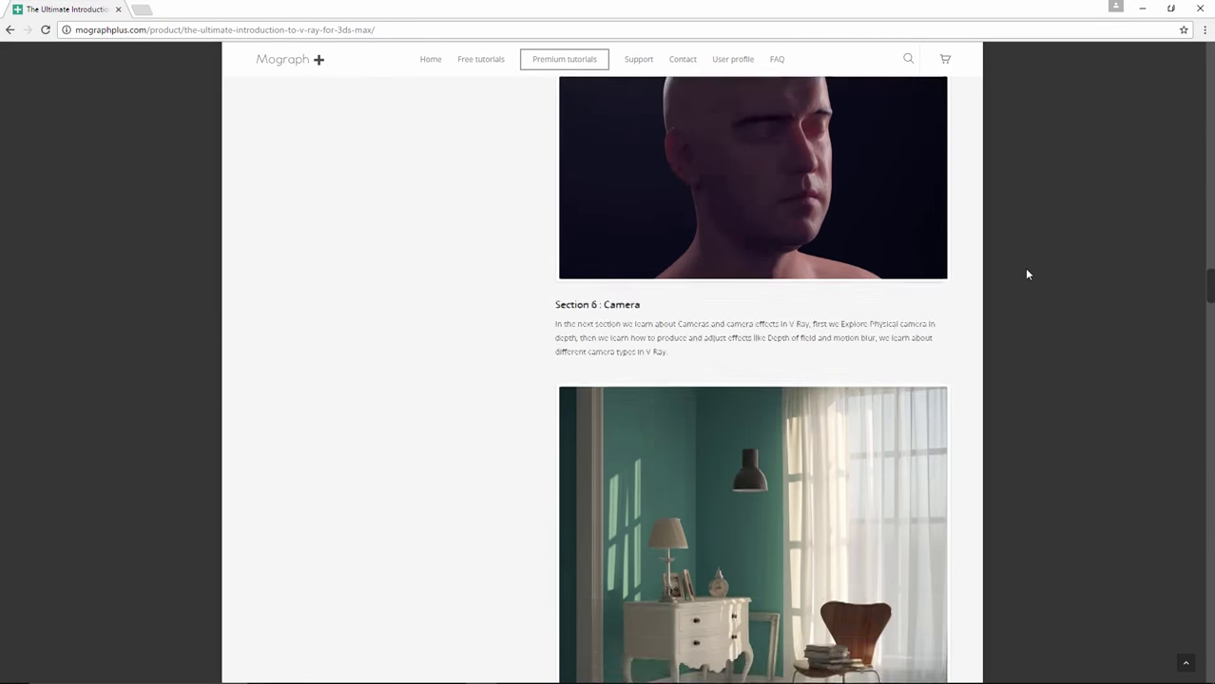
scroll(1027, 275, "down", 20)
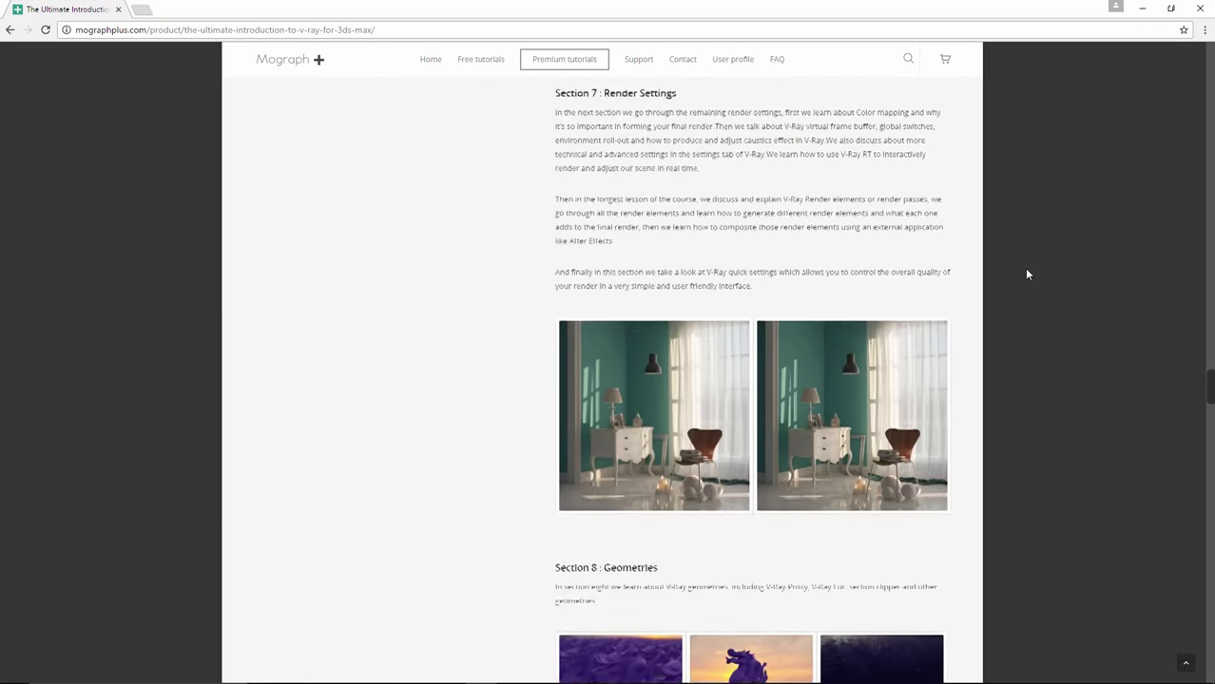
scroll(1027, 275, "down", 20)
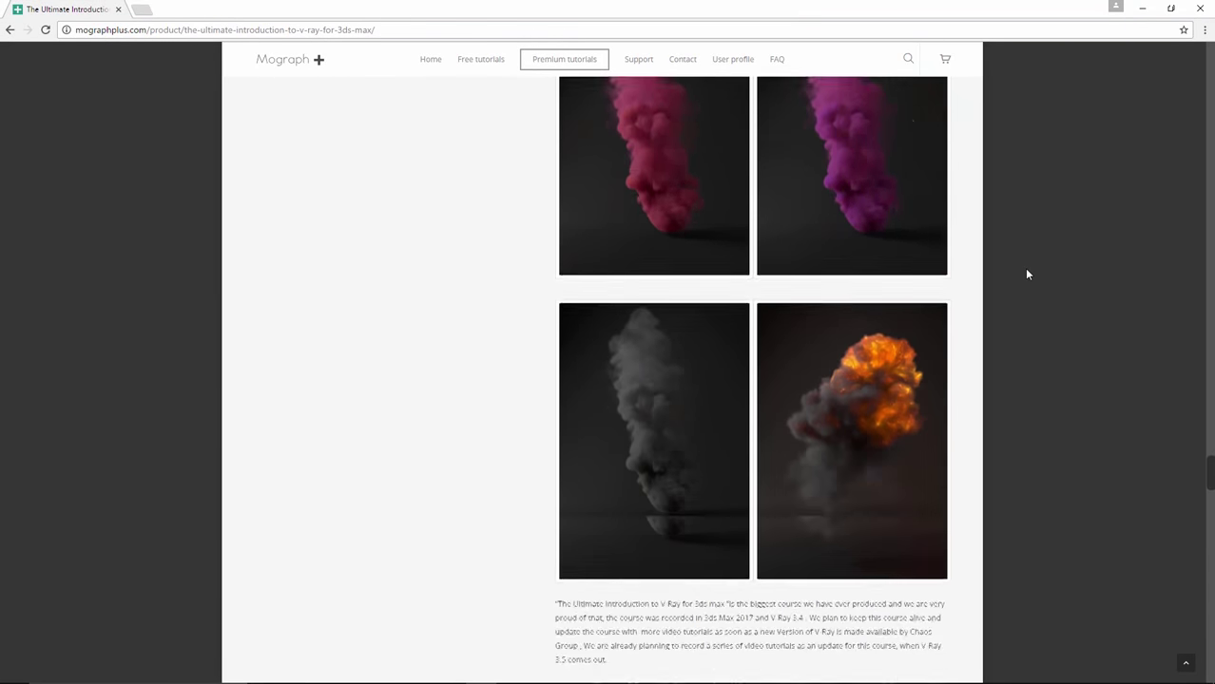